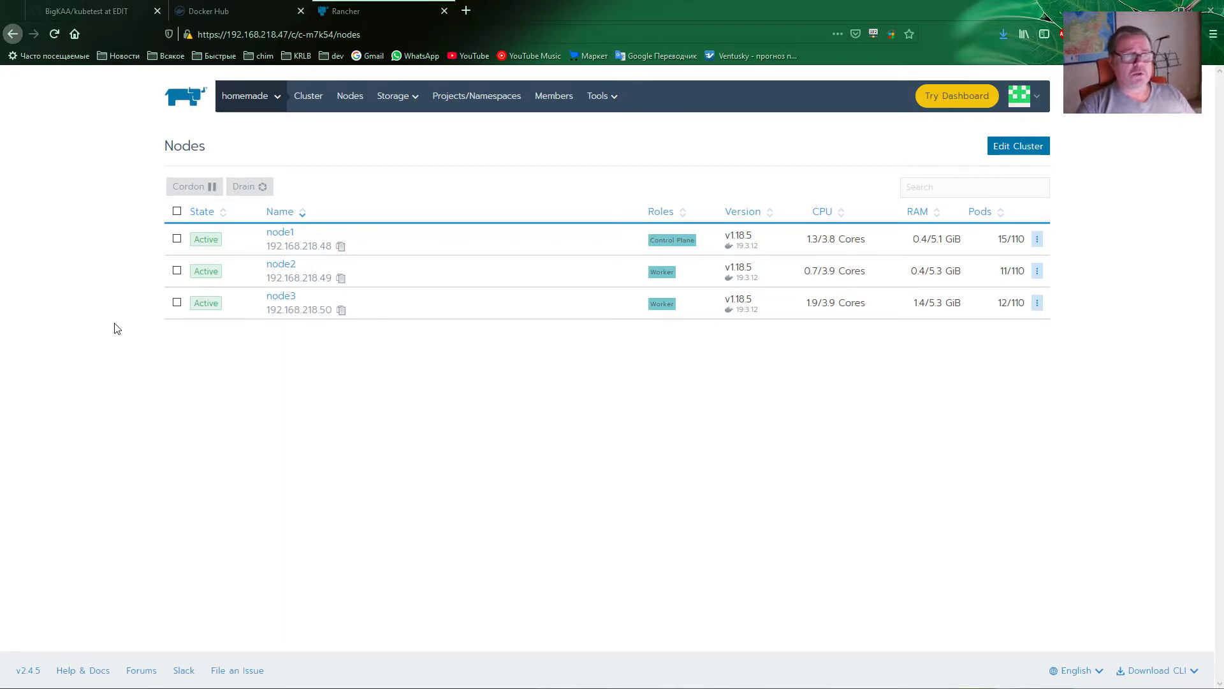
- Review the kubetest repository's EDIT branch on GitHub, the Docker Hub home page and the Rancher cluster's node list
click(102, 16)
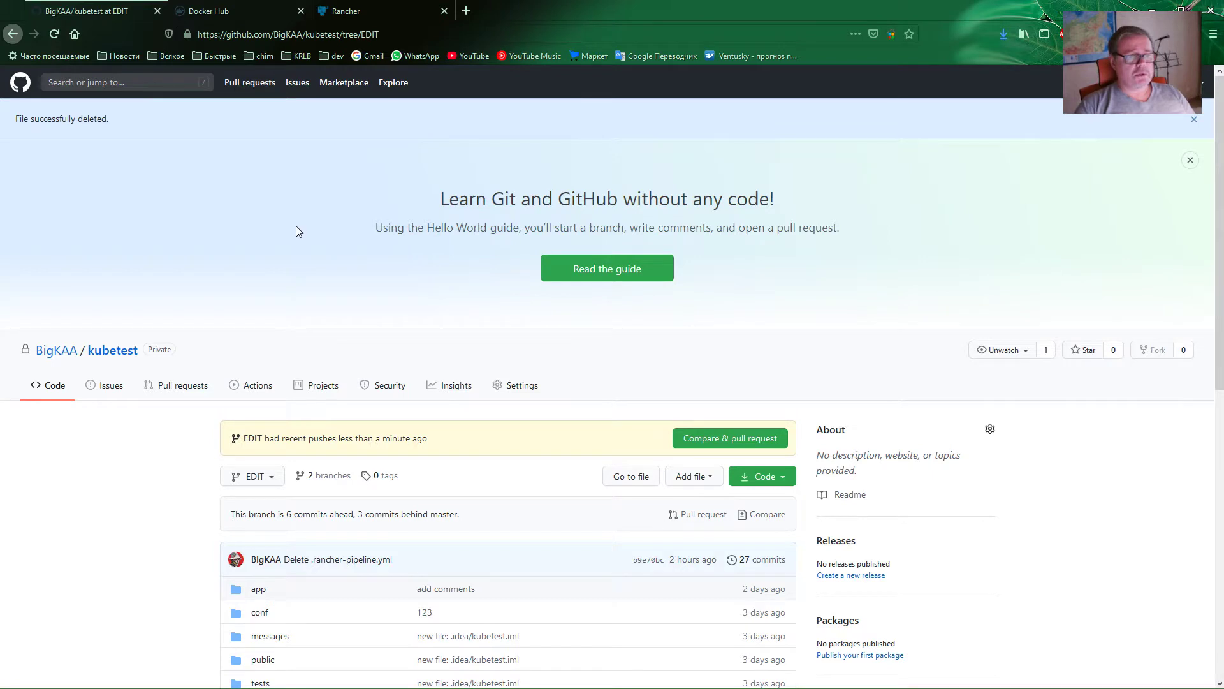
scroll(274, 223, down, 2)
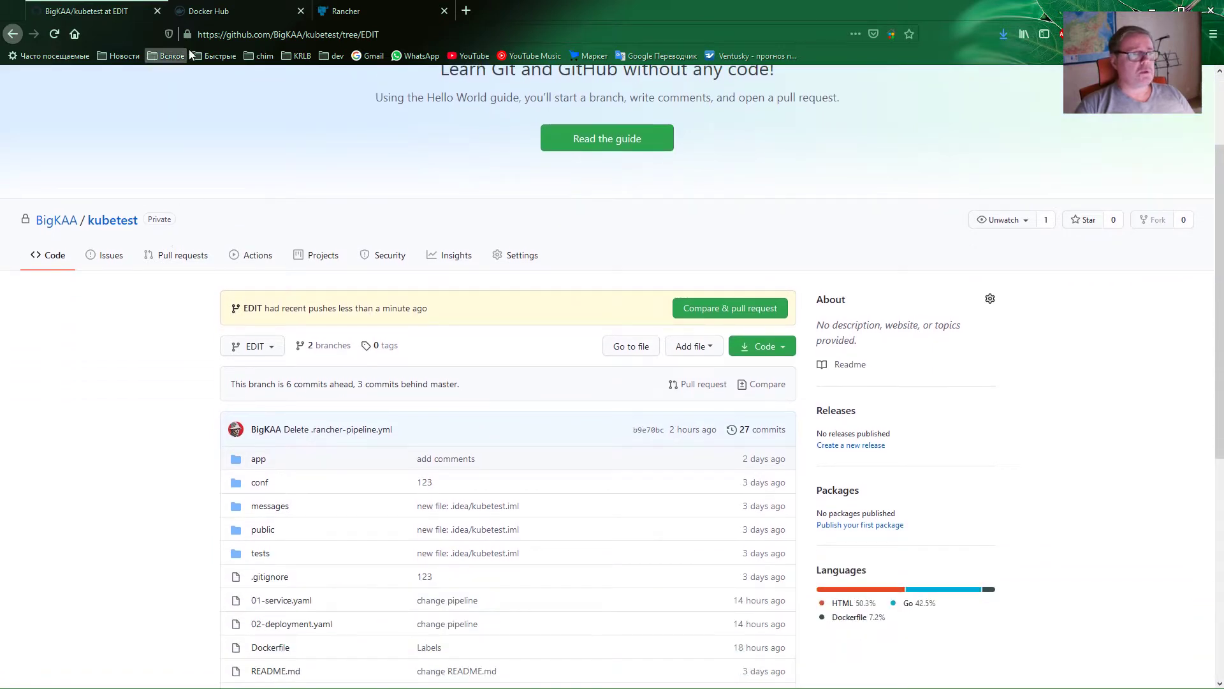
click(213, 11)
click(240, 115)
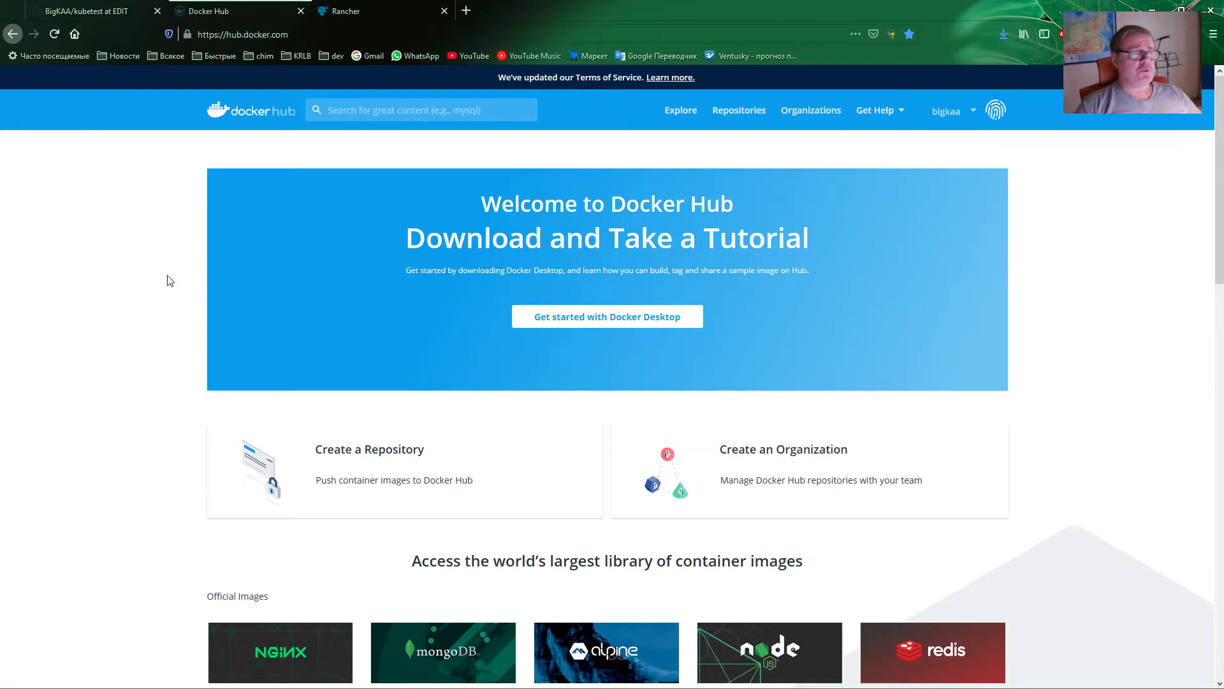
click(342, 9)
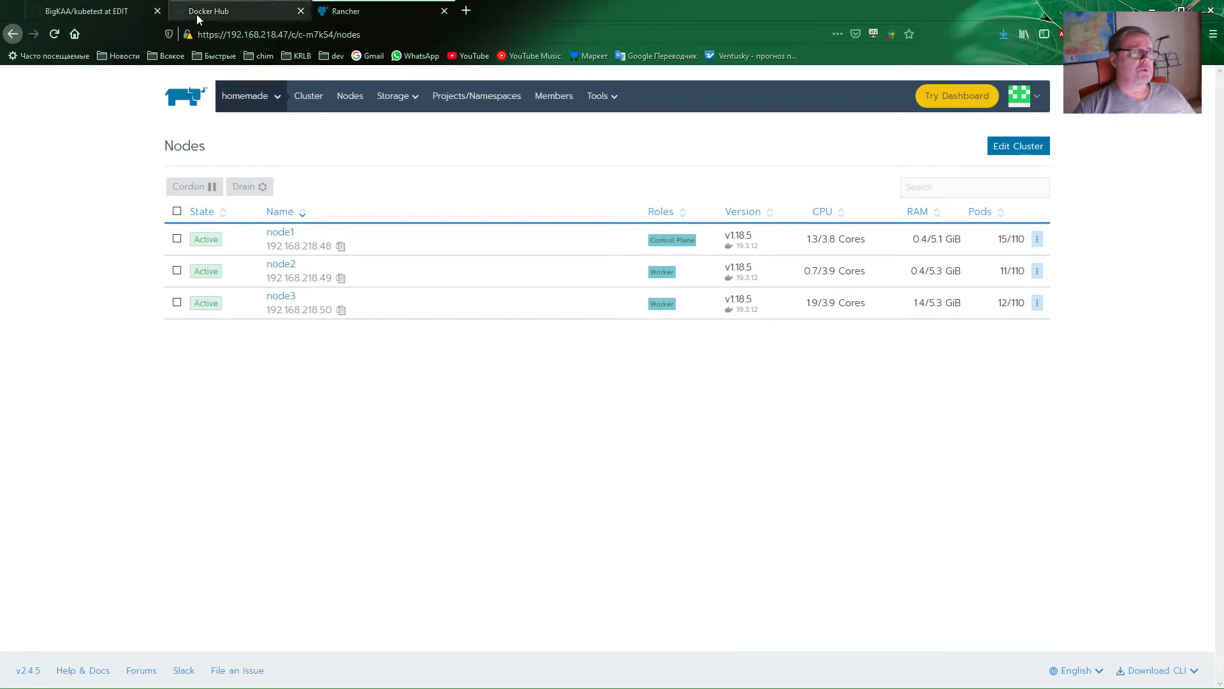
click(115, 16)
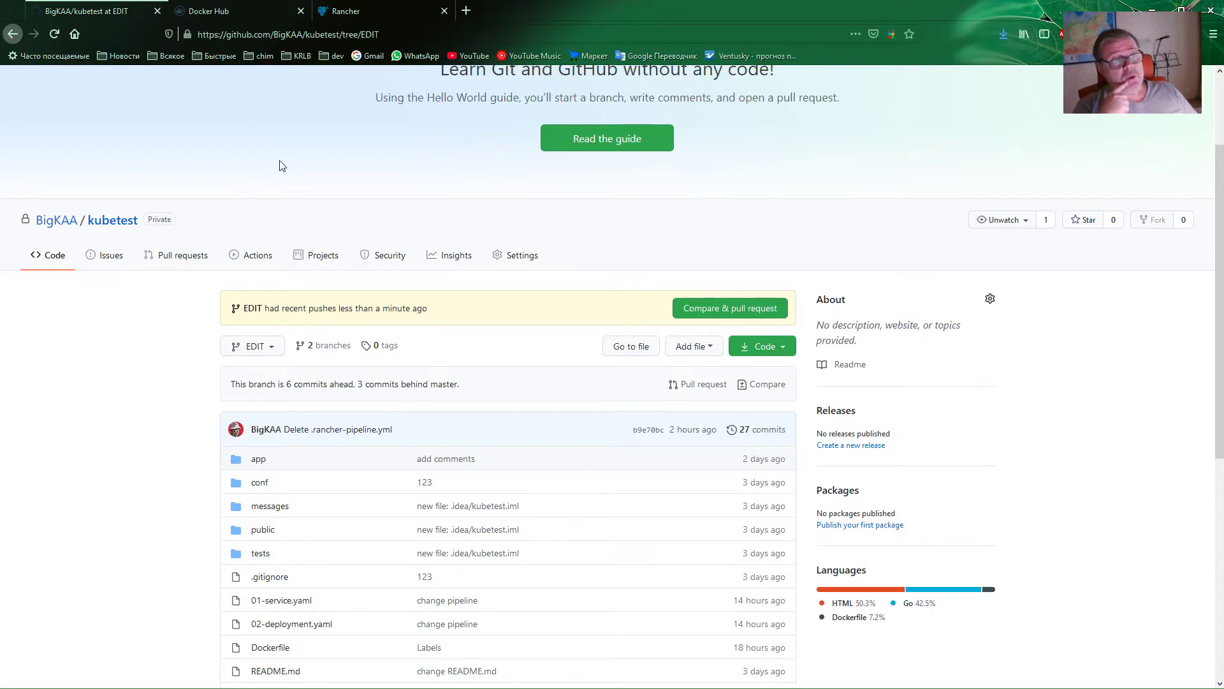
key(ctrl+shift+Tab)
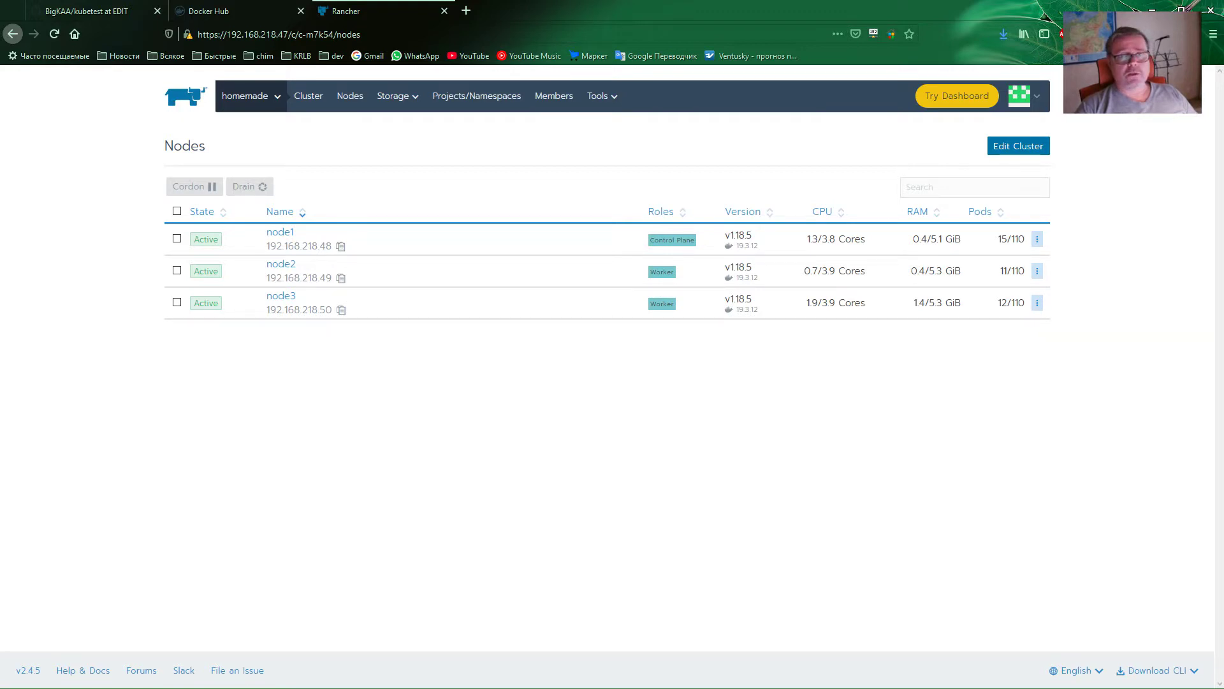
- Switch to Visual Studio Code and examine the listening IP address and port settings in app.conf
key(alt+Tab)
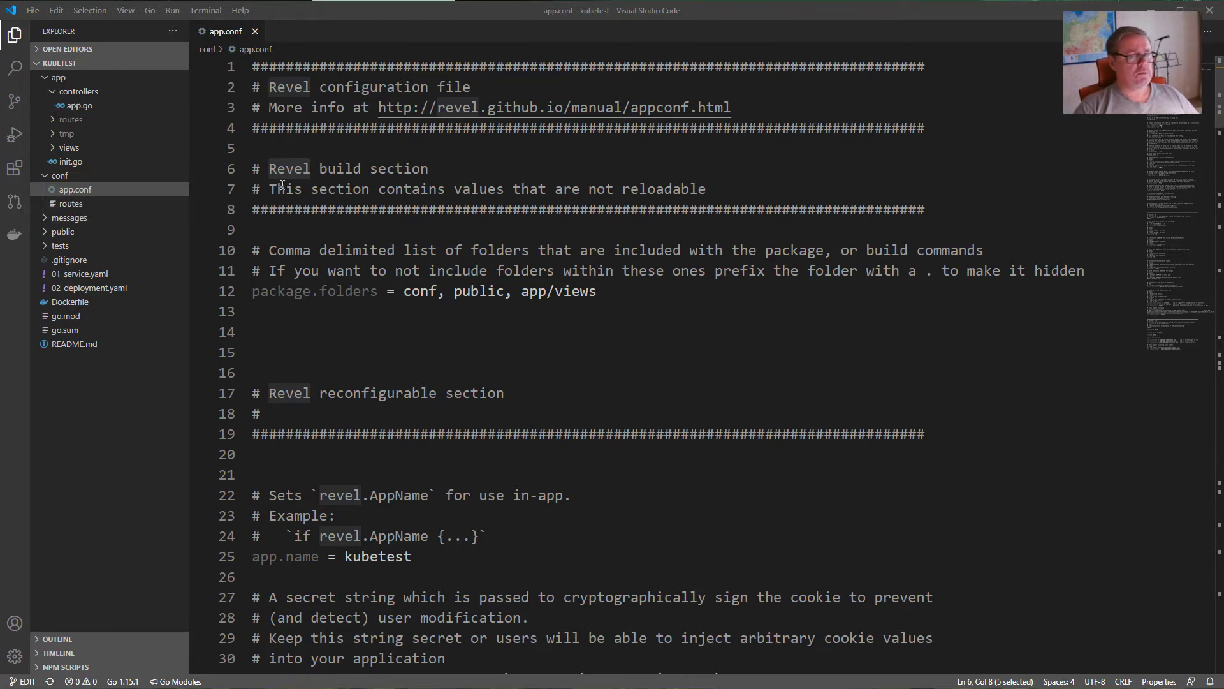
scroll(282, 185, down, 7)
scroll(282, 186, down, 3)
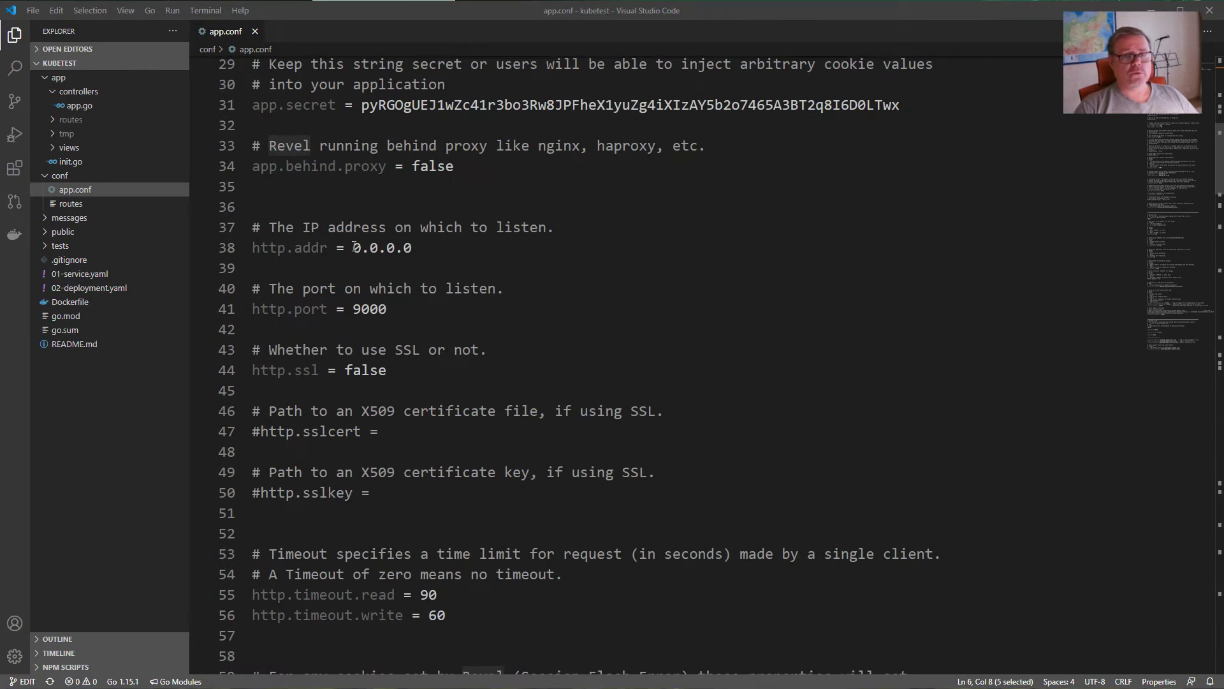
drag(355, 247, 413, 249)
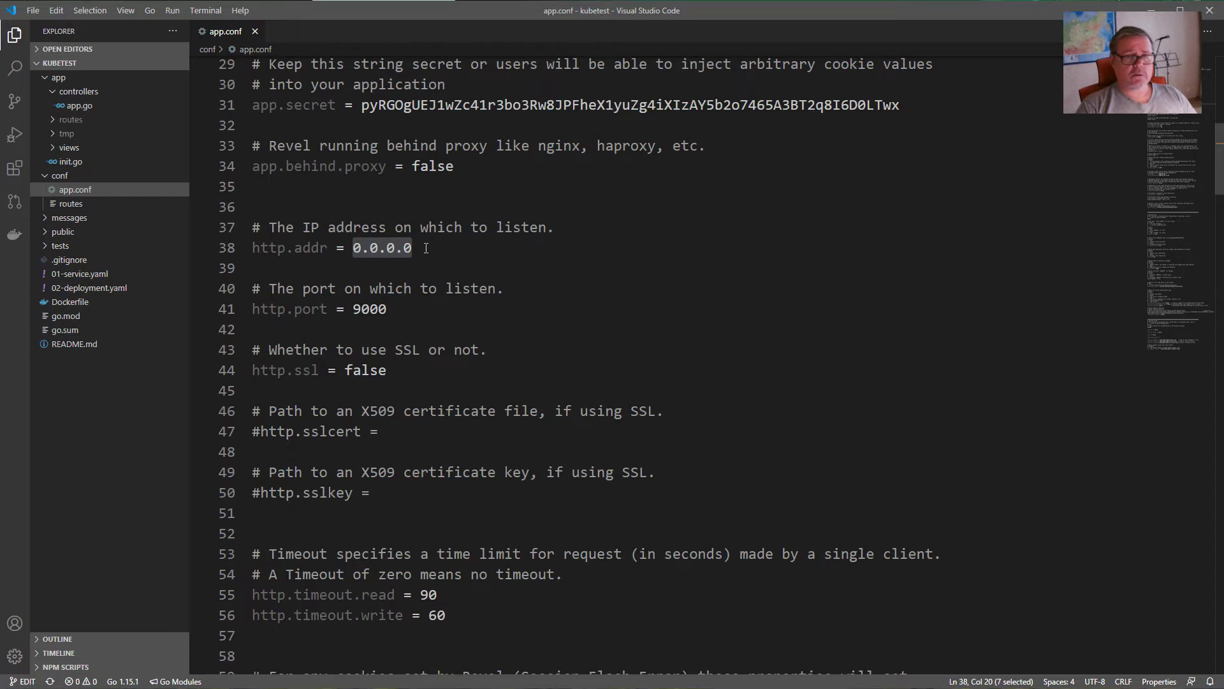
double_click(371, 309)
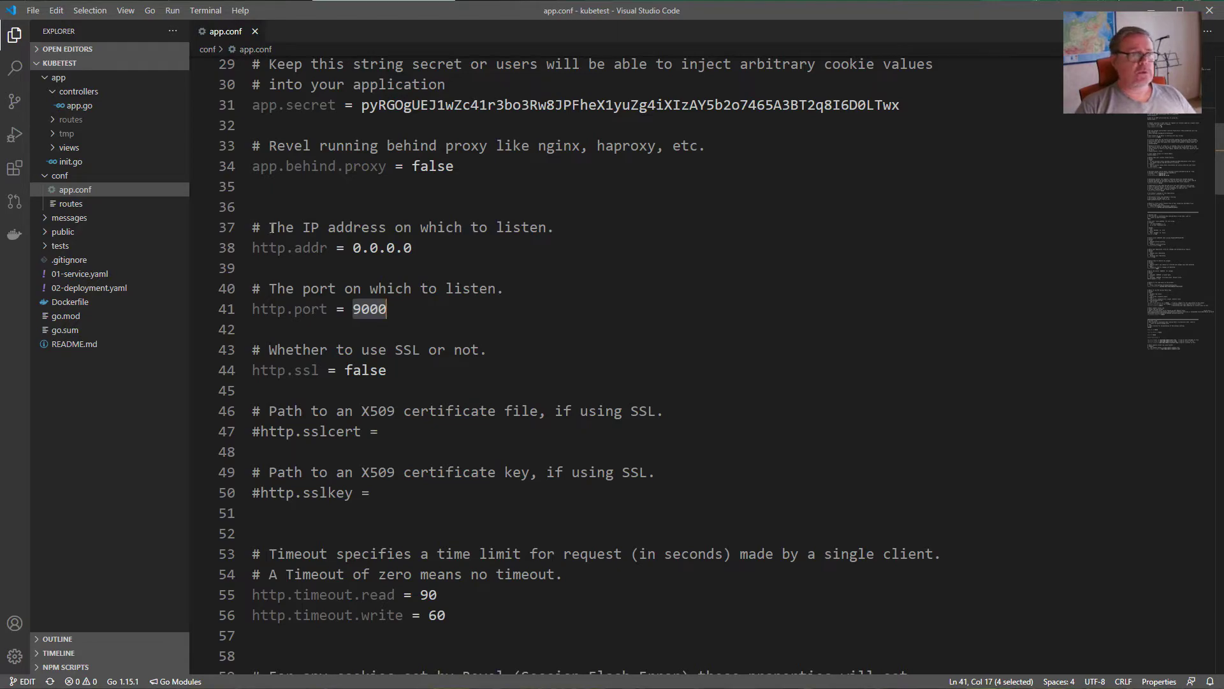
- Switch to the browser and revisit the Docker Hub home page and the Rancher node list
key(alt+Tab)
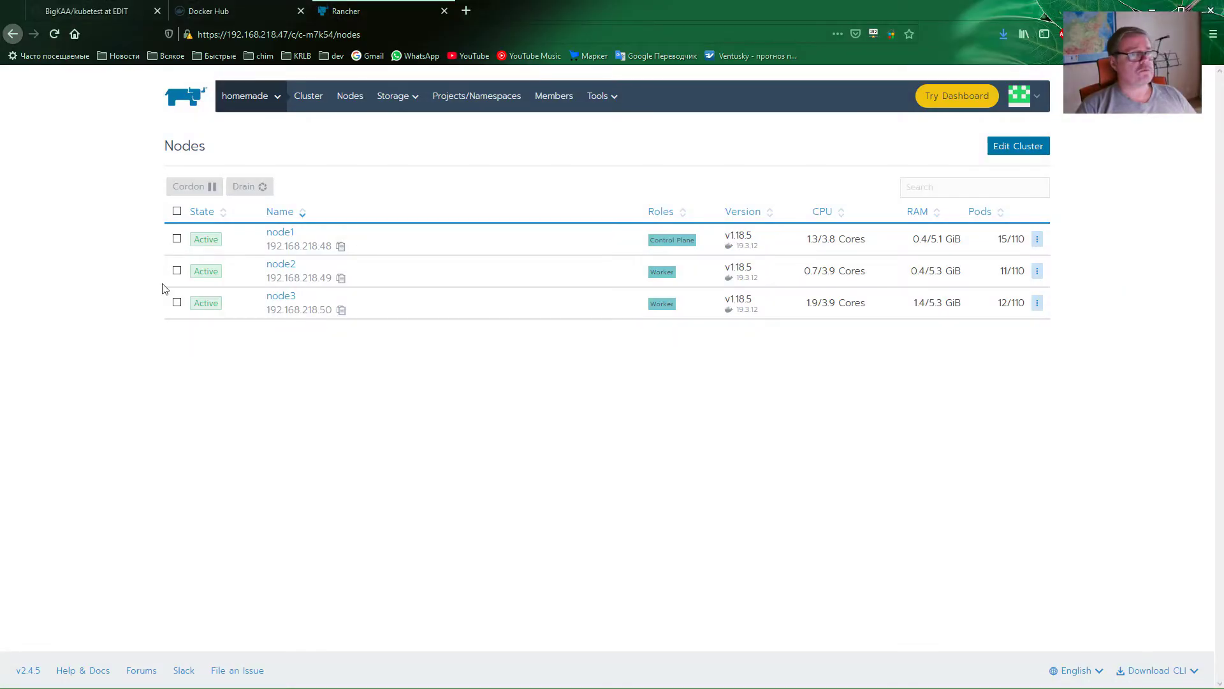
click(250, 14)
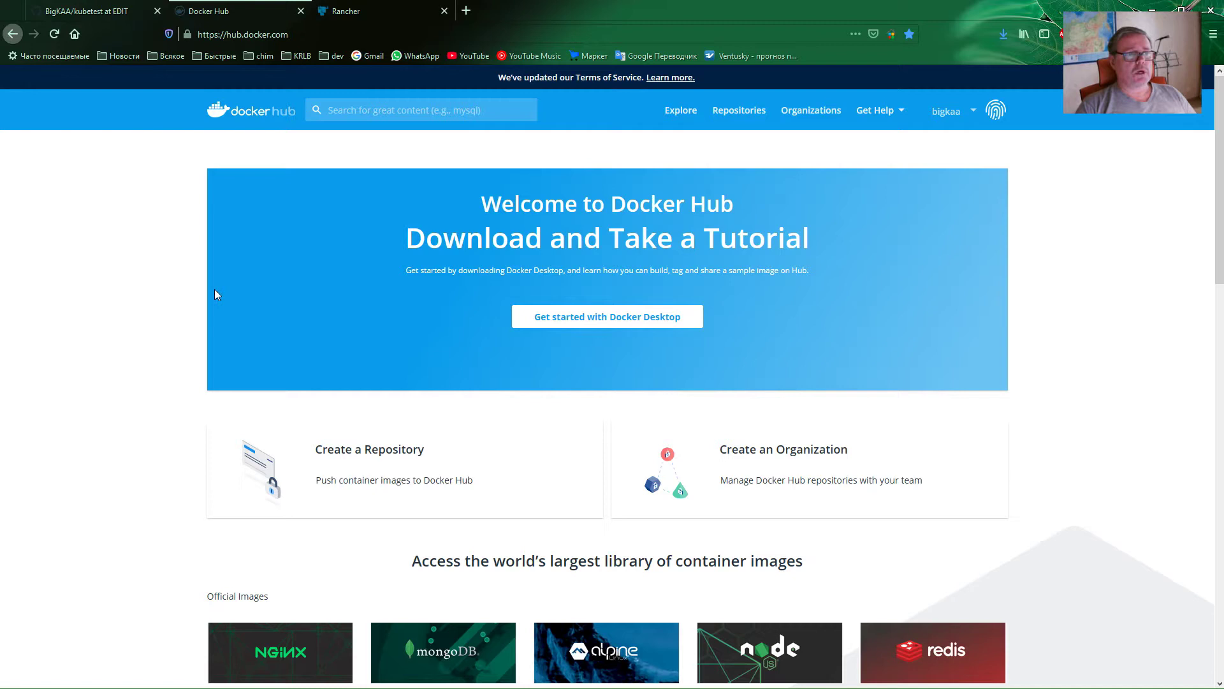
click(343, 13)
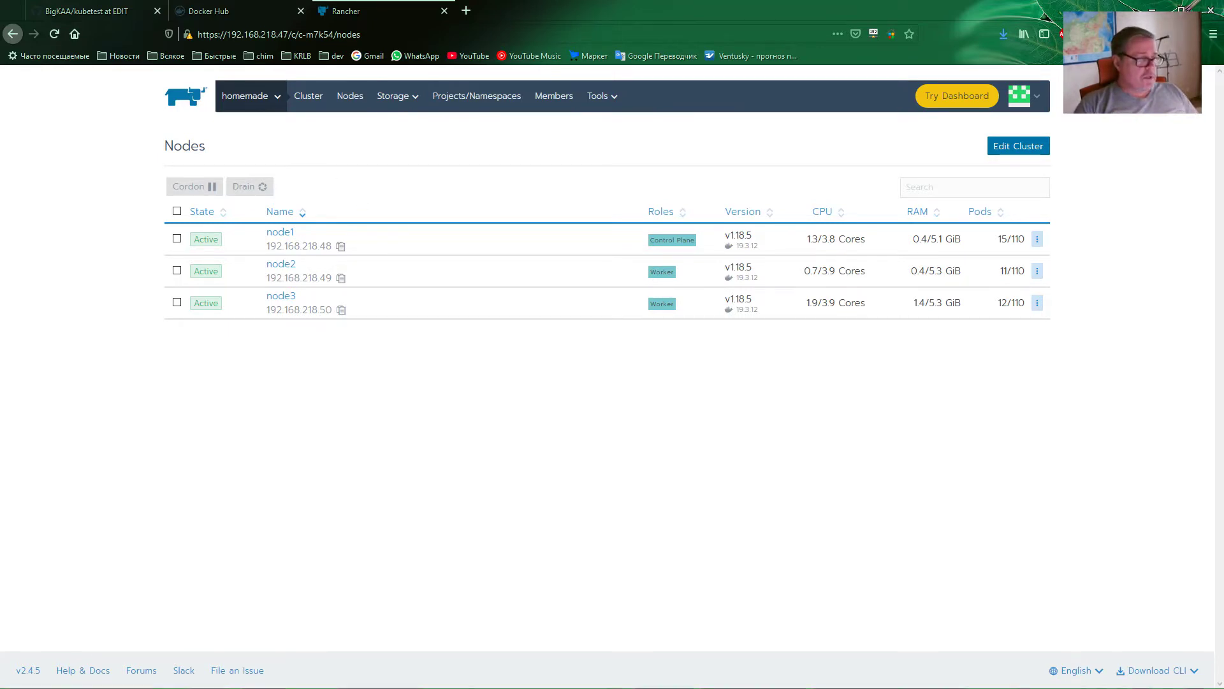
- Return to Visual Studio Code, open the Dockerfile and examine its revel build command, entrypoint script and exposed port
key(alt+Tab)
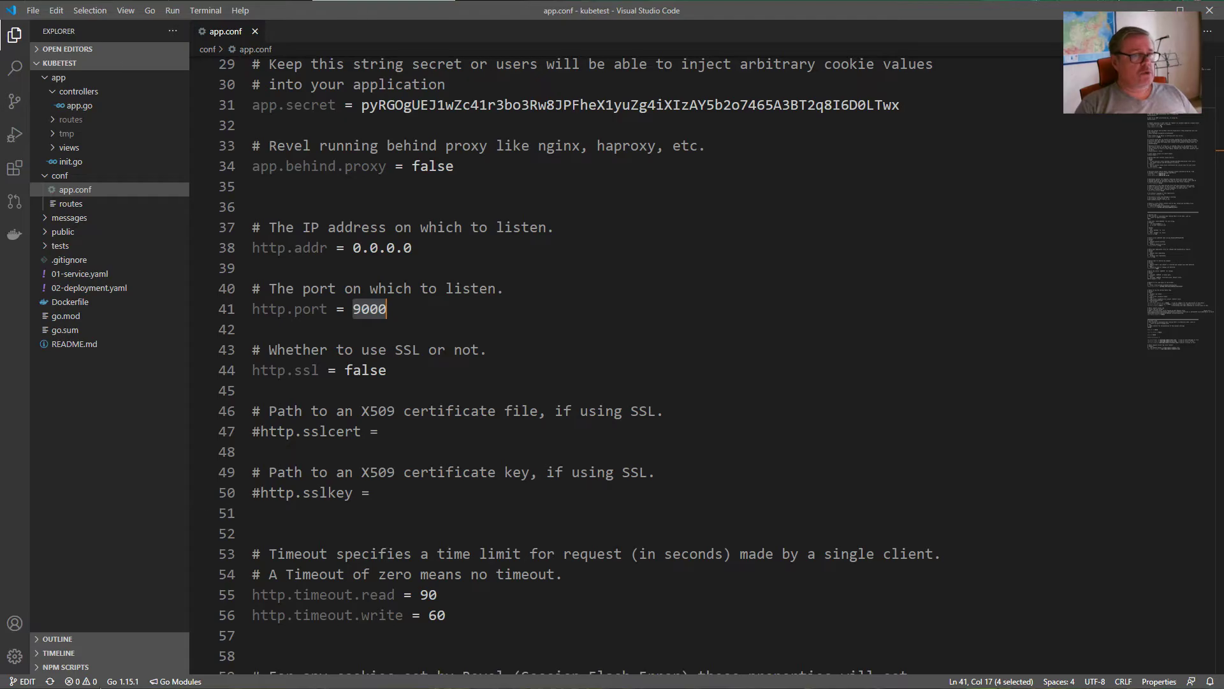
click(105, 303)
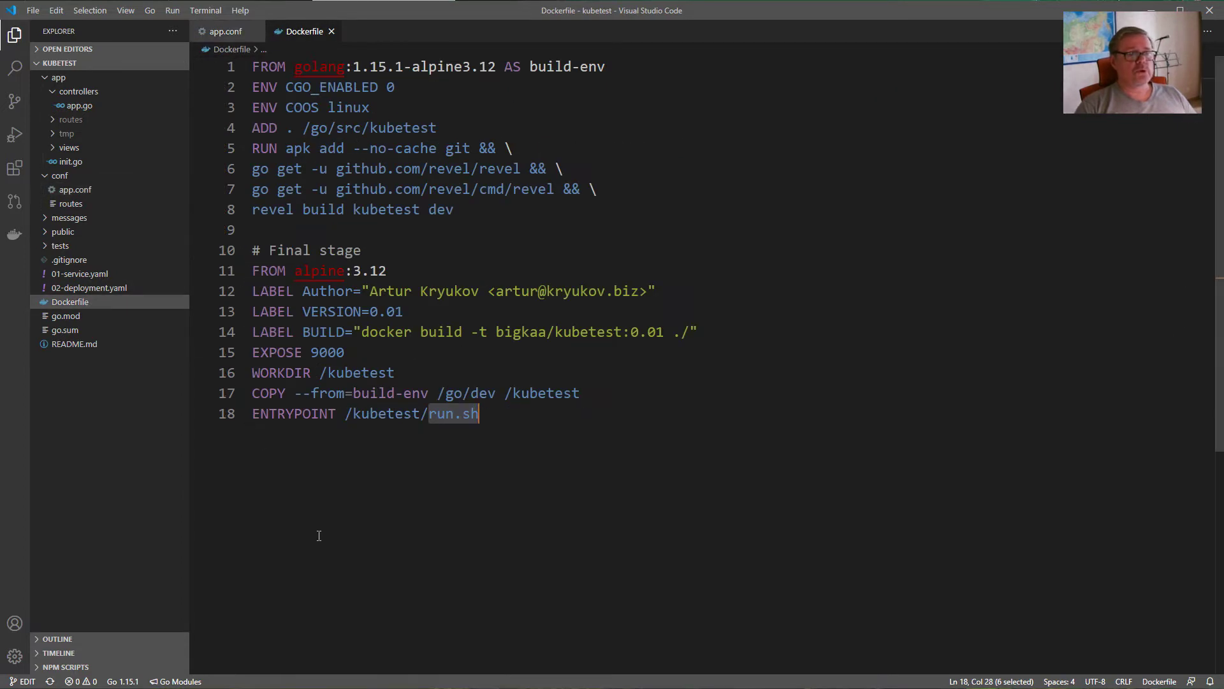
click(396, 392)
click(404, 369)
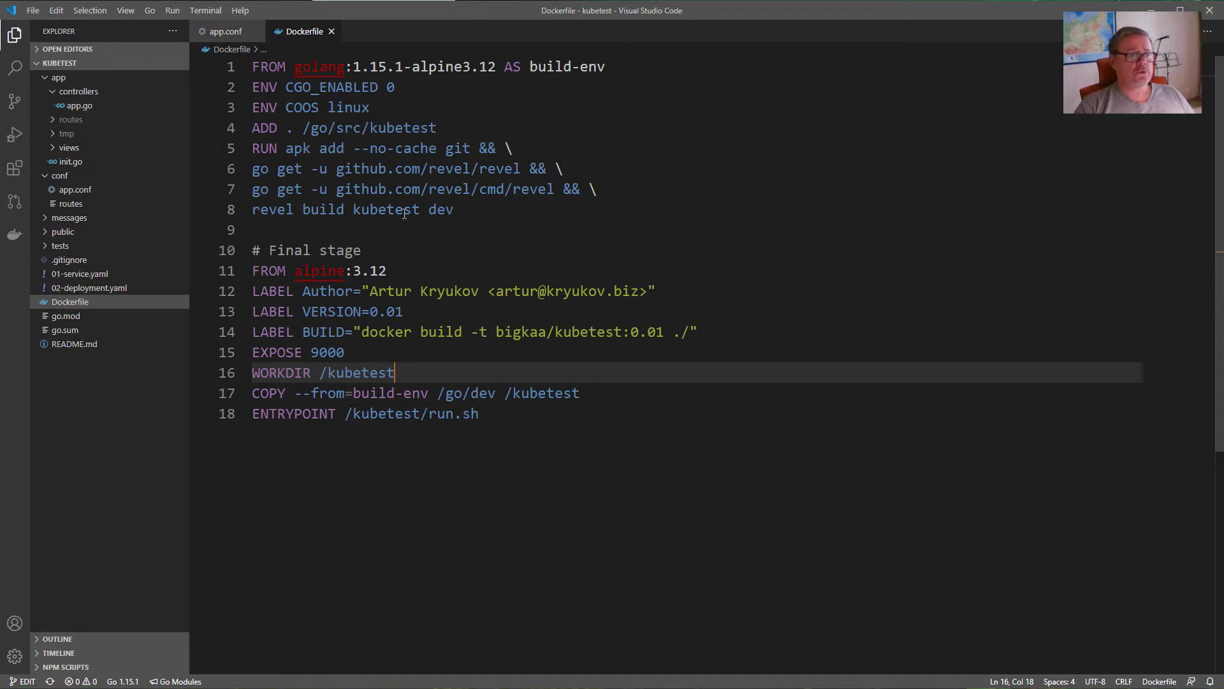
drag(252, 209, 449, 215)
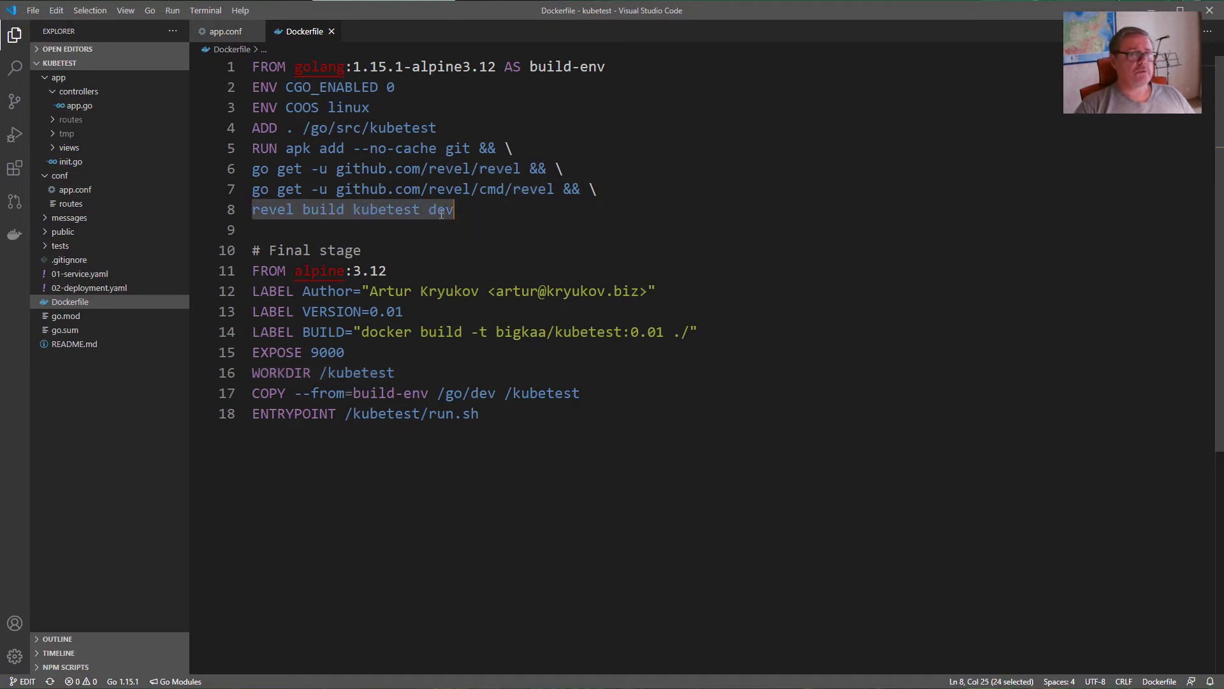
key(Escape)
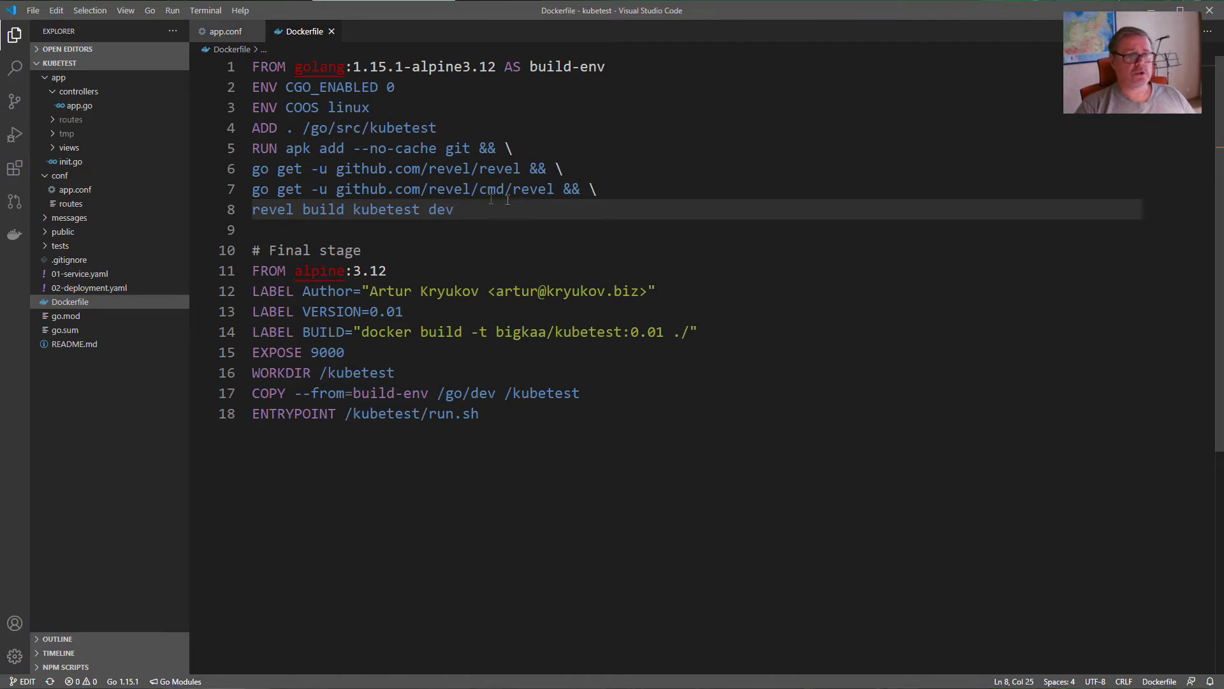
drag(429, 413, 479, 414)
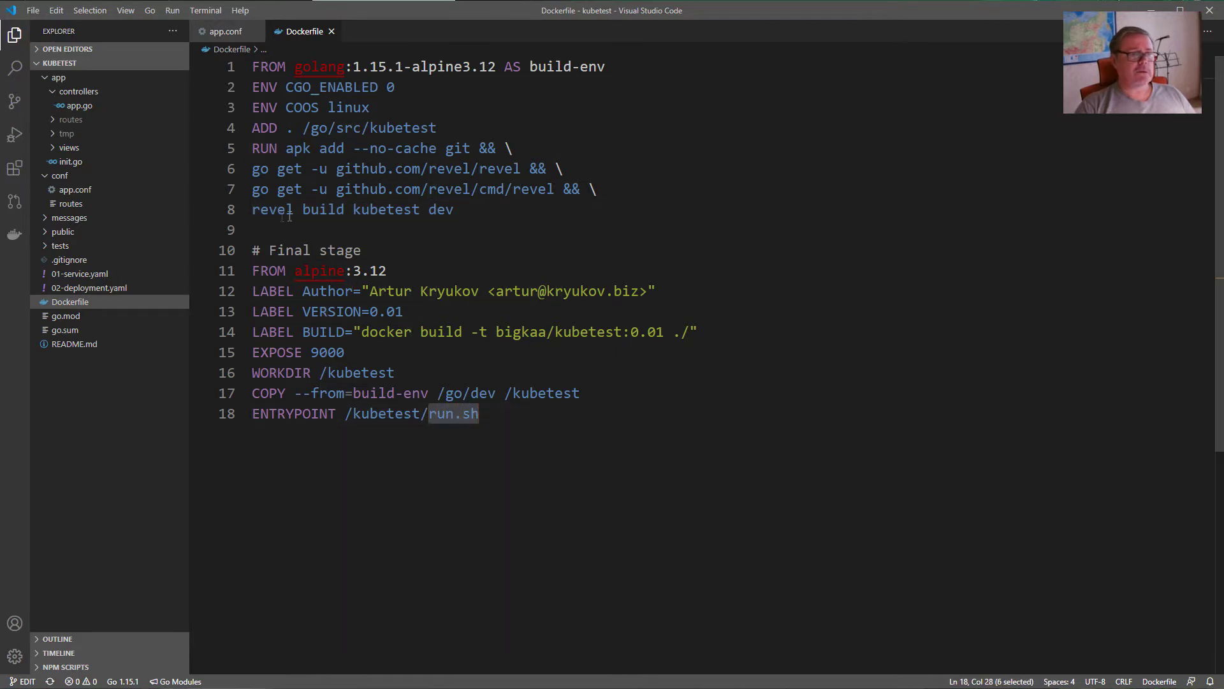
click(484, 418)
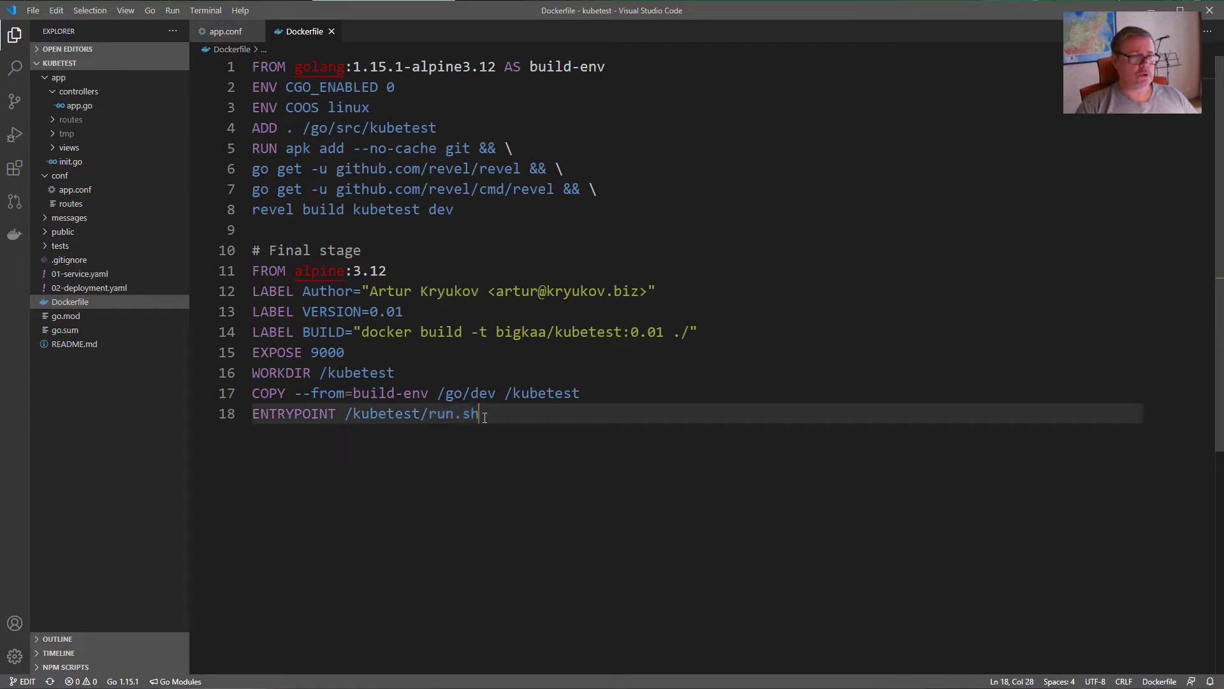
click(340, 355)
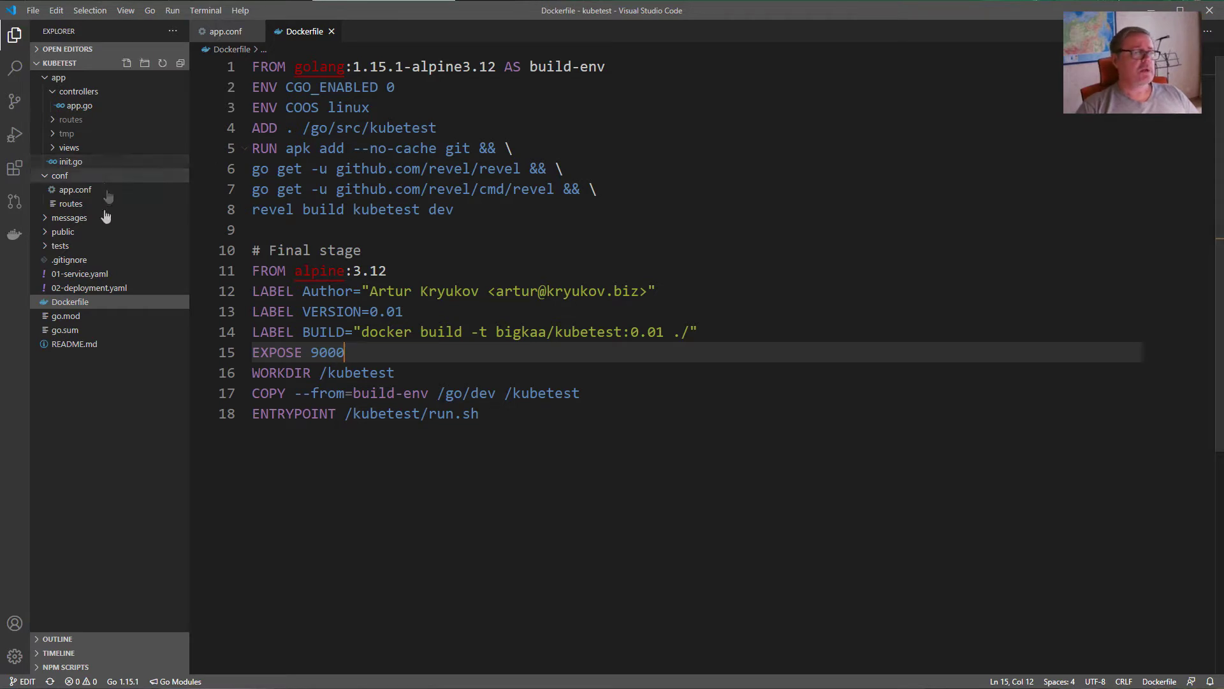
- Open the 01-service.yaml and 02-deployment.yaml manifests, and examine the service's kind, type and nodePort
click(101, 274)
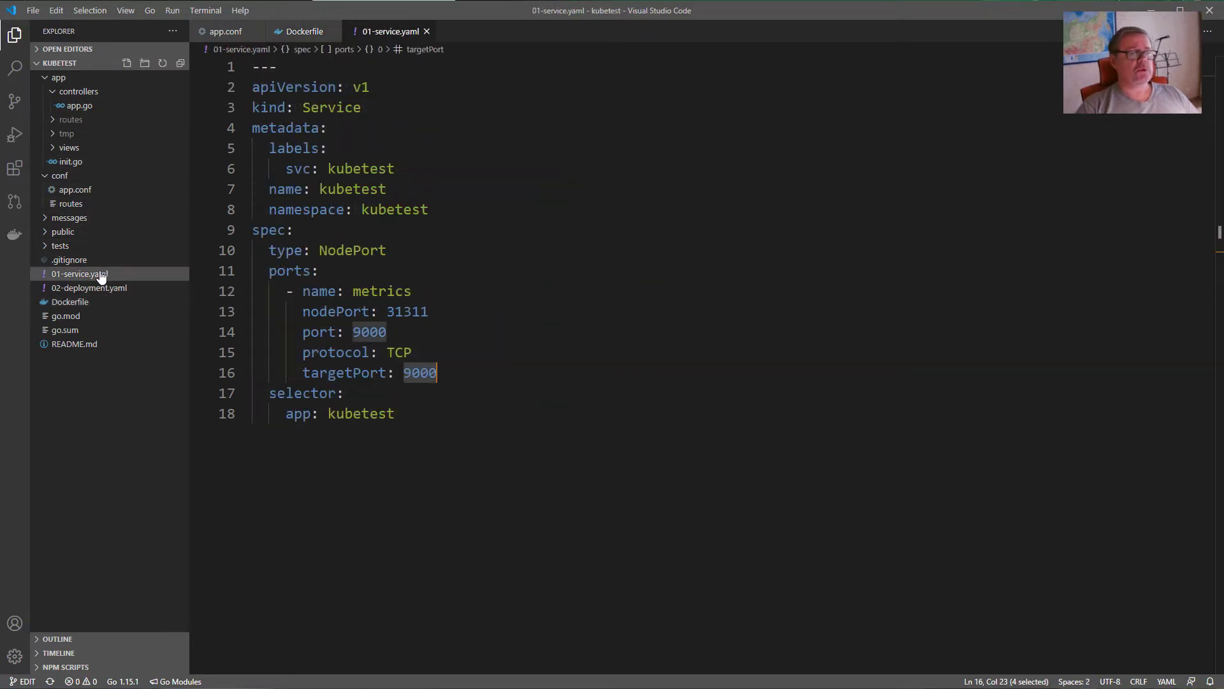
click(95, 288)
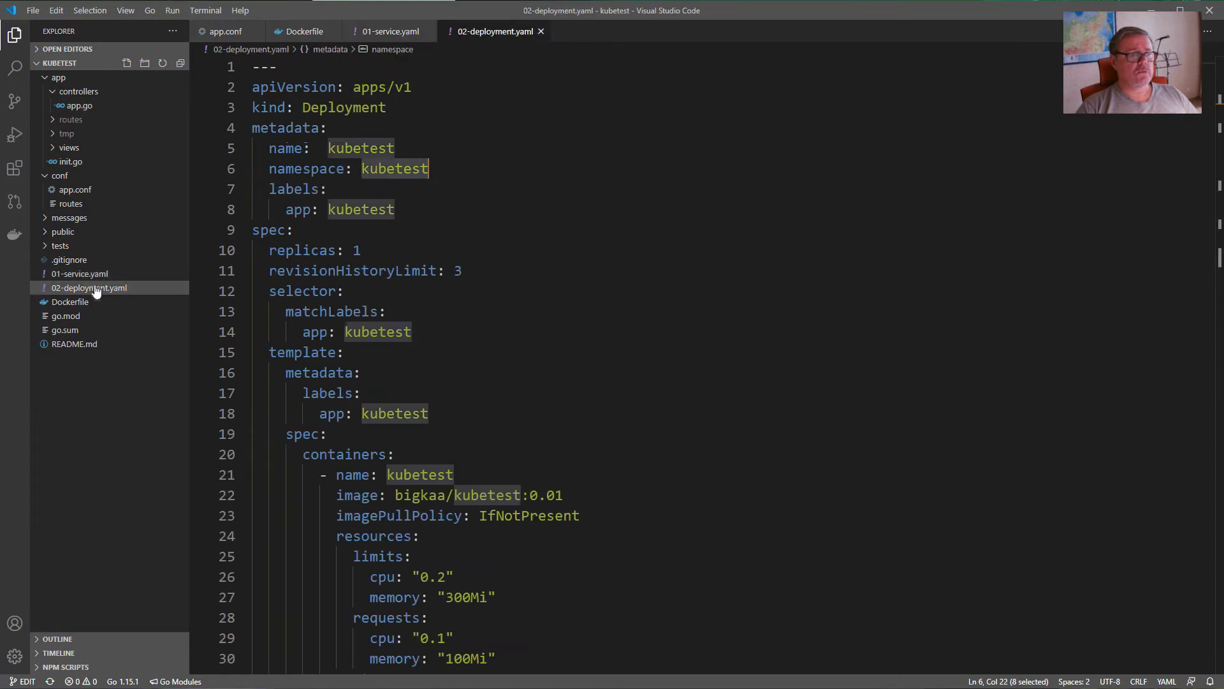
click(399, 33)
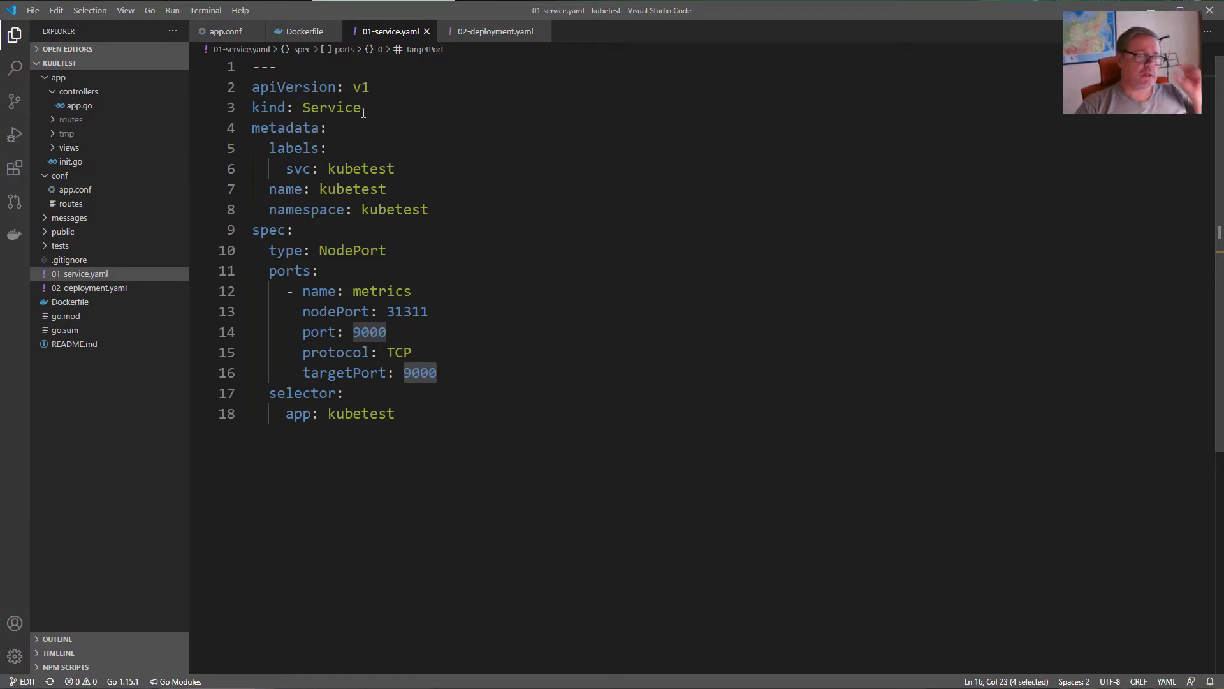
double_click(332, 107)
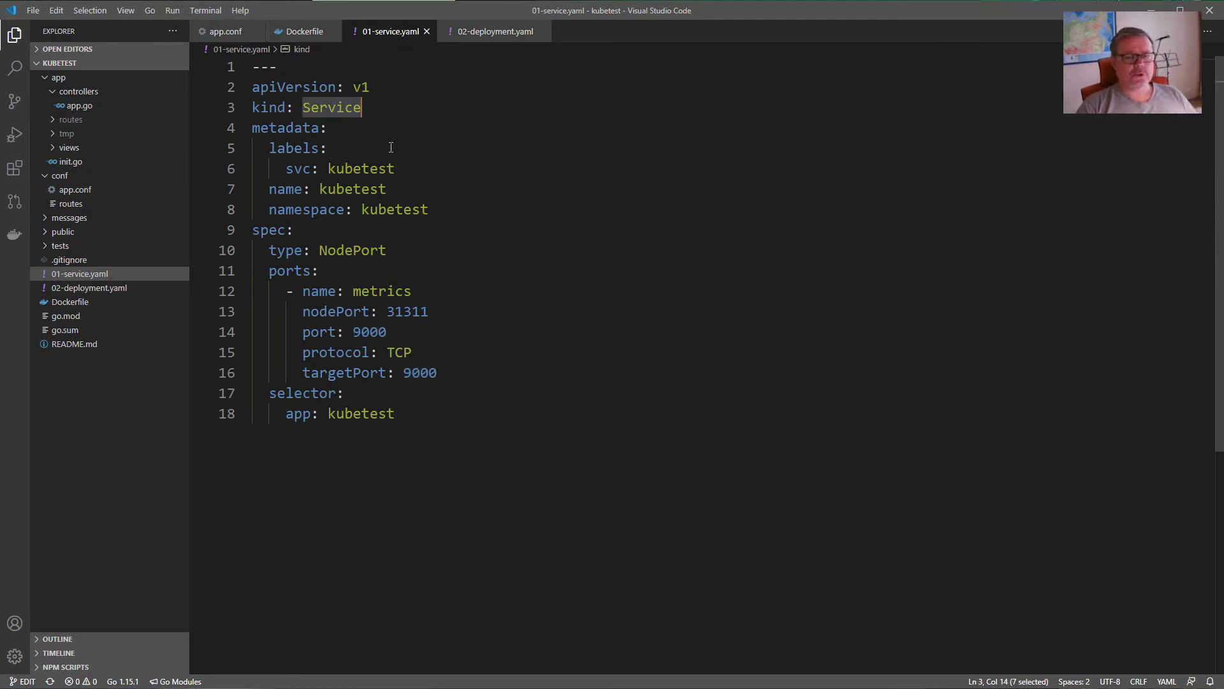
double_click(356, 251)
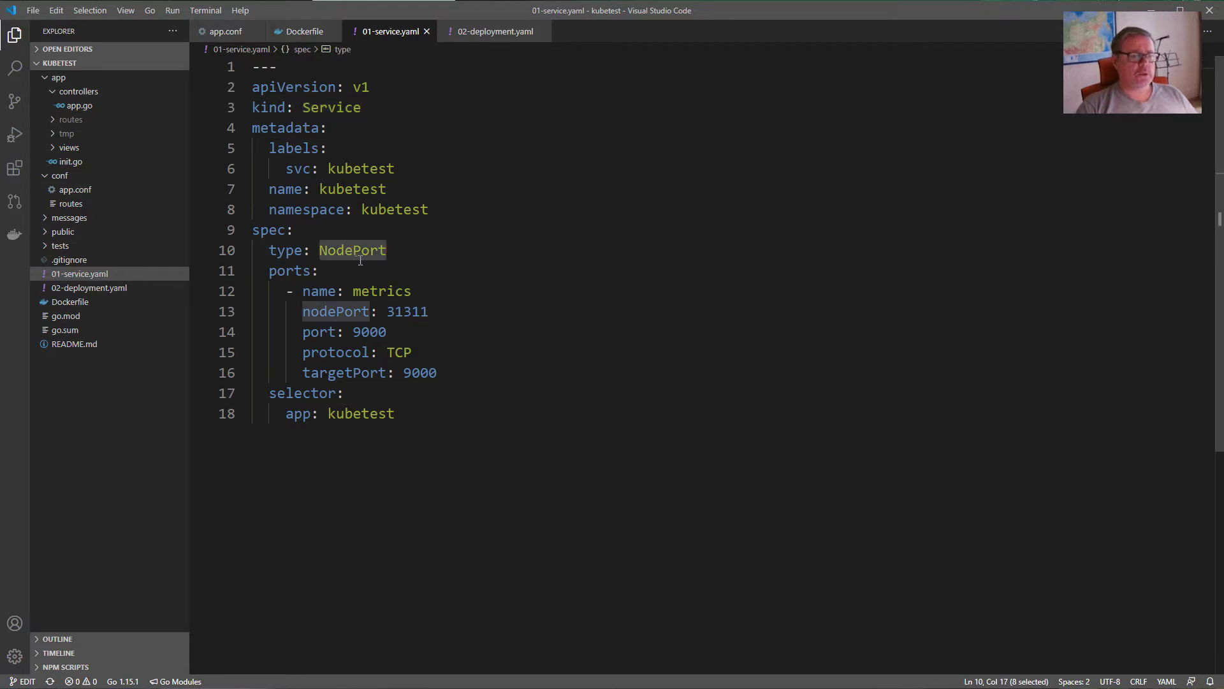
double_click(402, 313)
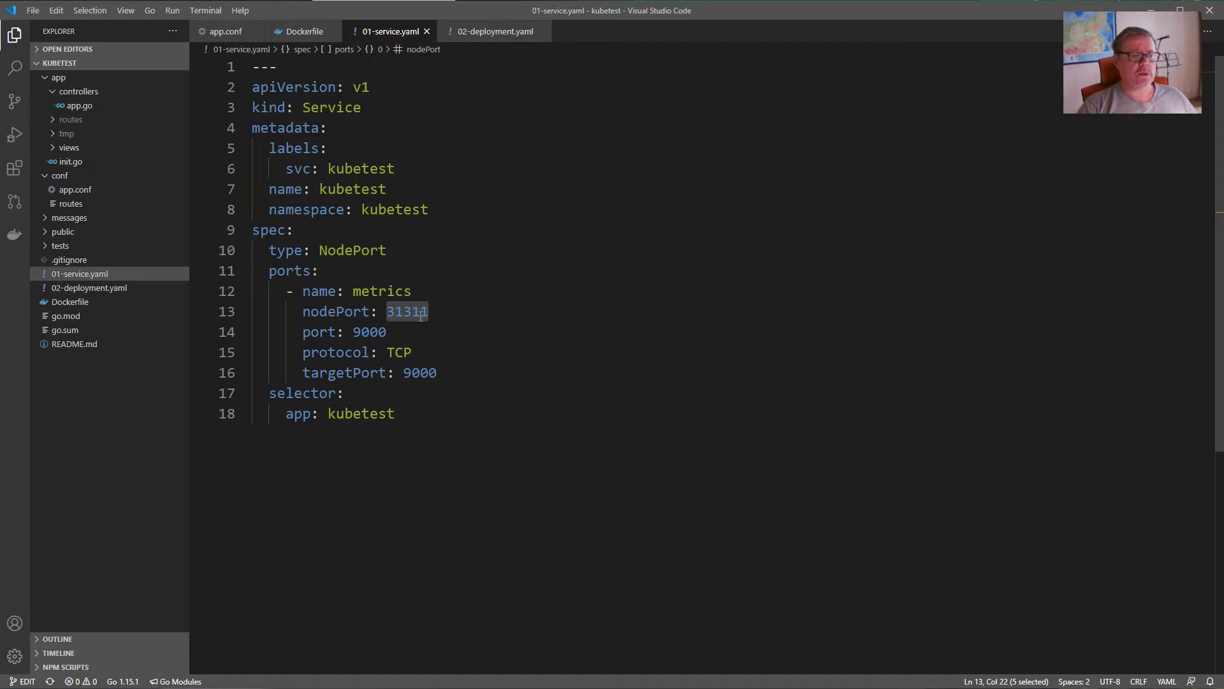
click(432, 311)
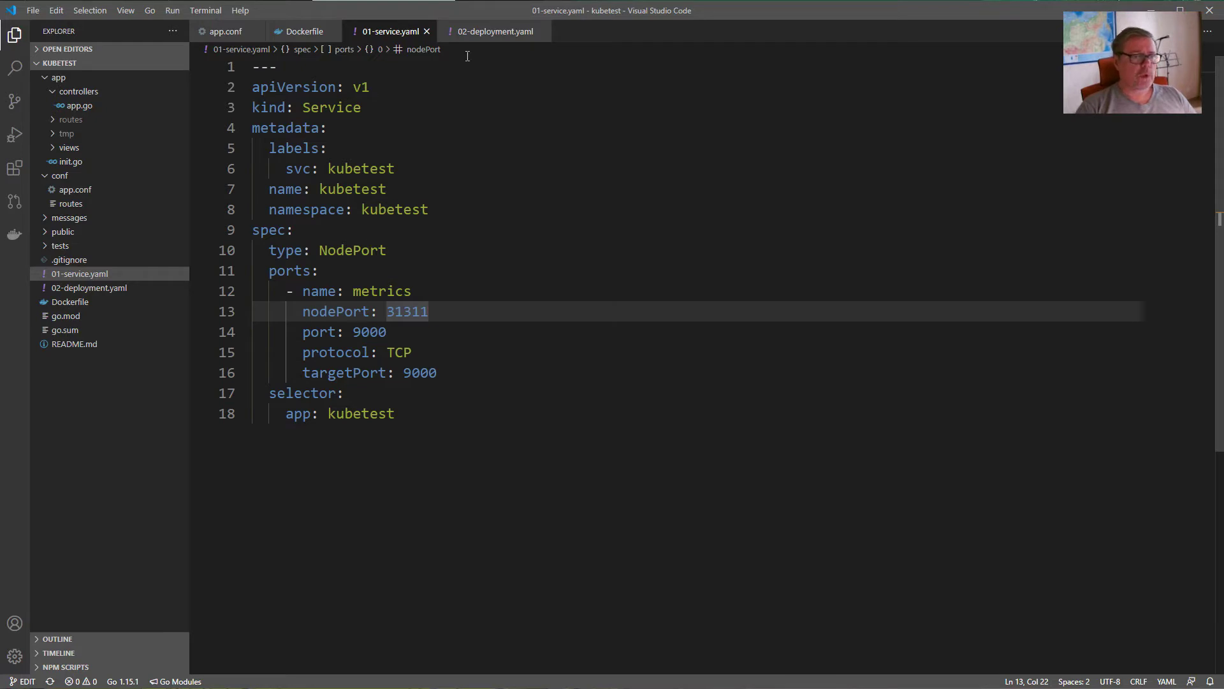
- Open 02-deployment.yaml and examine the deployment's kind, name, namespace and replicas settings
click(479, 32)
click(412, 149)
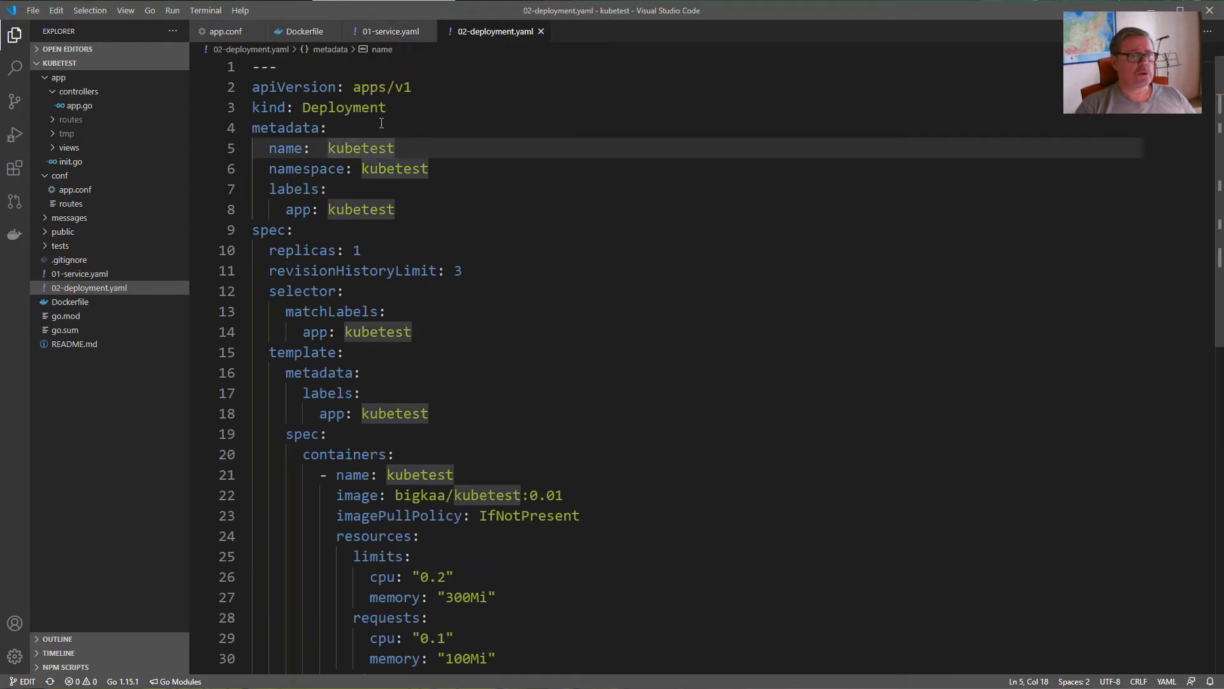
double_click(341, 106)
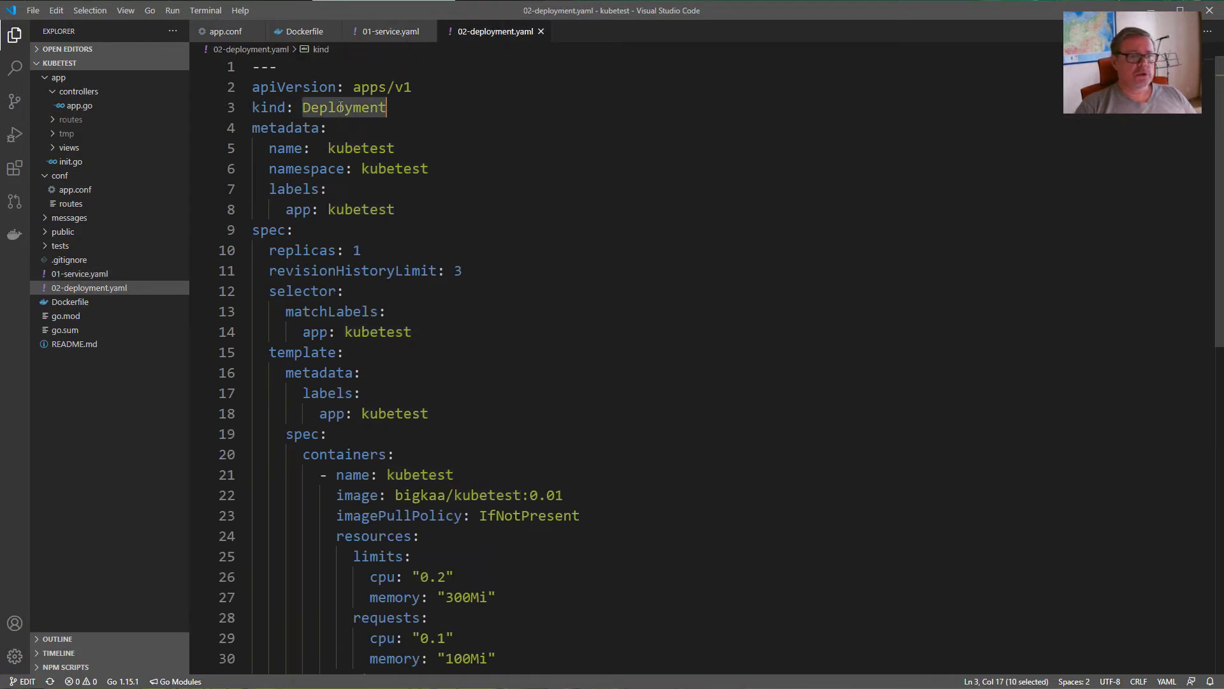
double_click(346, 147)
drag(269, 168, 345, 169)
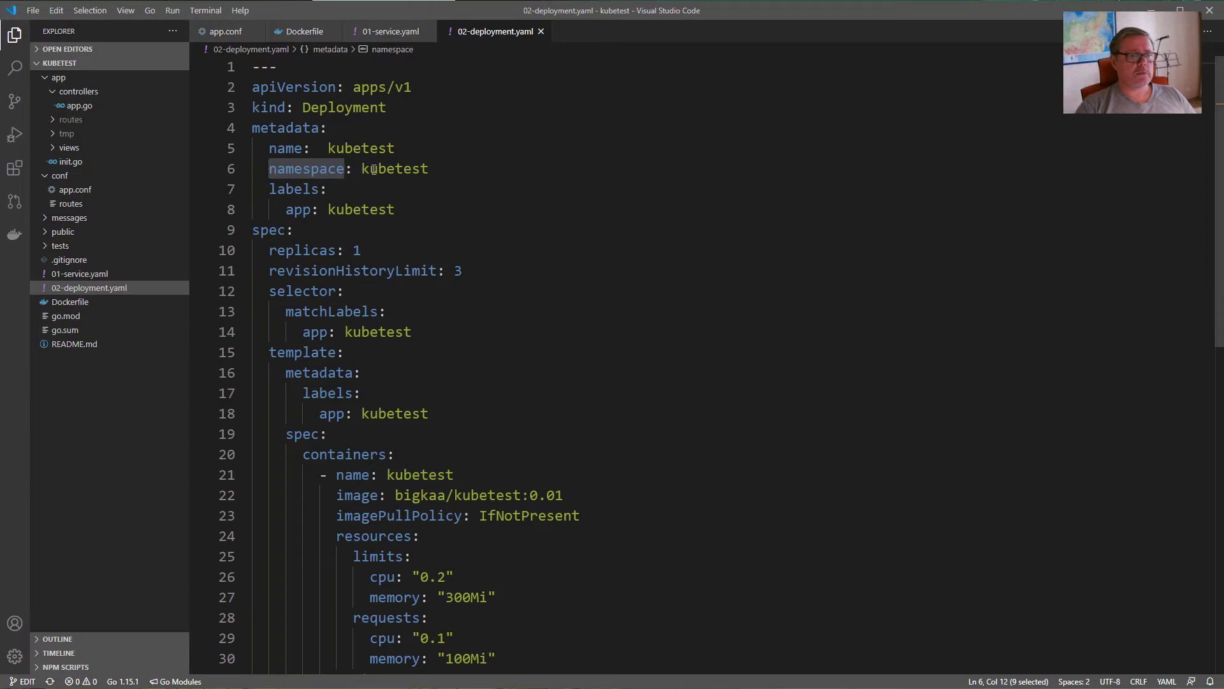
drag(364, 167, 432, 172)
click(432, 174)
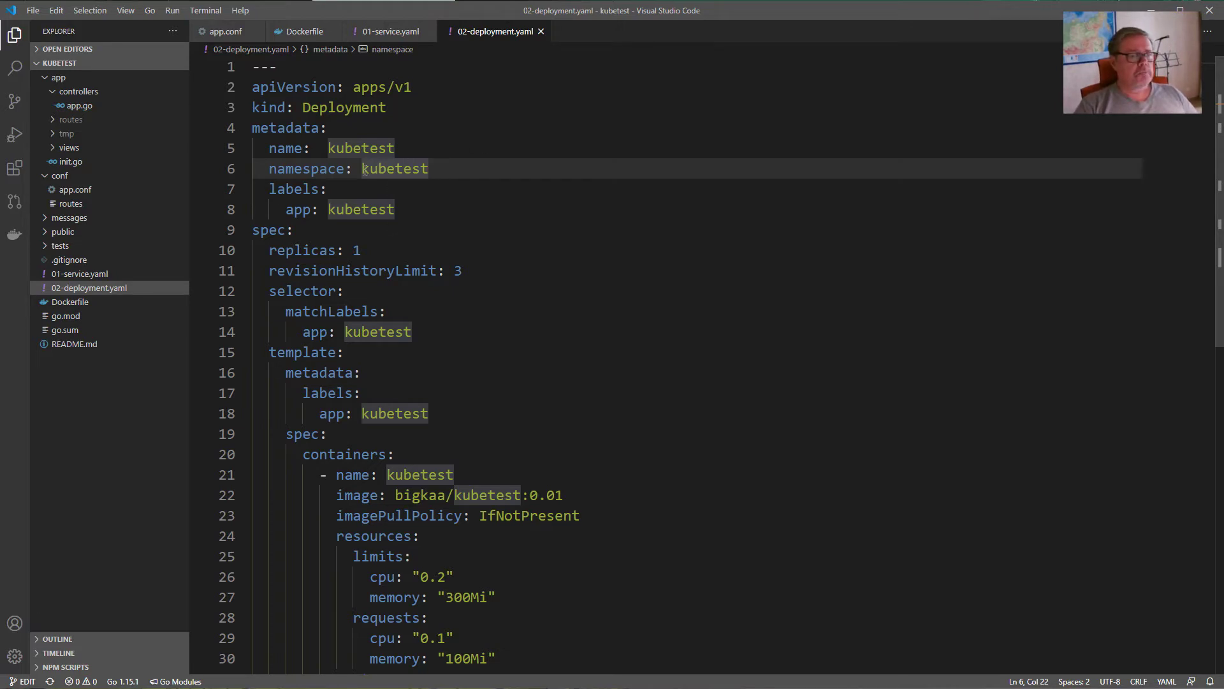
scroll(362, 239, down, 1)
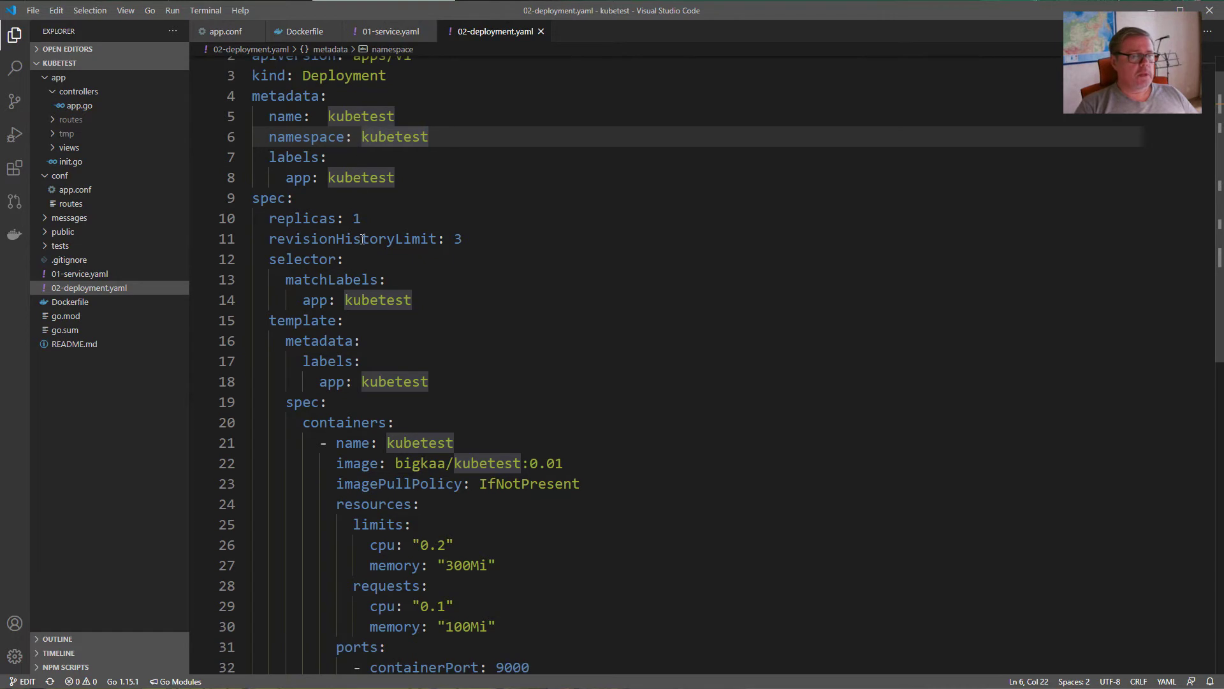
double_click(357, 218)
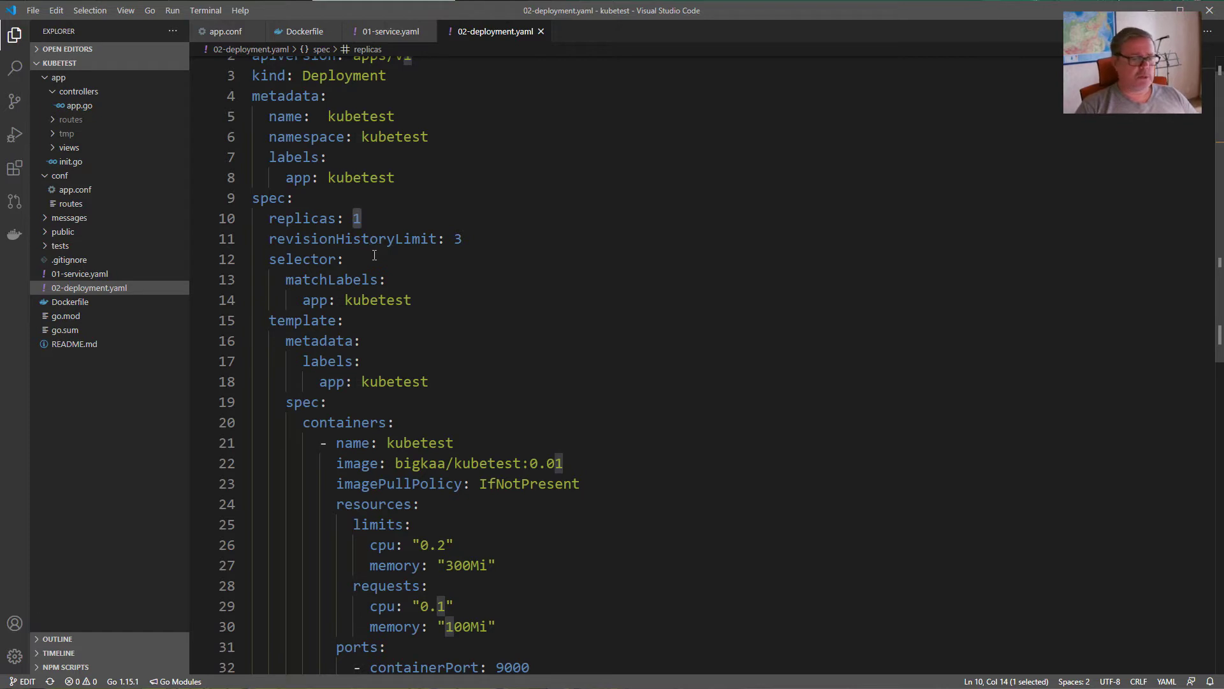
- Examine the container's image tag, pull policy, CPU and memory resources, and containerPort in the deployment manifest
scroll(377, 252, down, 2)
scroll(376, 255, down, 1)
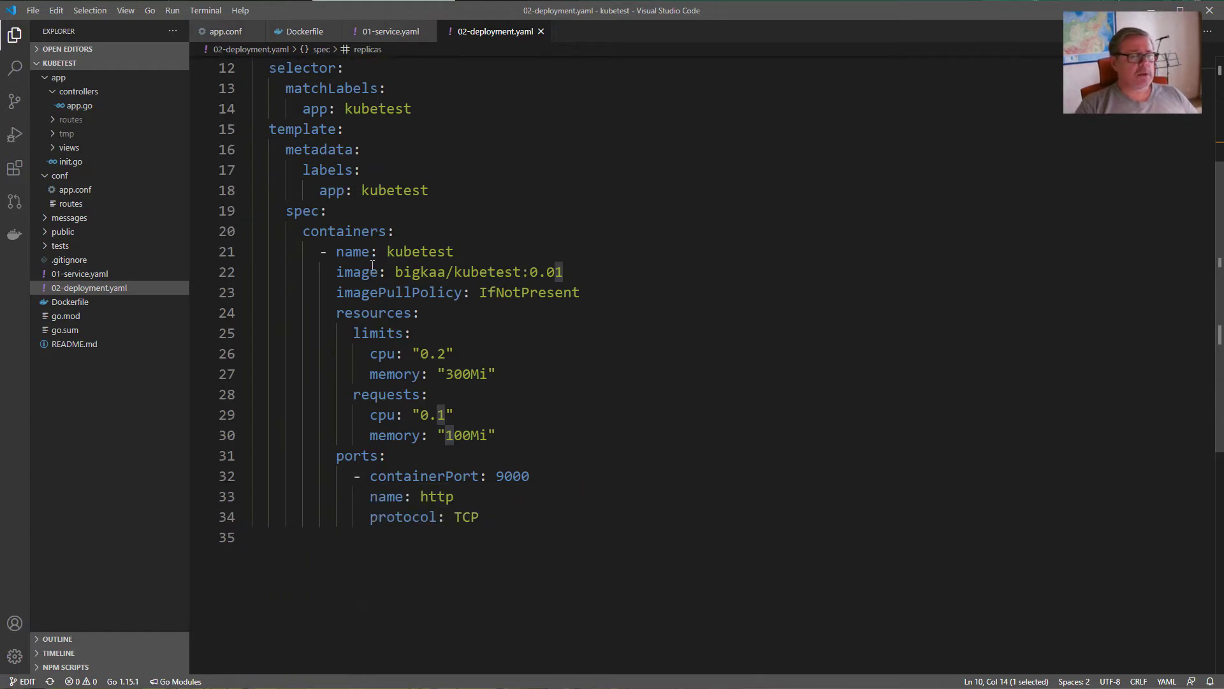
drag(397, 272, 563, 271)
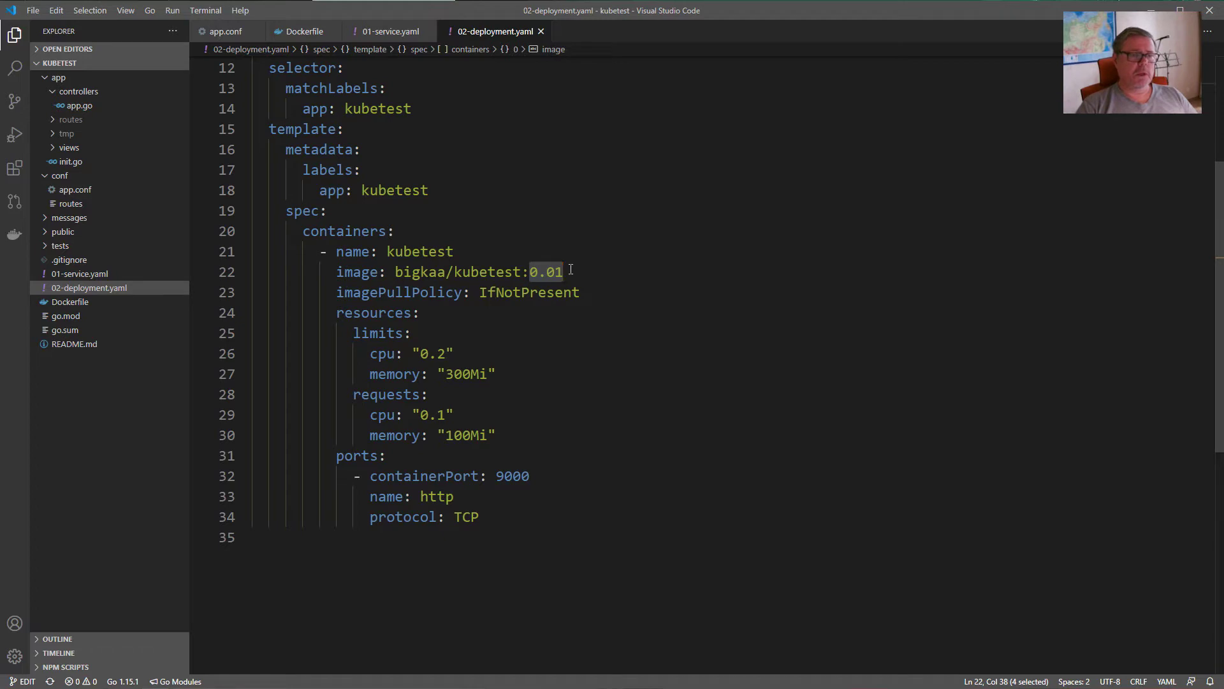
click(581, 272)
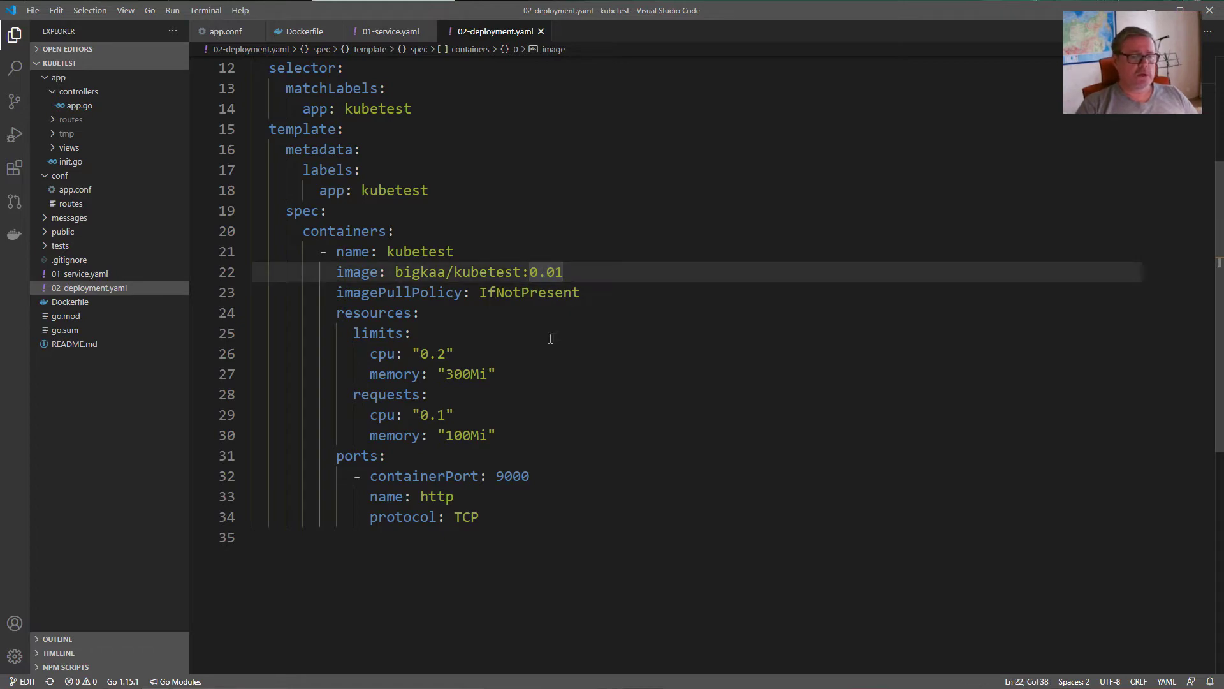
click(458, 294)
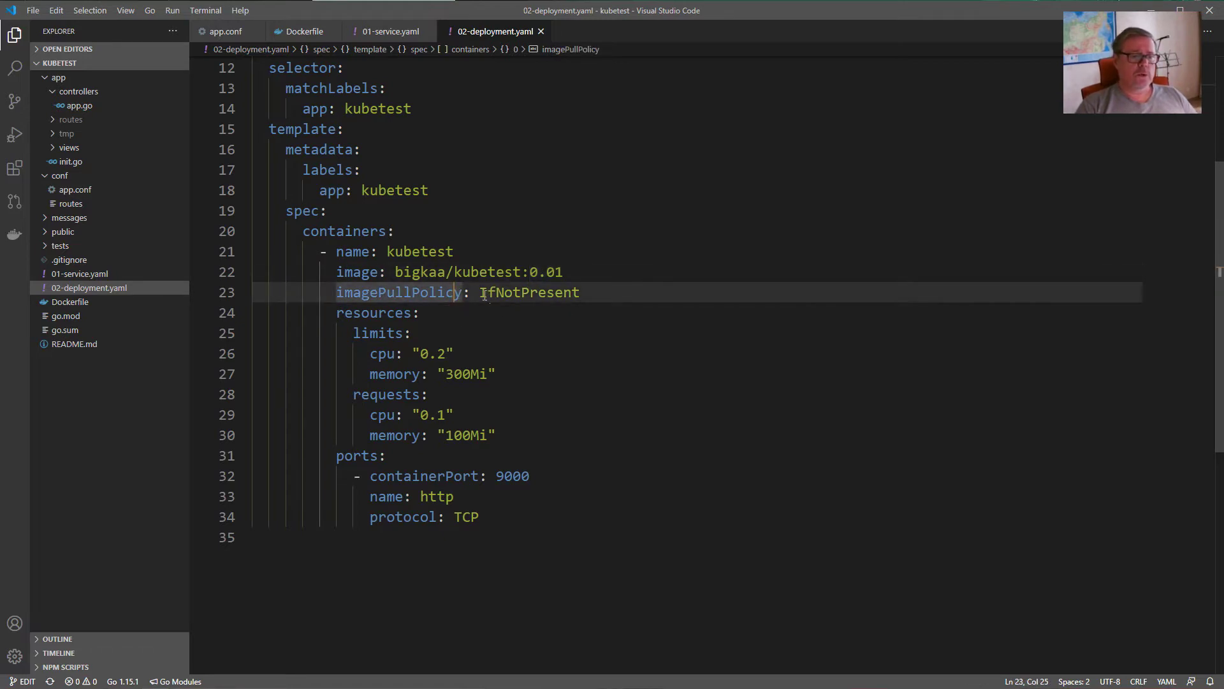
click(580, 292)
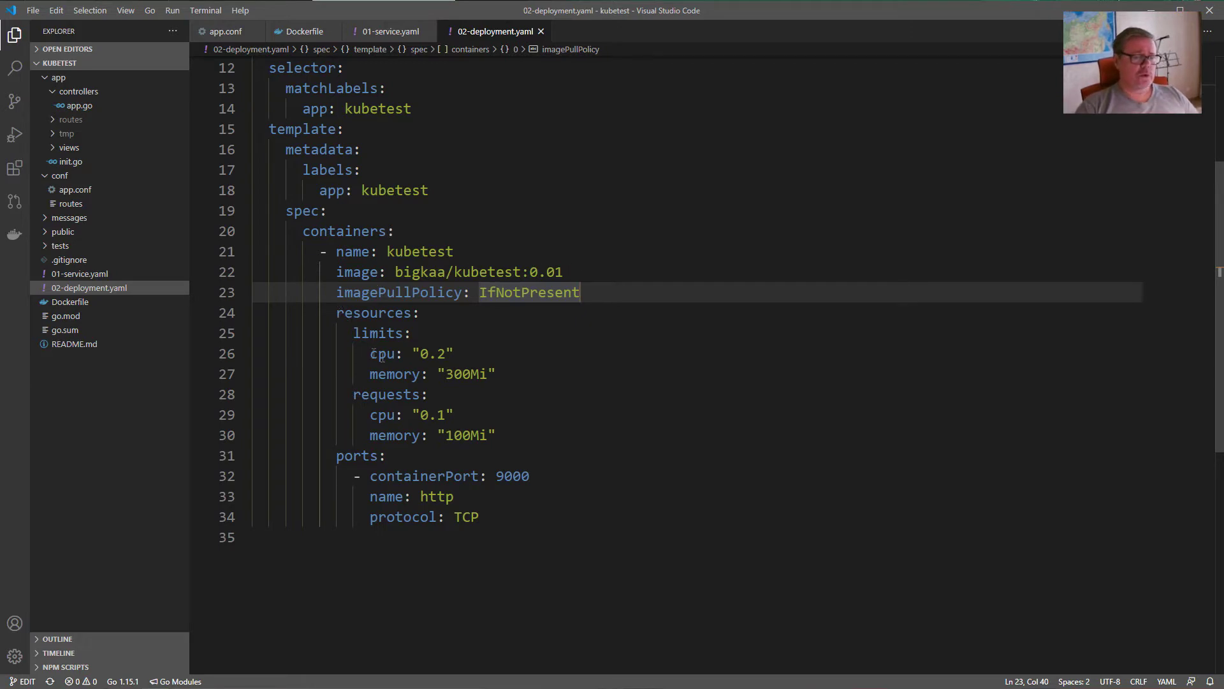
click(496, 436)
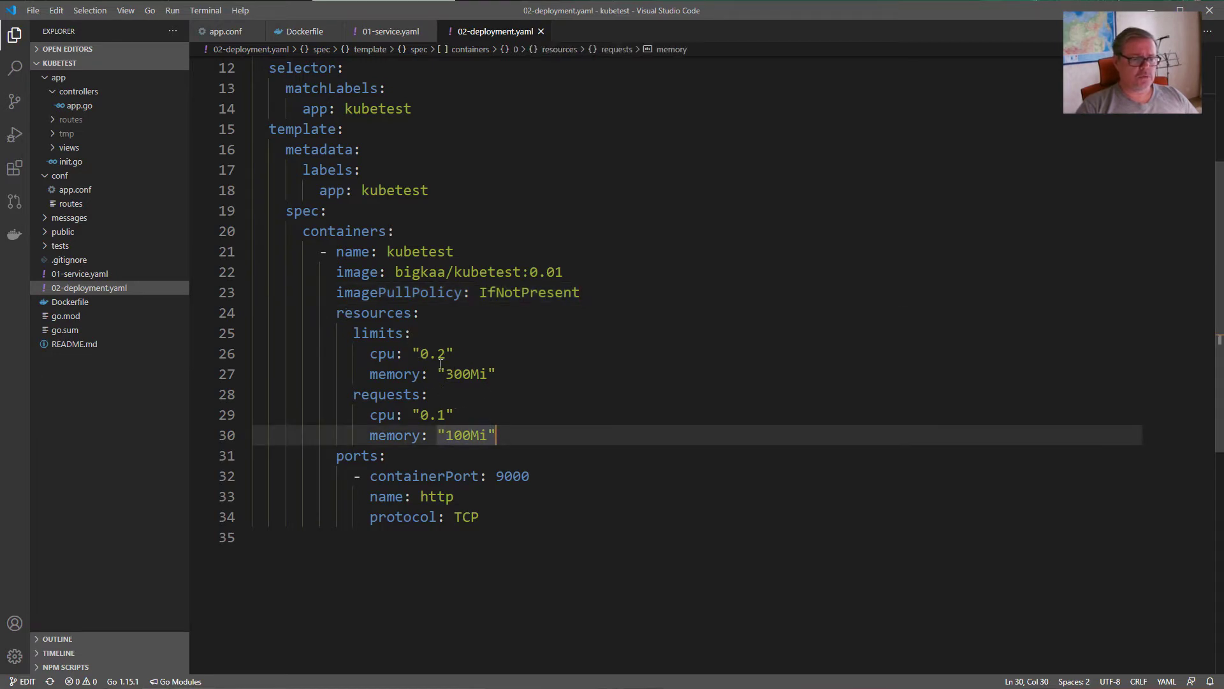
double_click(507, 476)
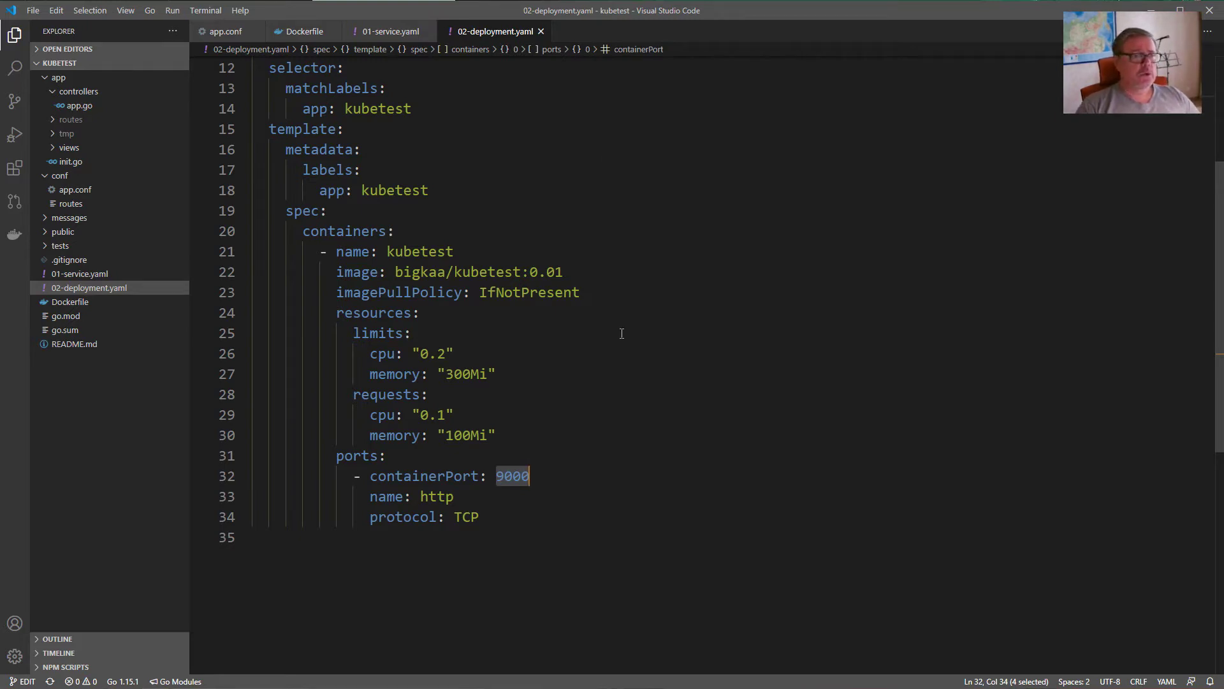
- Switch to Rancher in the browser and start adding a project among the homemade cluster's projects and namespaces
click(294, 32)
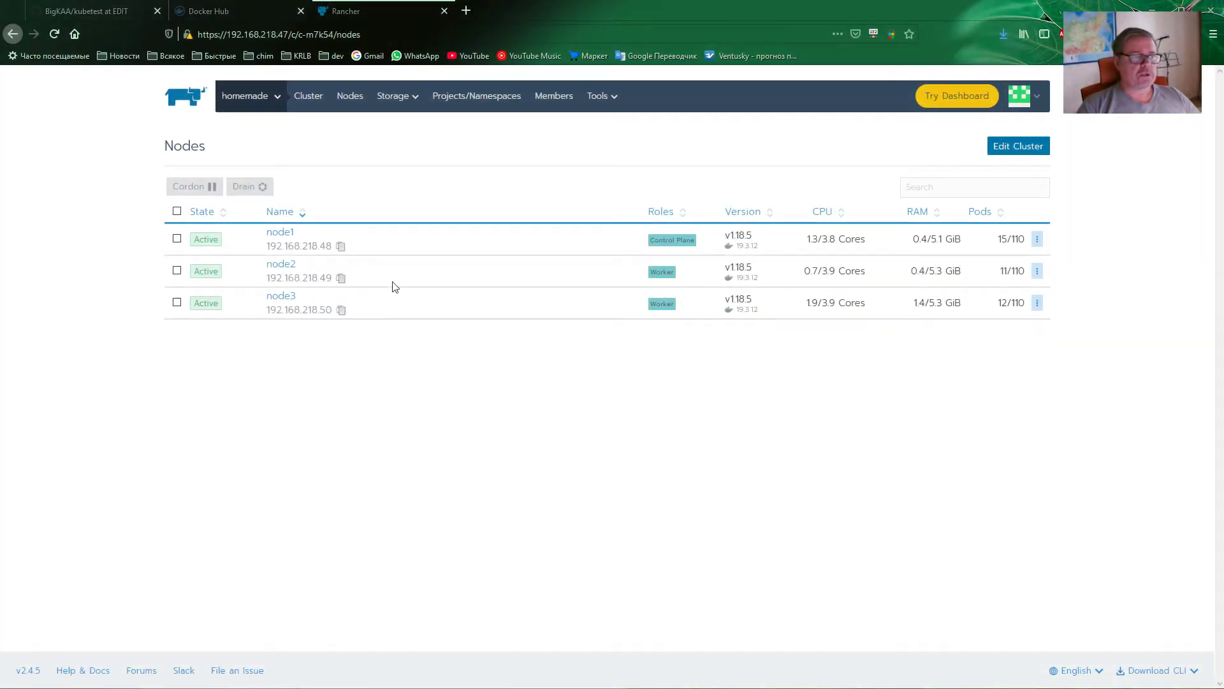
click(258, 99)
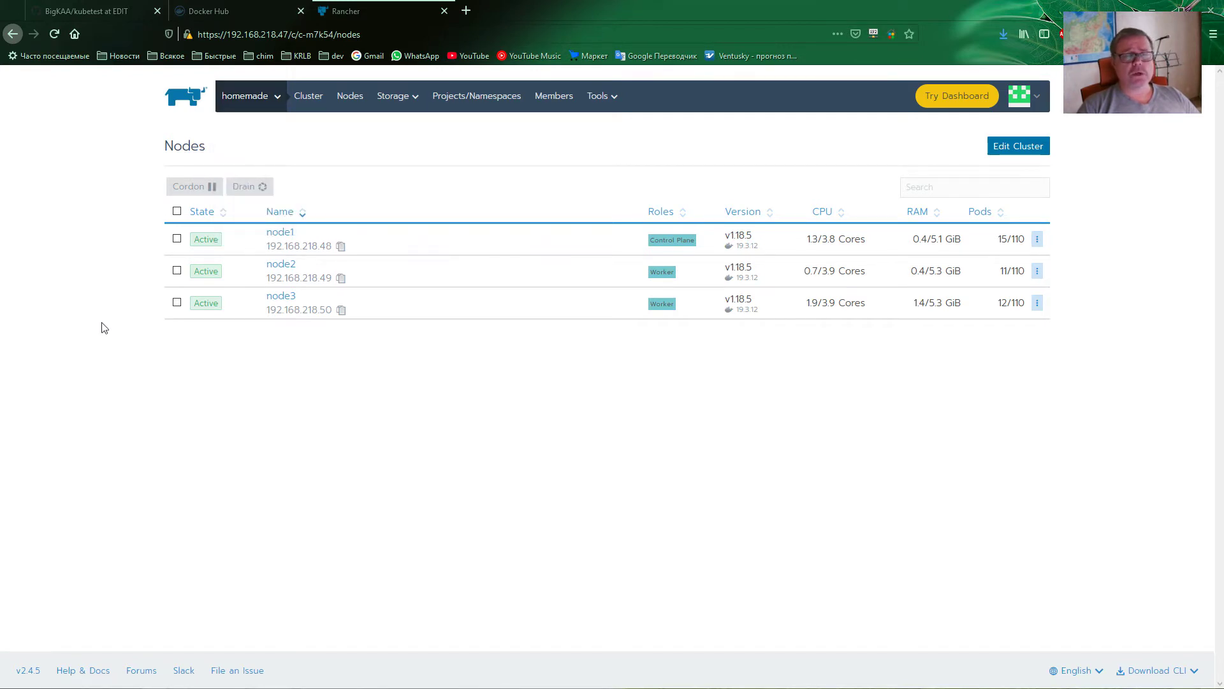
mouse_move(252, 97)
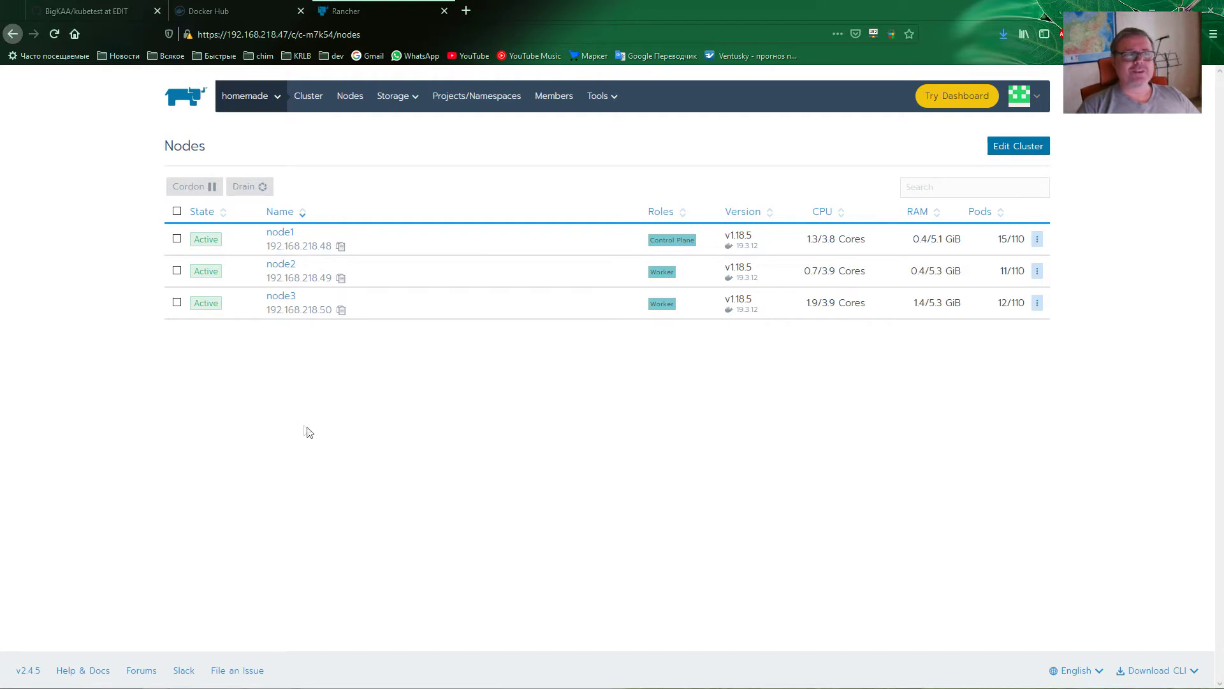
click(259, 167)
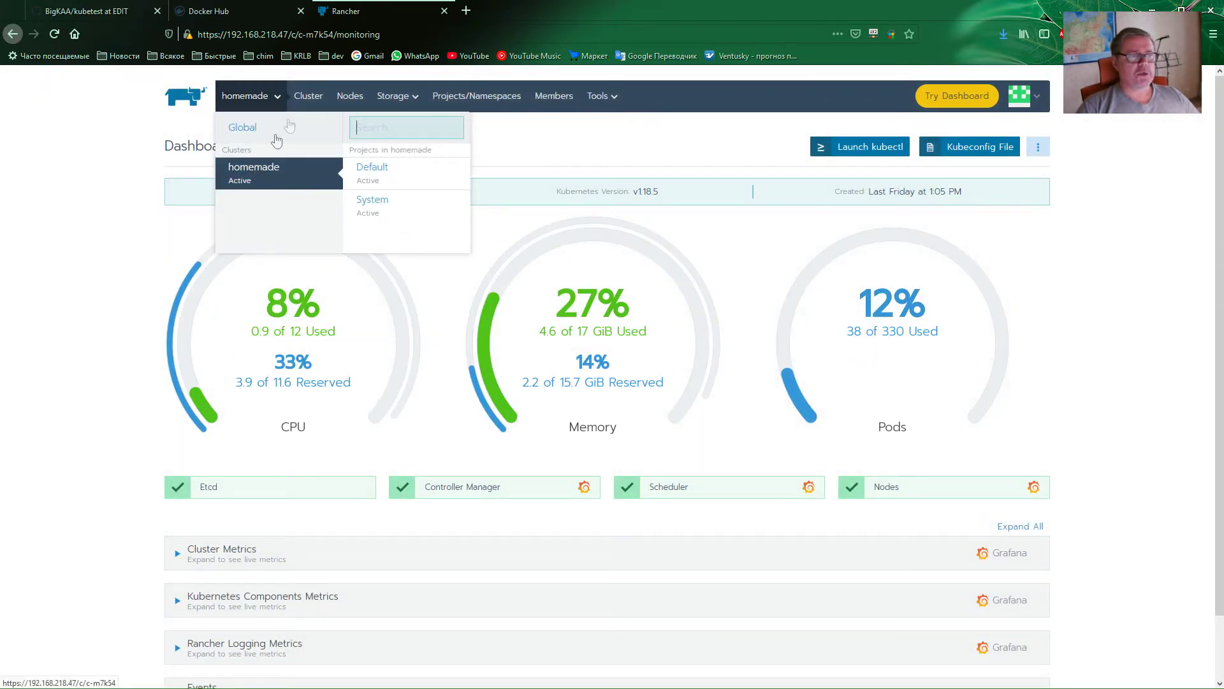
mouse_move(268, 97)
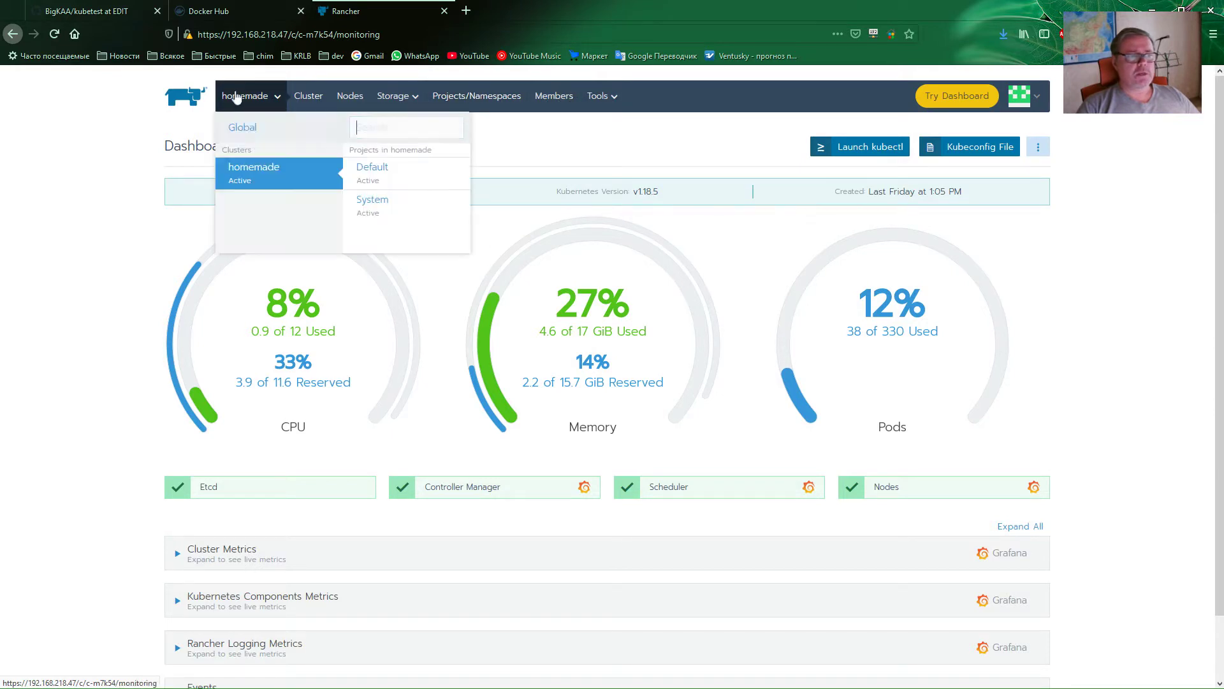
click(266, 175)
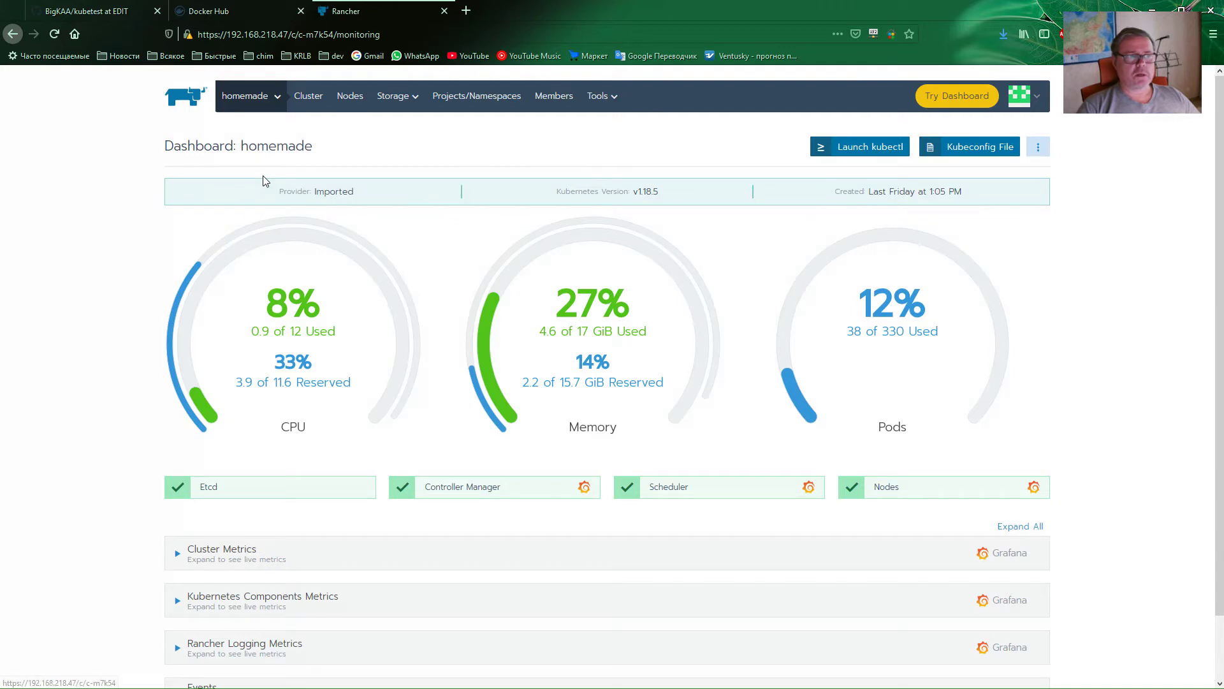
click(464, 102)
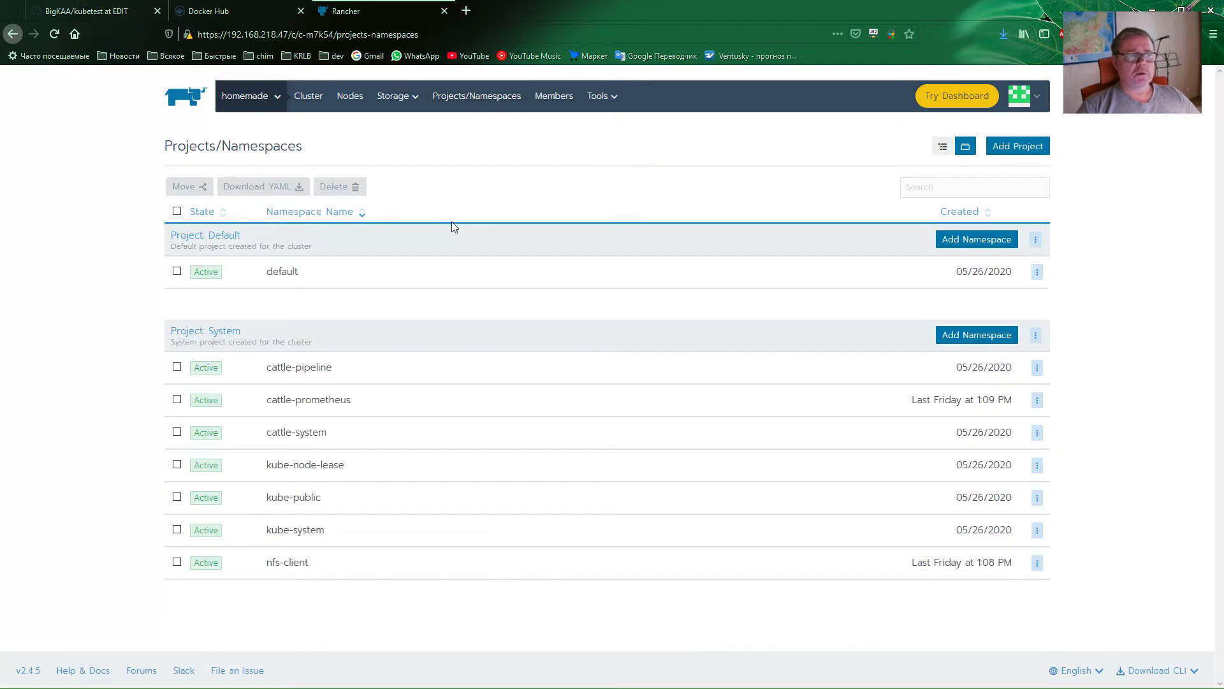
click(1008, 148)
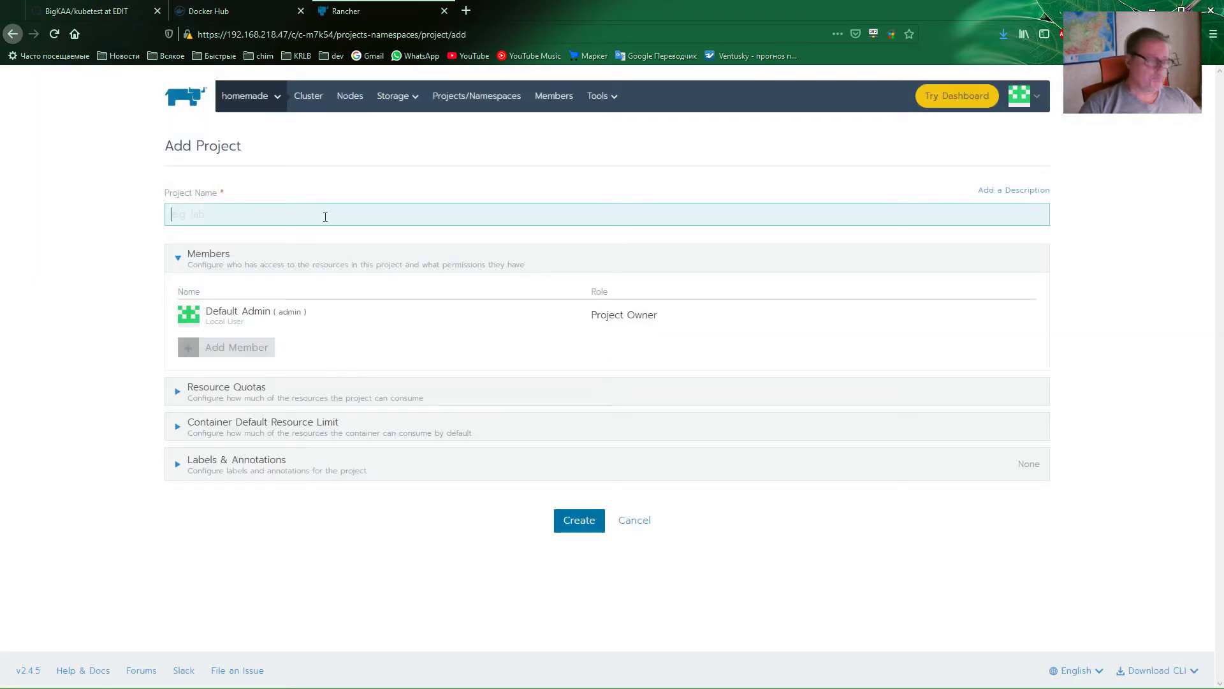
text(лпиуеуые)
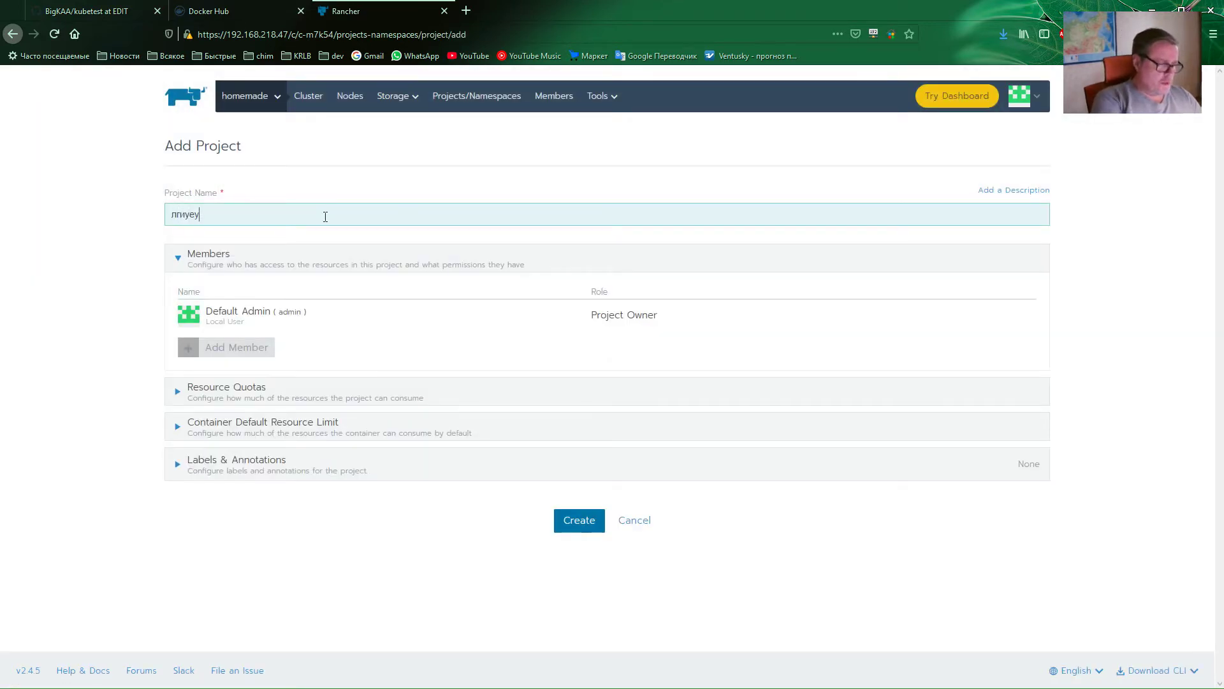
key(BackSpace)
key(BackSpace)
key(BackSpace)
key(BackSpace)
key(BackSpace)
key(BackSpace)
key(BackSpace)
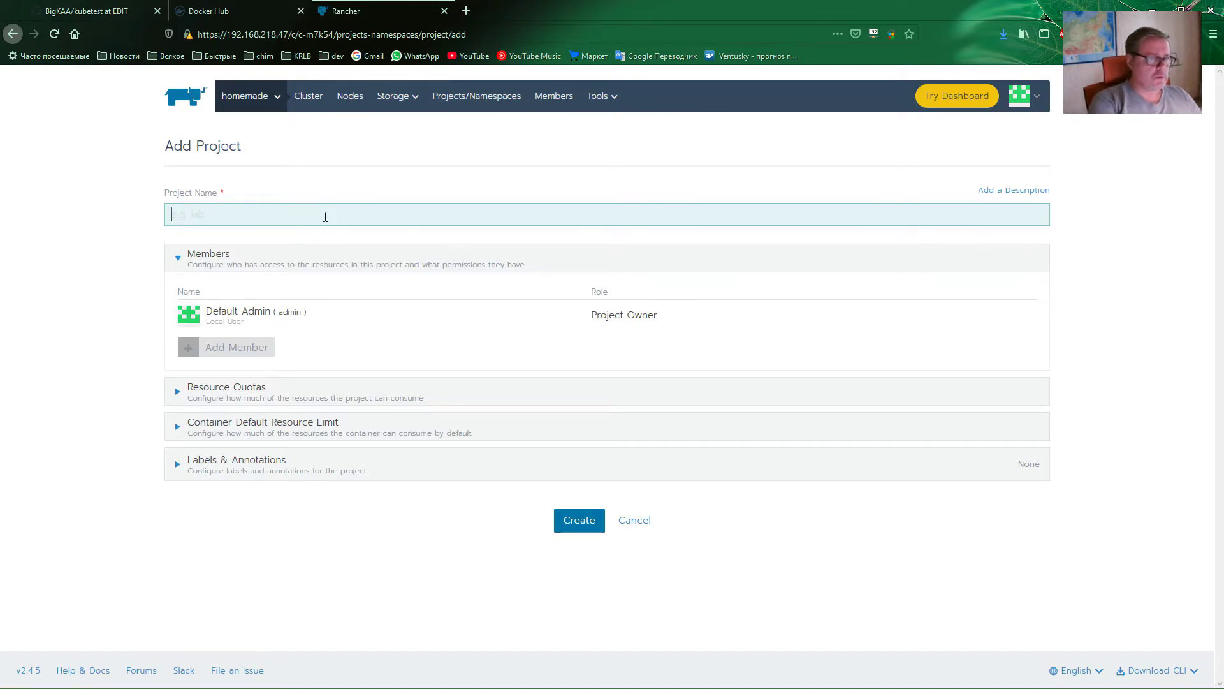
- Name the new project kubetest and expand its resource quota and container default resource limit settings
text(kubetest)
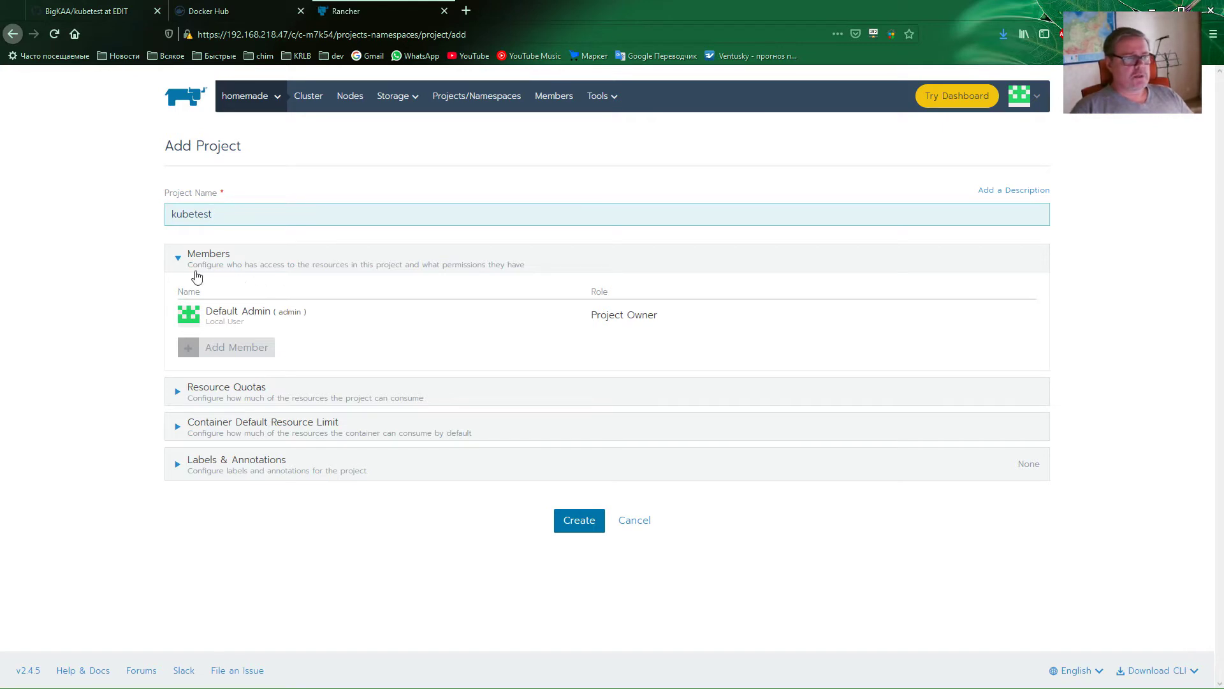
click(169, 391)
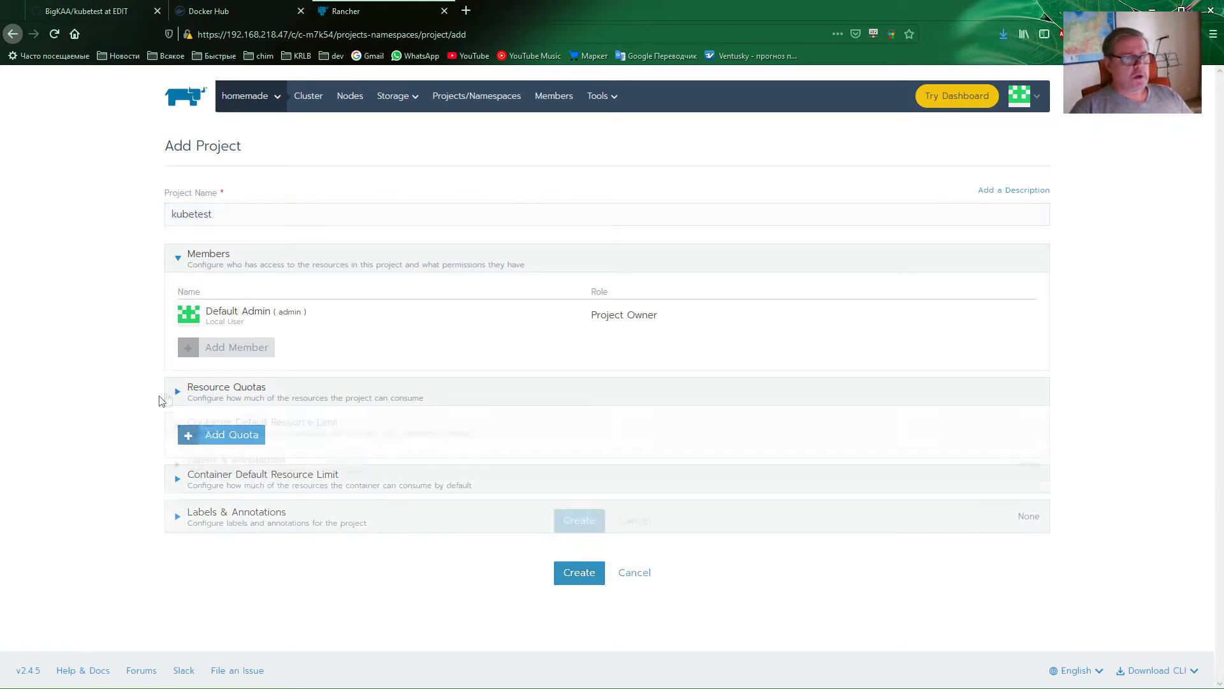
click(174, 487)
scroll(121, 424, down, 2)
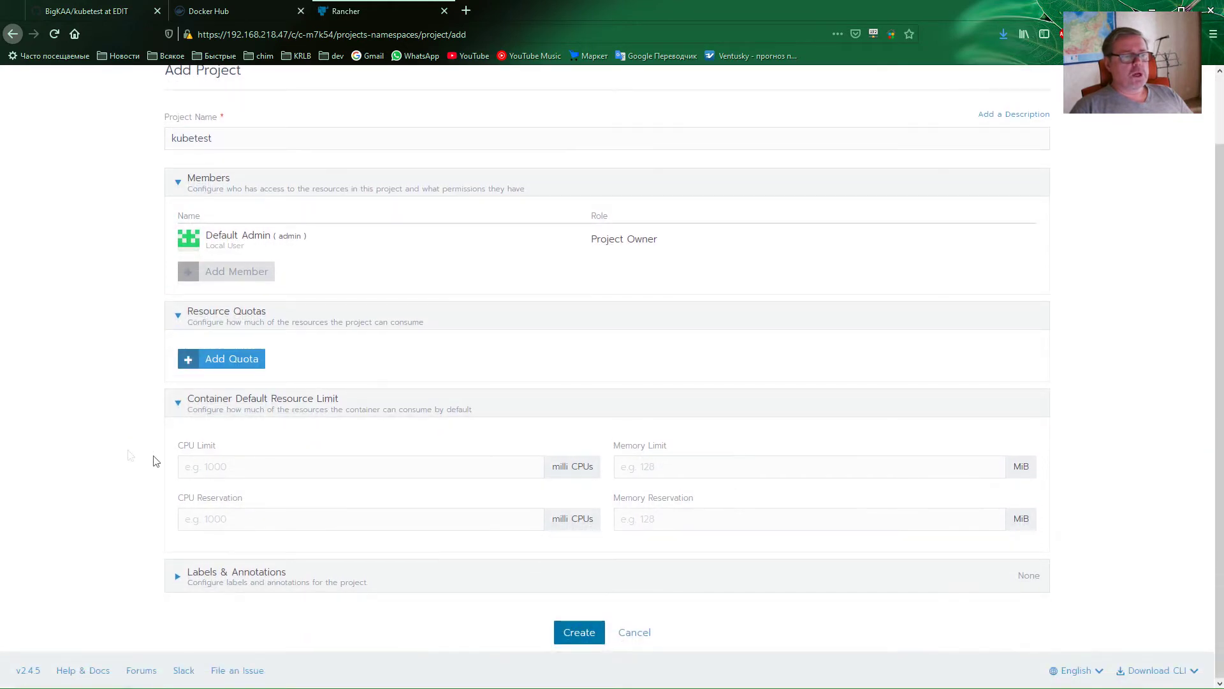
click(189, 467)
click(190, 500)
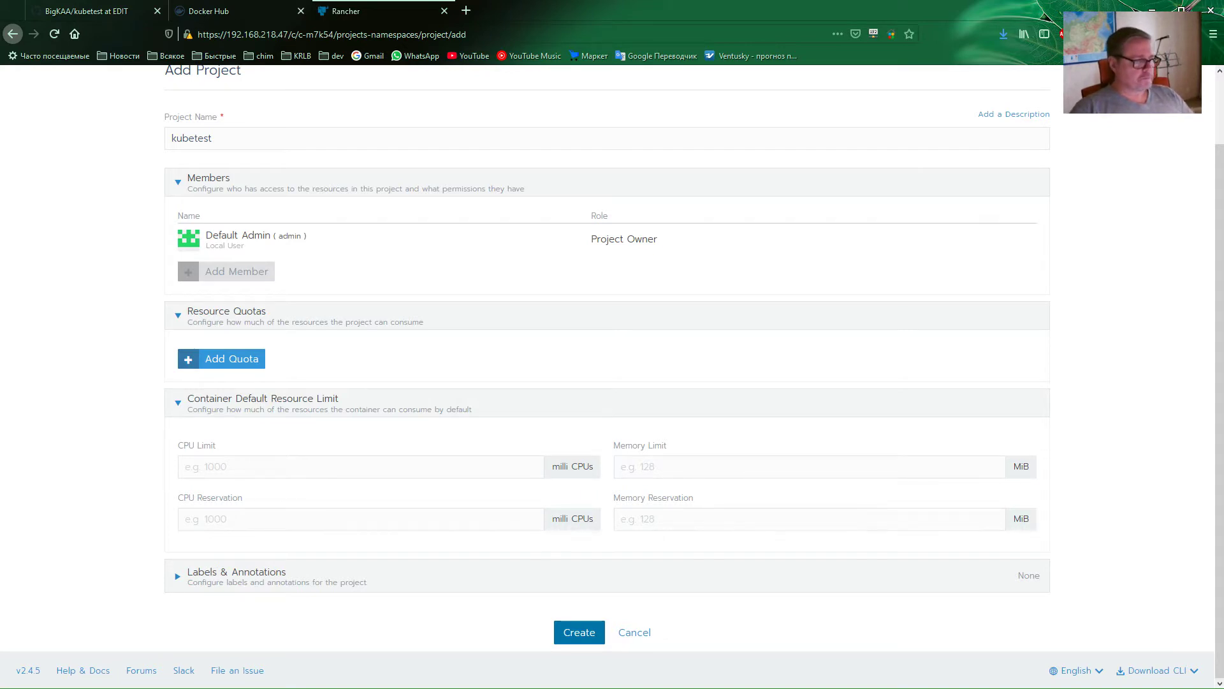
- Switch to Visual Studio Code and examine the resource limits and requests in 02-deployment.yaml
key(alt+Tab)
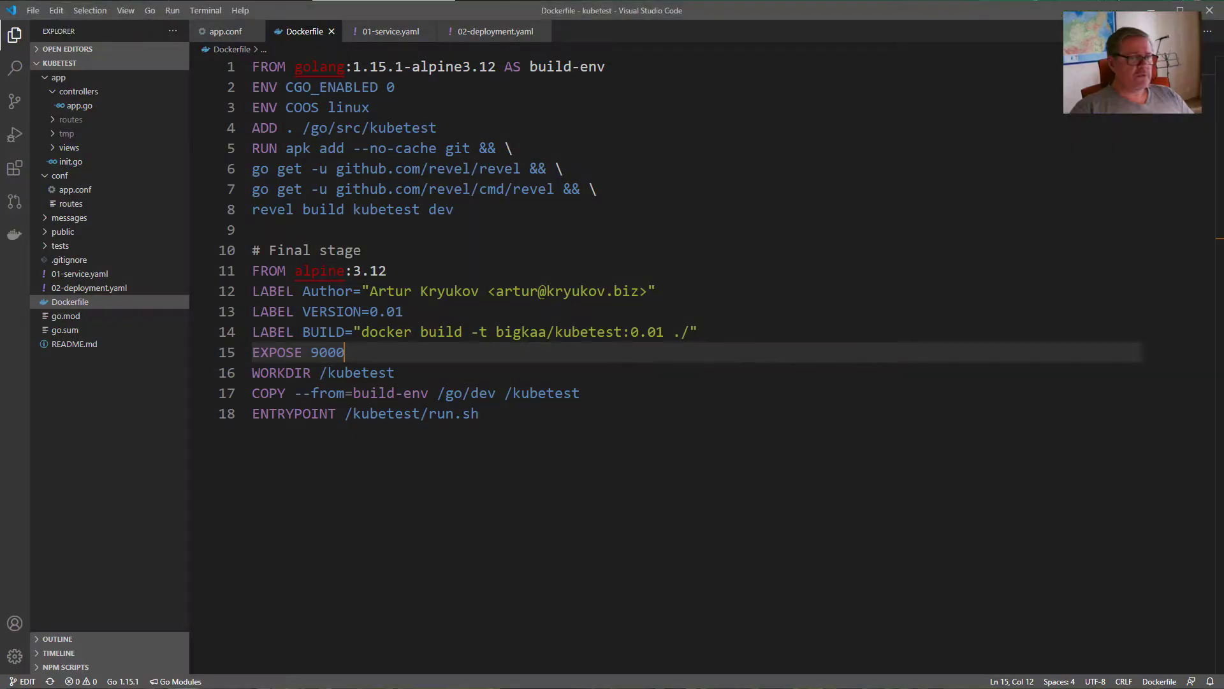
click(486, 35)
click(344, 273)
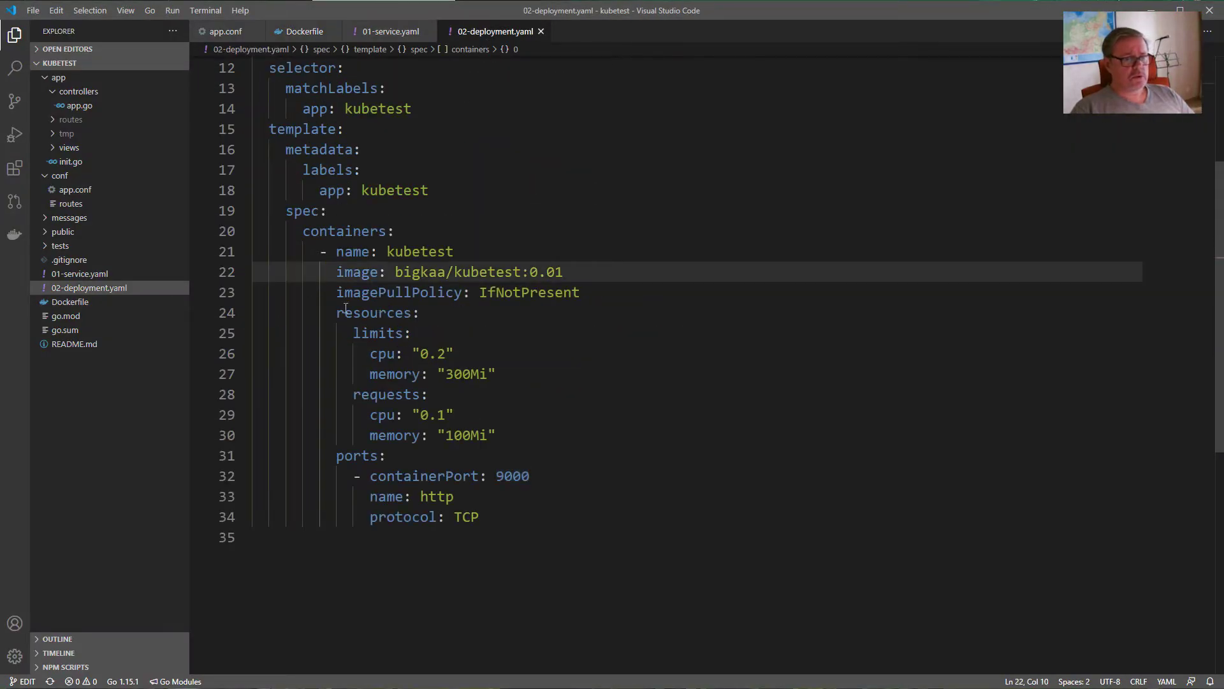
drag(338, 311, 519, 423)
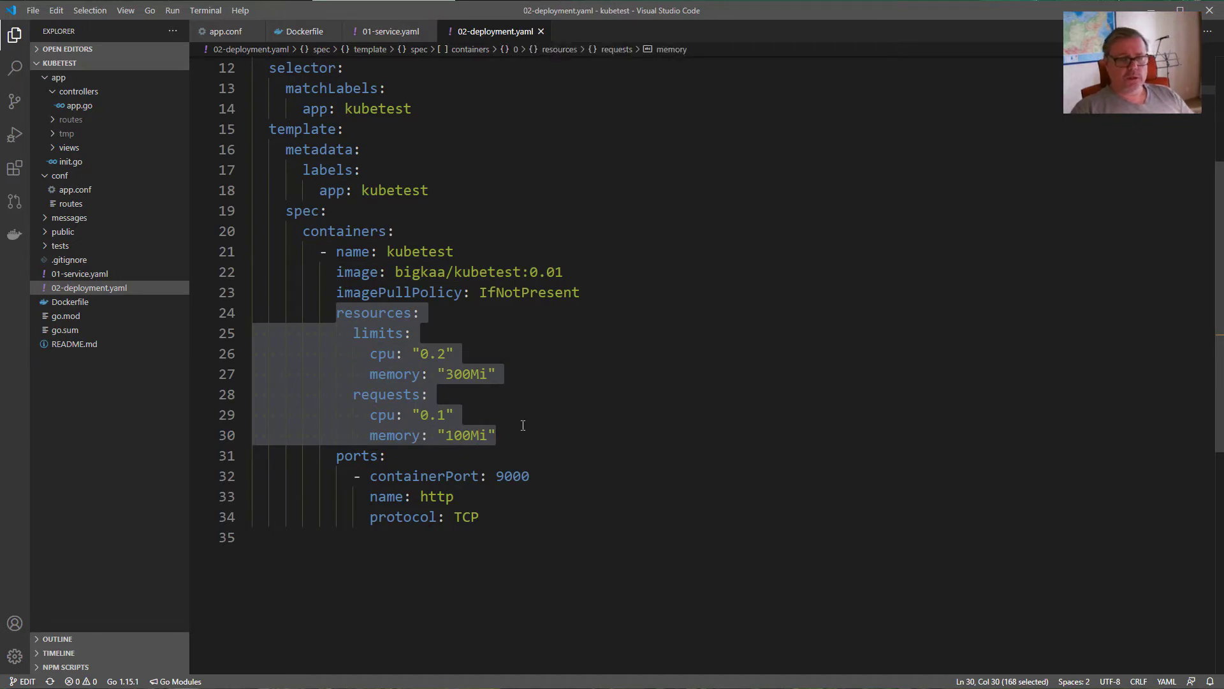
click(458, 351)
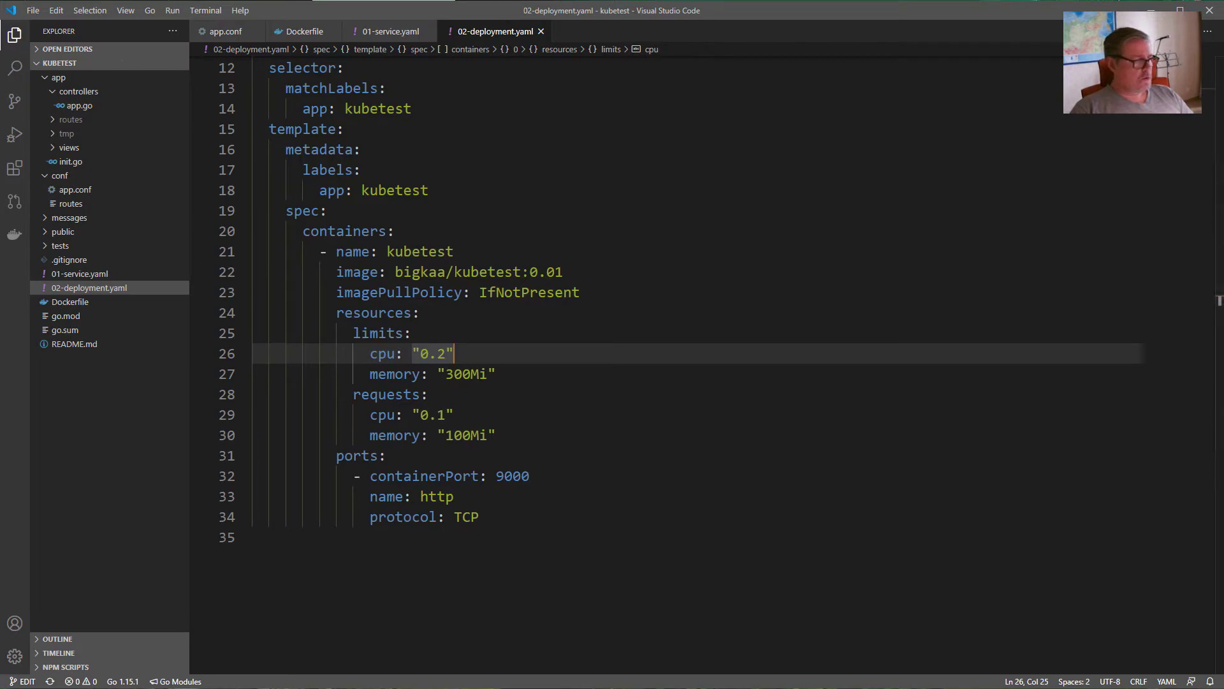
- Return to Rancher, collapse the quota and container limit settings, and create the kubetest project without setting any limits
key(alt+Tab)
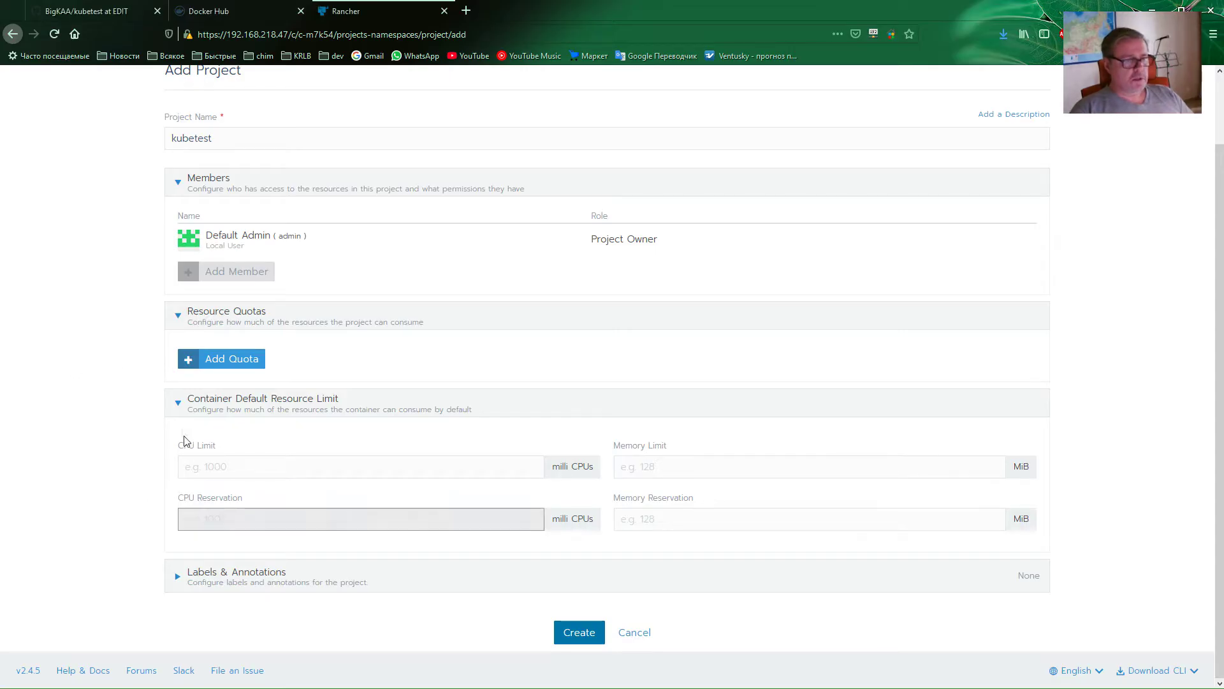
click(176, 316)
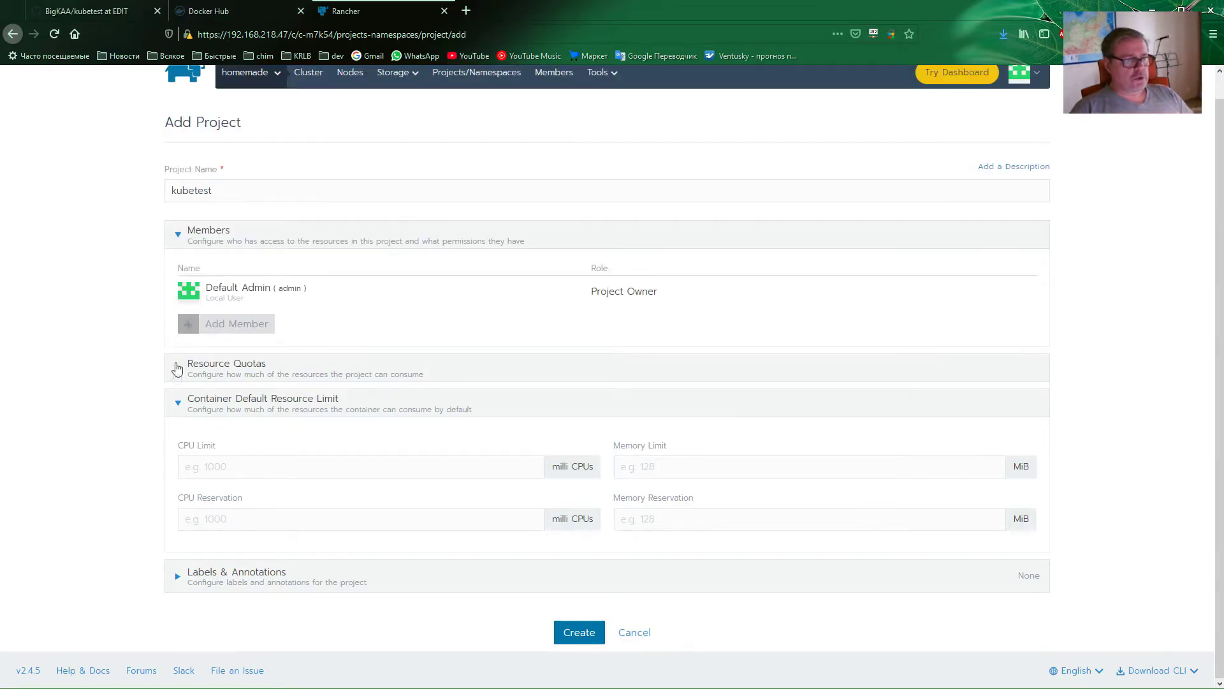
click(173, 402)
click(555, 519)
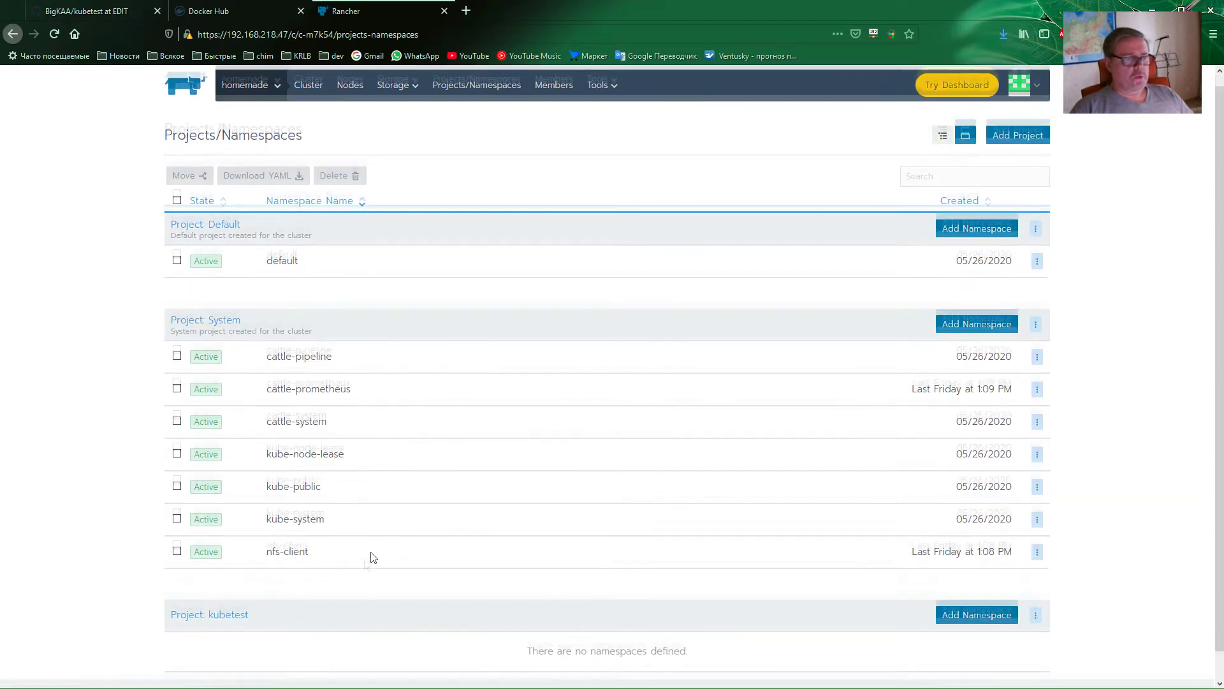
scroll(274, 580, down, 1)
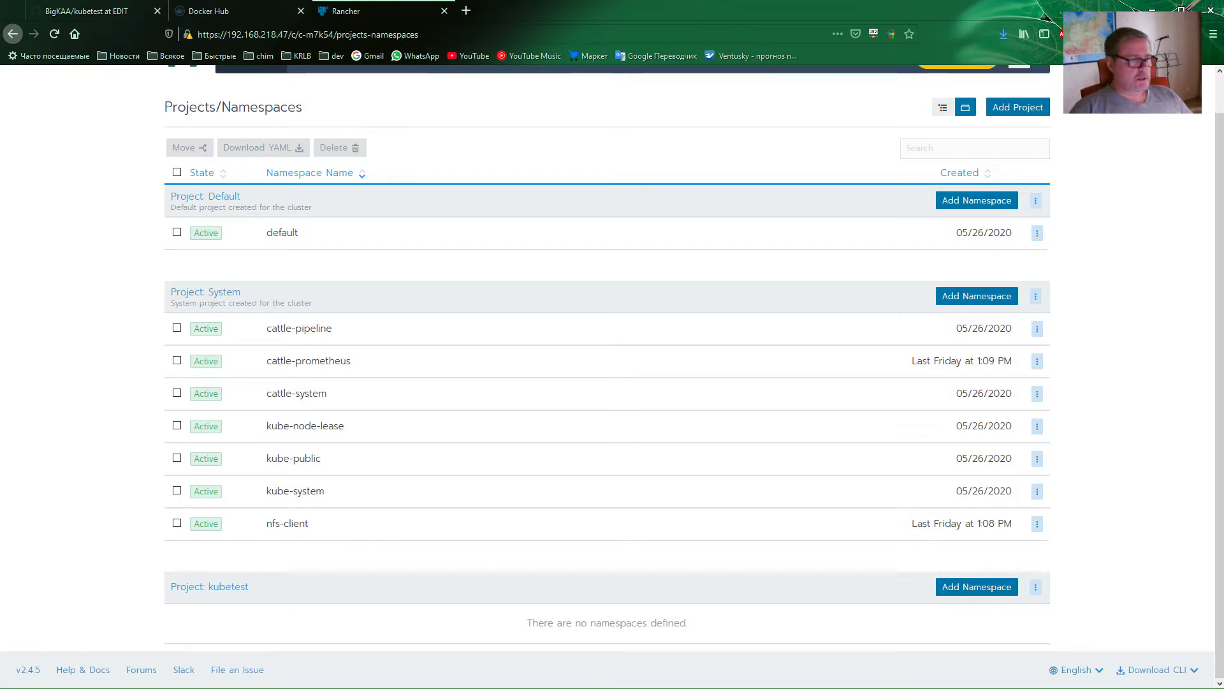
- Switch to Visual Studio Code and copy the namespace value kubetest from the metadata in 02-deployment.yaml
key(alt+Tab)
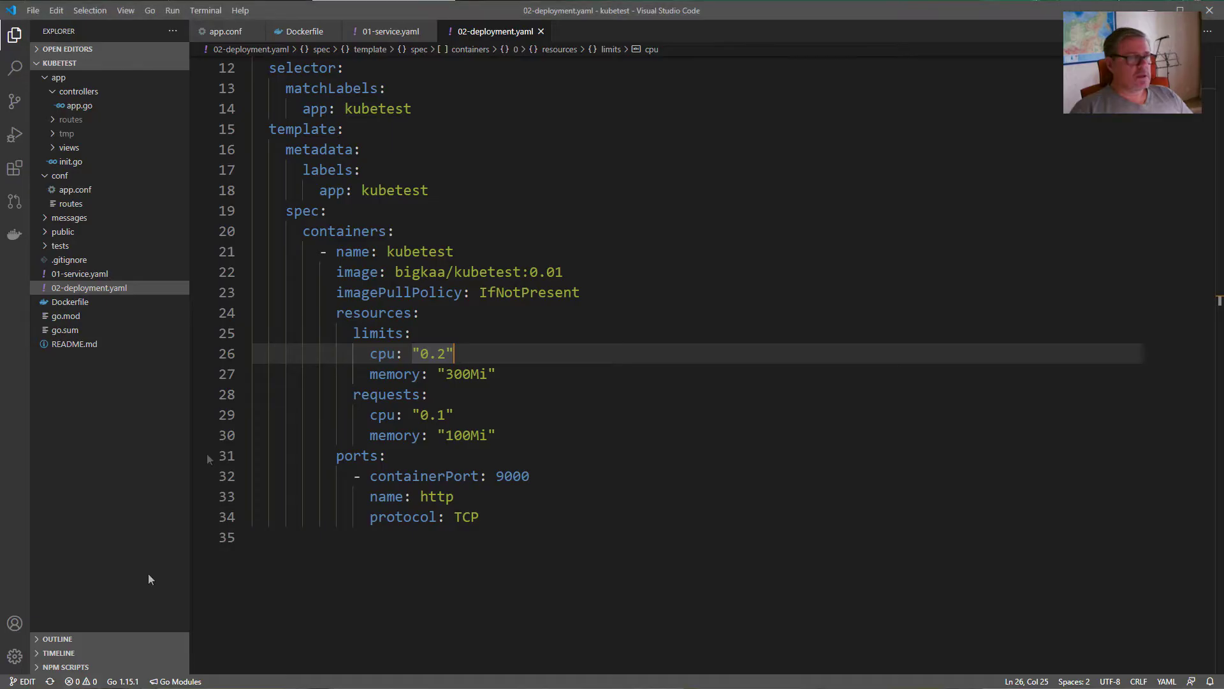
scroll(362, 159, up, 4)
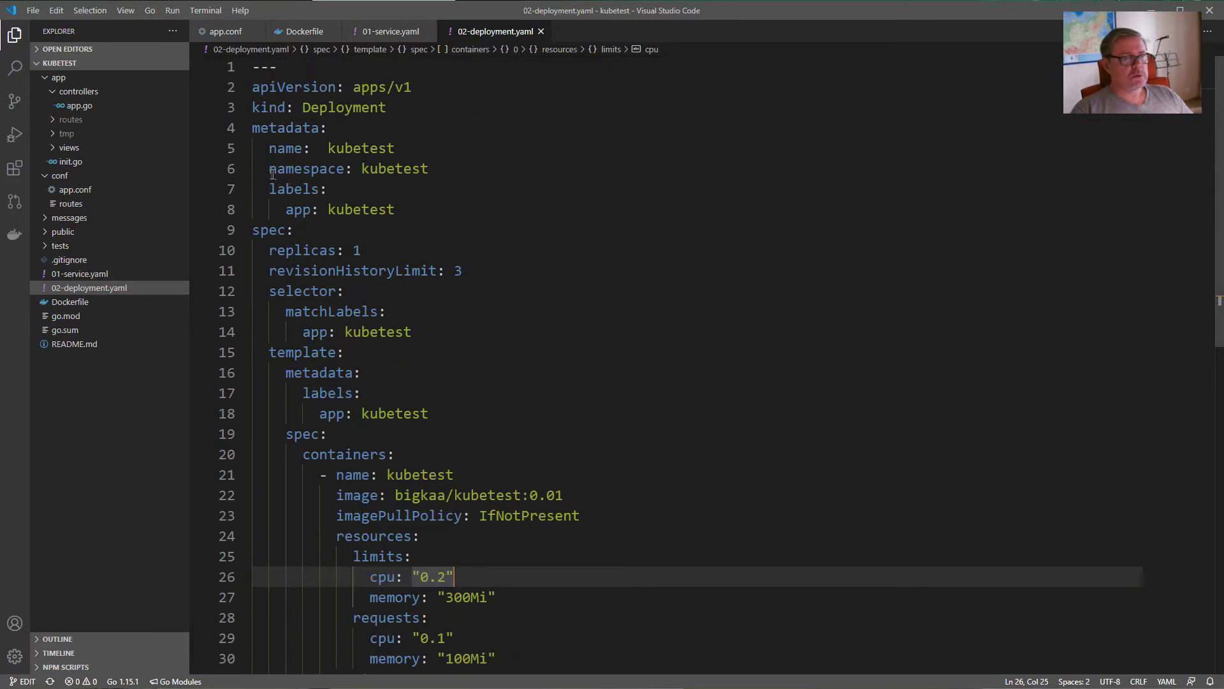
drag(270, 170, 437, 169)
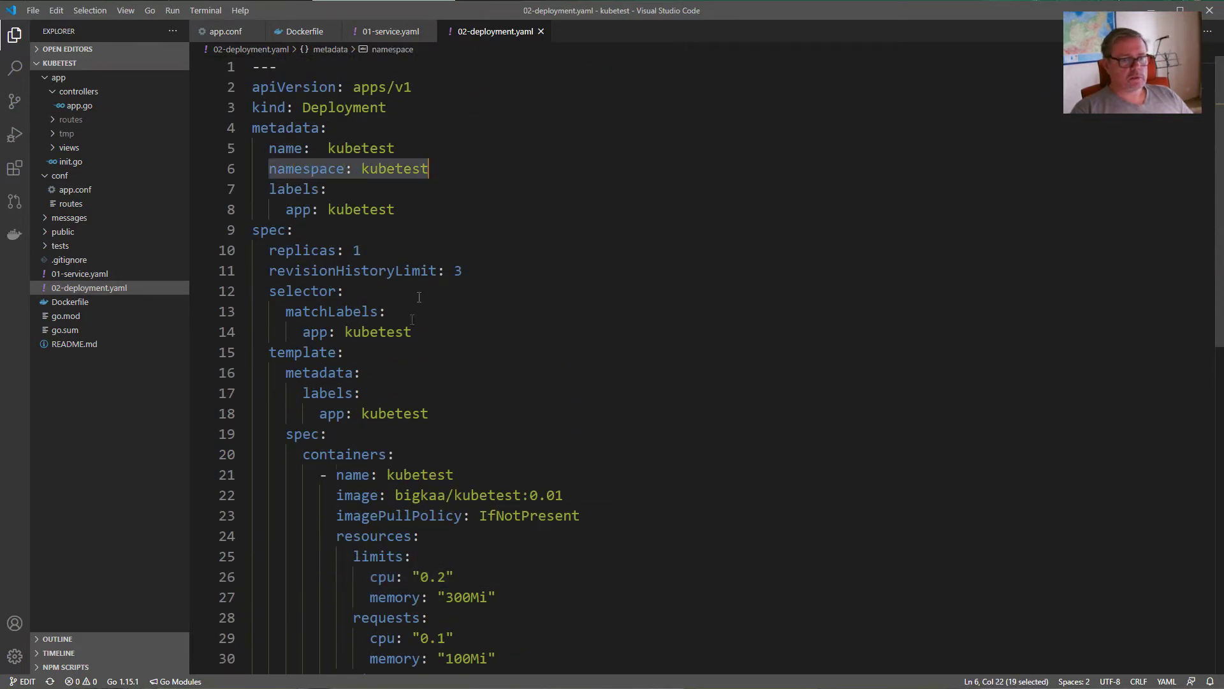
double_click(375, 170)
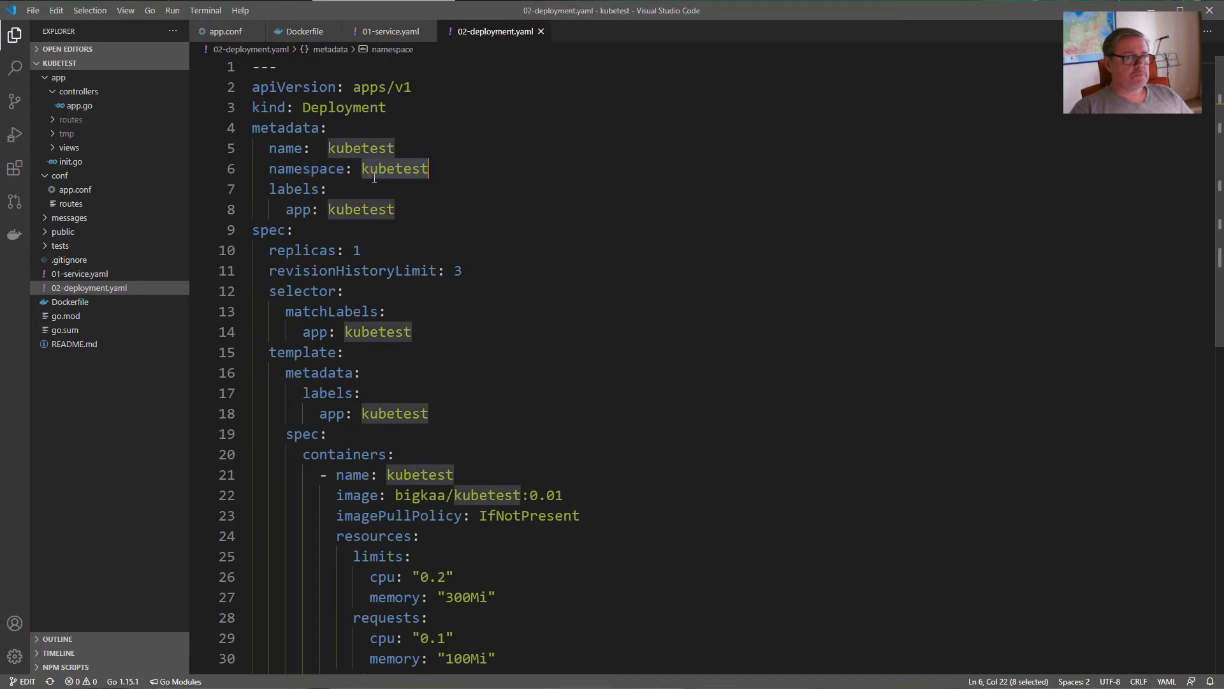
right_click(375, 172)
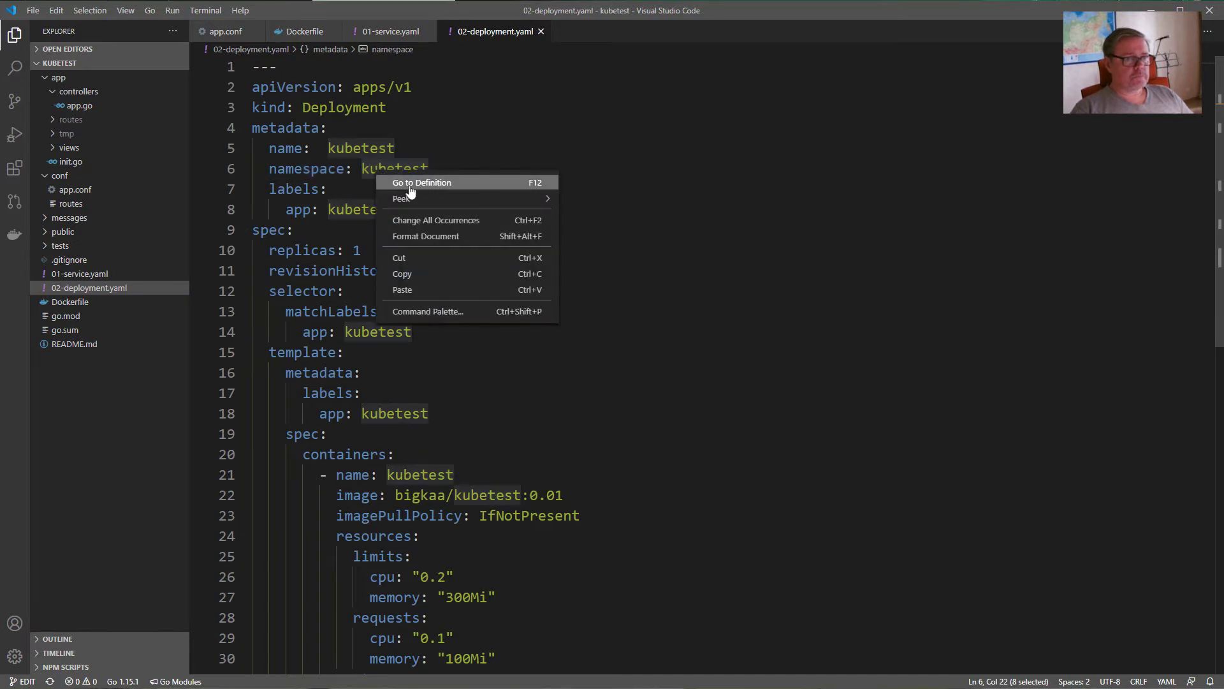
click(424, 273)
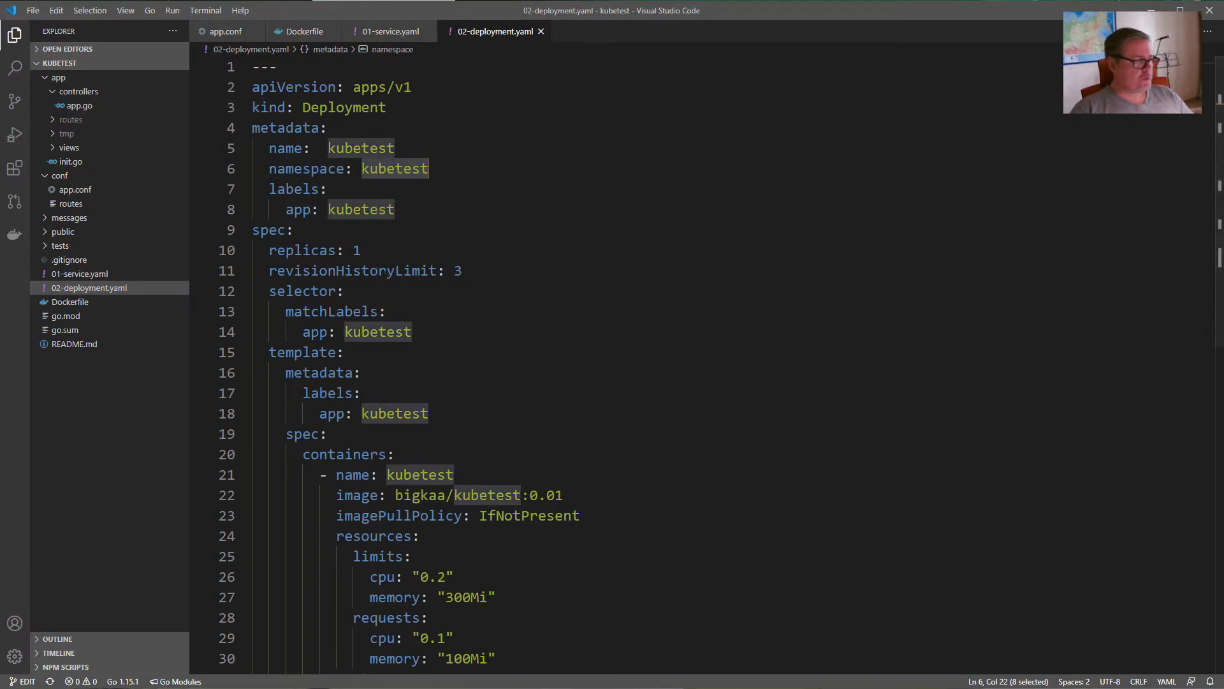
- Return to Rancher and create a namespace named kubetest in the kubetest project without container resource limits
key(alt+Tab)
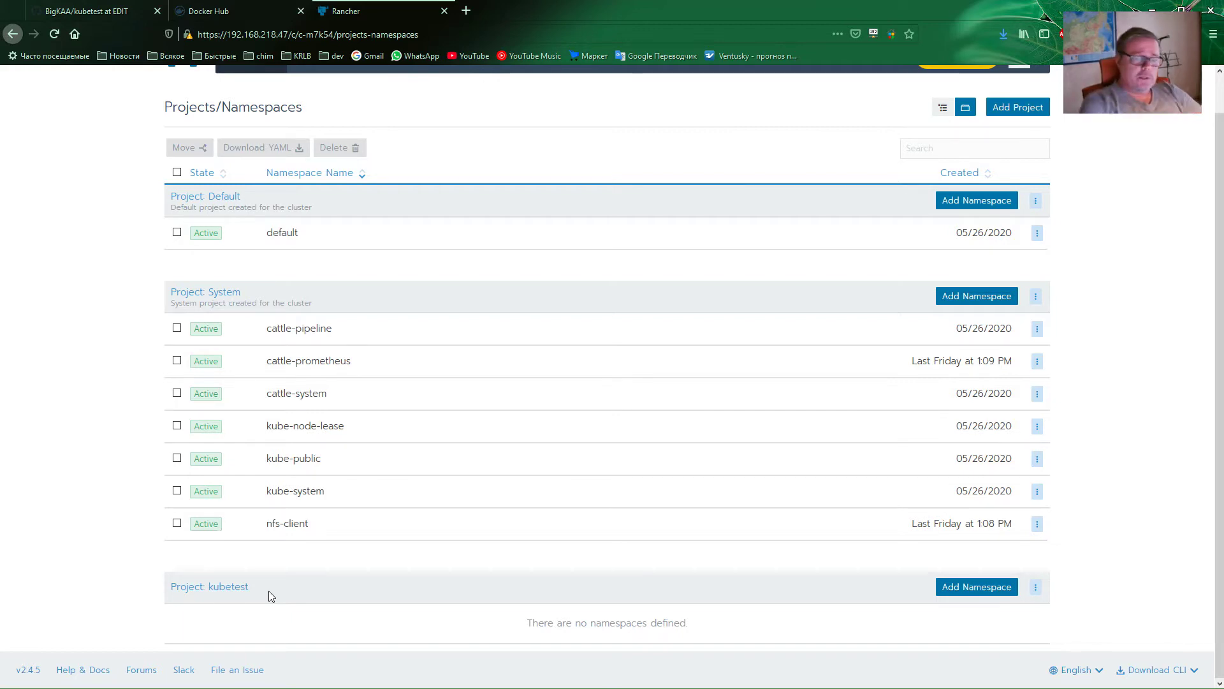
click(965, 592)
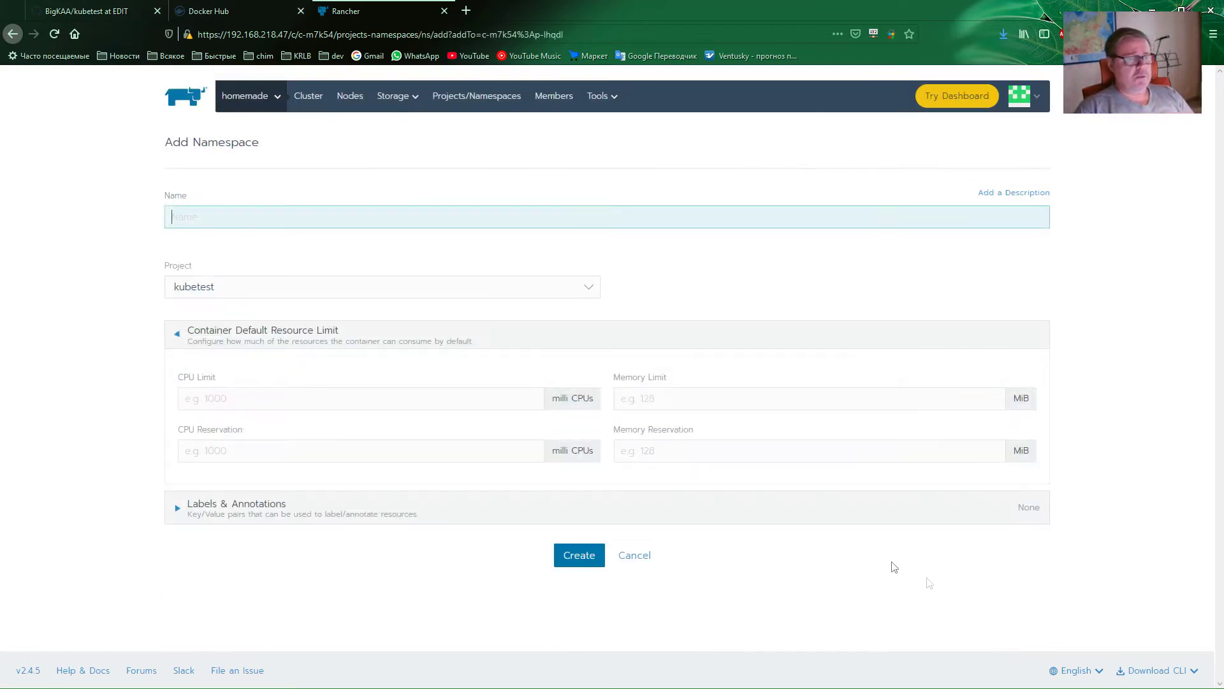
key(ctrl+v)
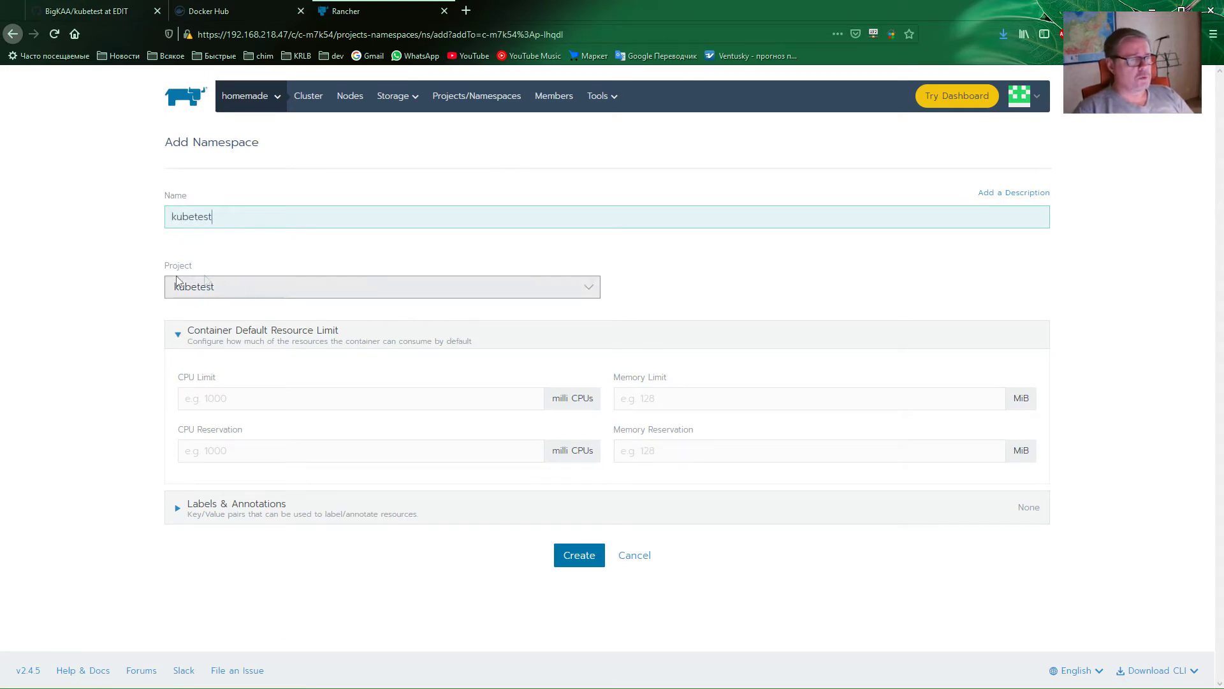
click(179, 335)
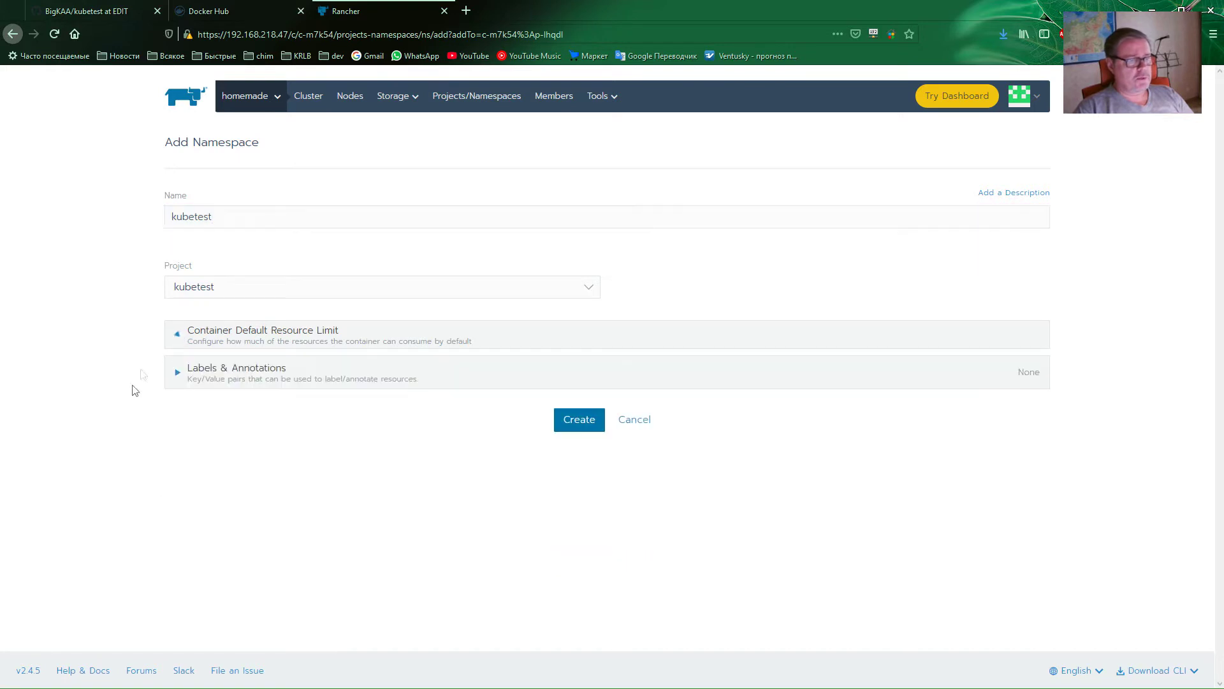
click(581, 423)
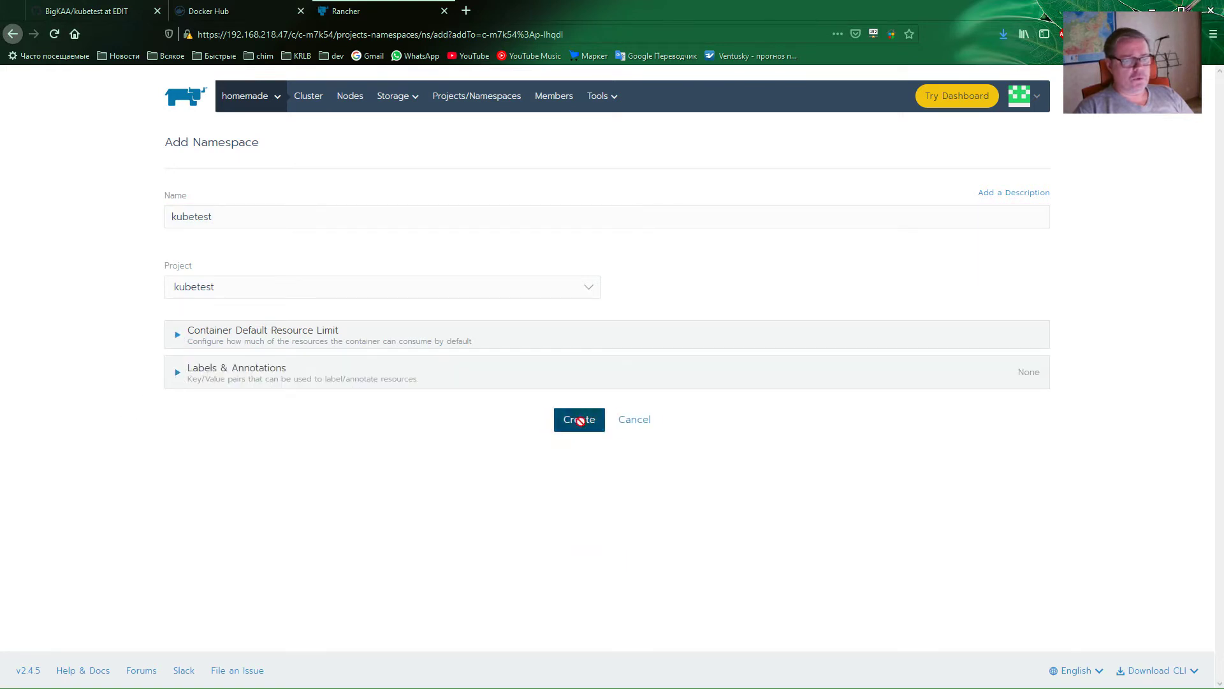
click(322, 375)
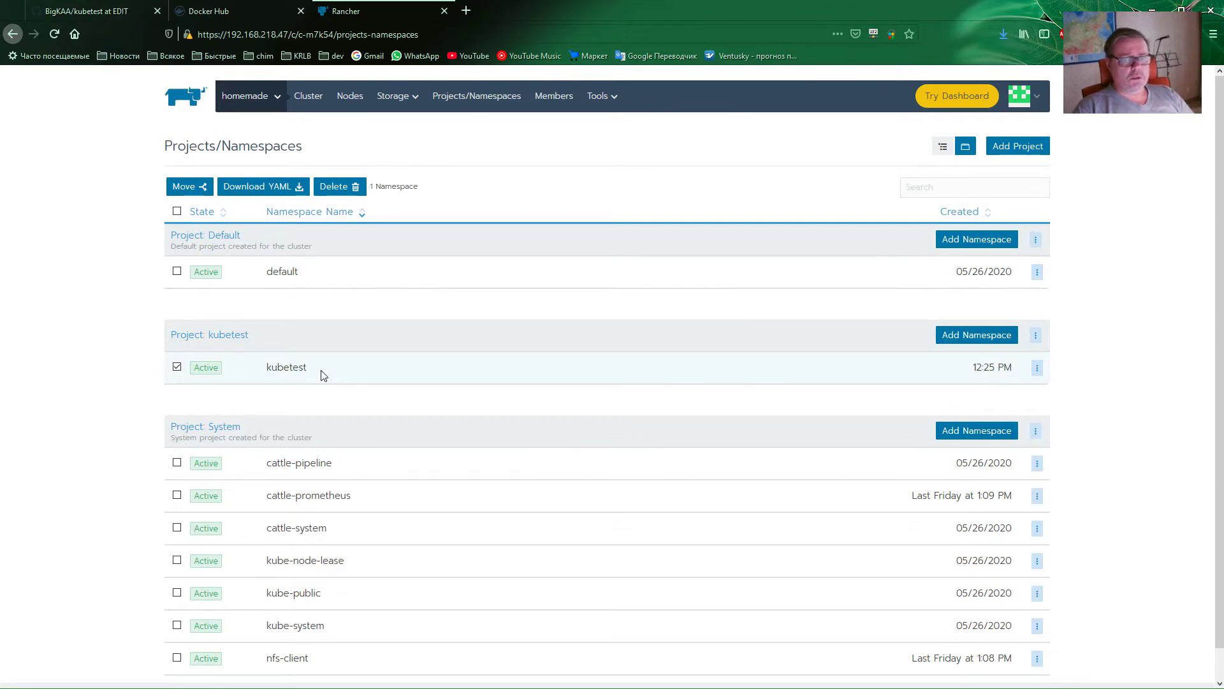
- Go from the homemade cluster into the kubetest project and show its workloads
click(274, 96)
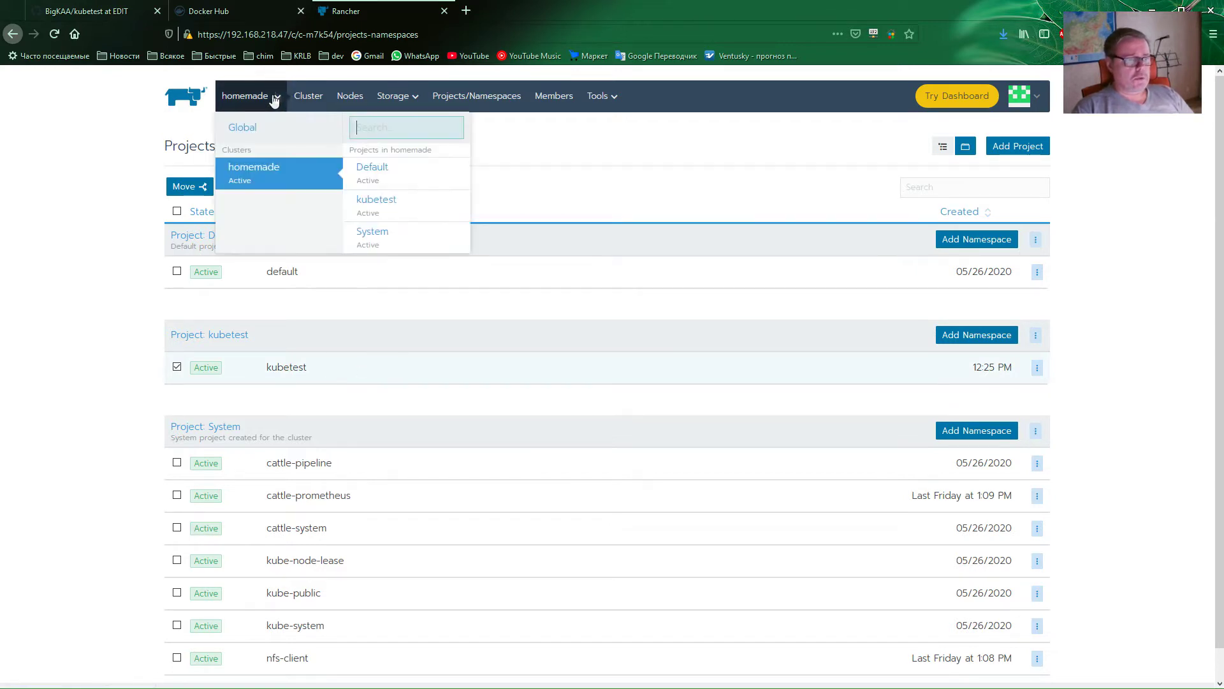
click(373, 201)
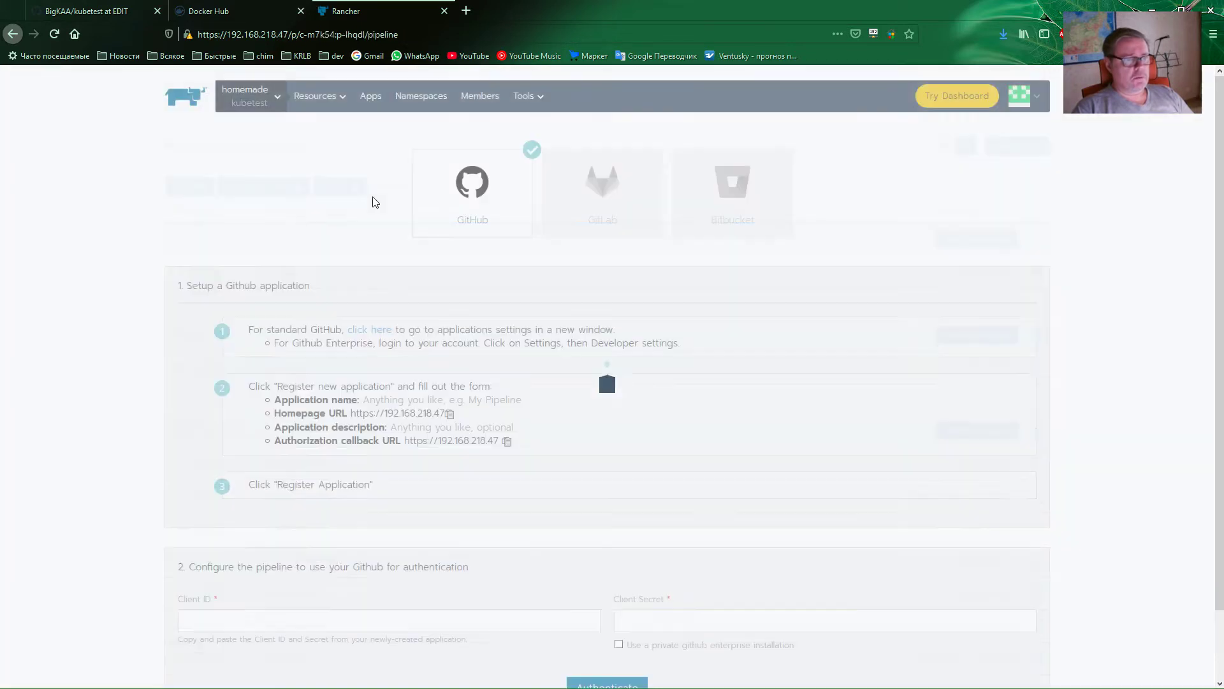
click(276, 106)
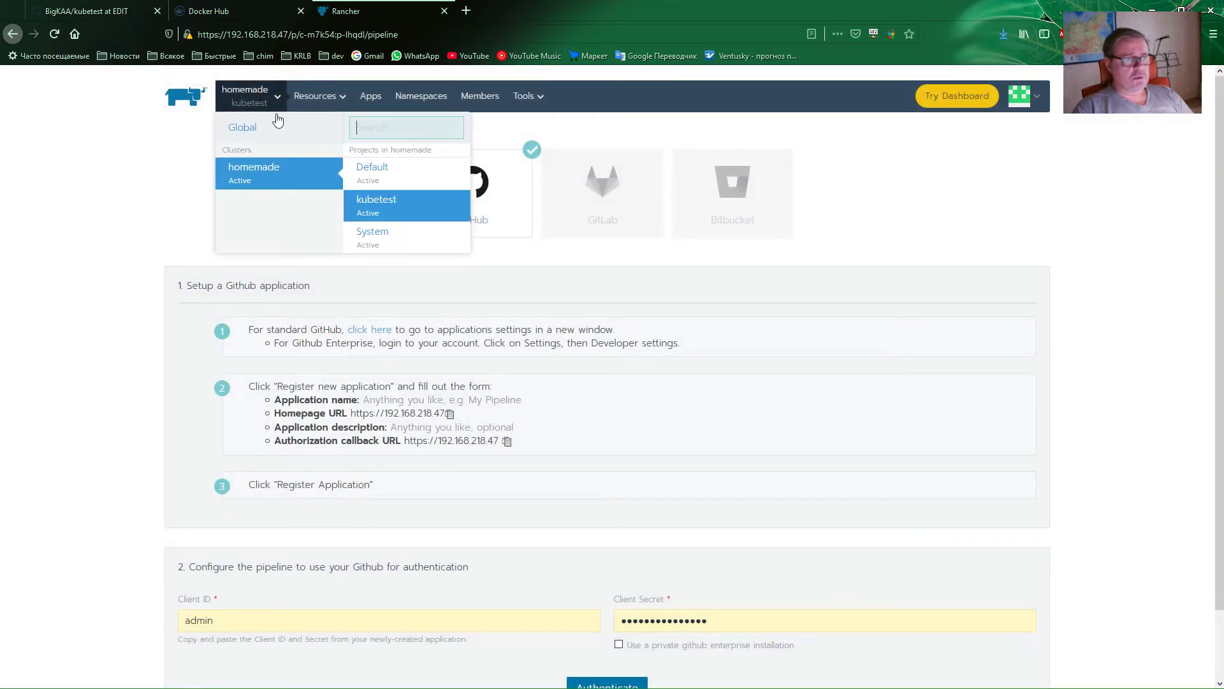
click(357, 204)
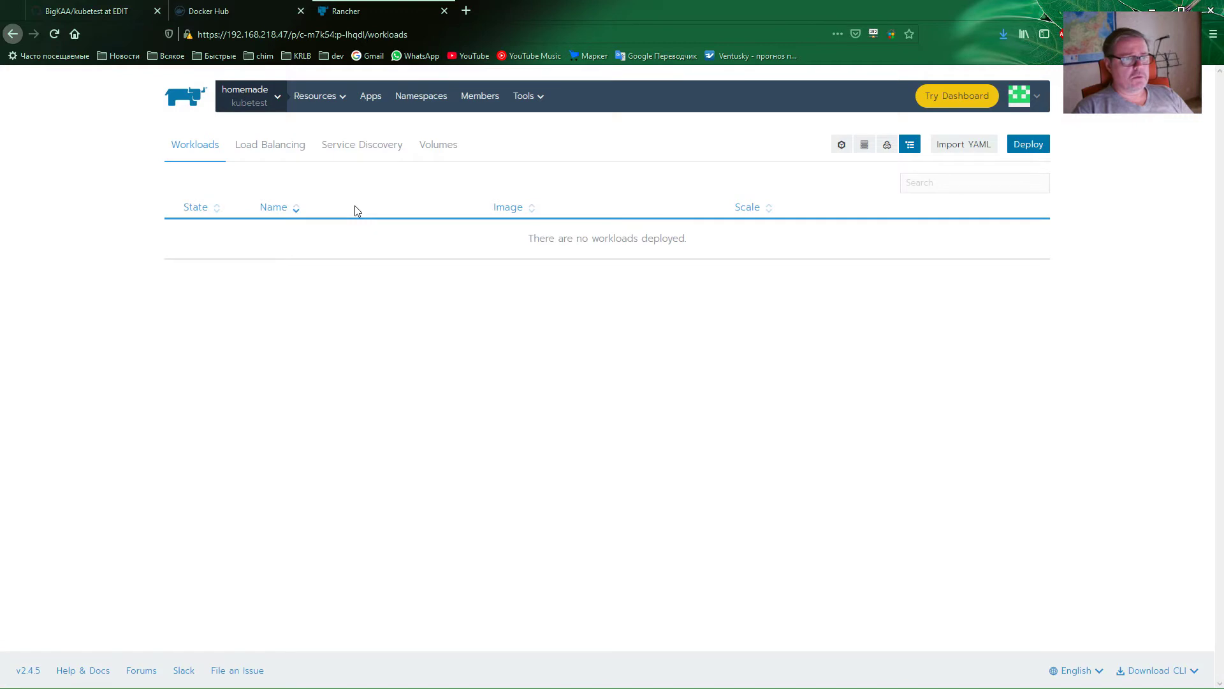
click(273, 95)
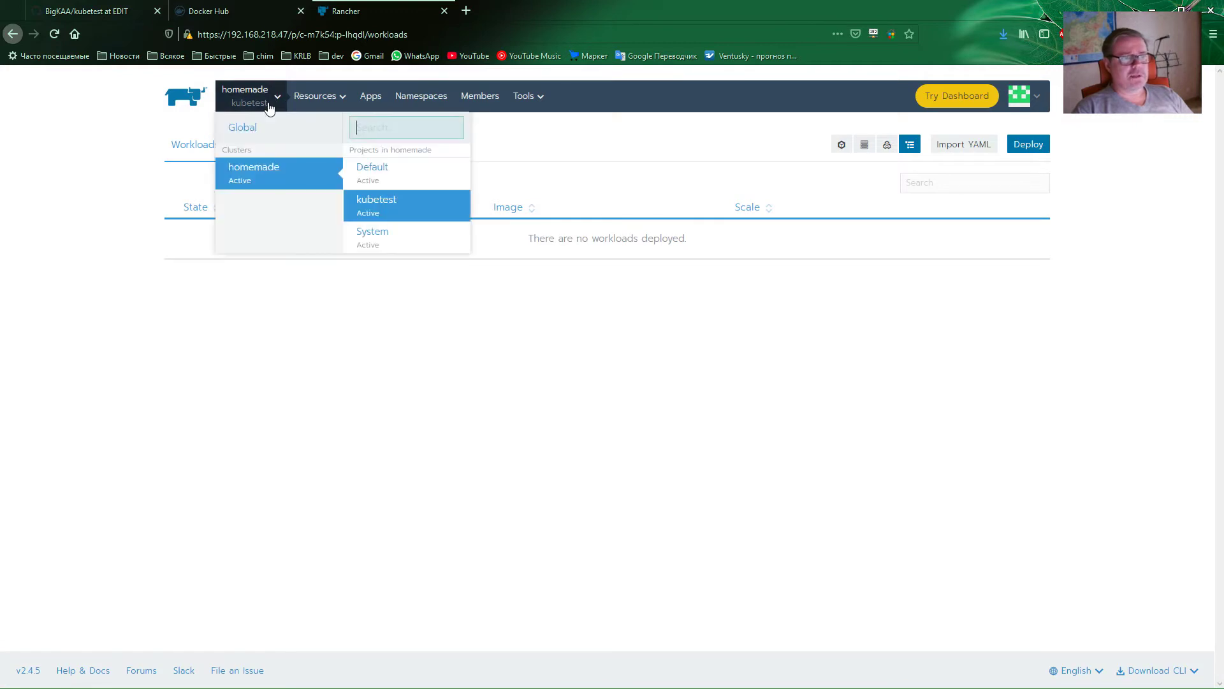
click(381, 208)
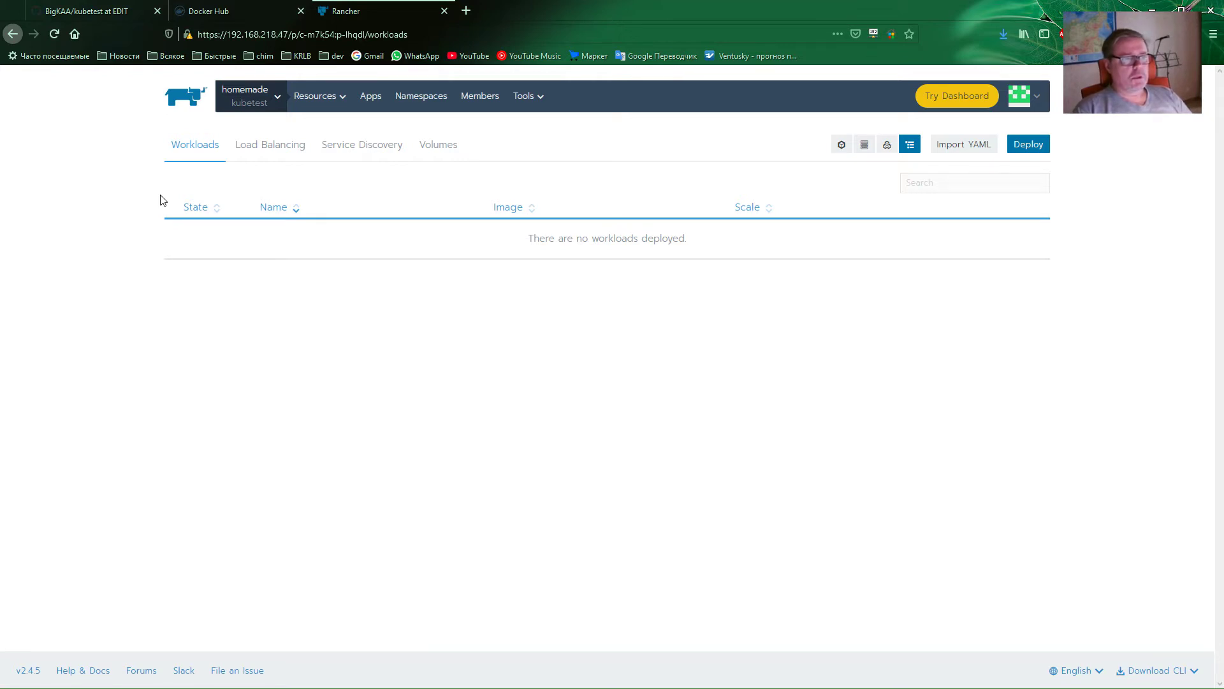
- Look at the kubetest repository on GitHub and the Docker Hub home page, and return to Rancher
click(118, 11)
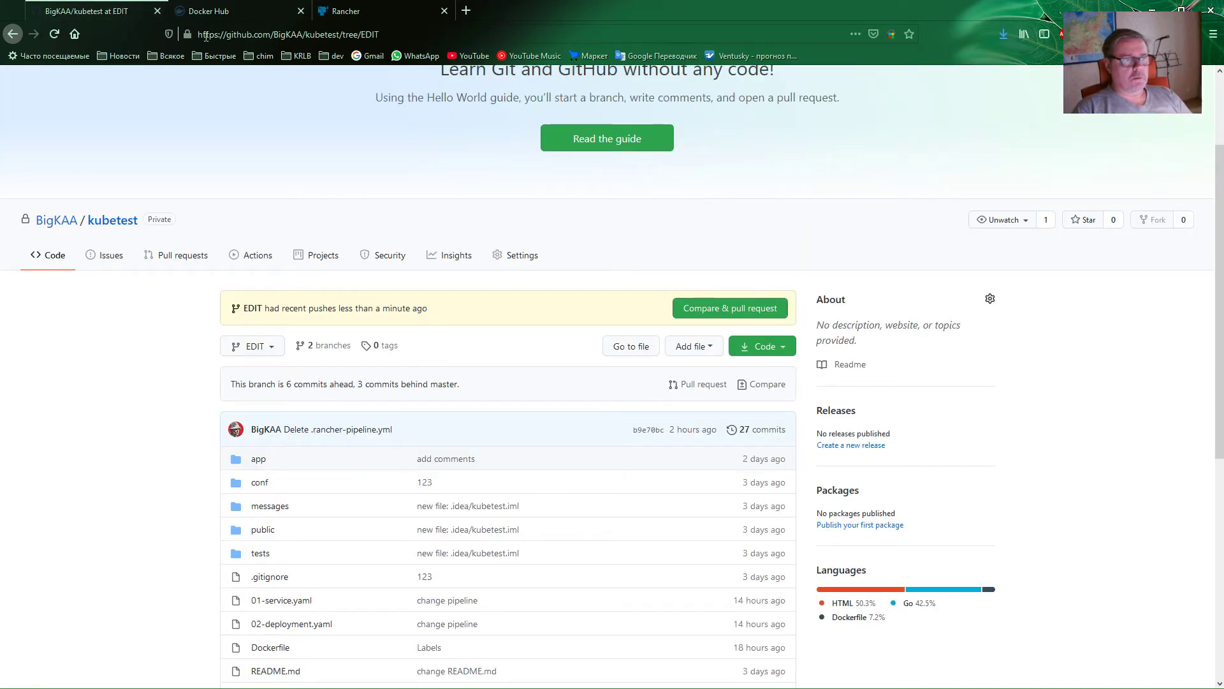
click(222, 13)
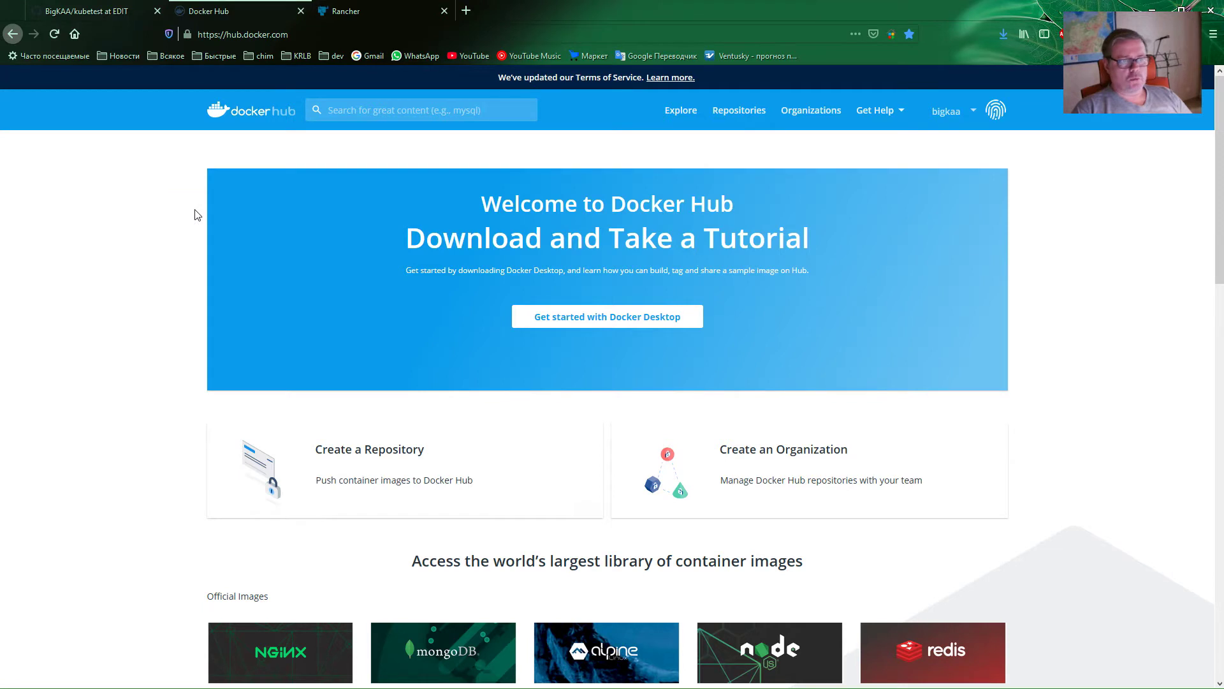
click(404, 13)
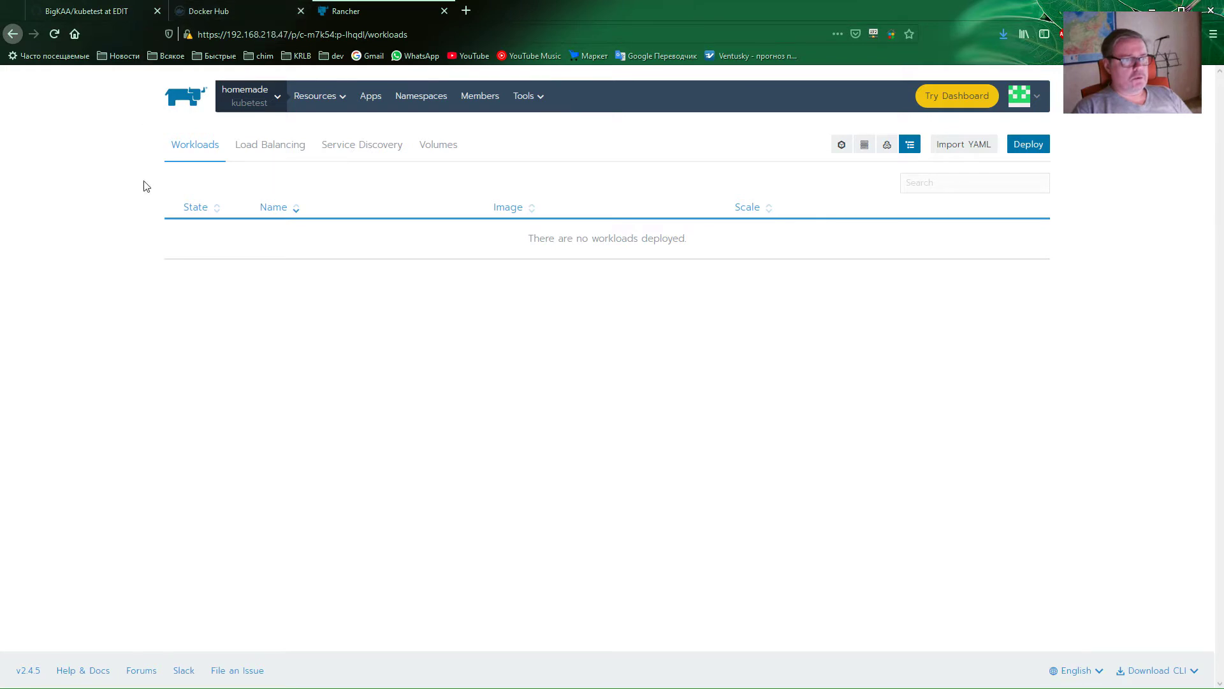
click(225, 95)
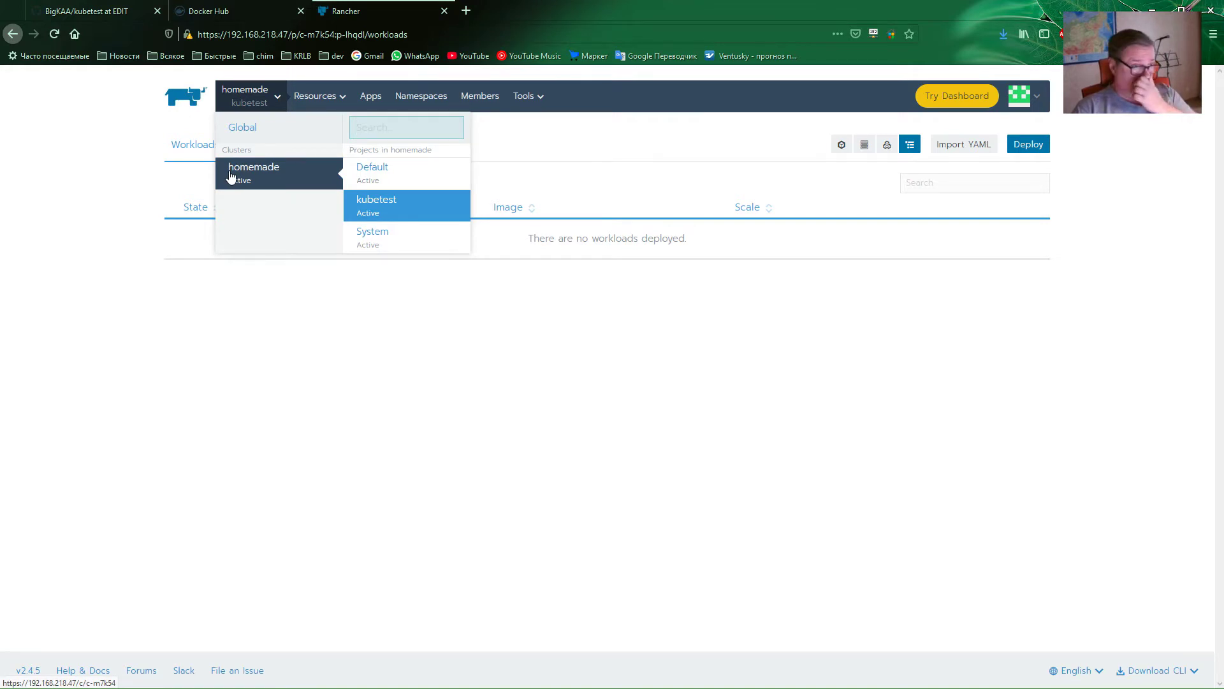
click(130, 208)
click(255, 97)
click(142, 316)
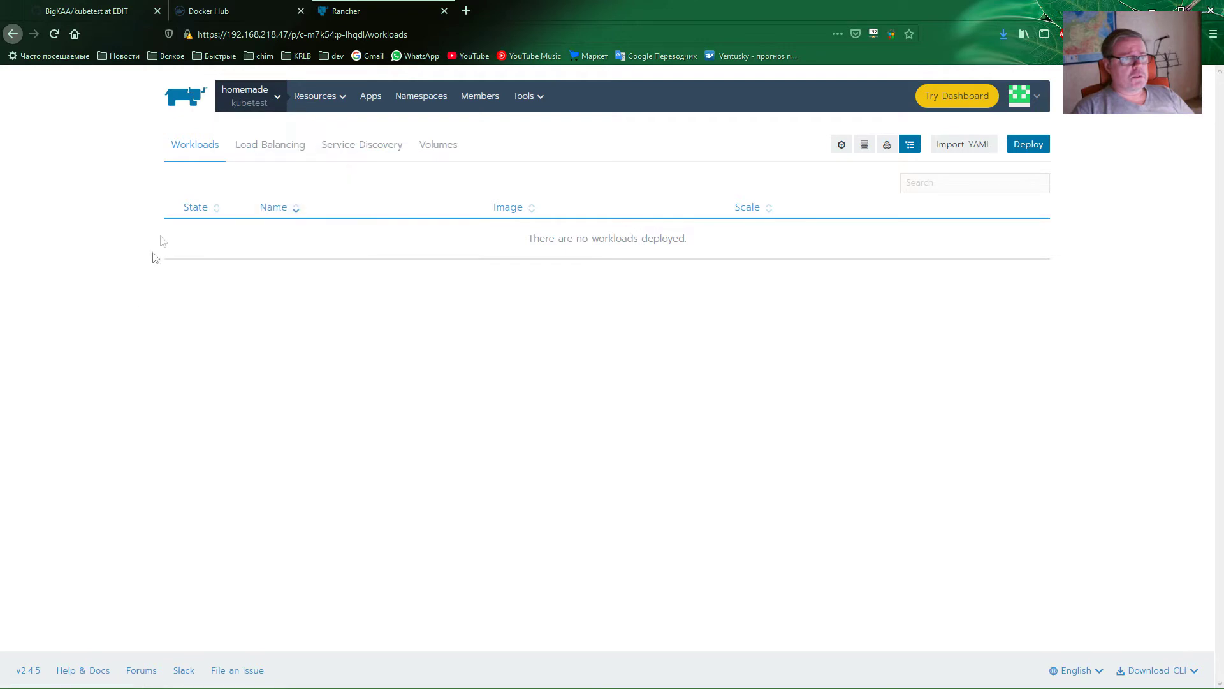
- Open the kubetest project's registry credentials and start adding a registry named DockerHub
mouse_move(337, 107)
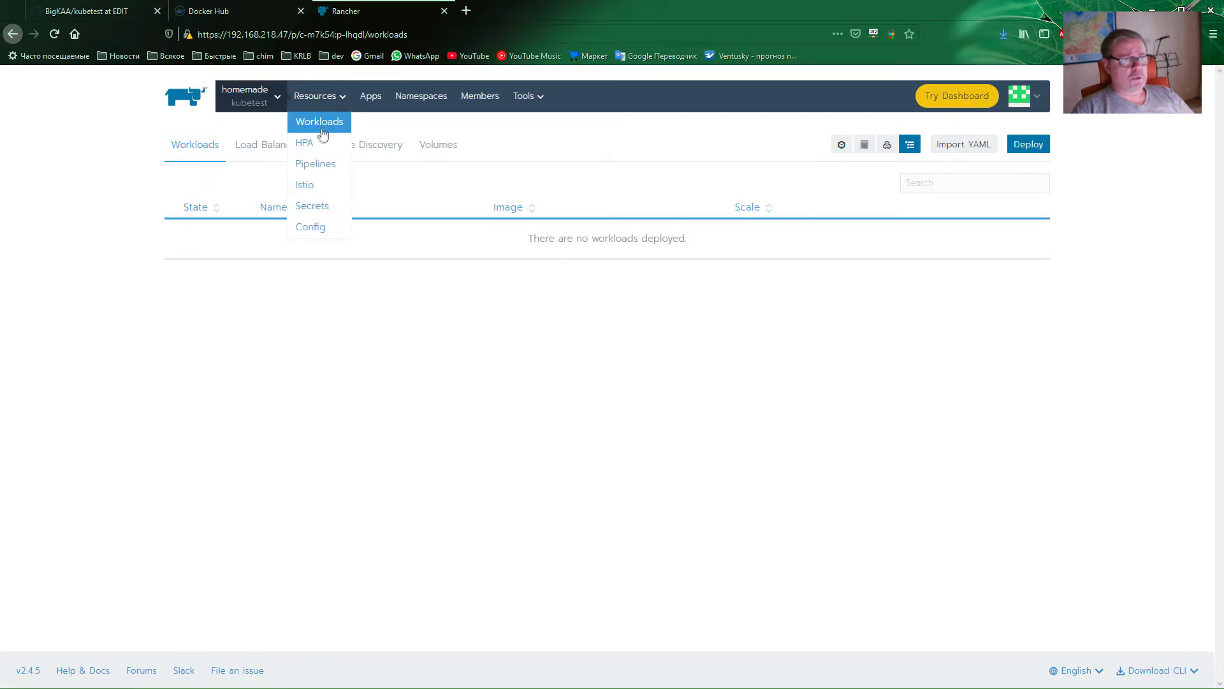
click(315, 206)
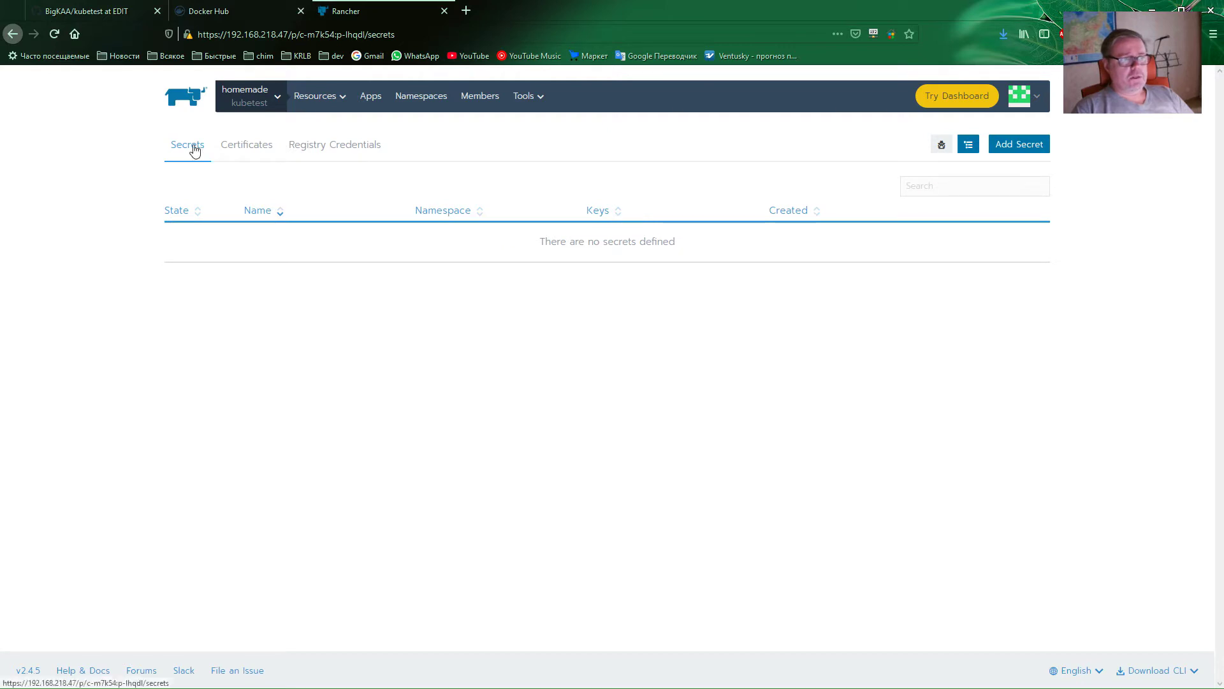
click(321, 150)
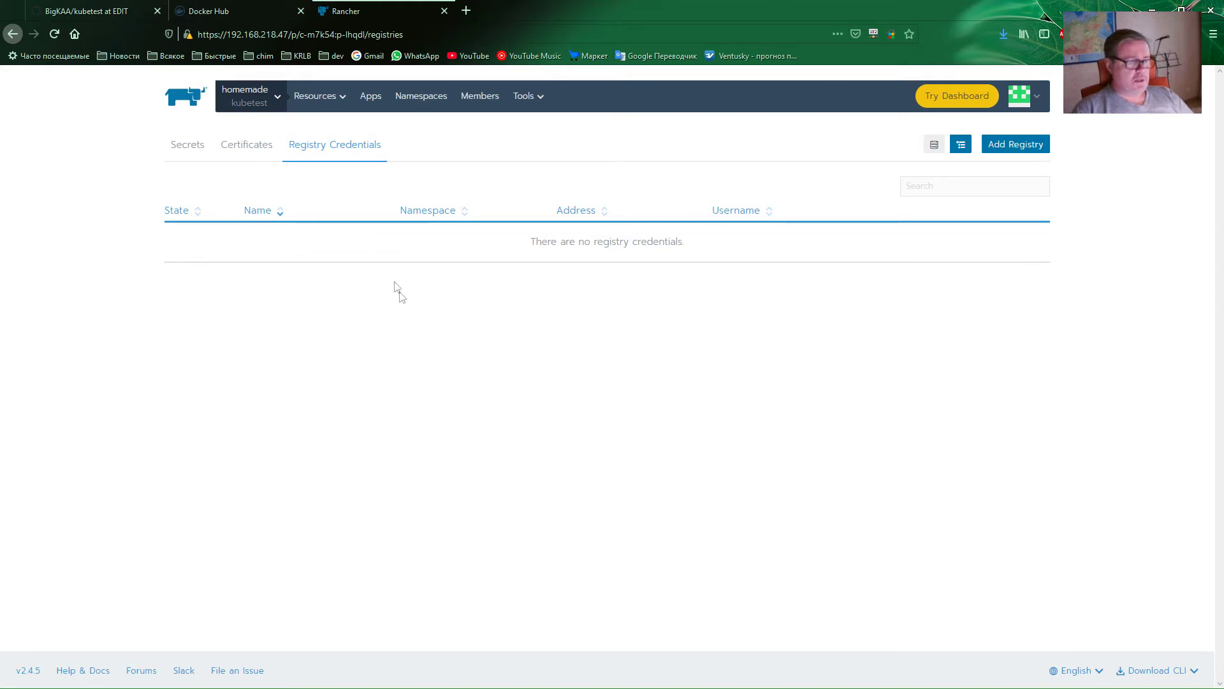
click(1001, 150)
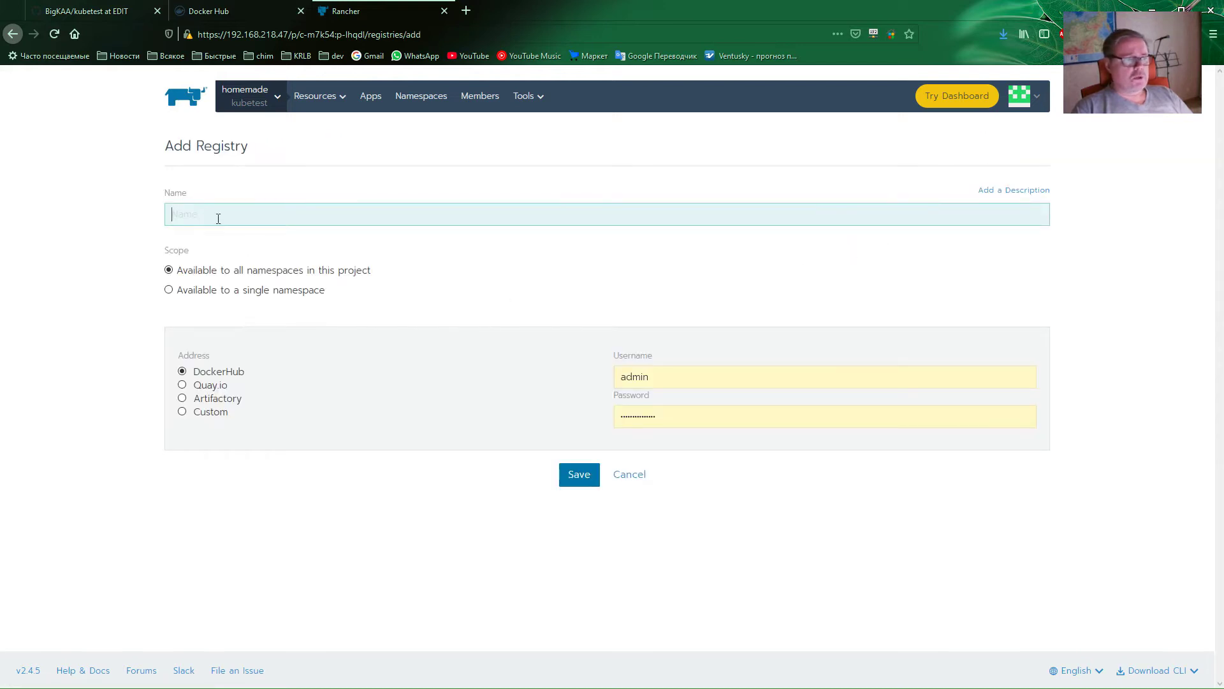
text(DockerHub)
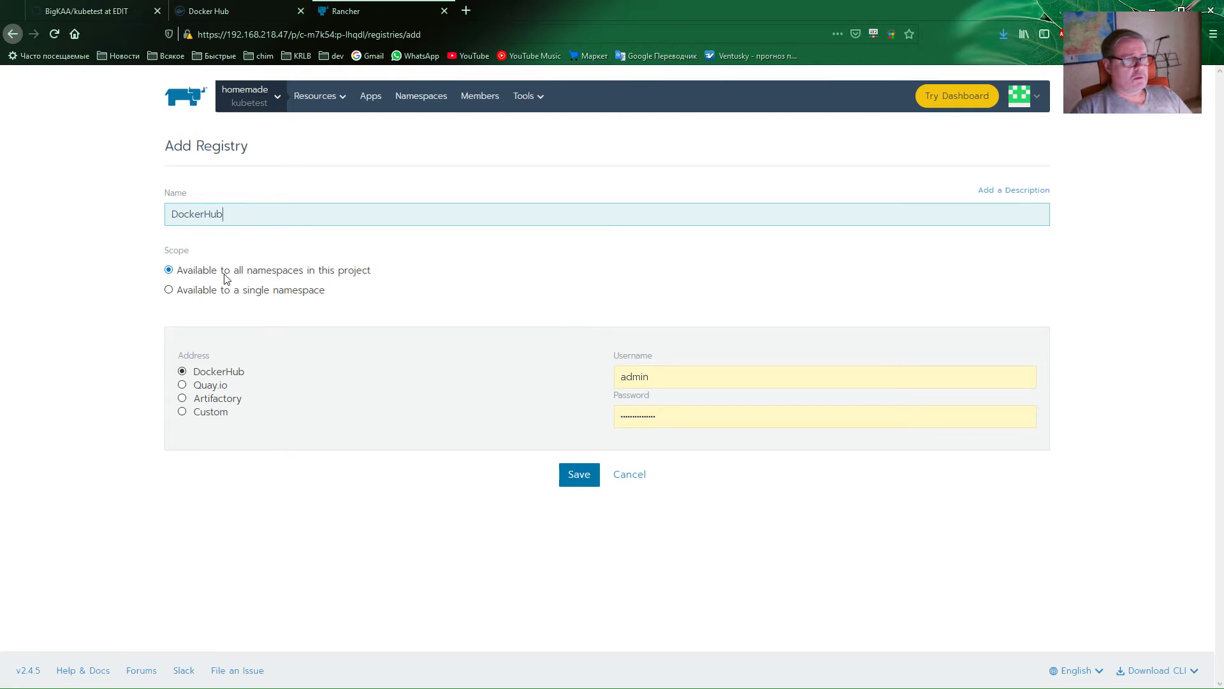
- Try limiting the registry to the single namespace kubetest, restore availability to all project namespaces, and try the custom address option
click(224, 292)
click(699, 287)
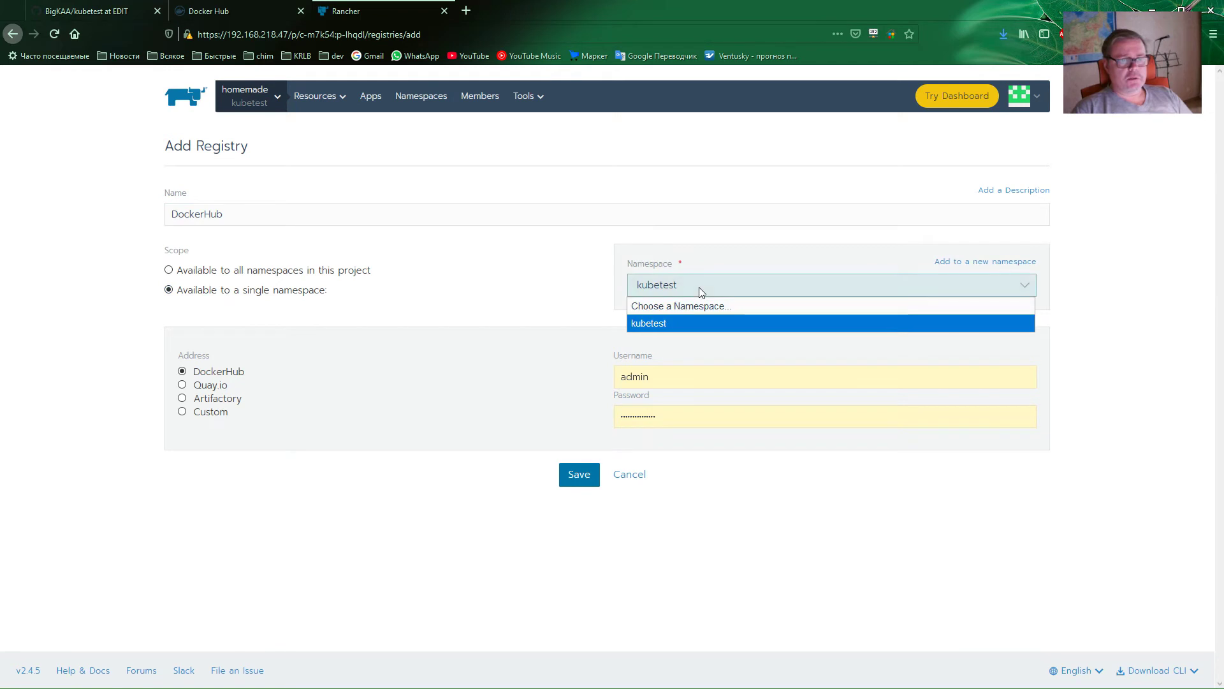
click(699, 295)
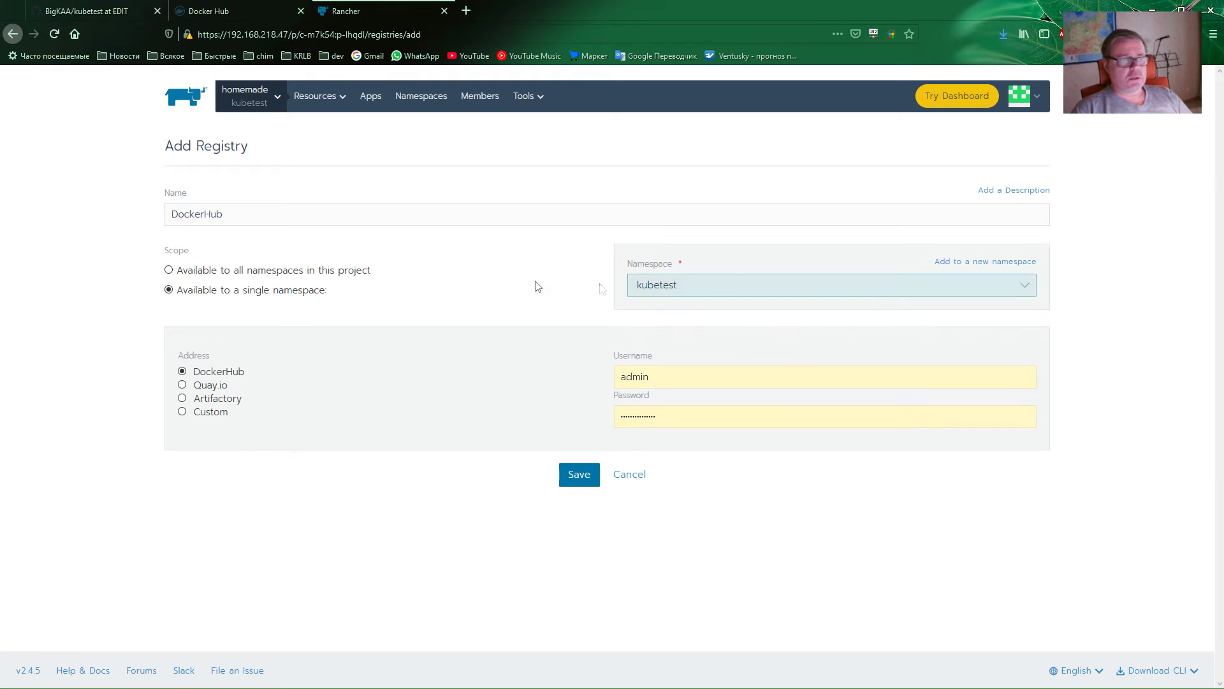
click(242, 273)
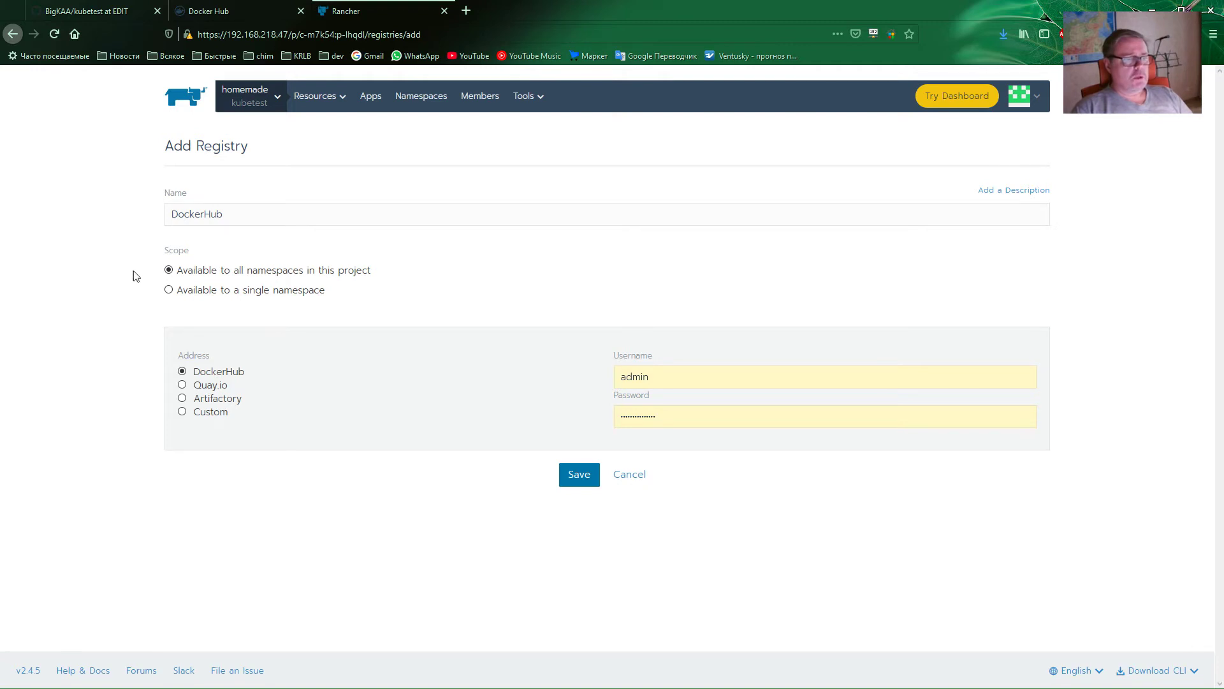
click(207, 415)
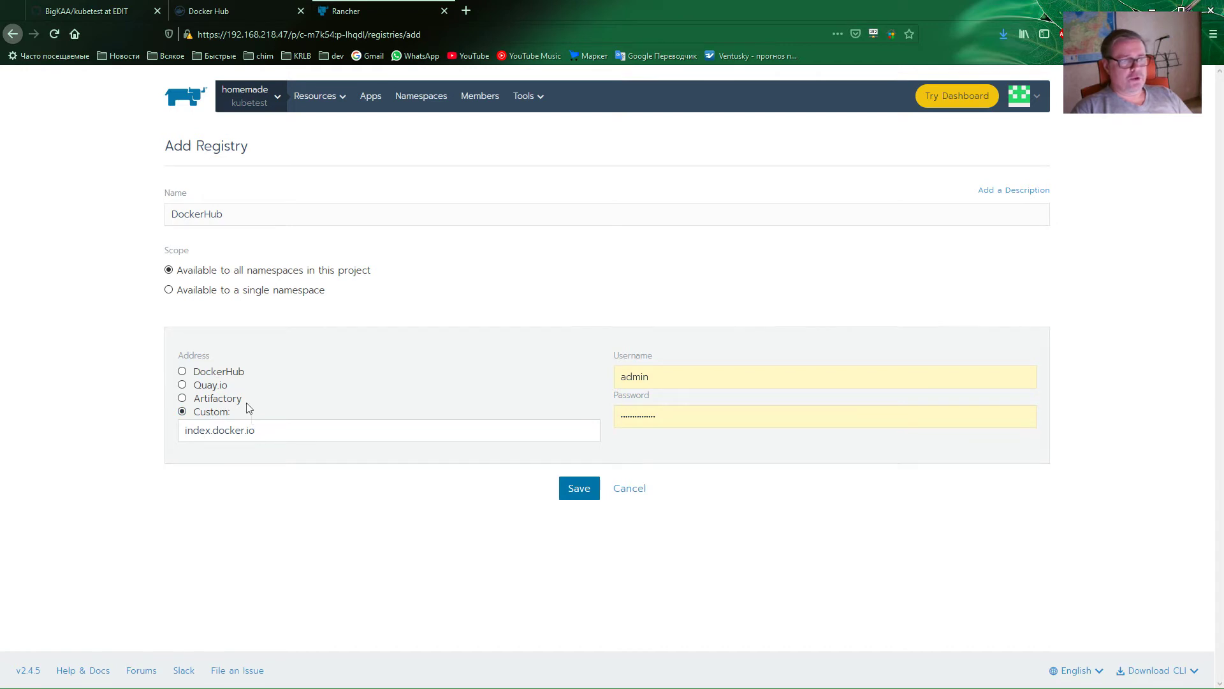
- Select DockerHub as the registry address, enter the account's username and password, and save the registry without storing the login in the browser
click(183, 372)
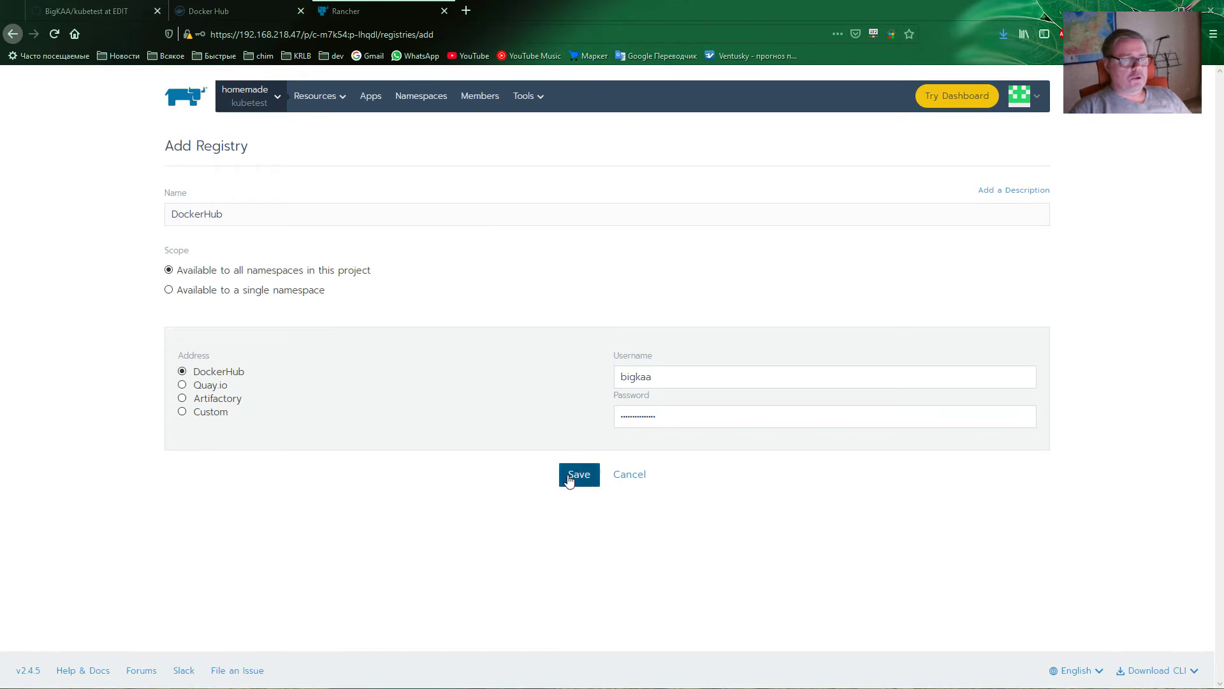
click(571, 475)
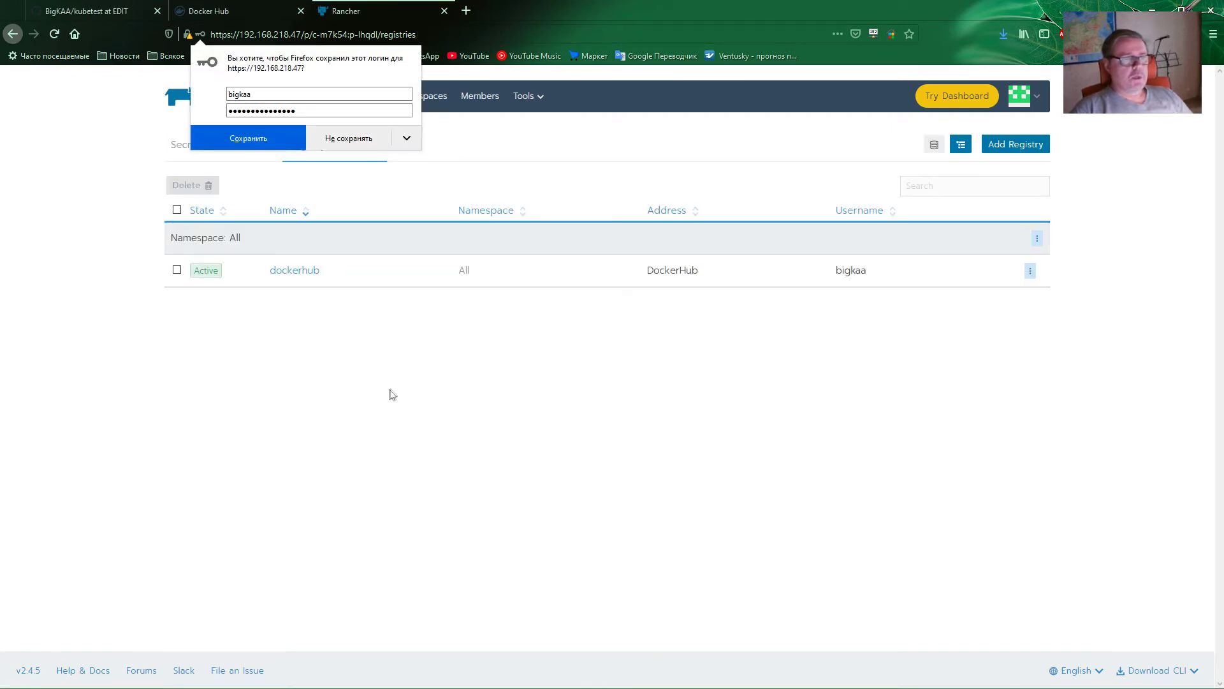
click(350, 137)
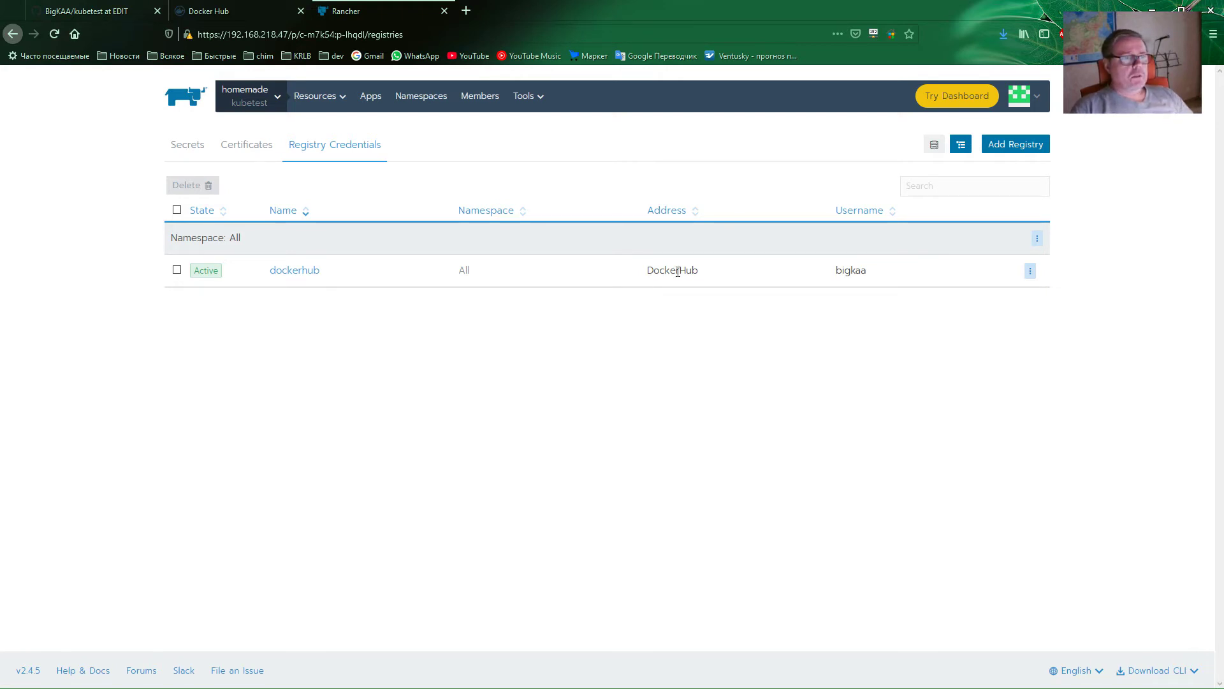
- Open the kubetest project's workloads, look at the kubetest repository's EDIT branch on GitHub, and return to Rancher
click(249, 98)
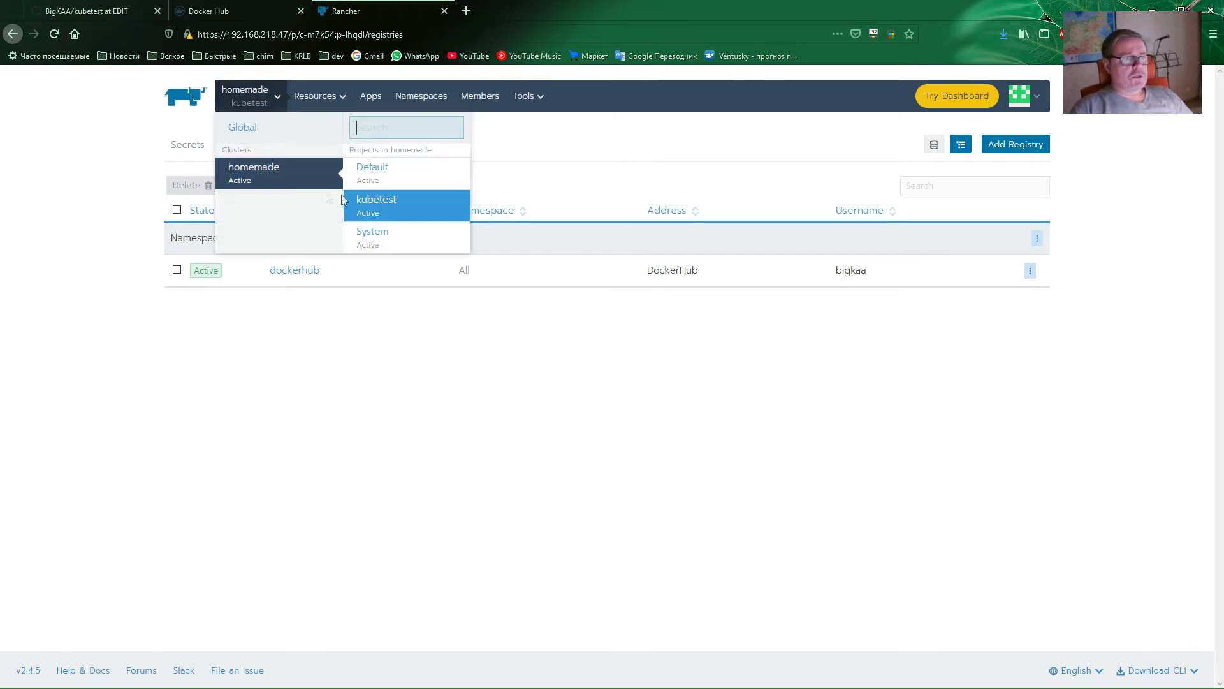
click(389, 210)
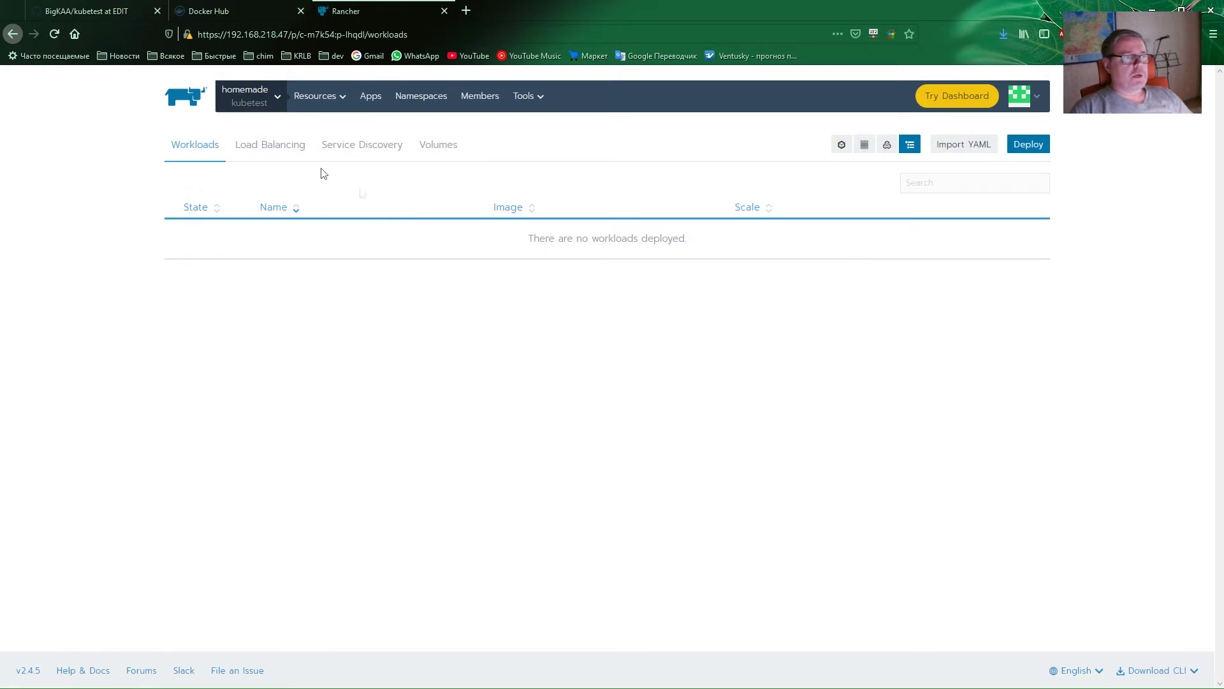
click(108, 14)
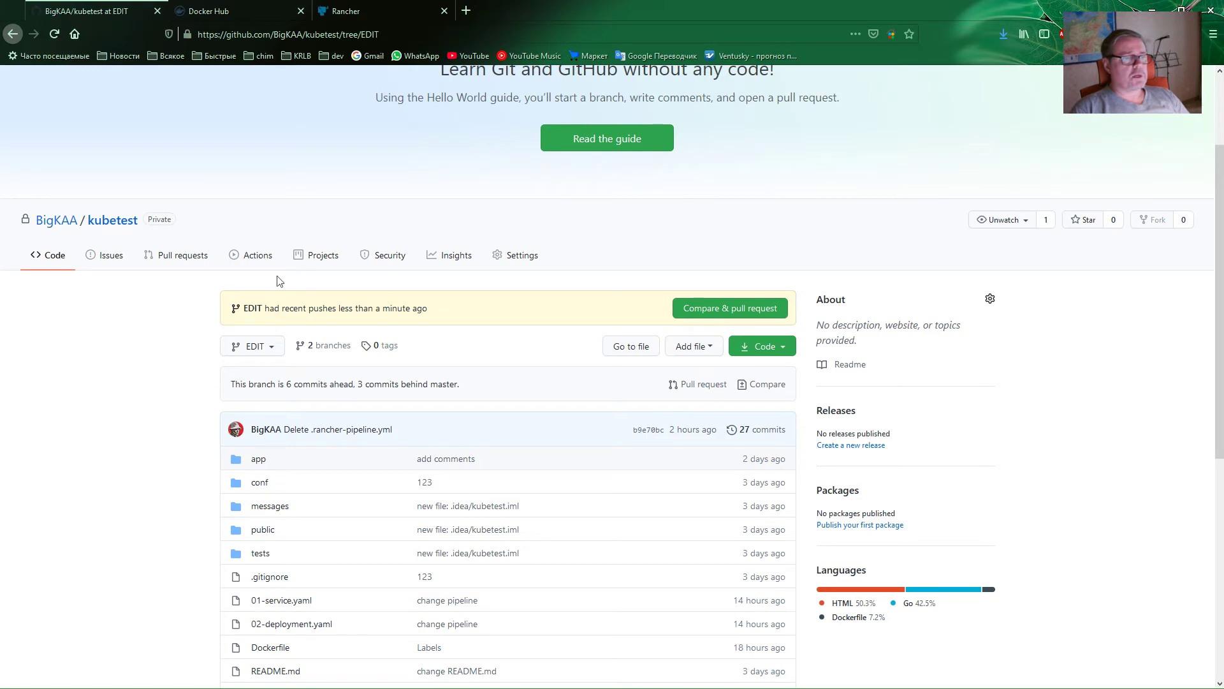
click(346, 14)
- Open the kubetest project's pipeline tool settings and review the GitHub application setup instructions
click(251, 92)
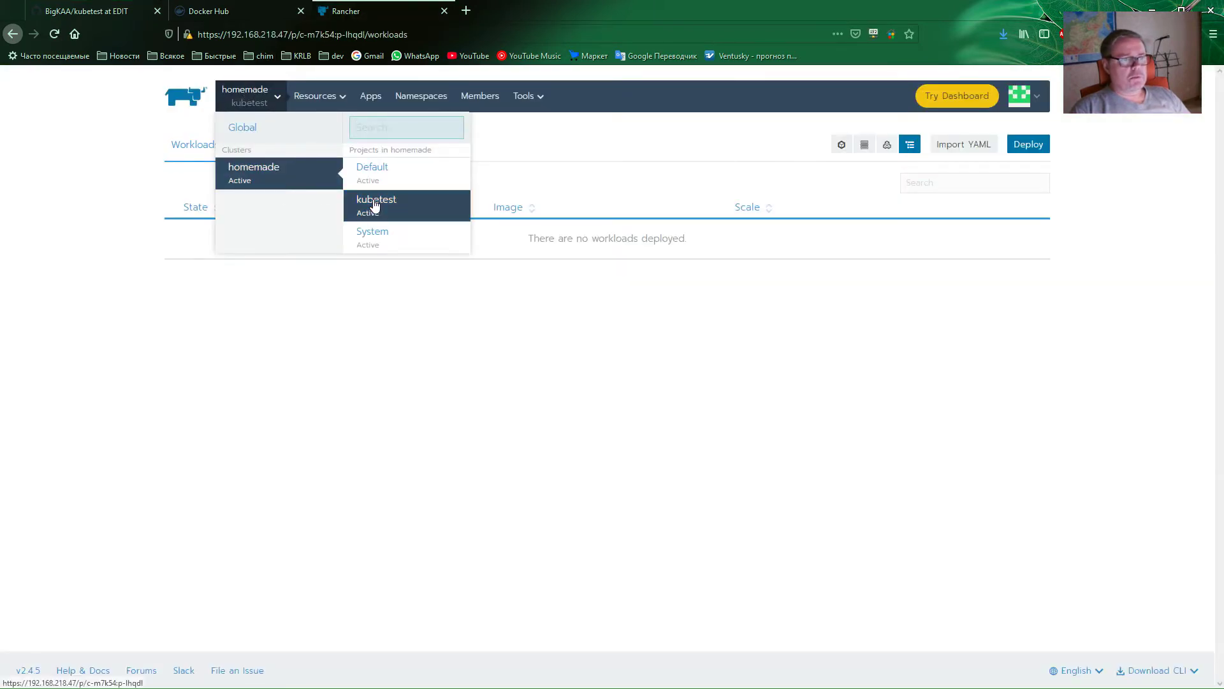
mouse_move(542, 100)
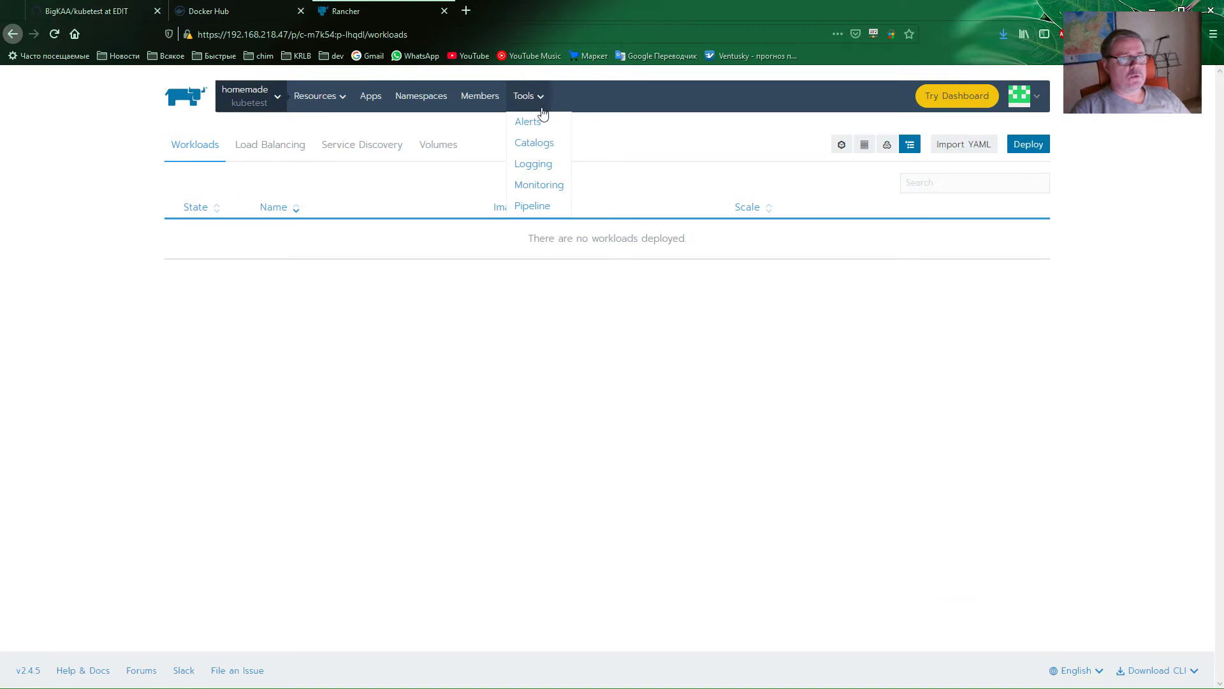
click(537, 208)
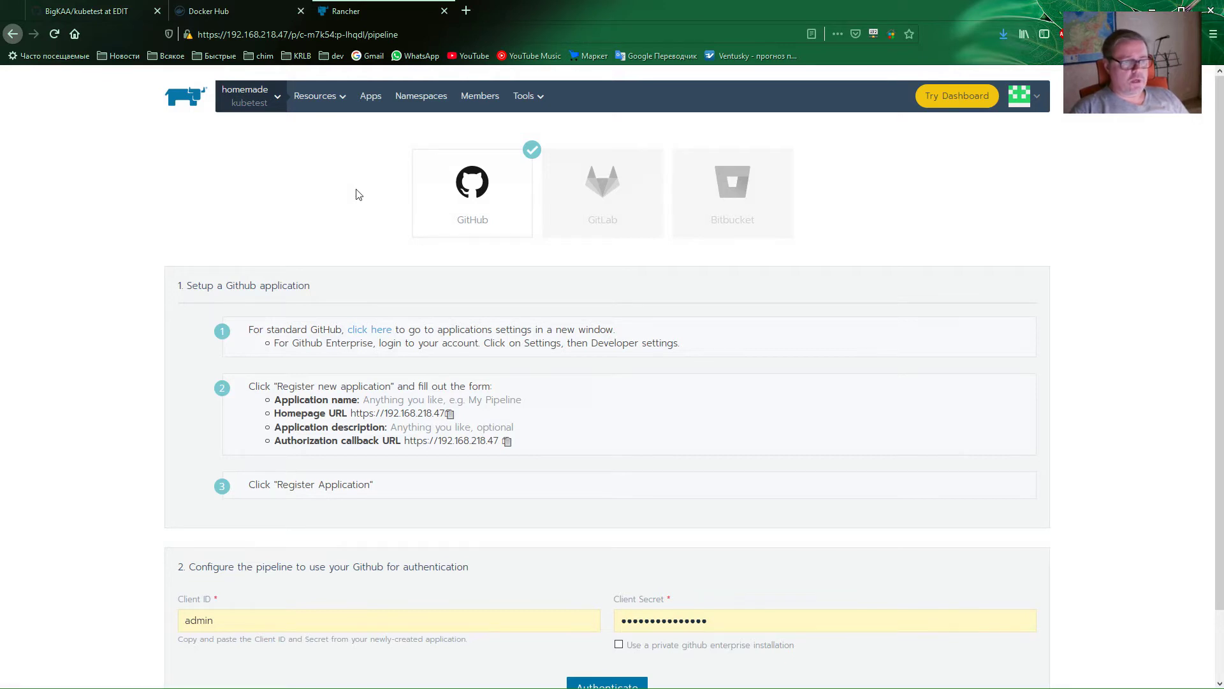
scroll(191, 201, down, 2)
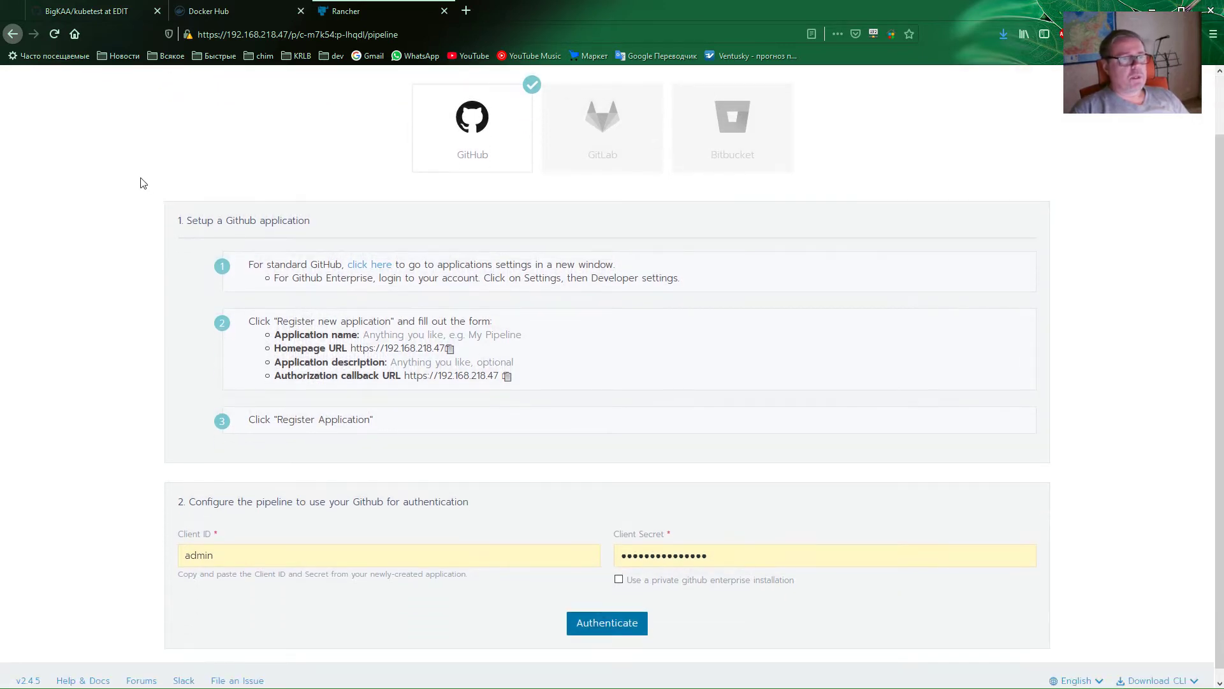
scroll(383, 210, up, 2)
scroll(141, 185, down, 1)
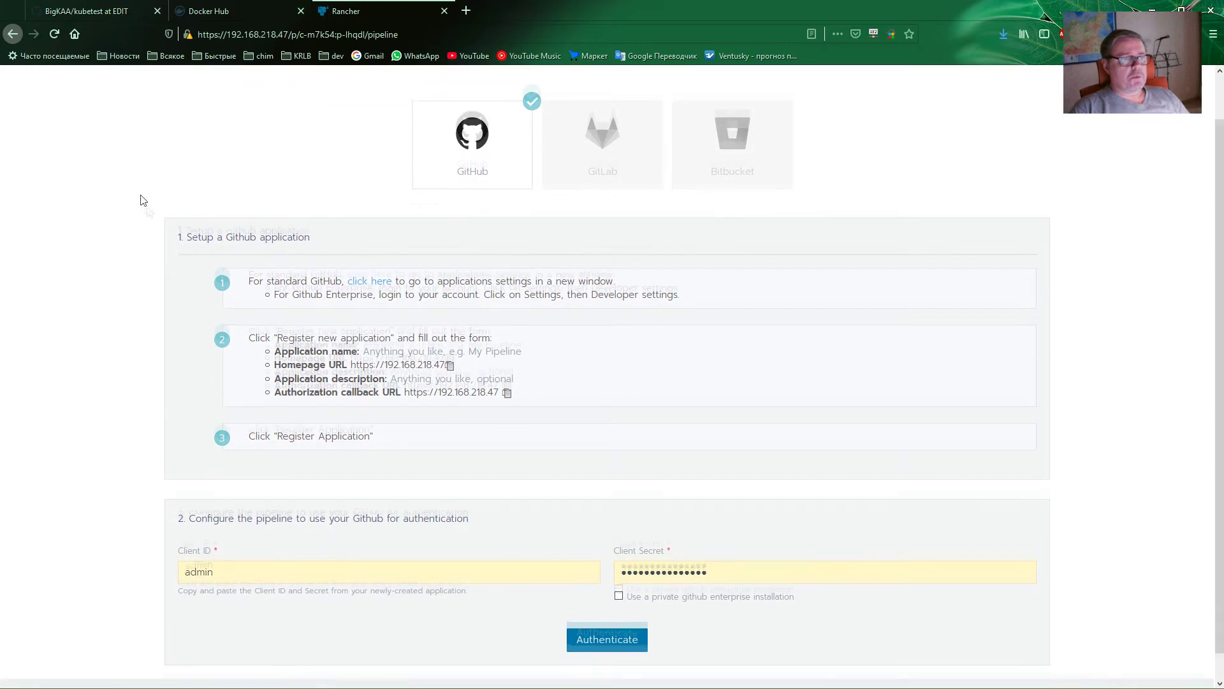
- Check GitHub's developer applications page in a new tab, return to Rancher, and authenticate the pipeline with GitHub
right_click(374, 272)
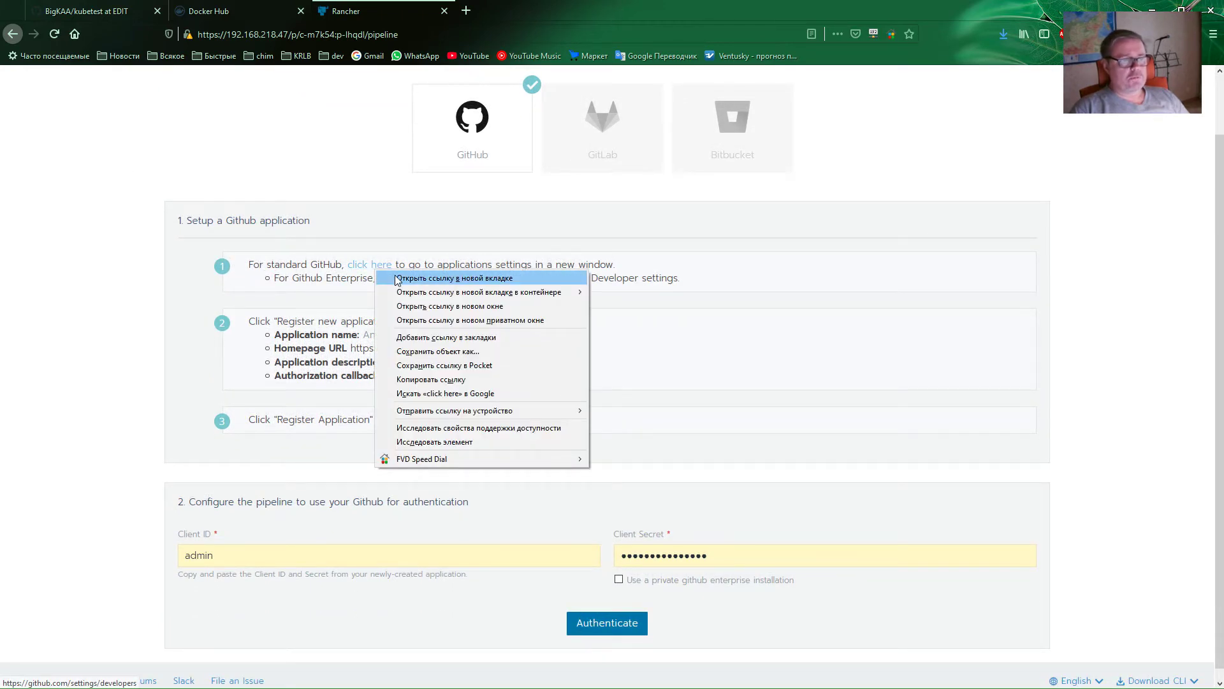
click(396, 279)
click(510, 14)
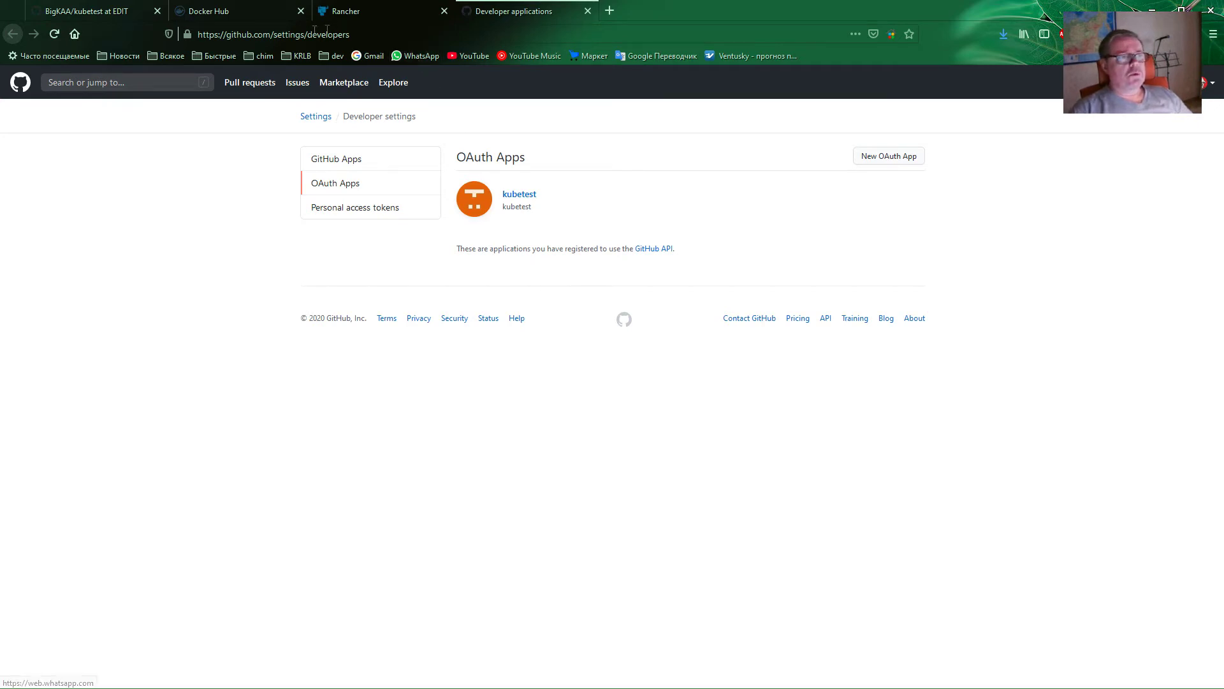
click(416, 21)
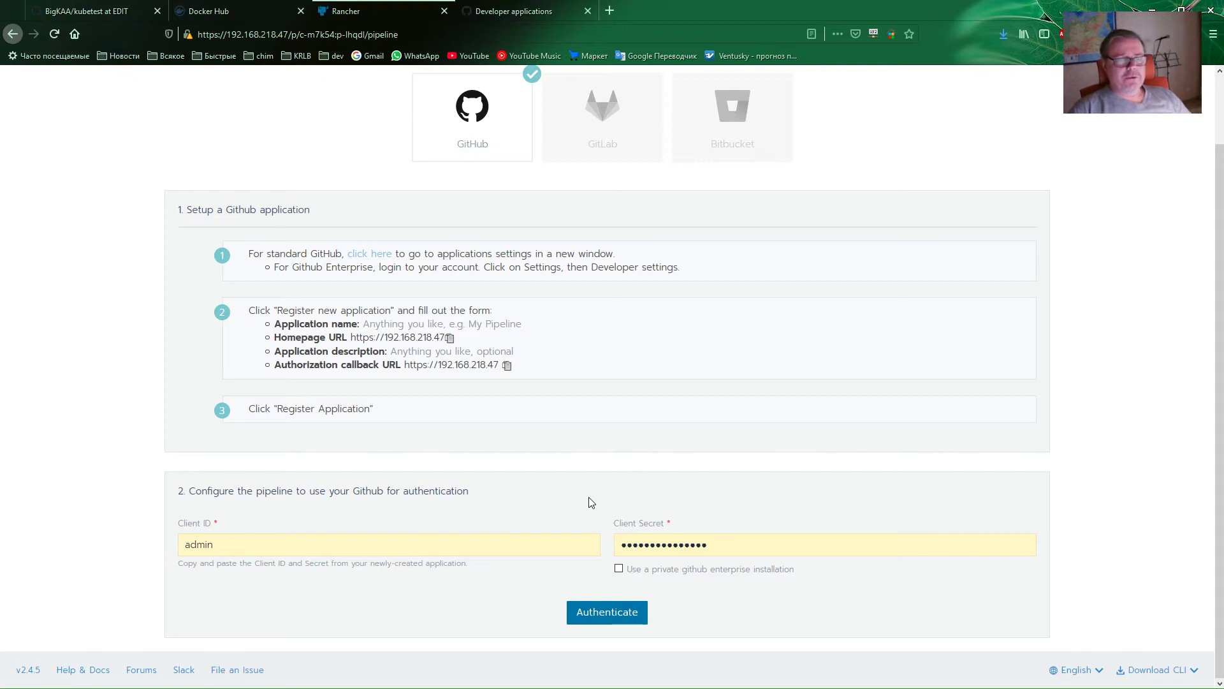
click(600, 617)
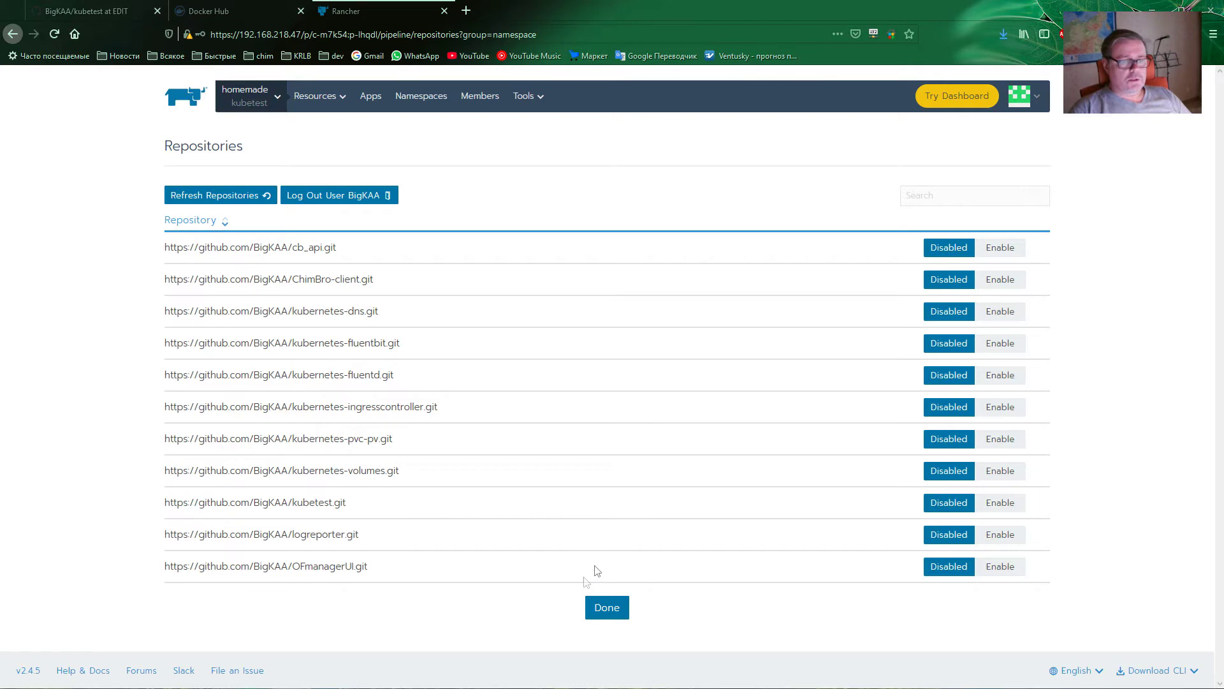
- Go to the homemade cluster, return to the kubetest project, and open its pipelines list
mouse_move(250, 97)
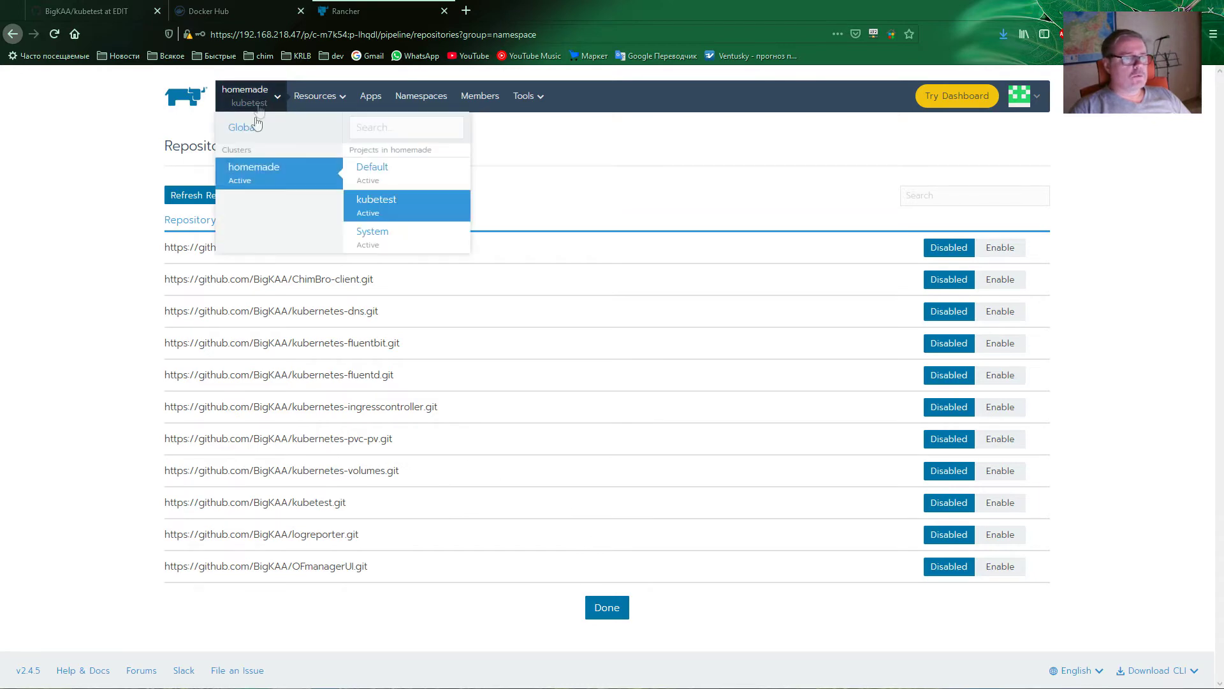
click(254, 169)
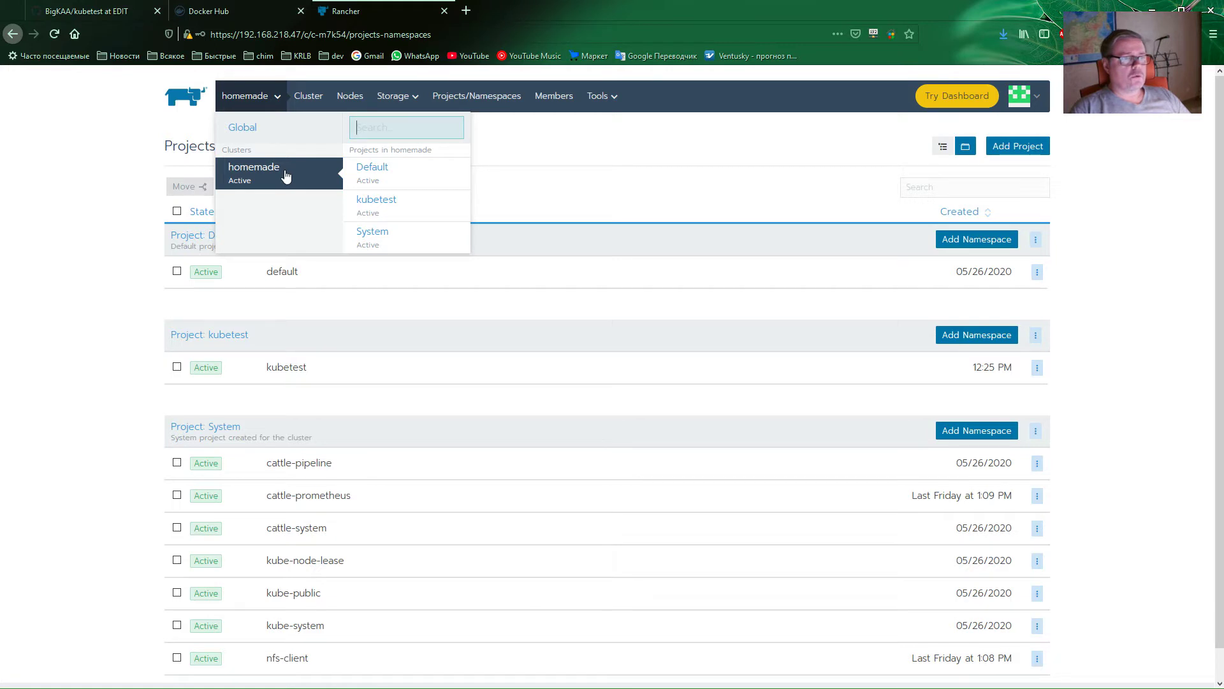
click(389, 205)
mouse_move(344, 100)
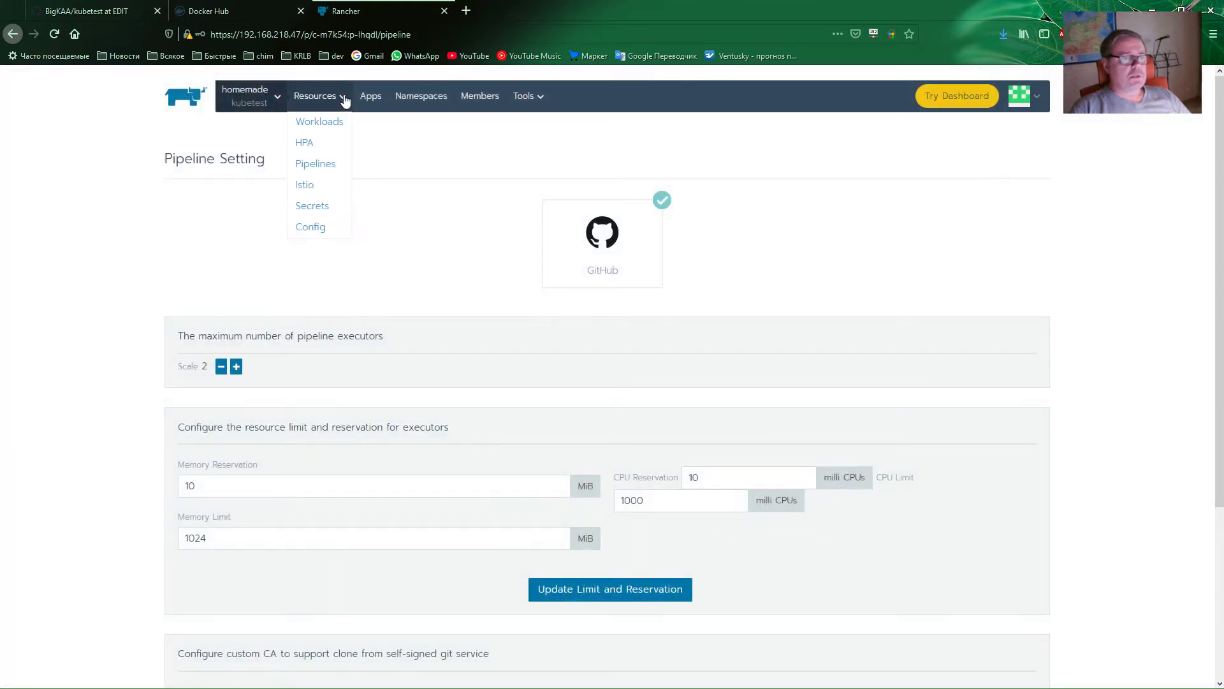
click(322, 167)
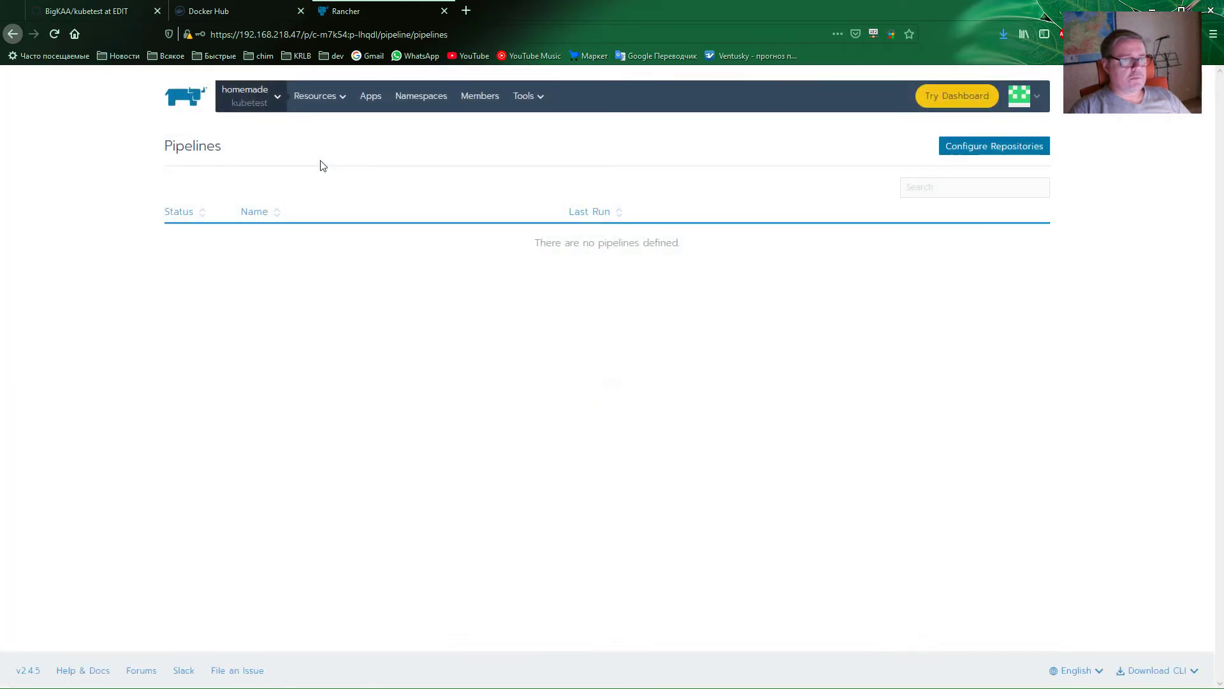
mouse_move(335, 110)
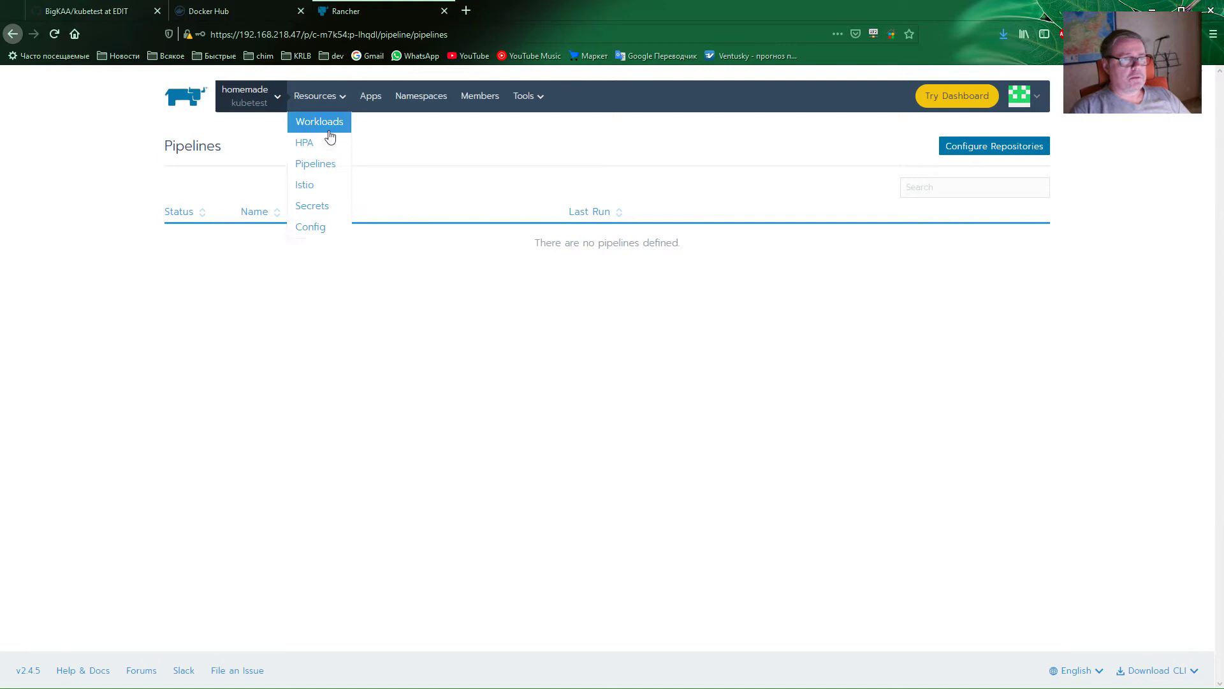
click(321, 164)
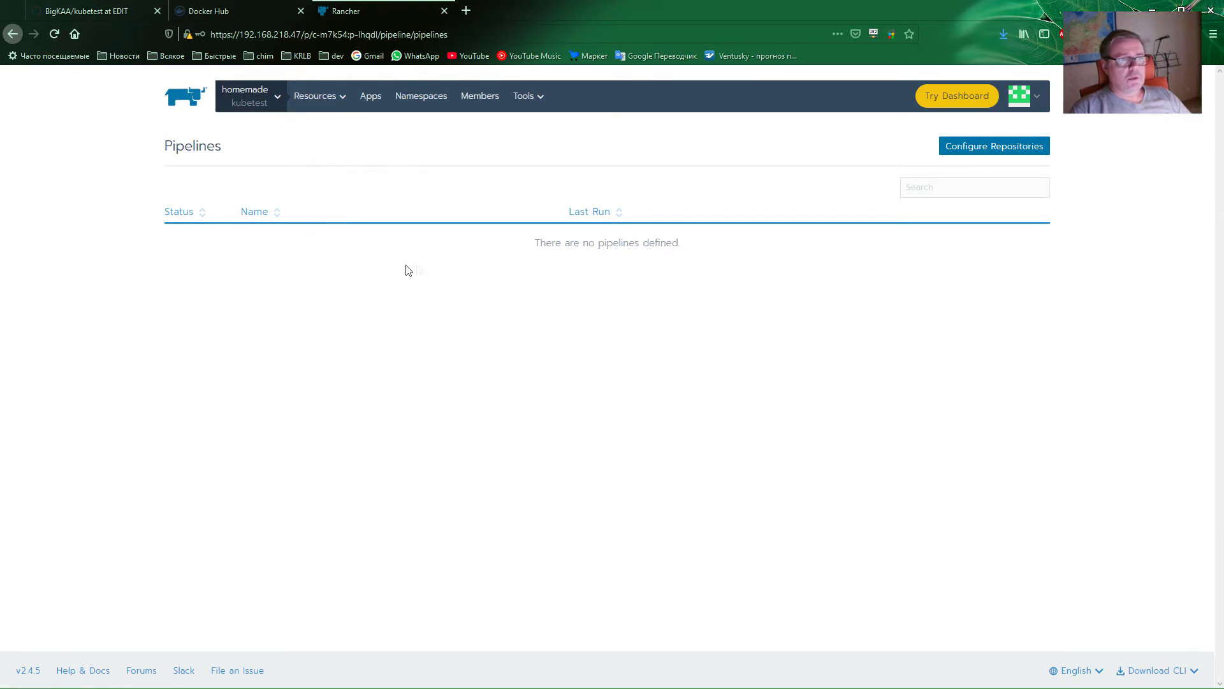
- Enable the kubetest.git repository for the project's pipelines and finish the repository configuration
click(968, 151)
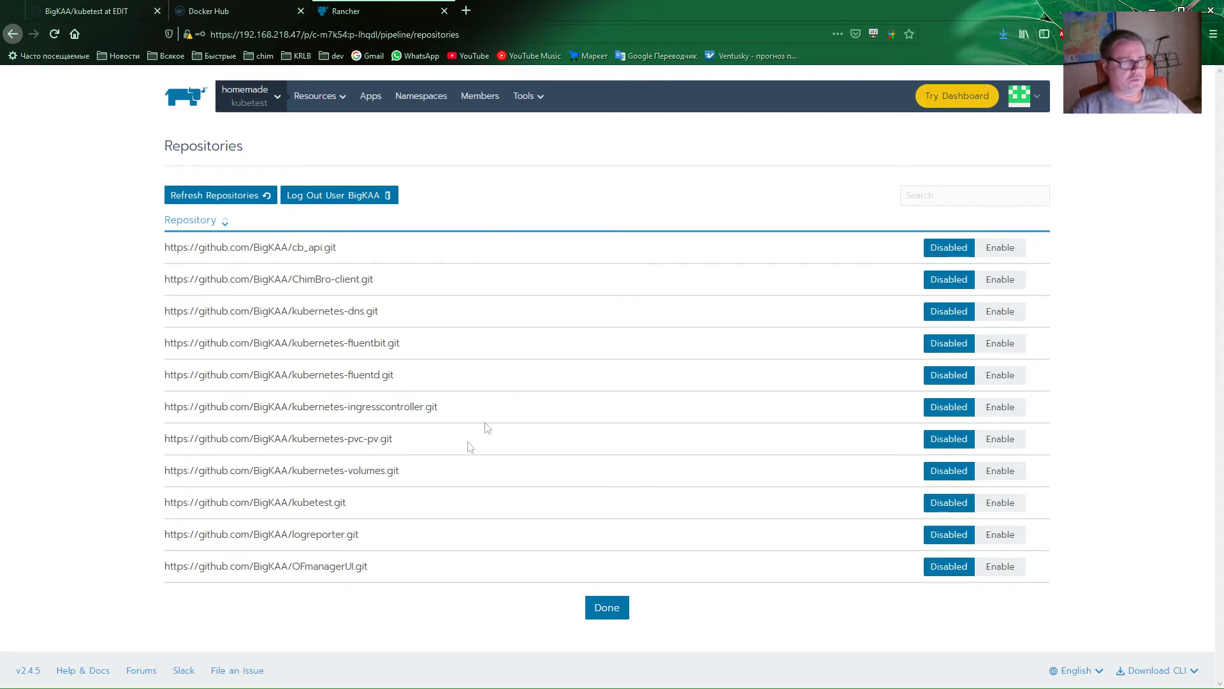
drag(348, 504, 293, 505)
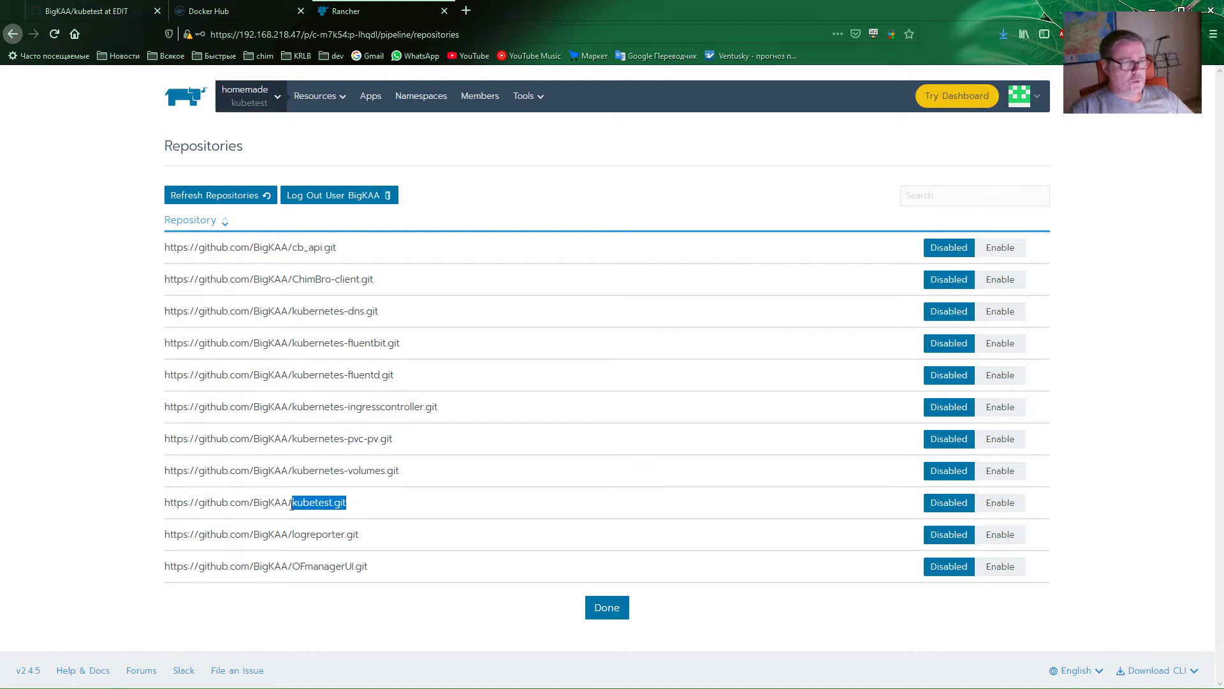
click(860, 478)
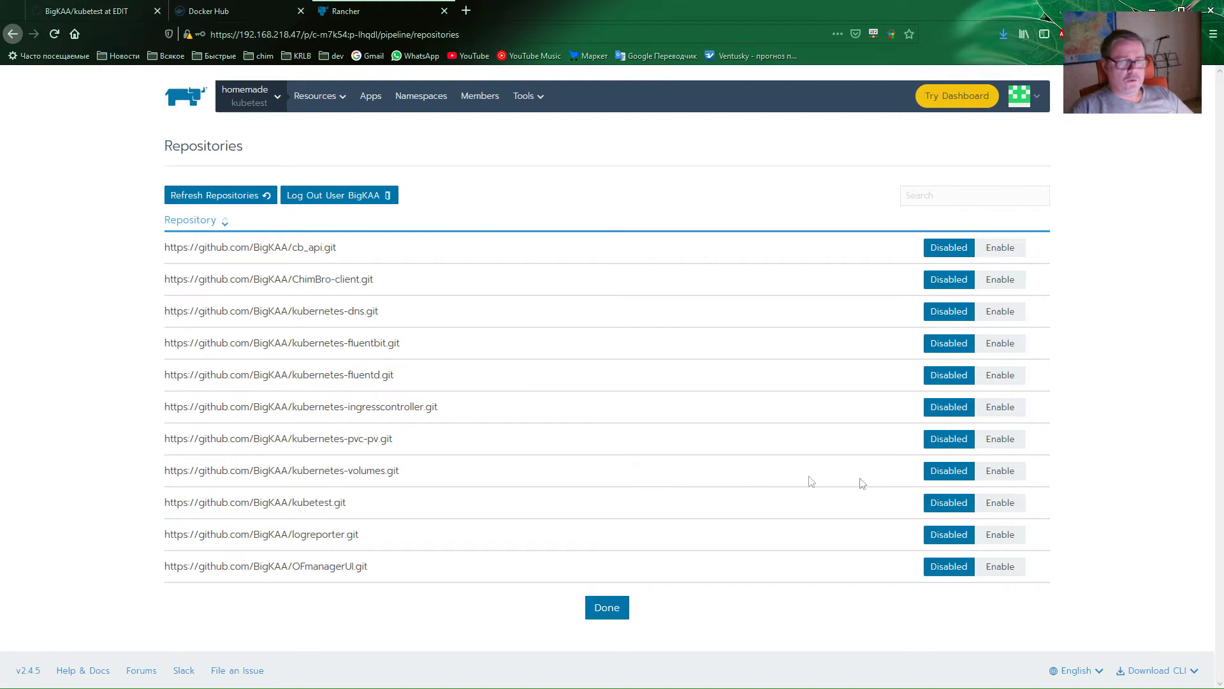
click(993, 508)
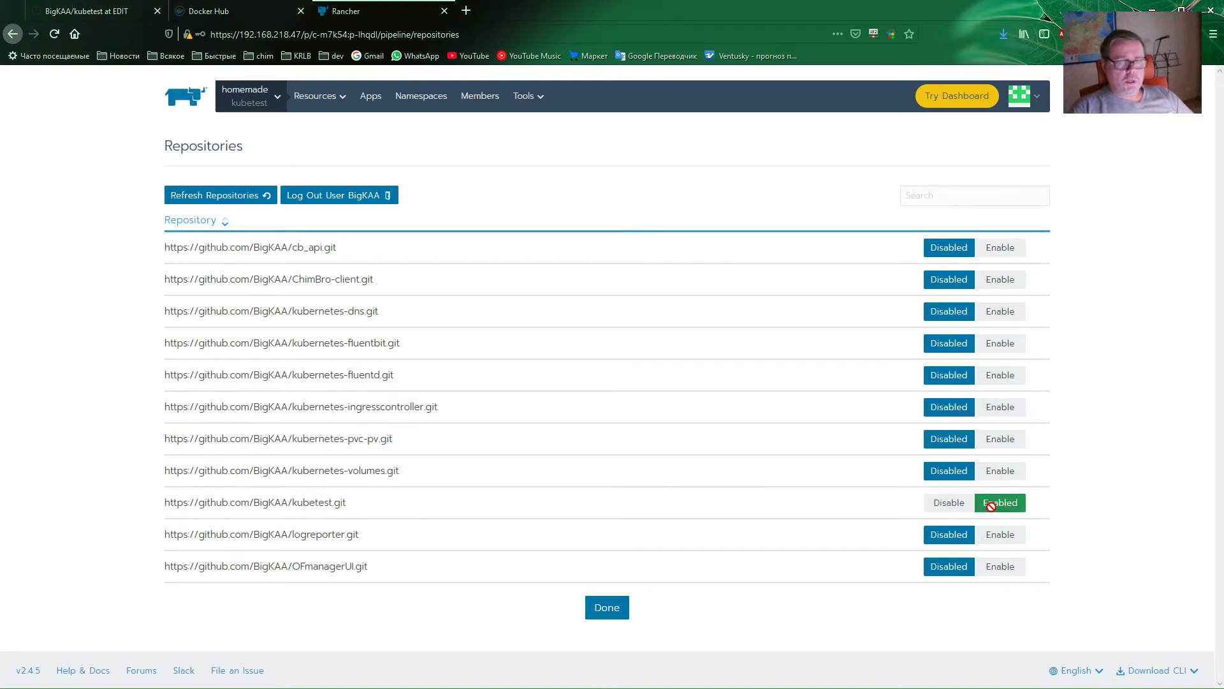
click(604, 609)
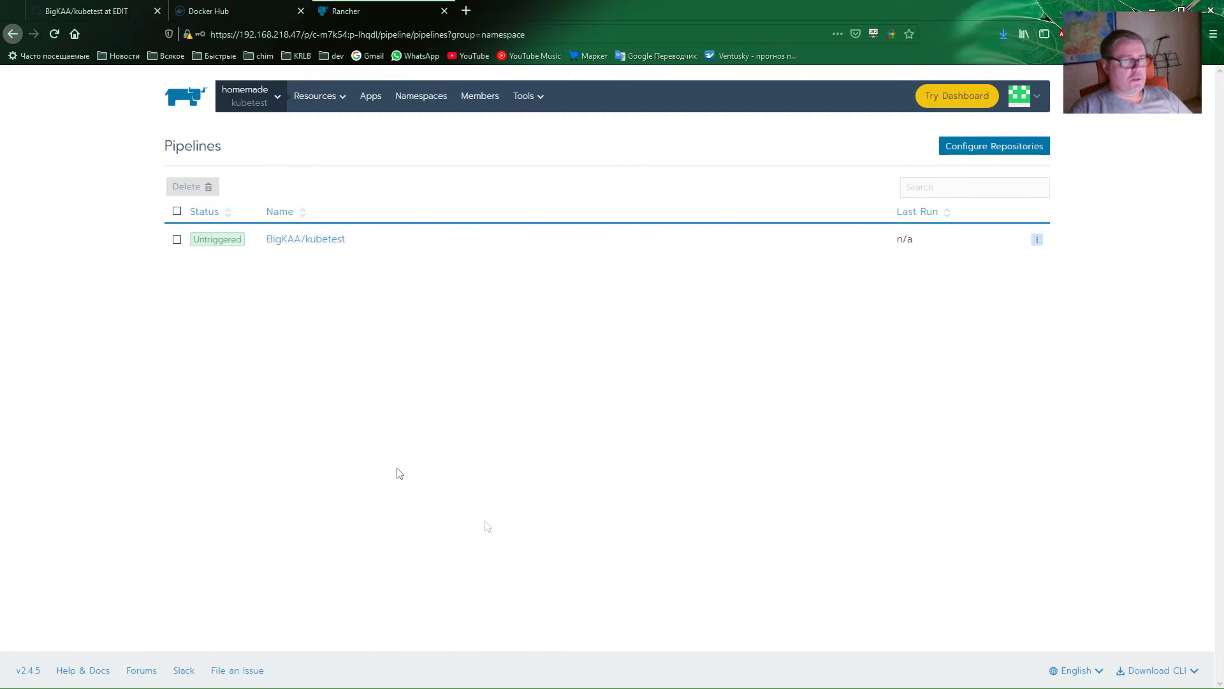
- Open the kubetest pipeline's configuration for editing from the project's pipelines list
mouse_move(317, 109)
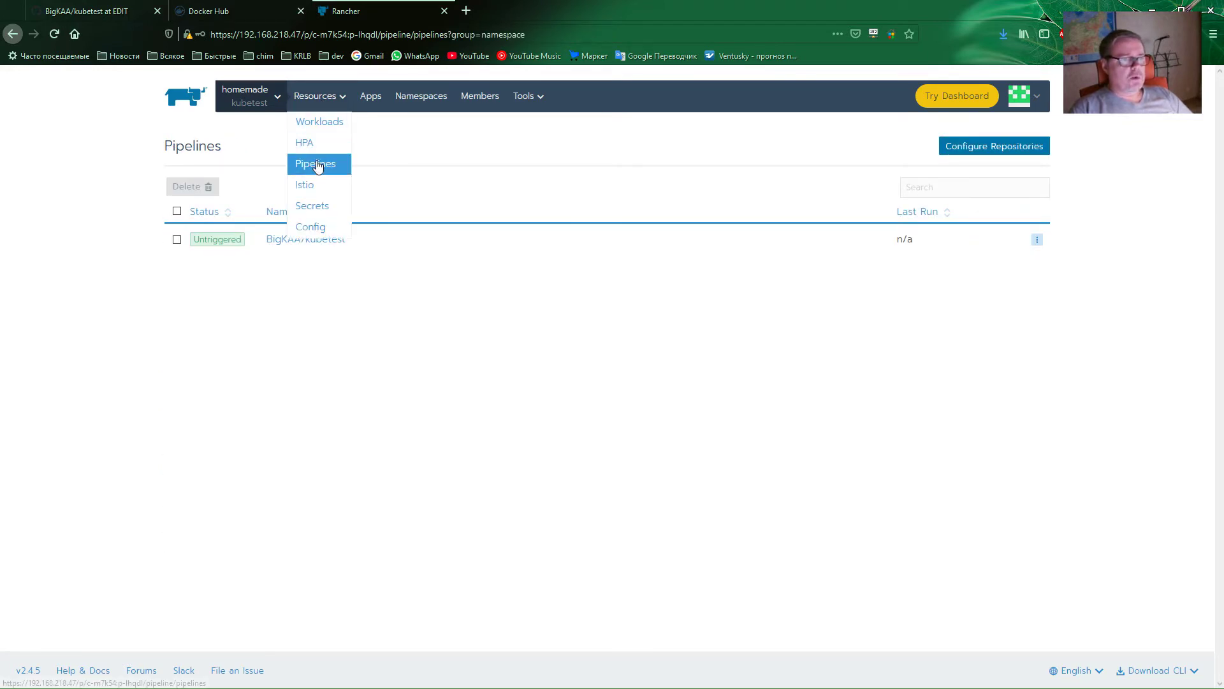
click(317, 162)
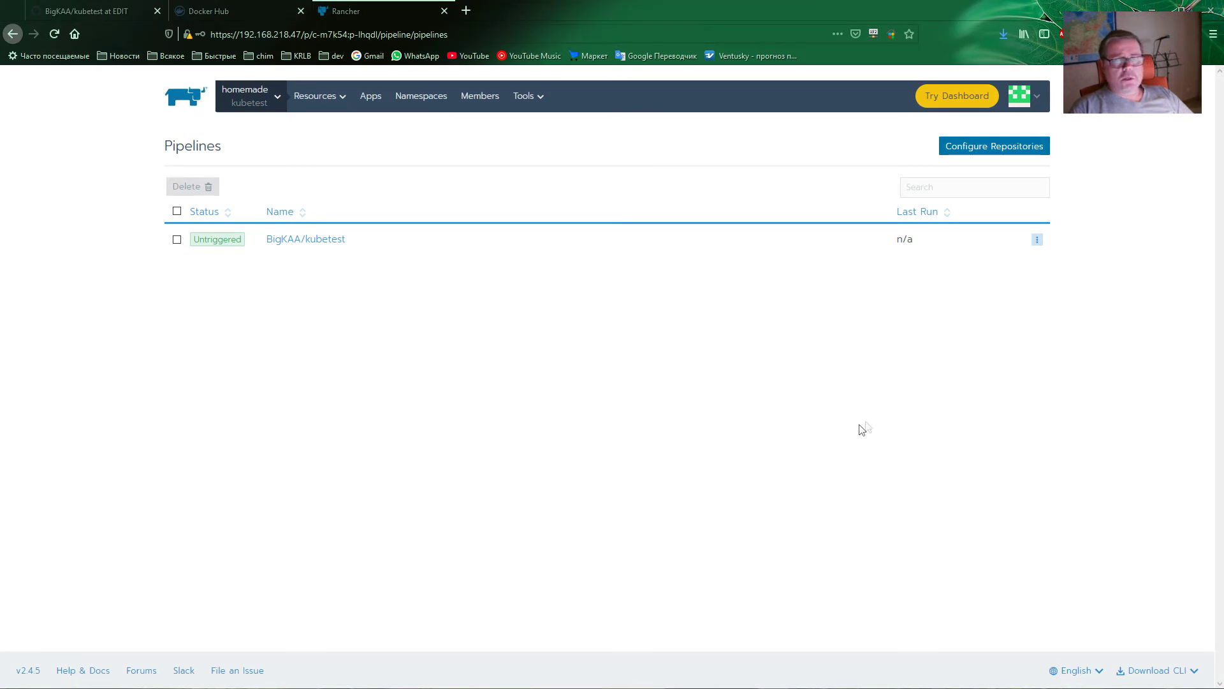
click(1038, 242)
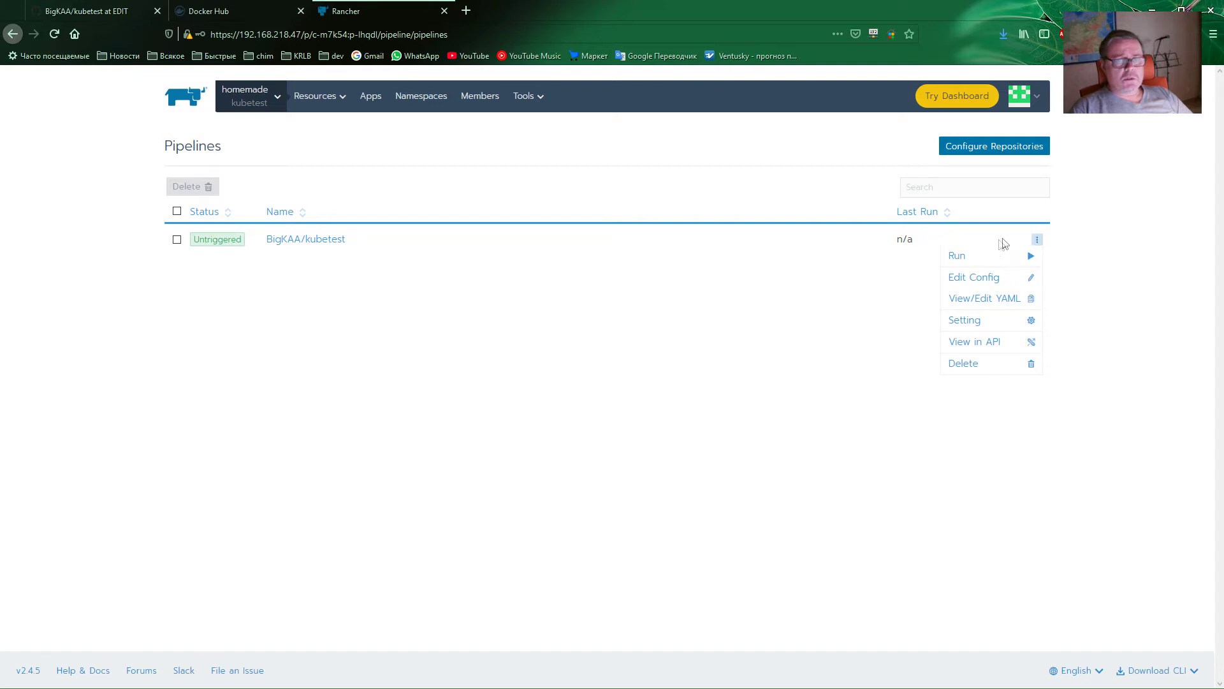
click(969, 280)
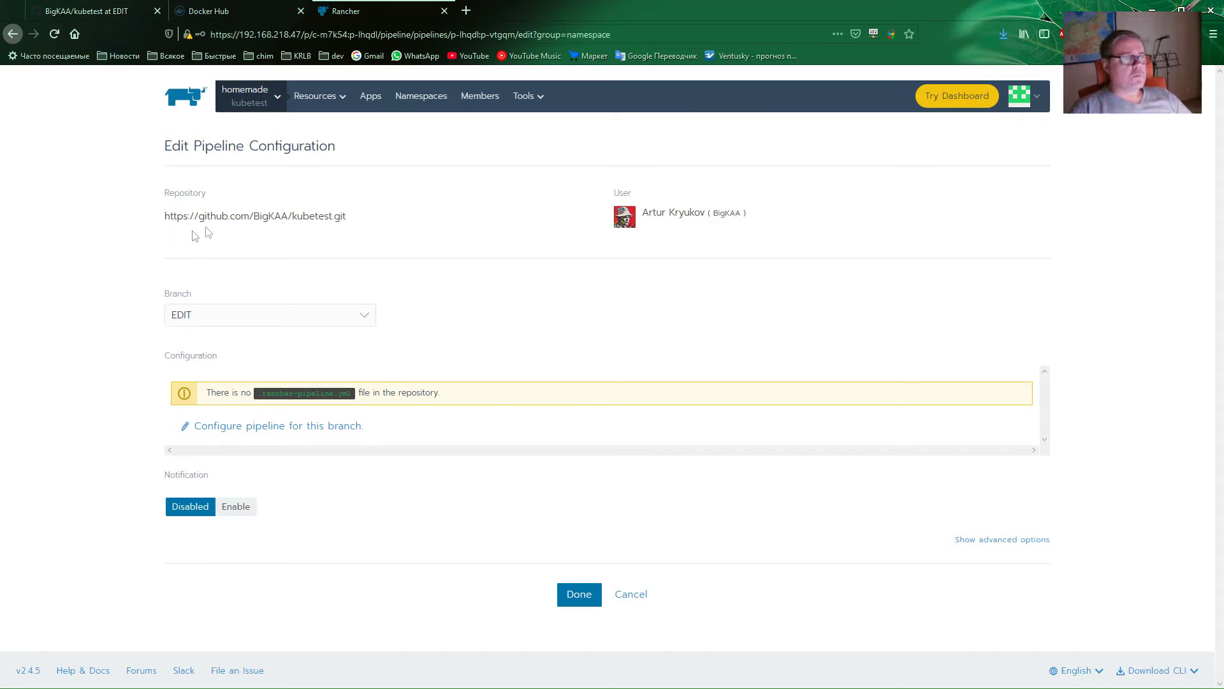
- Select the EDIT branch for the kubetest pipeline and start configuring a pipeline for that branch
click(251, 315)
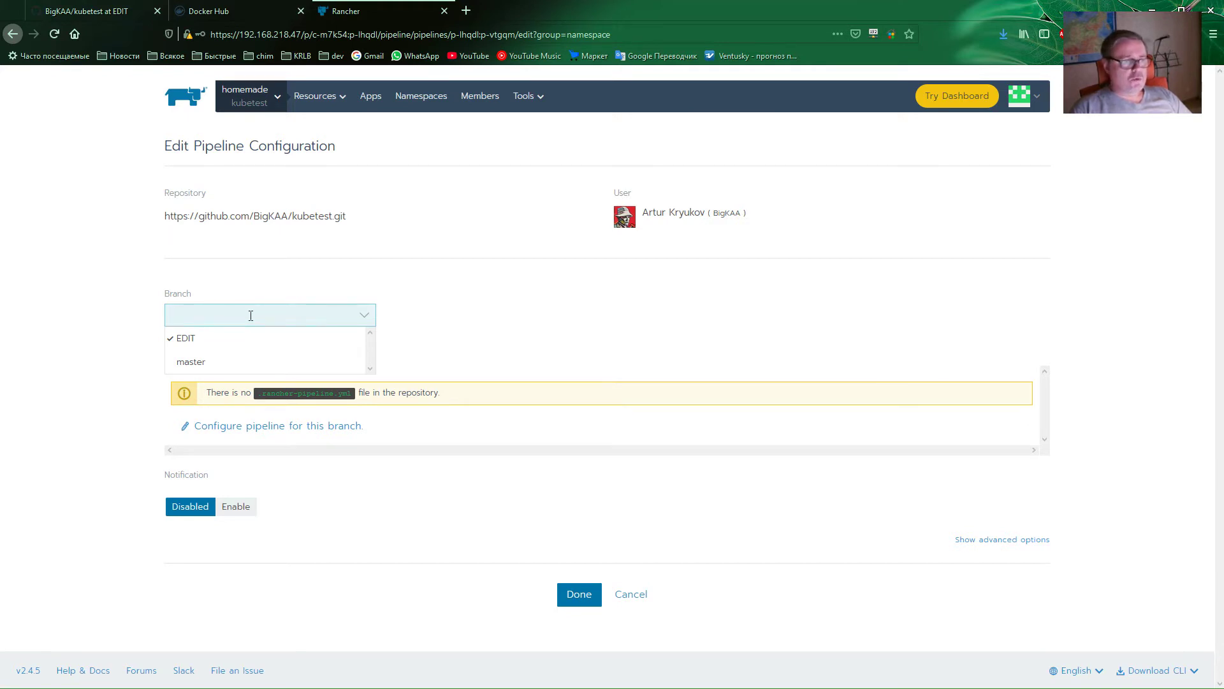
click(190, 338)
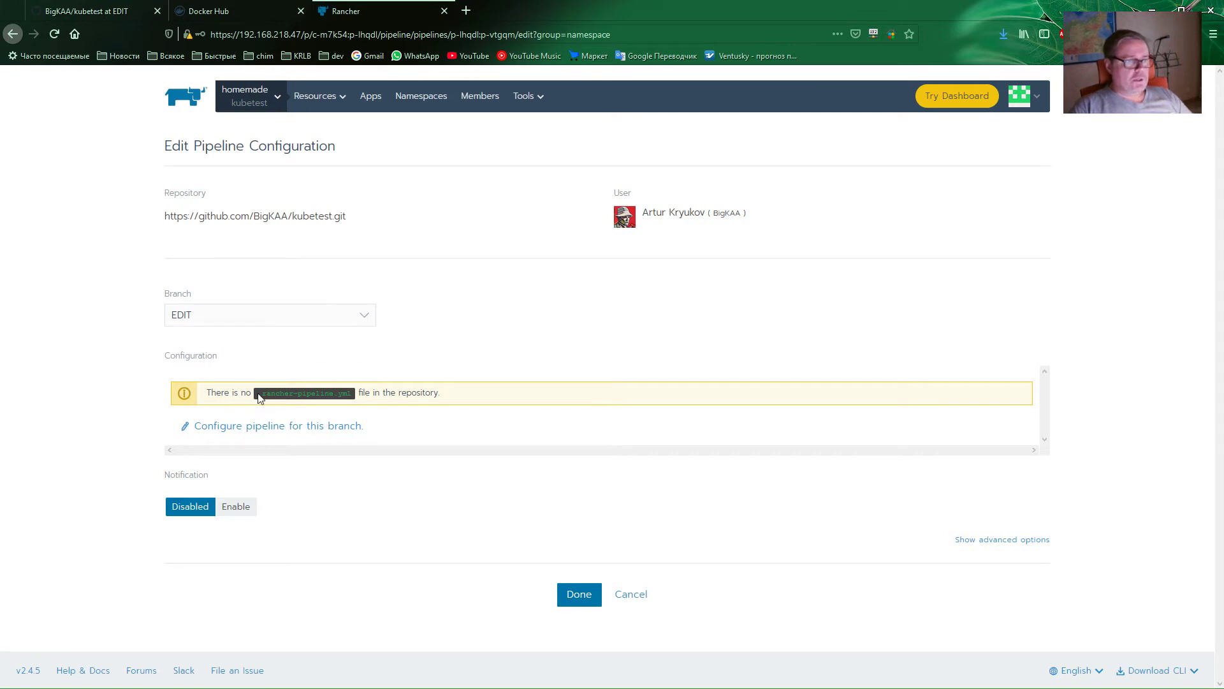
drag(259, 396, 353, 393)
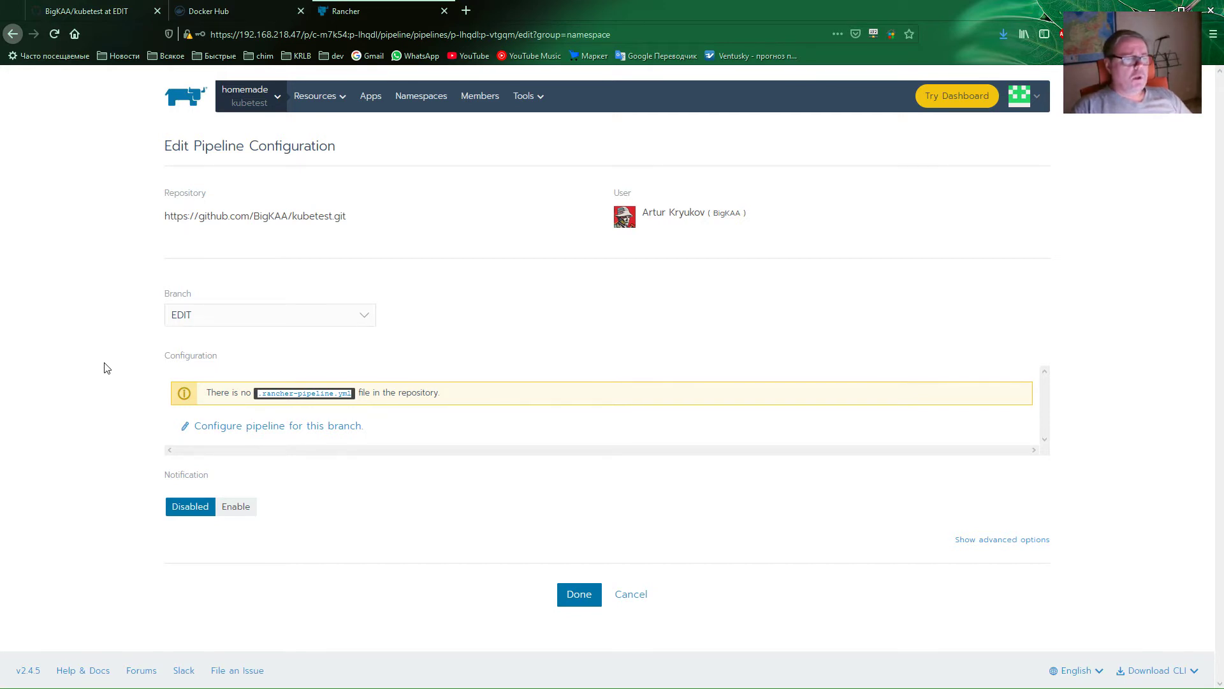
click(225, 429)
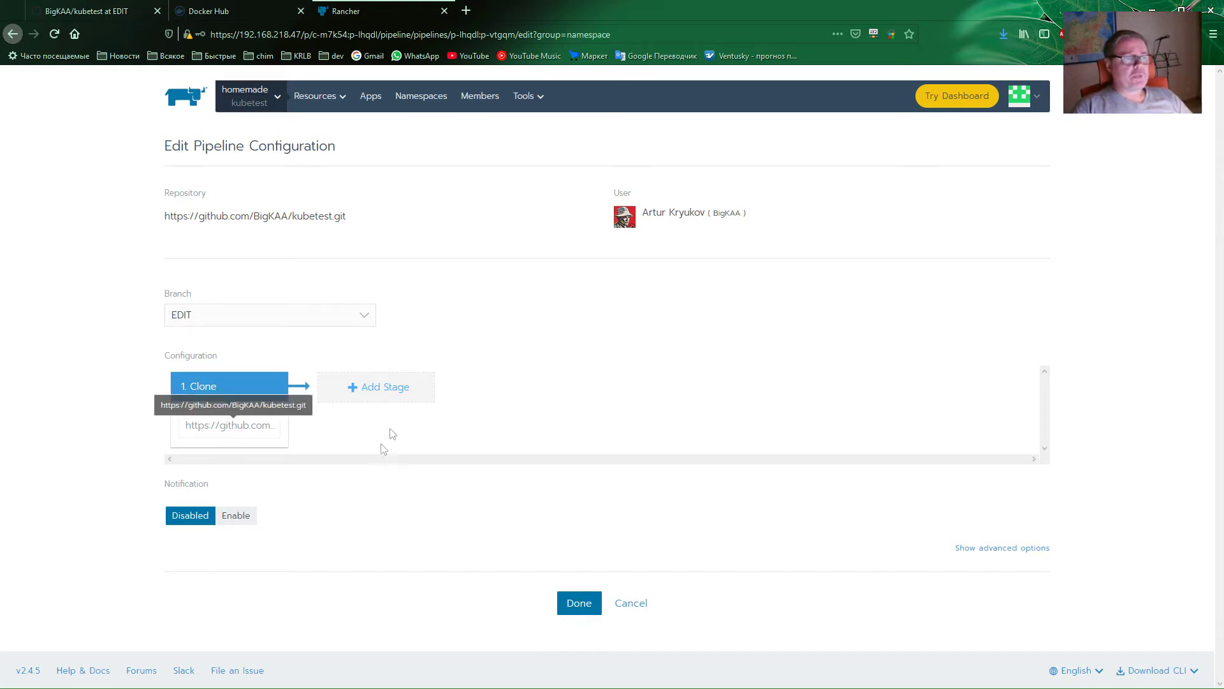
- Add a stage named Build after the Clone stage of the pipeline
click(384, 387)
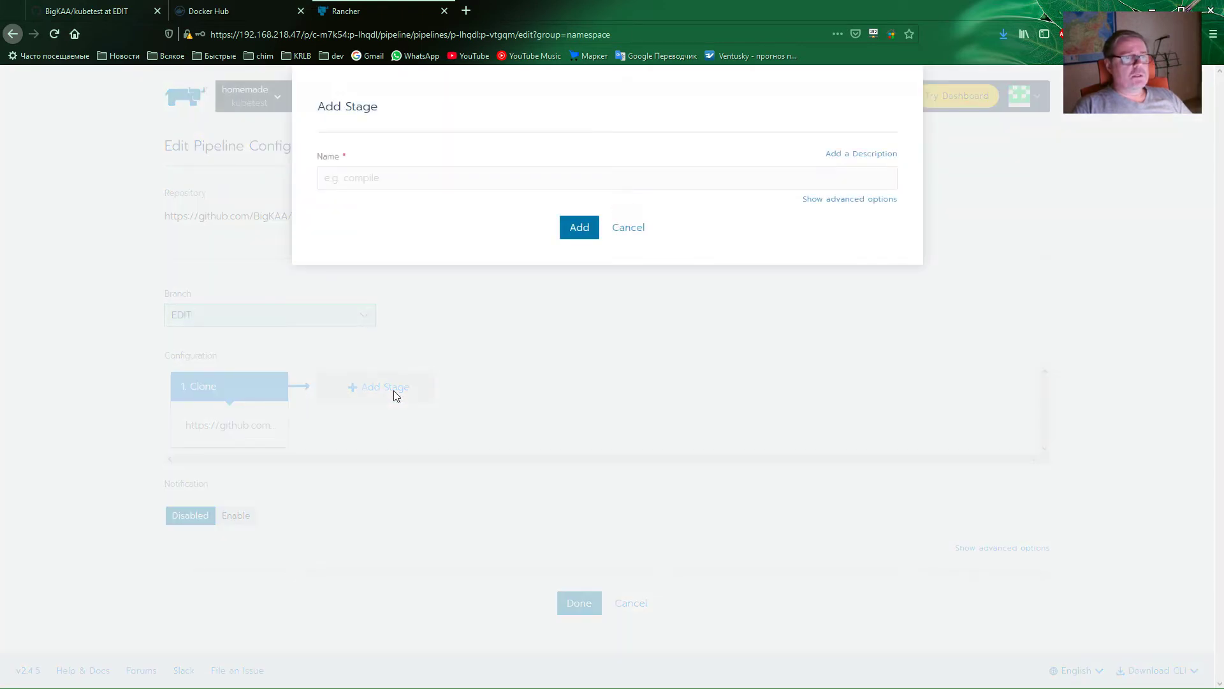
click(372, 179)
text(Build)
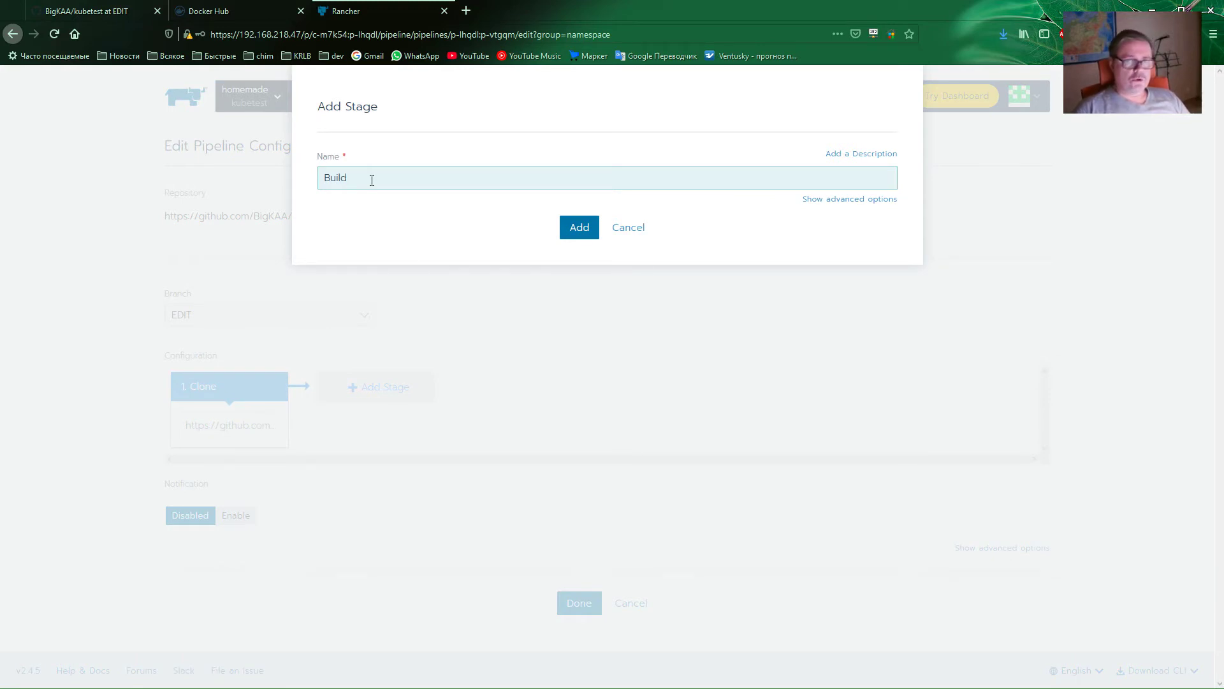
click(573, 231)
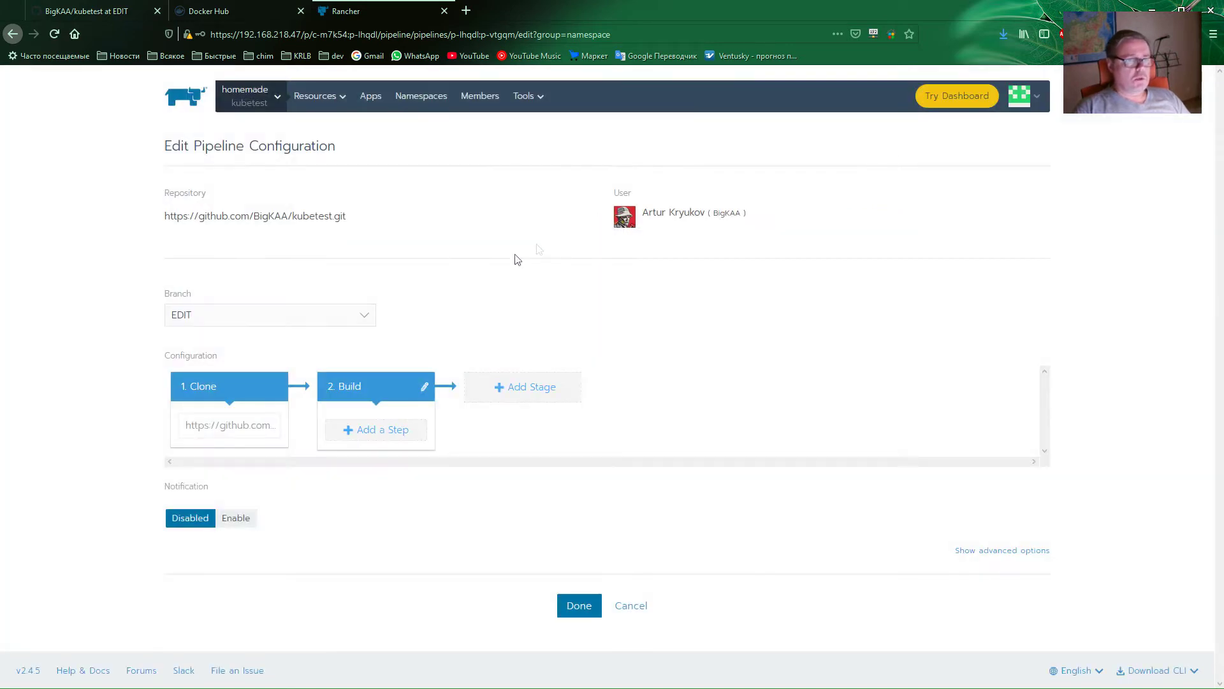
- Start a new step in the Build stage with the step type Build and Publish Image
click(369, 438)
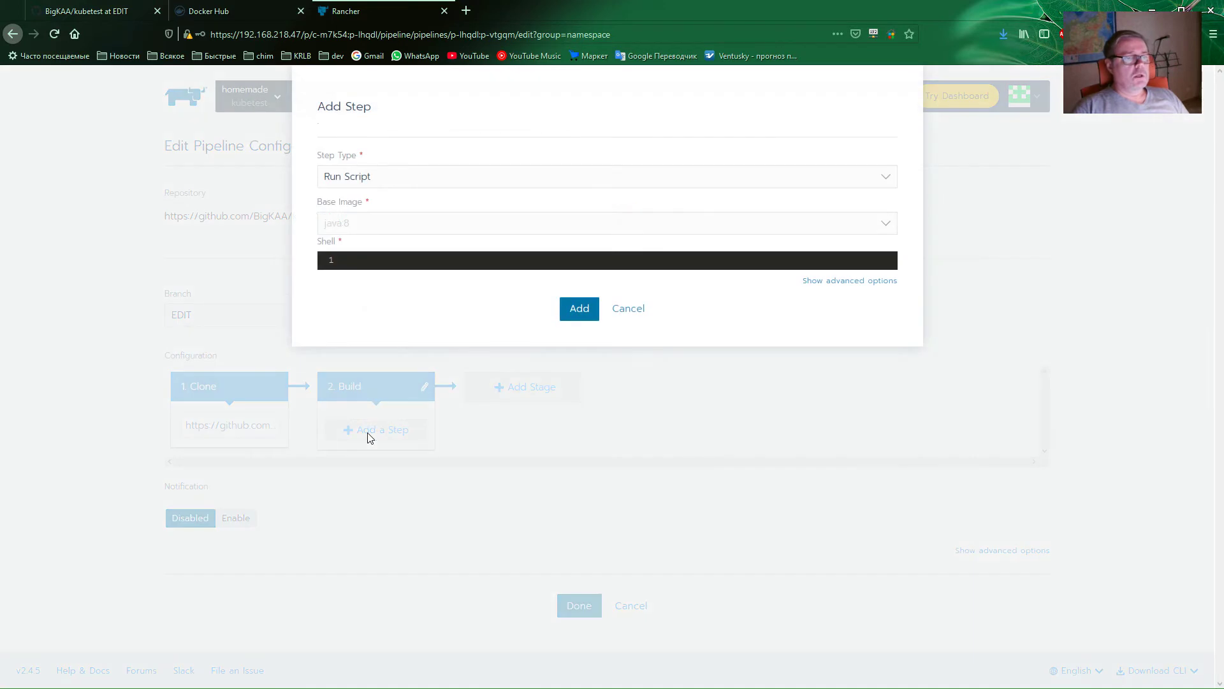
click(380, 172)
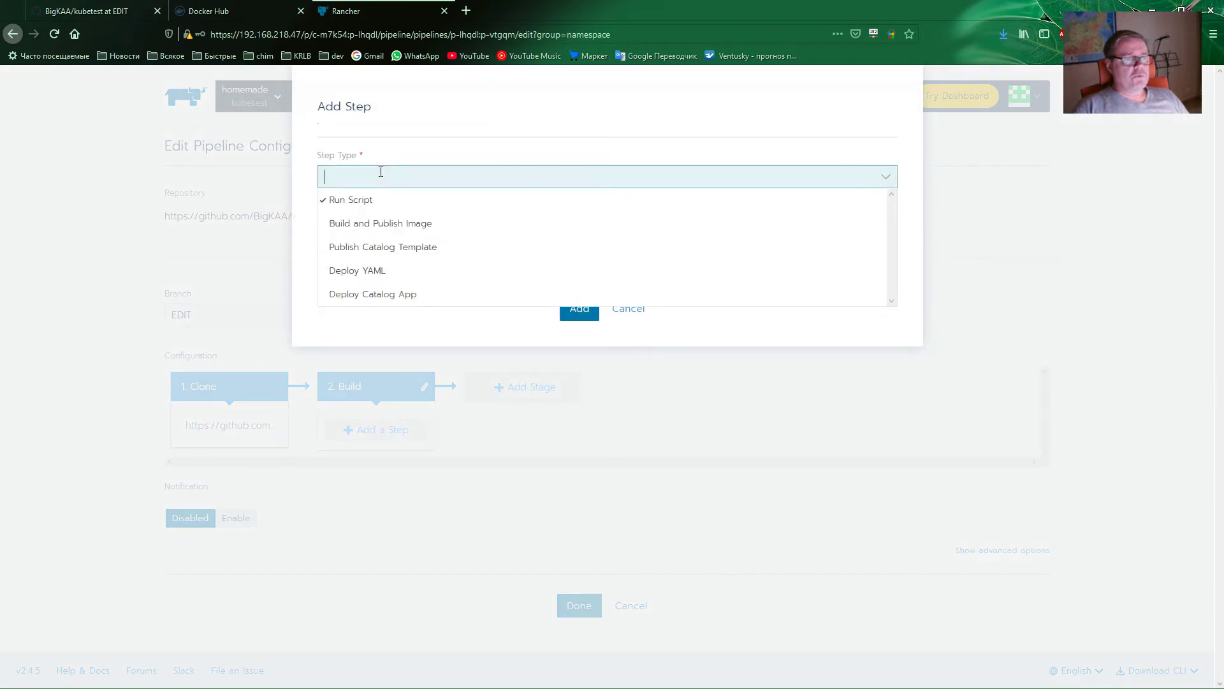
click(445, 228)
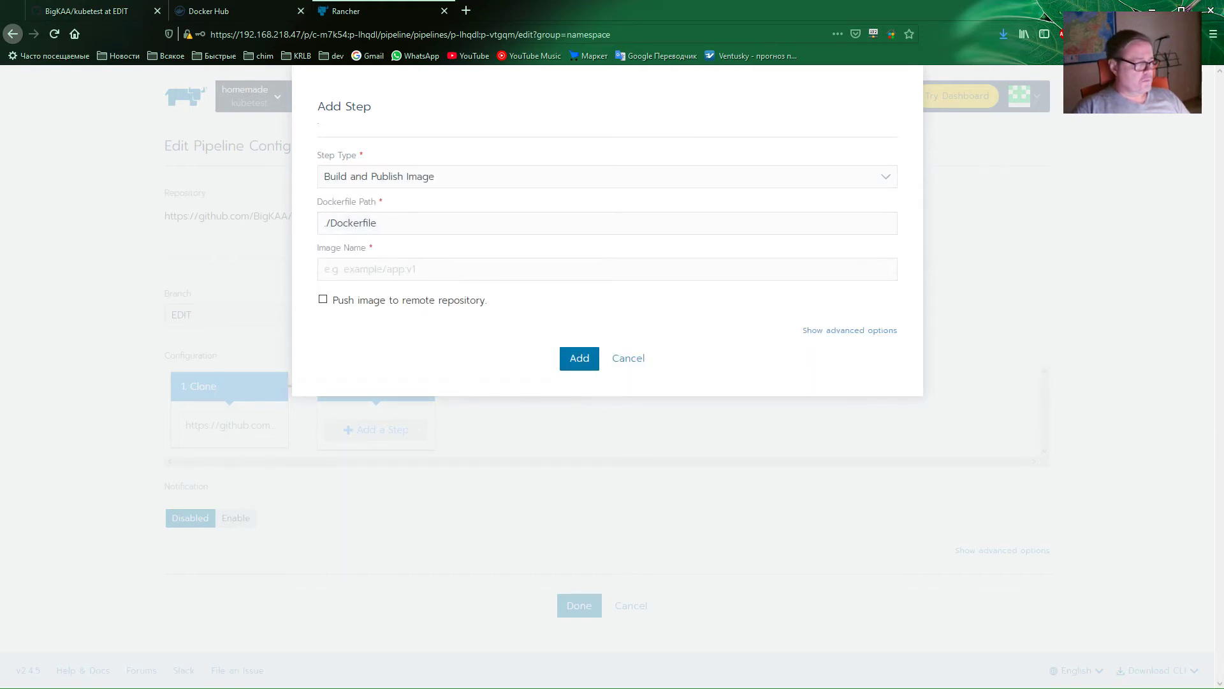
- Check the project's Dockerfile in Visual Studio Code, then return to the build step's settings in the browser
key(alt+Tab)
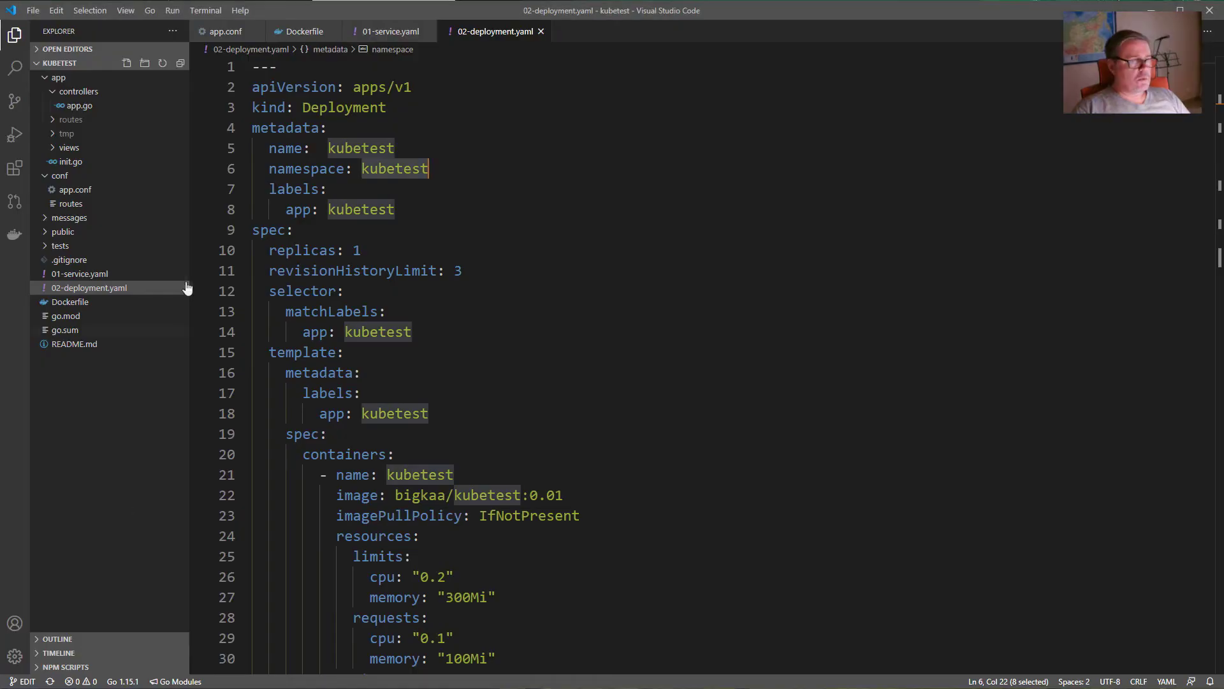
click(299, 31)
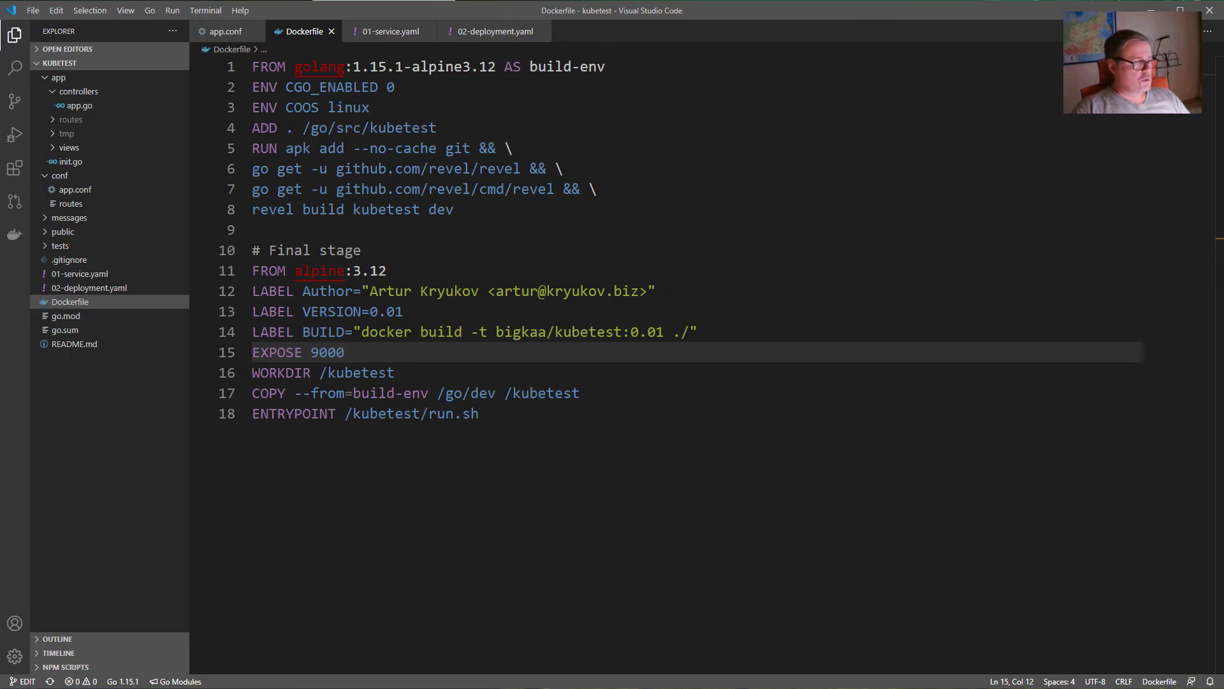
key(alt+Tab)
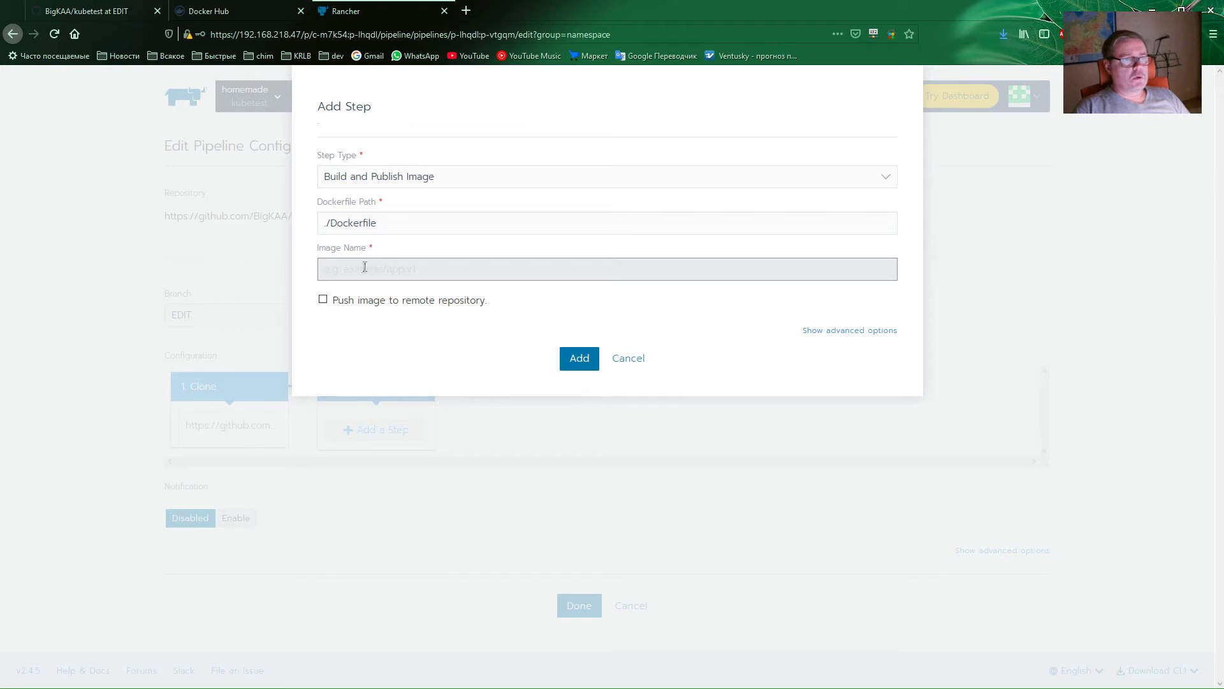
- Copy bigkaa/kubetest:0.01 from the build command in the GitHub README and enter it as the build step's image name
click(110, 10)
scroll(206, 422, down, 5)
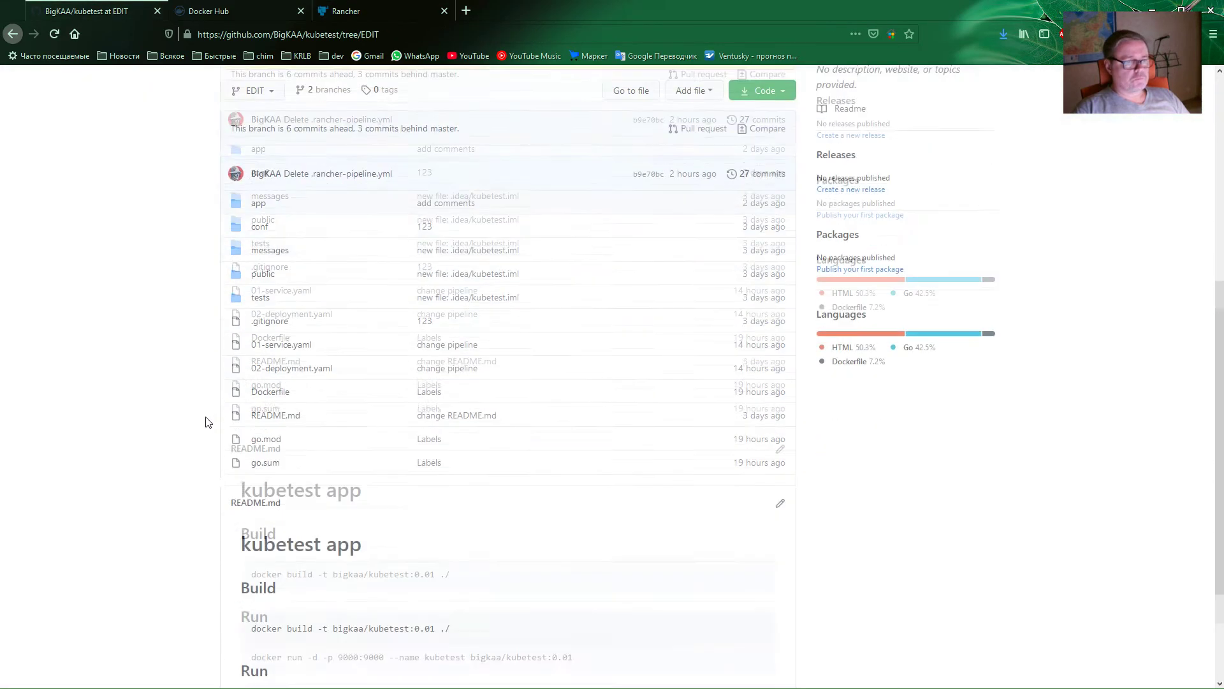
scroll(206, 422, down, 3)
drag(332, 470, 436, 470)
right_click(429, 470)
click(454, 482)
scroll(191, 445, up, 8)
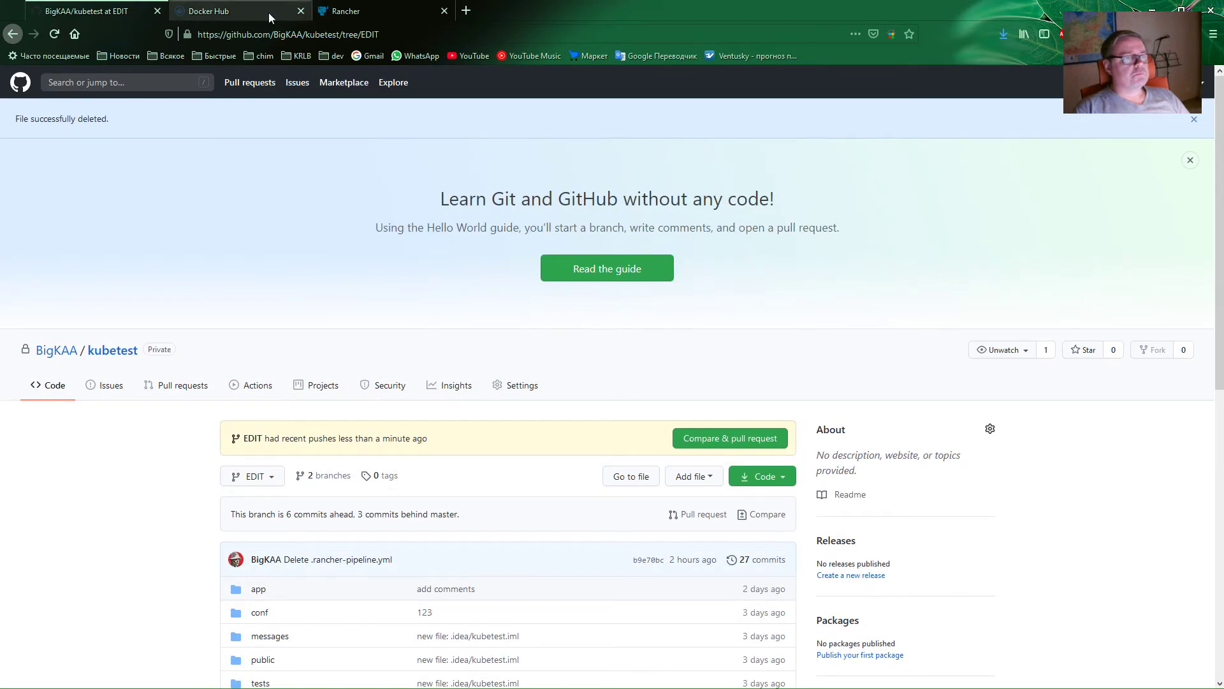
click(357, 11)
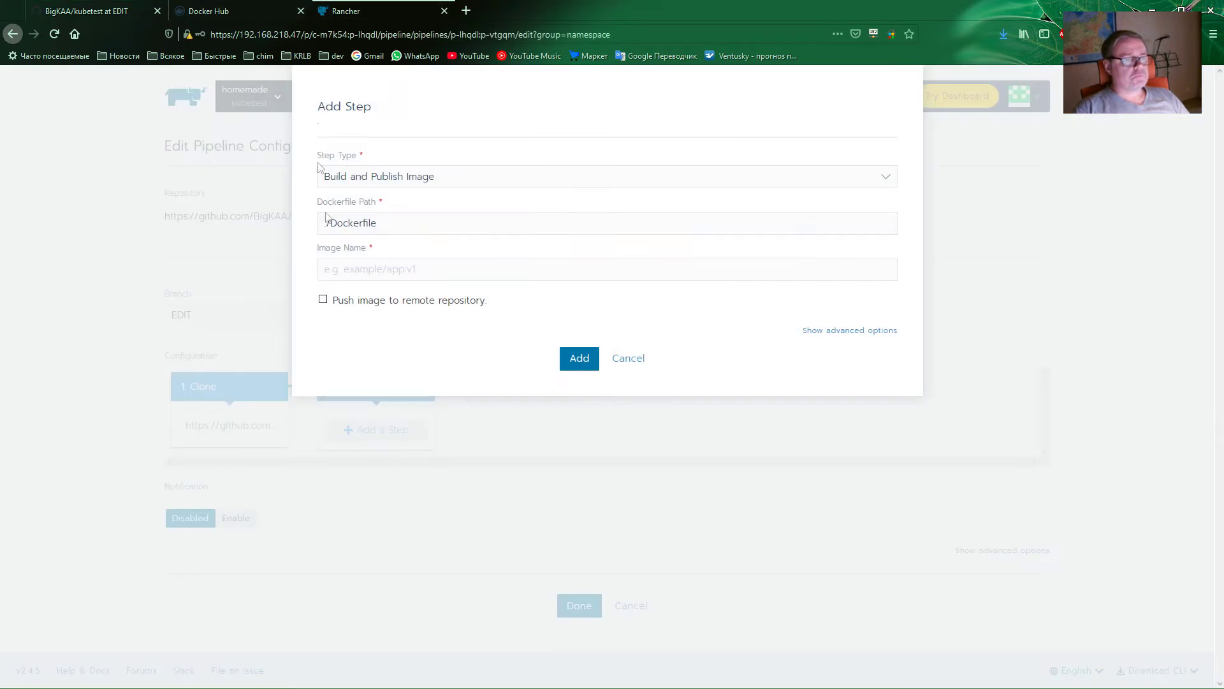
click(372, 270)
key(ctrl+v)
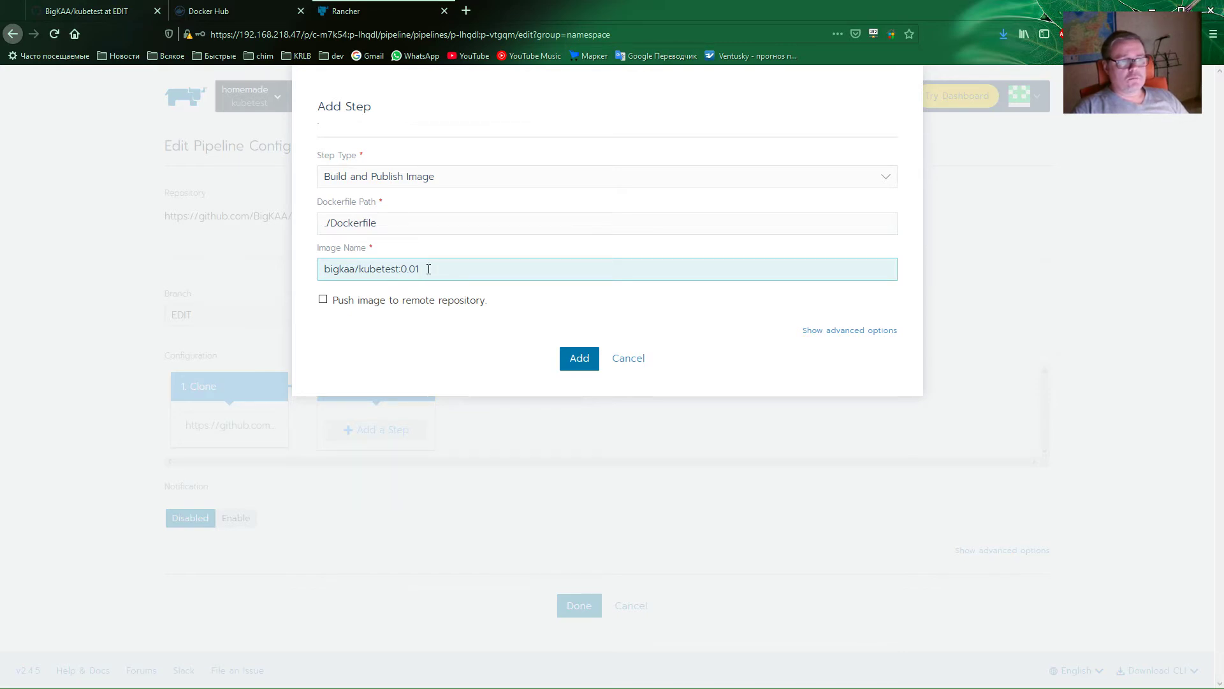
- Set the image to be pushed to the Docker Hub remote registry and add the step to the Build stage
click(323, 300)
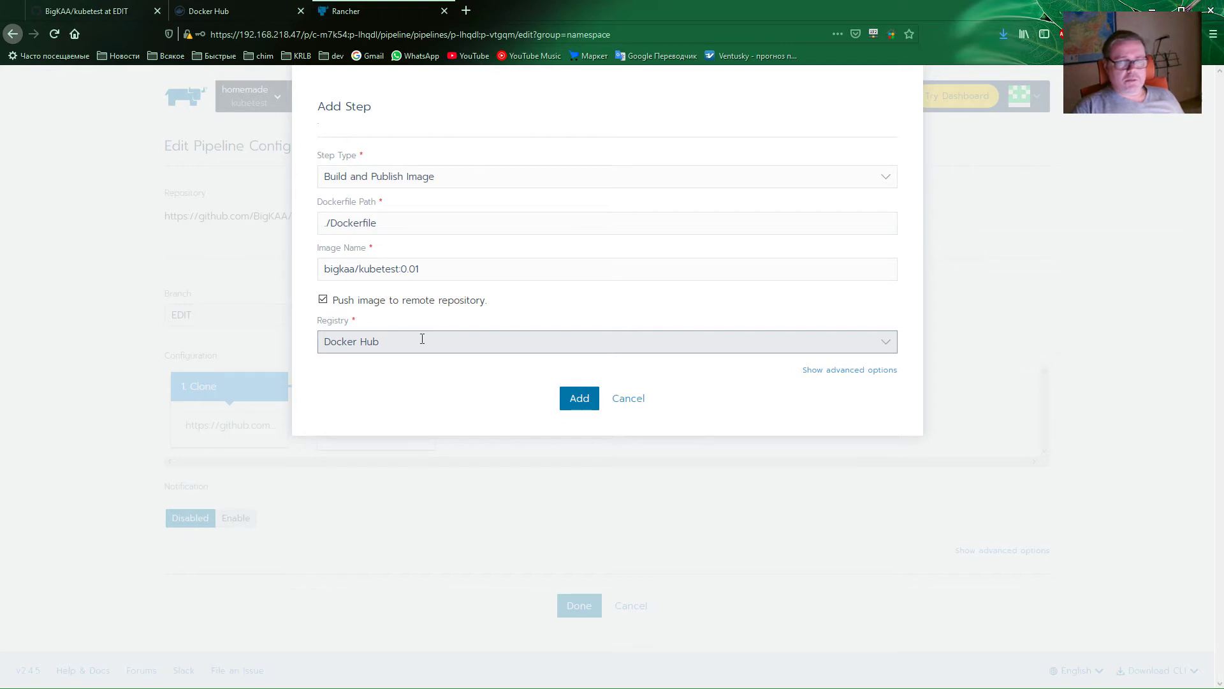
click(886, 338)
click(372, 375)
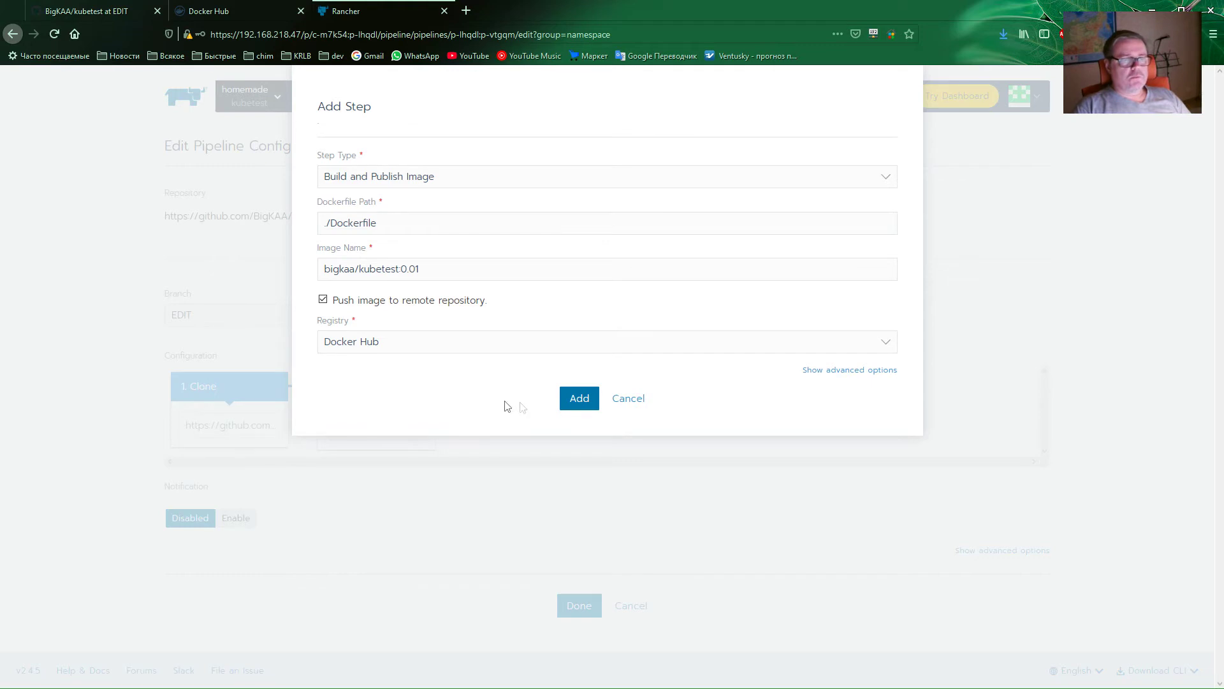
click(577, 400)
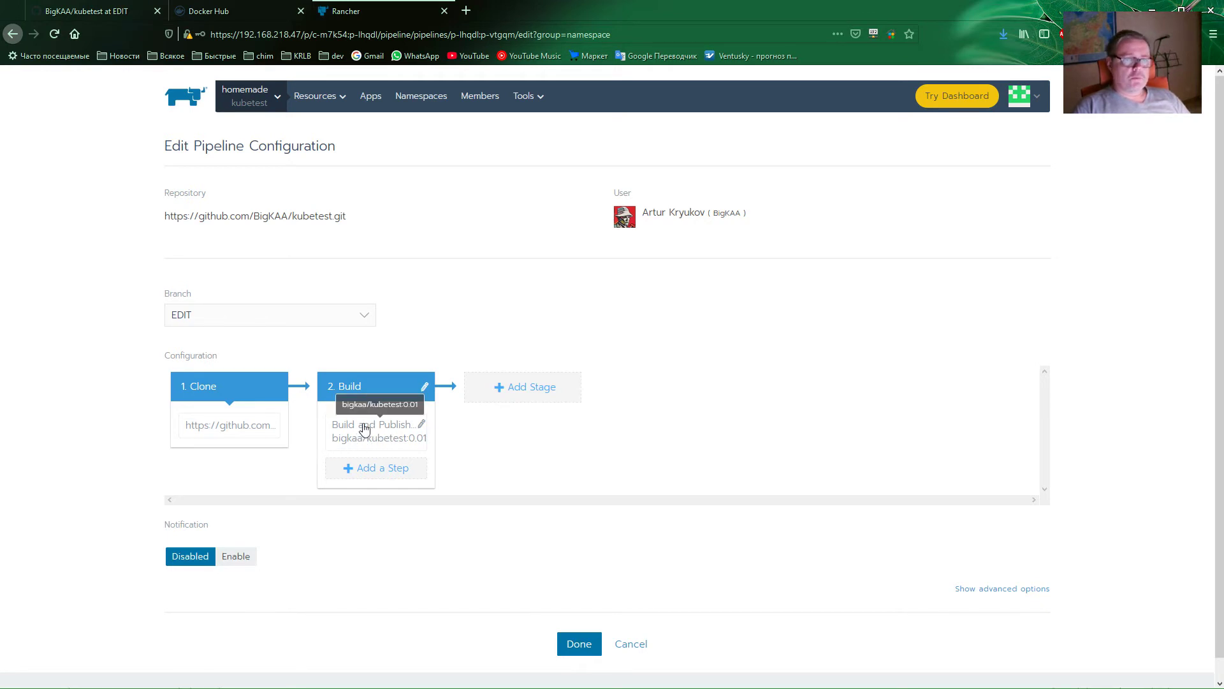
- Add a stage named Depl after the Build stage of the pipeline
click(521, 389)
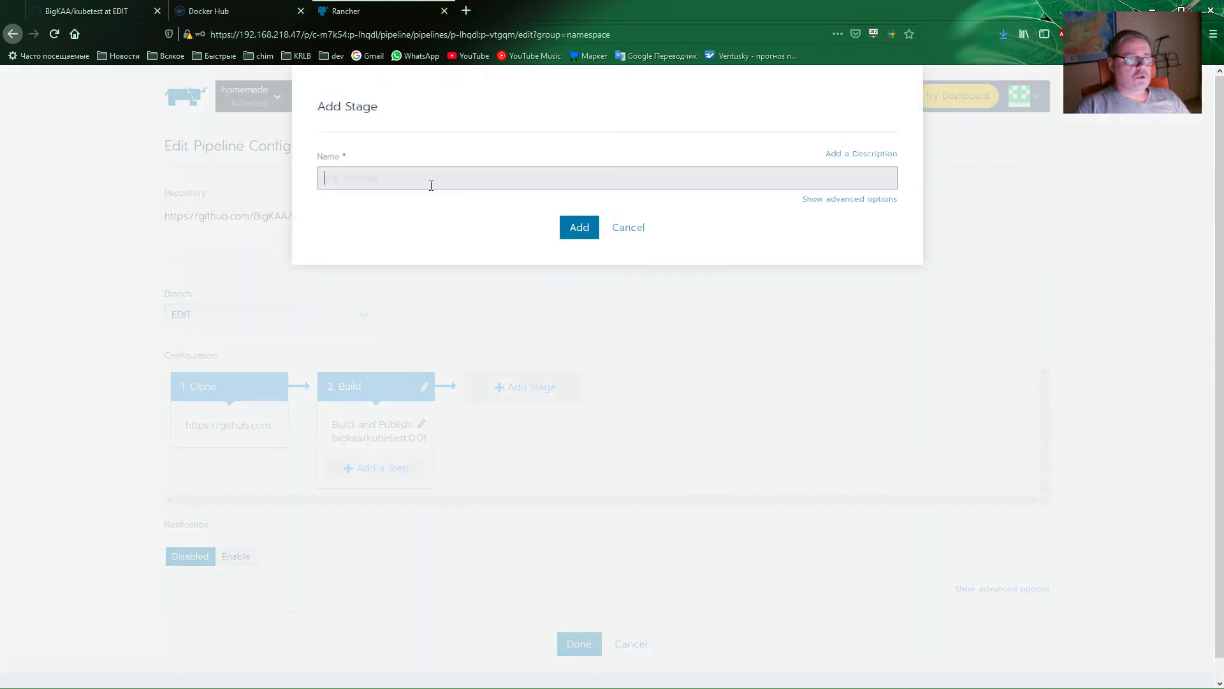
text(Depl)
click(578, 227)
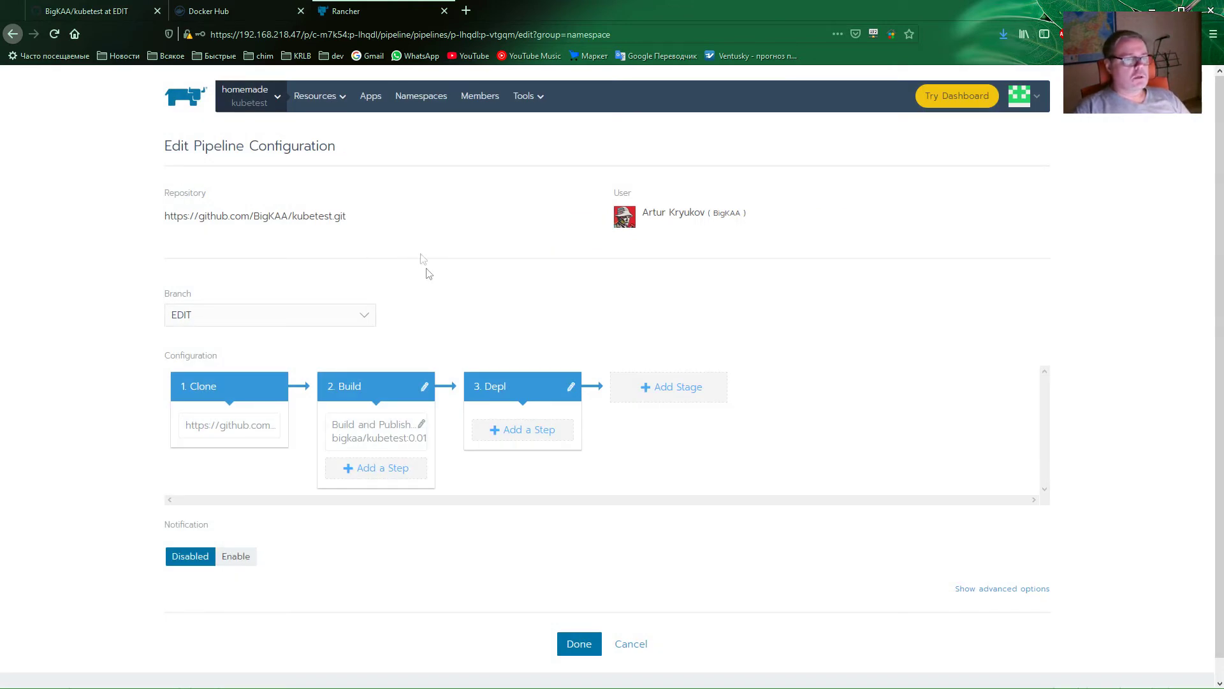
- Start a new step in the Depl stage with the step type Deploy YAML
click(515, 433)
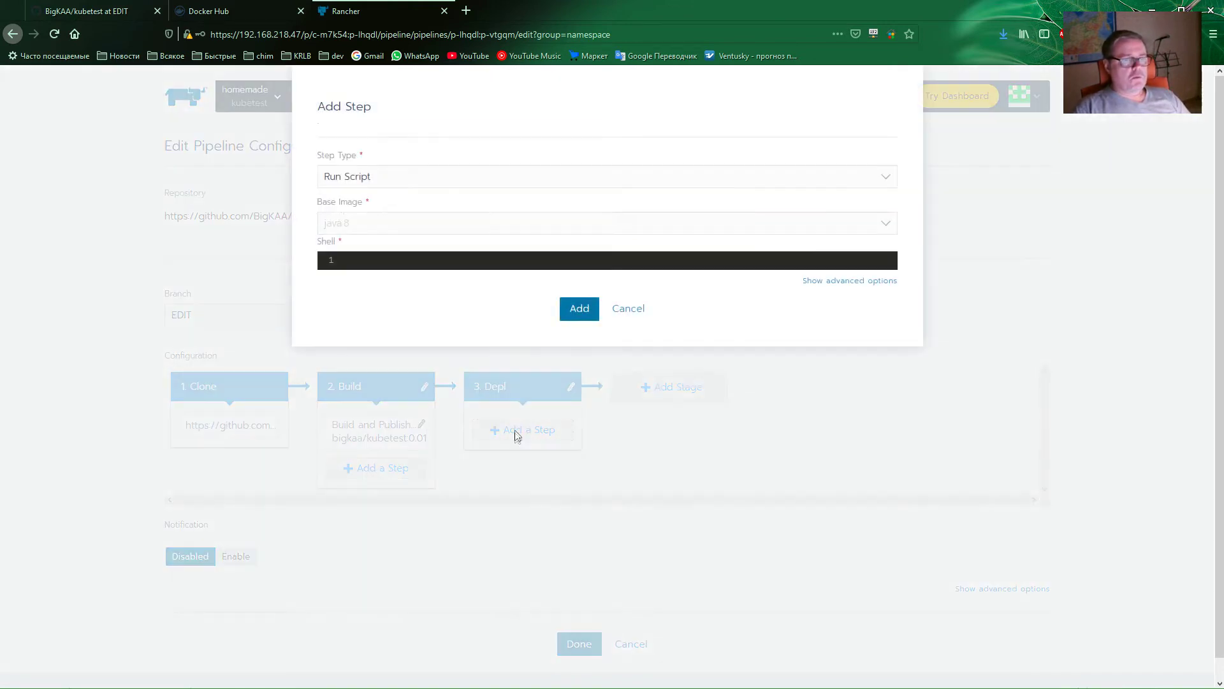
click(415, 176)
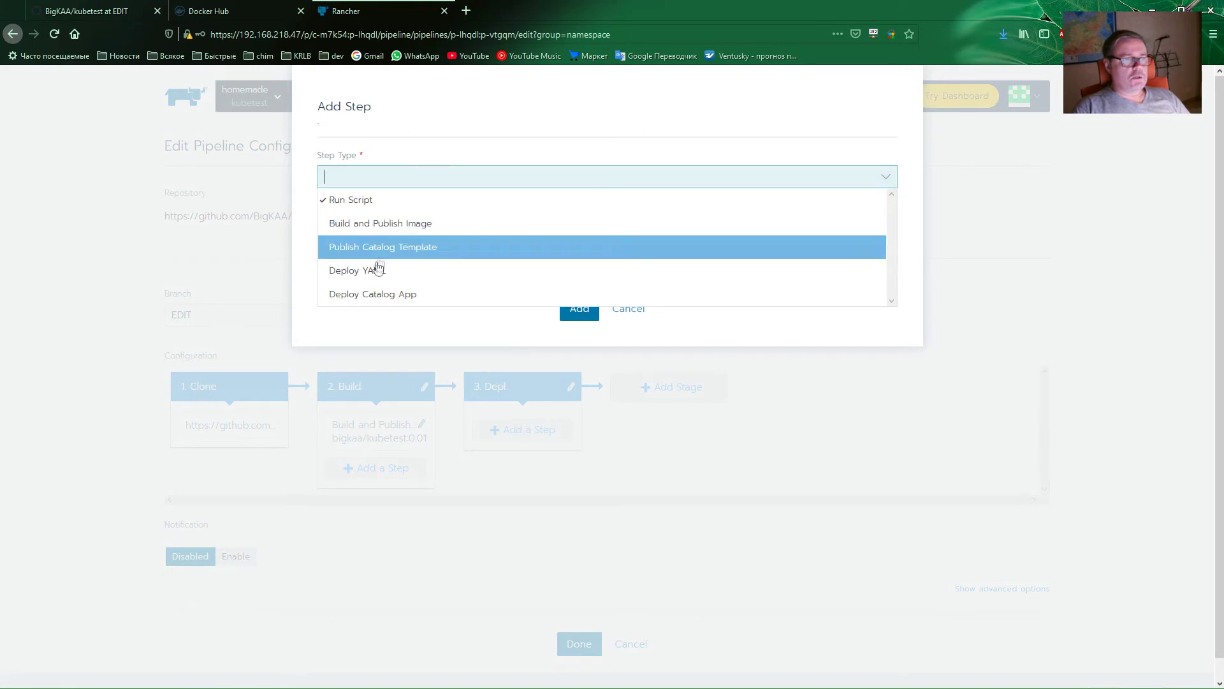
click(356, 274)
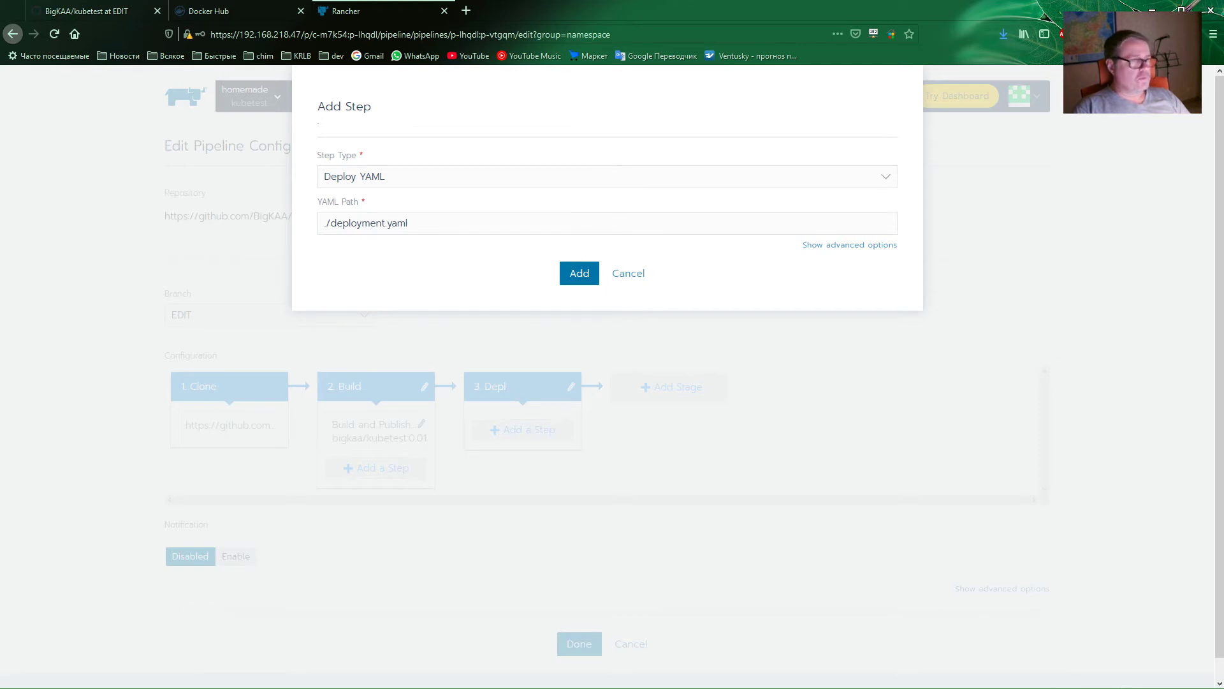
- Copy the service manifest's file name from the GitHub repository, set the YAML path to ./01-service.yaml and add the step
click(102, 19)
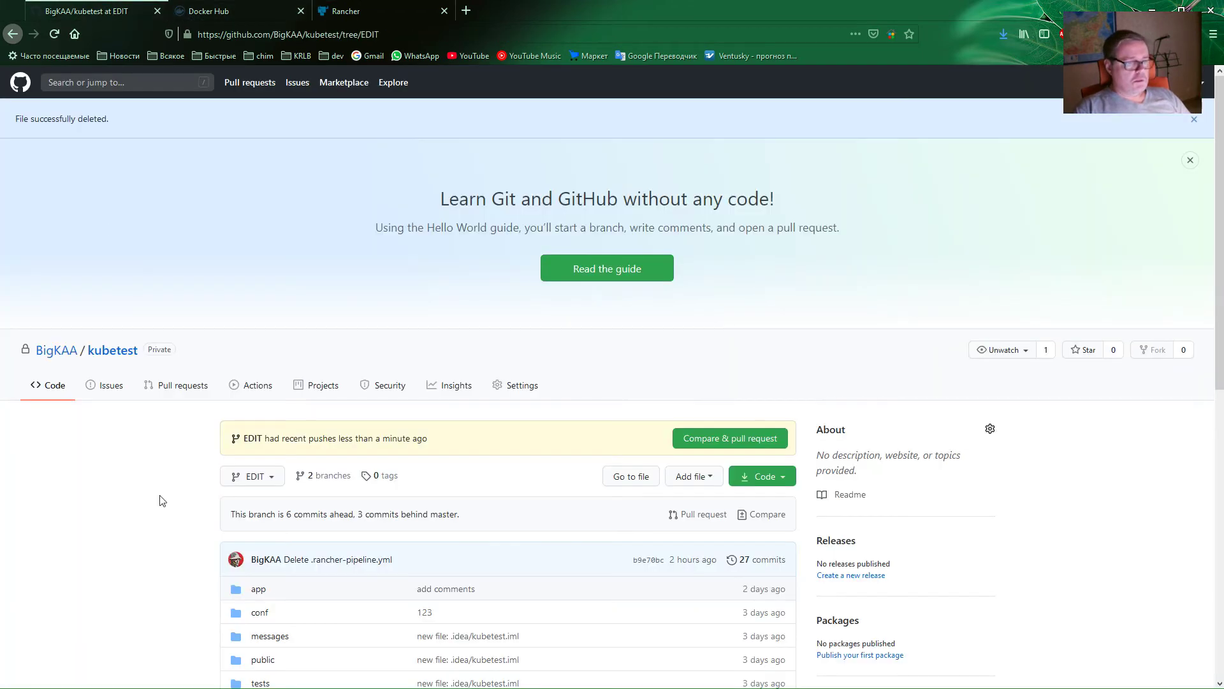
scroll(162, 500, down, 6)
drag(326, 342, 252, 350)
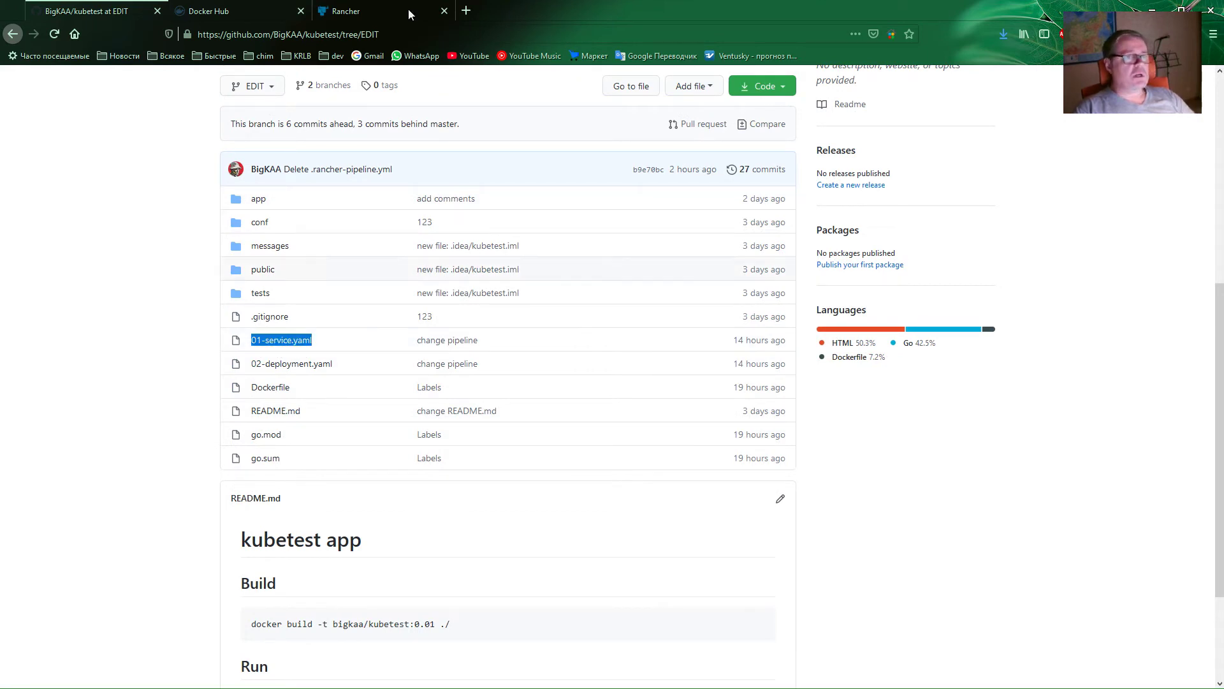
click(386, 11)
click(438, 219)
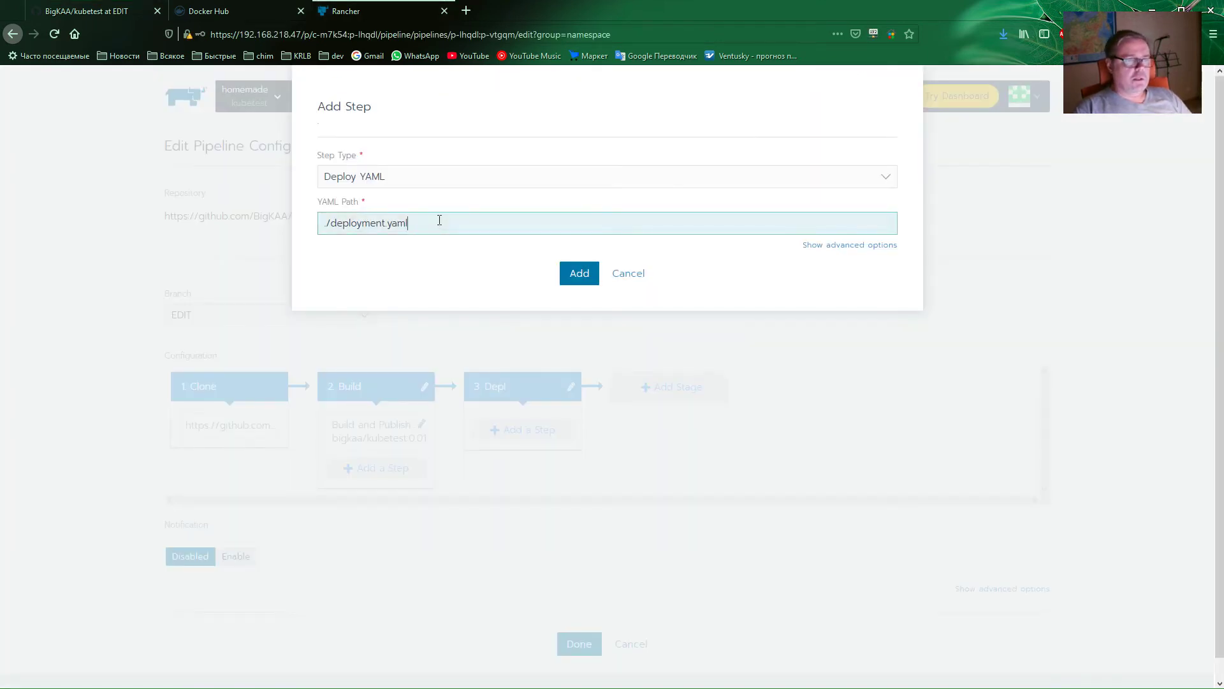
key(BackSpace)
key(BackSpace)
key(BackSpace)
key(BackSpace)
key(BackSpace)
key(BackSpace)
key(BackSpace)
key(BackSpace)
key(BackSpace)
key(BackSpace)
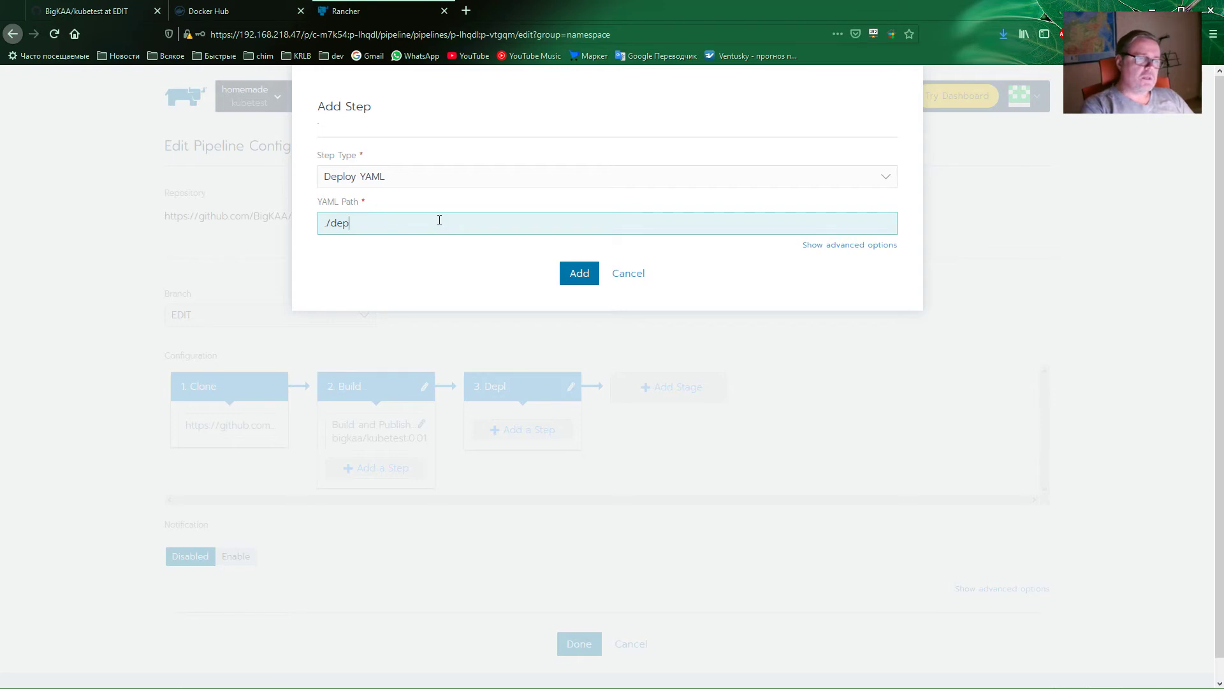
key(ctrl+v)
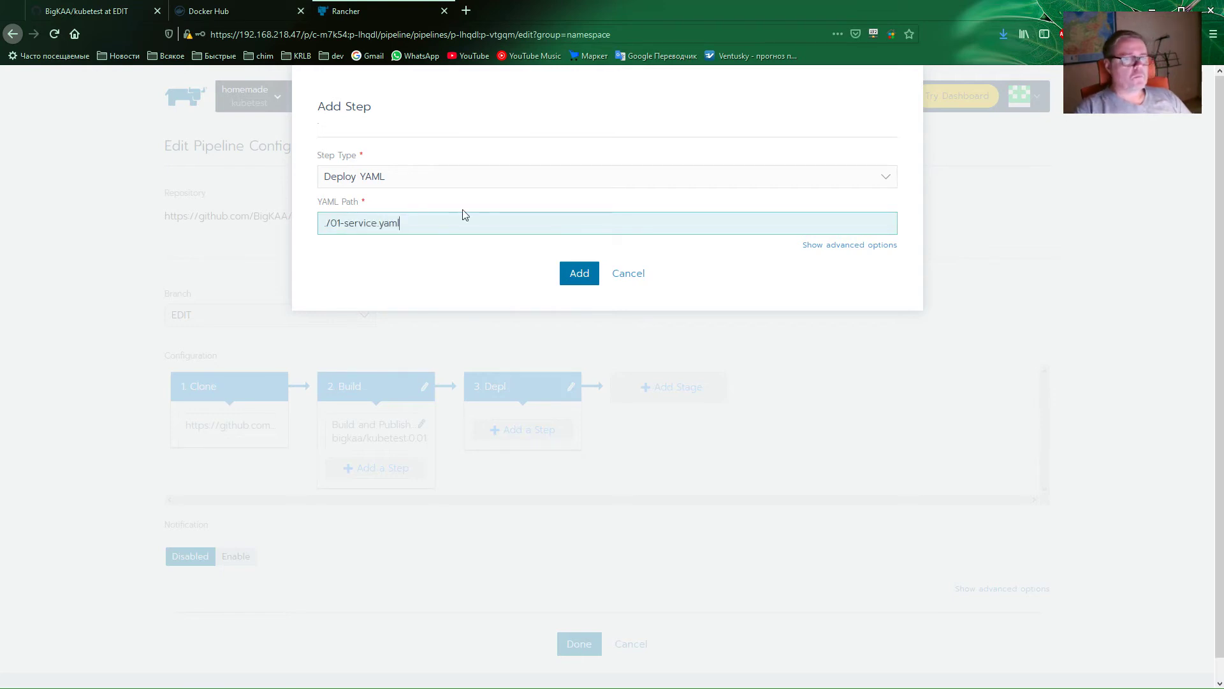
click(576, 276)
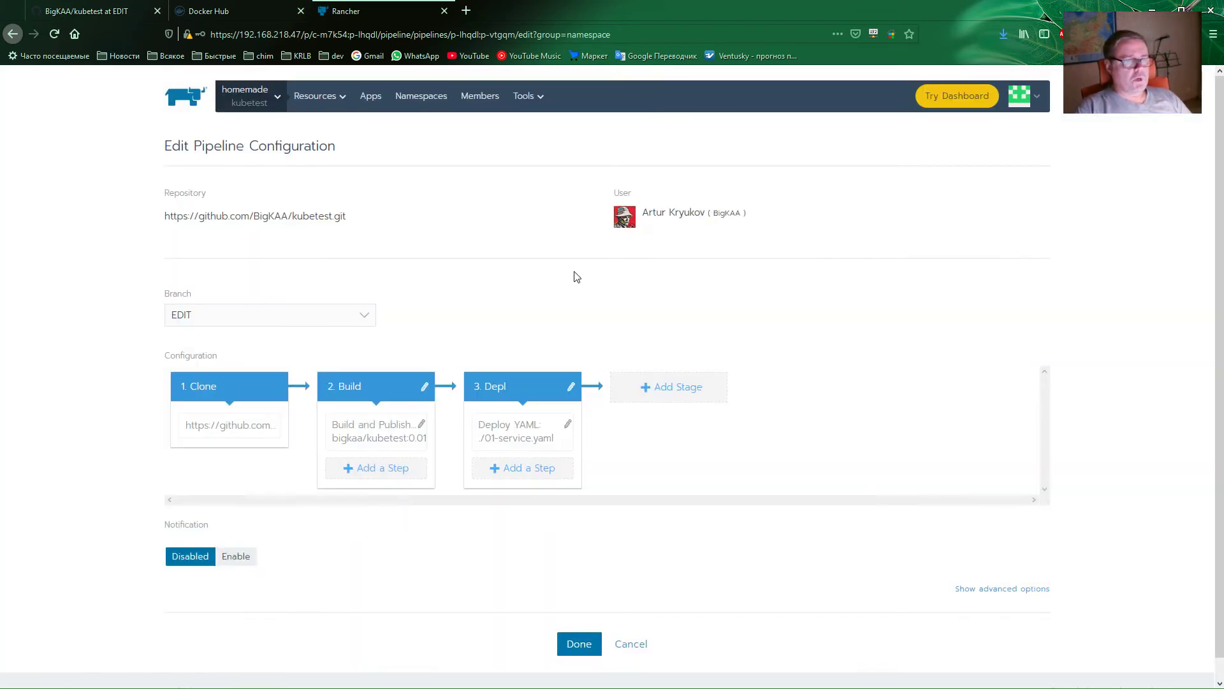
- Add a second Deploy YAML step to the Depl stage with the path ./02-deployment.yaml, copying the file name from the GitHub repository
click(508, 471)
click(406, 169)
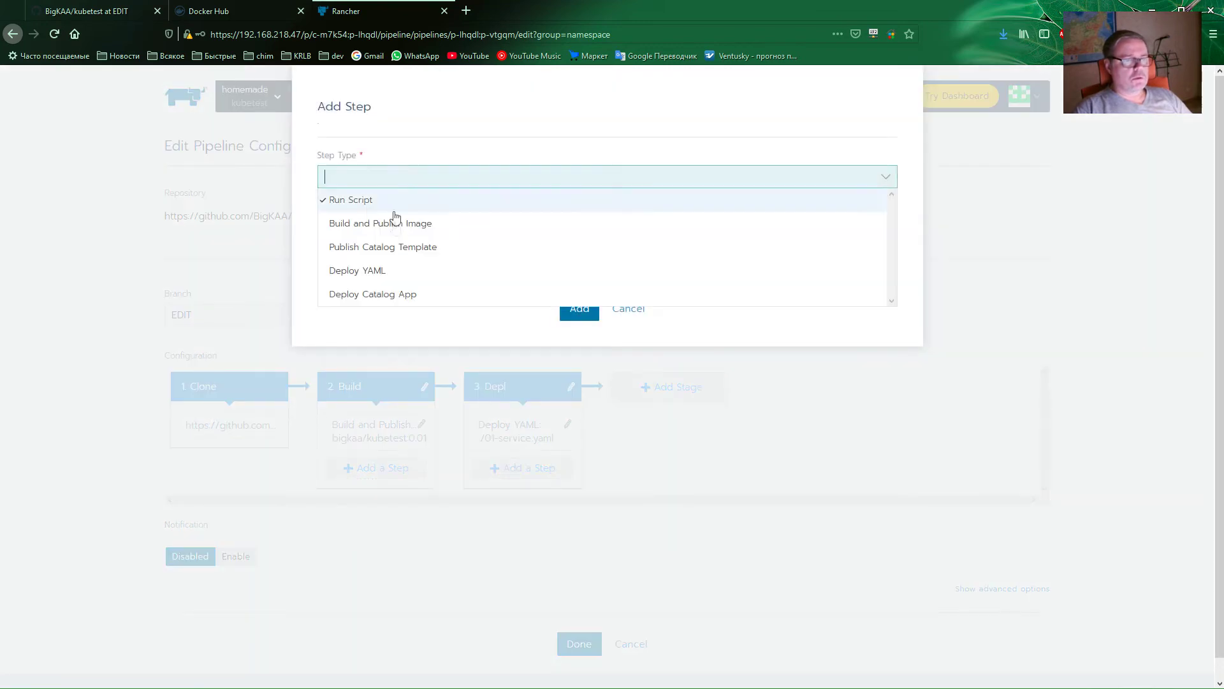
click(383, 271)
click(250, 11)
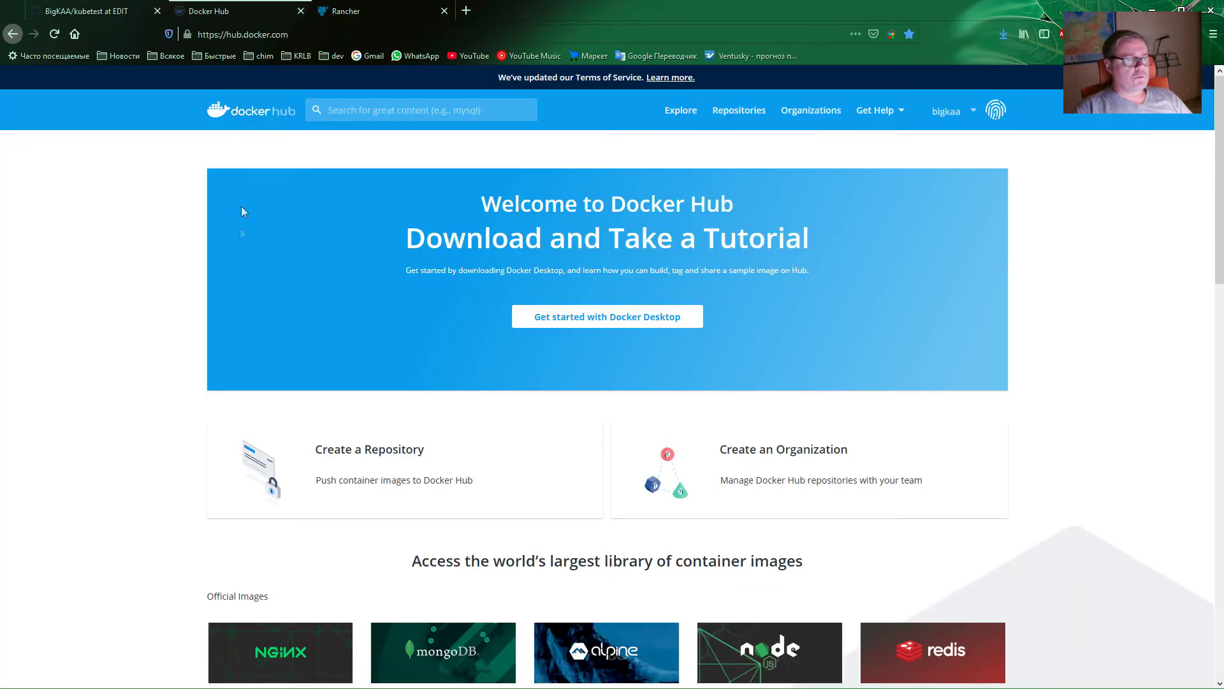
click(150, 10)
drag(340, 363, 251, 372)
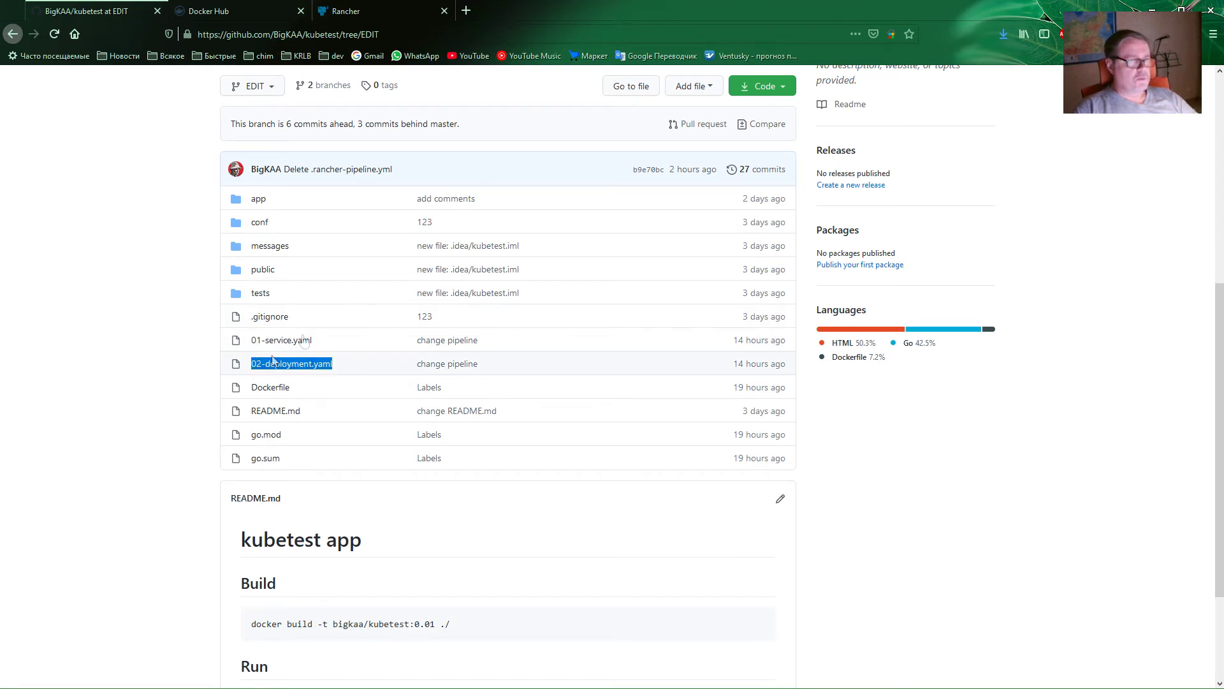
click(370, 12)
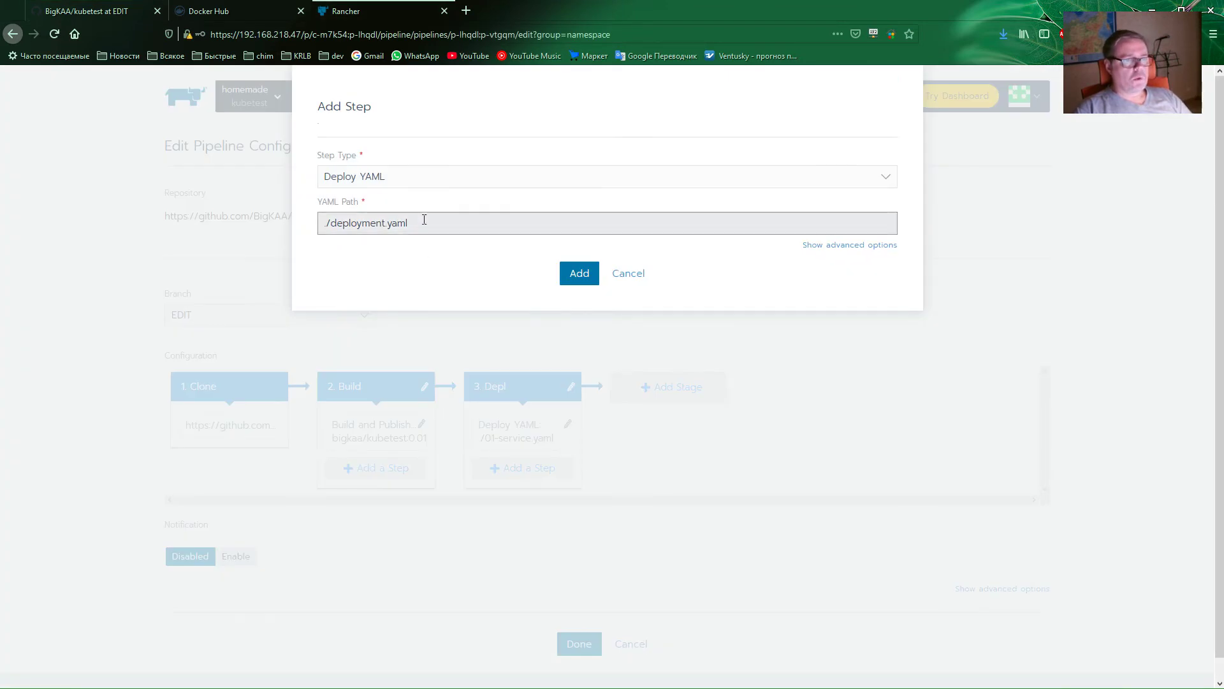
drag(424, 219, 338, 223)
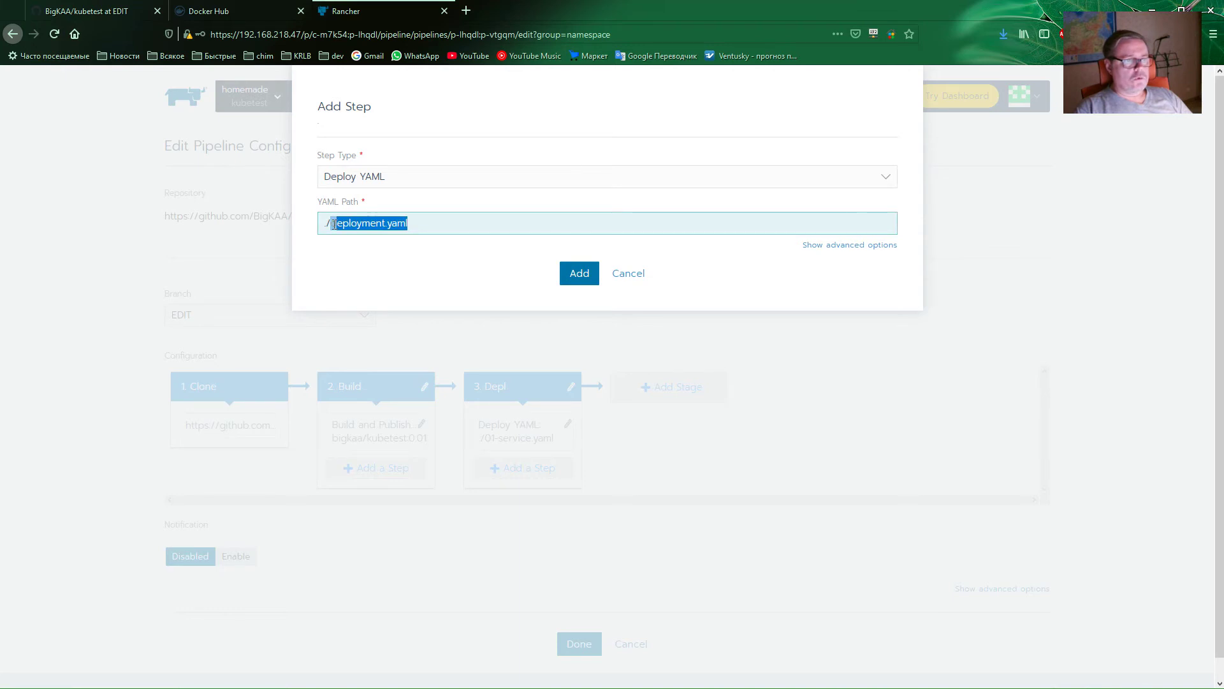
key(ctrl+v)
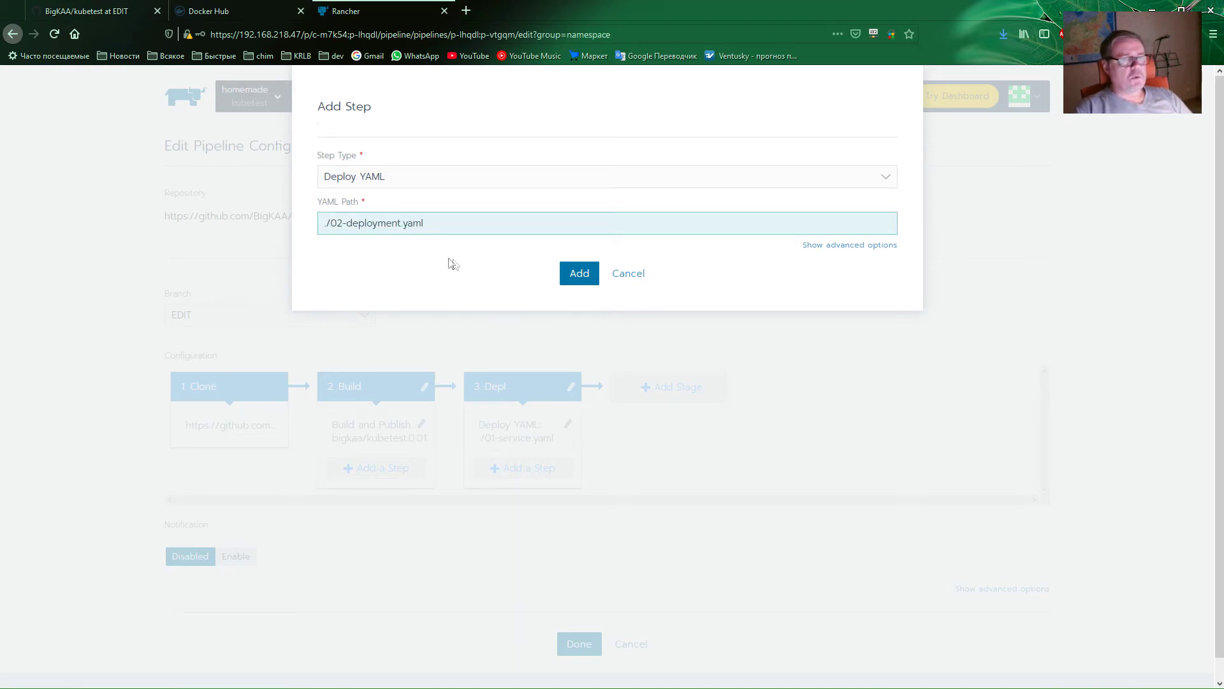
click(571, 276)
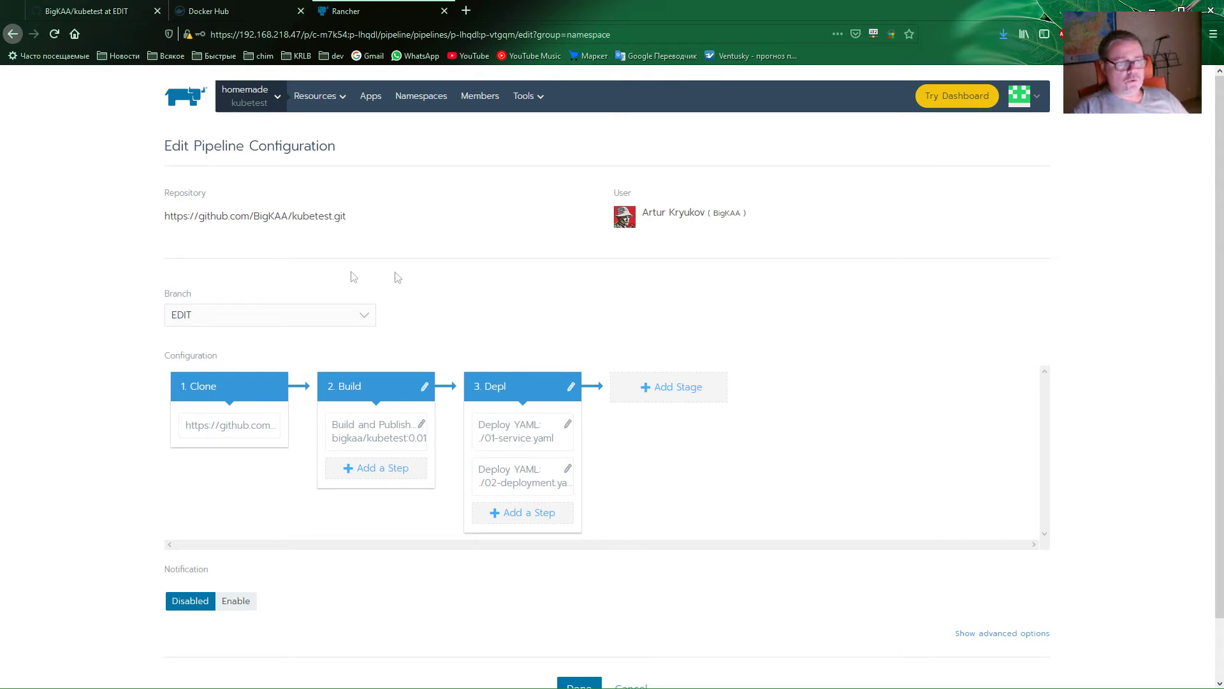
scroll(139, 329, down, 2)
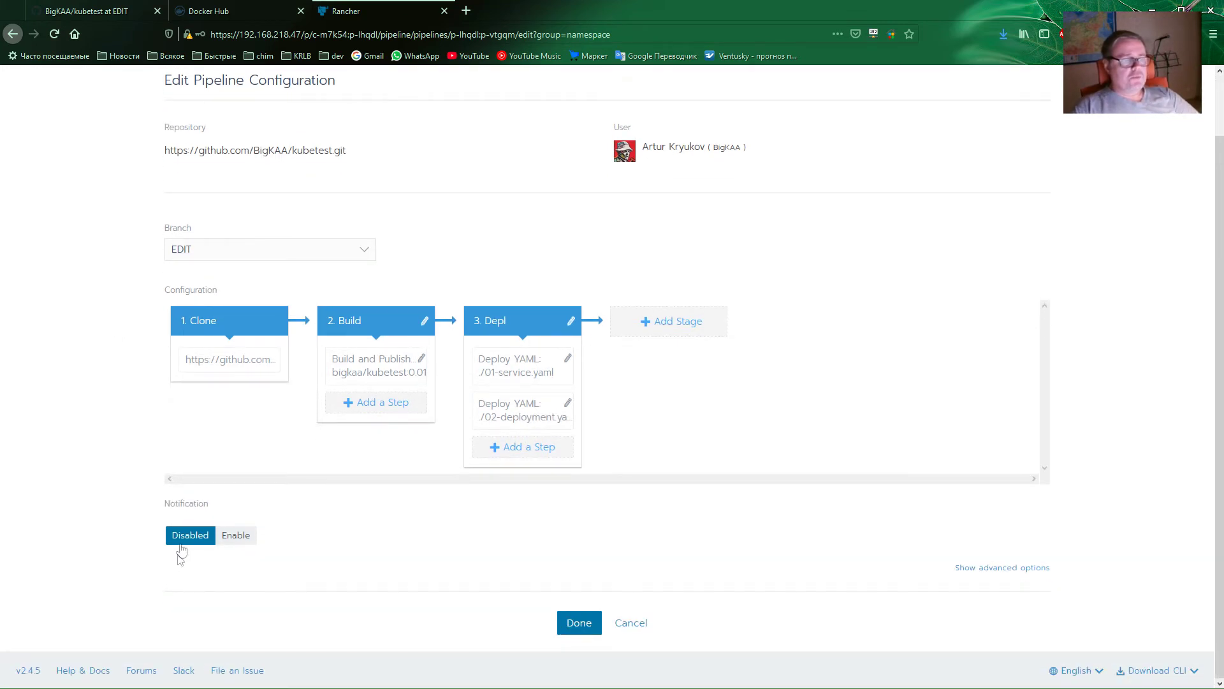
click(224, 537)
scroll(101, 504, down, 4)
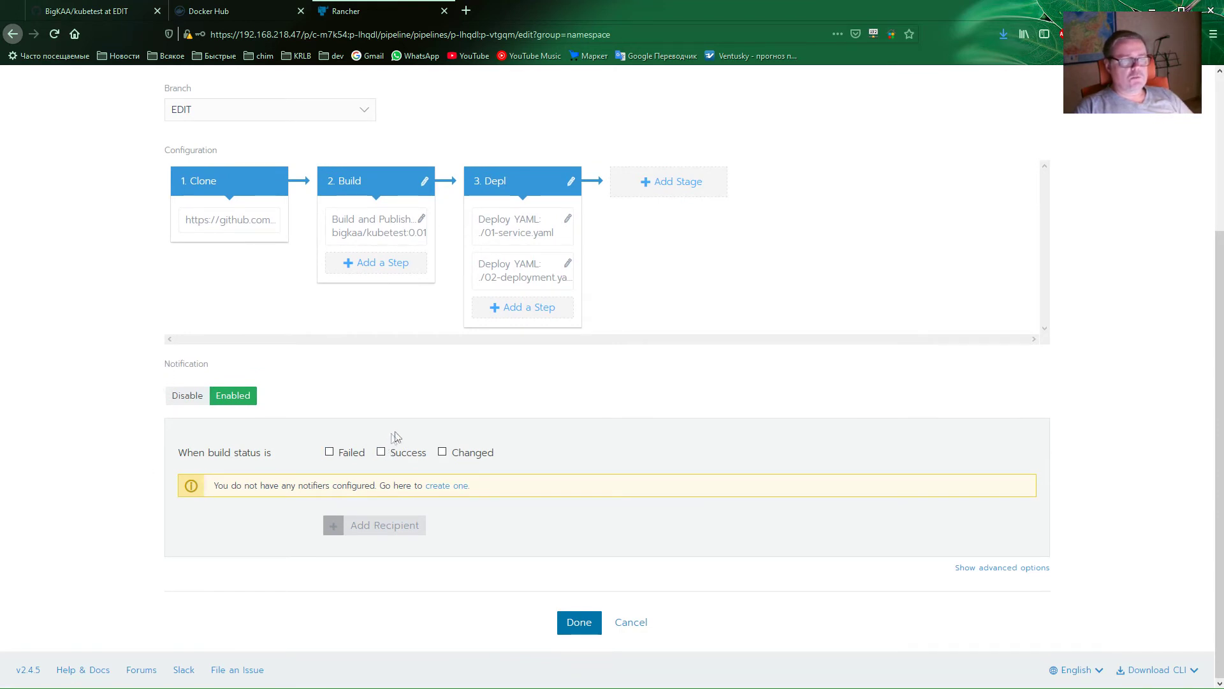
click(187, 397)
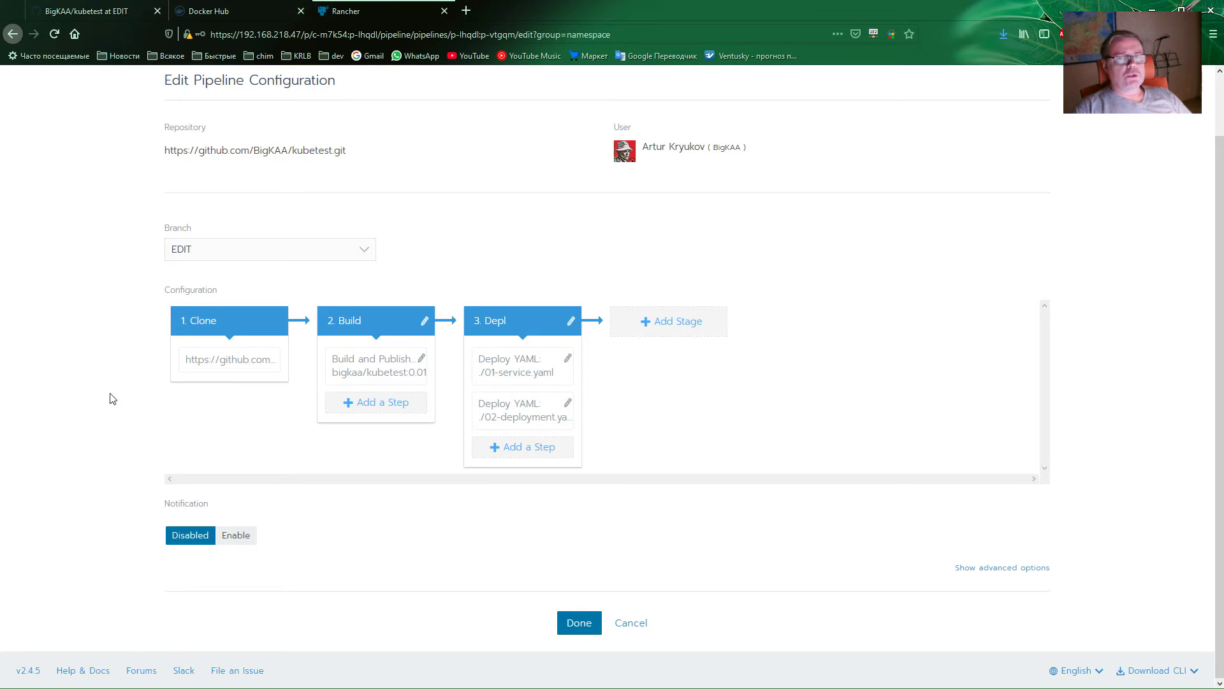
- Save the pipeline configuration, pushing it automatically to the remote repository's EDIT branch, and refresh the branch's GitHub page
click(146, 11)
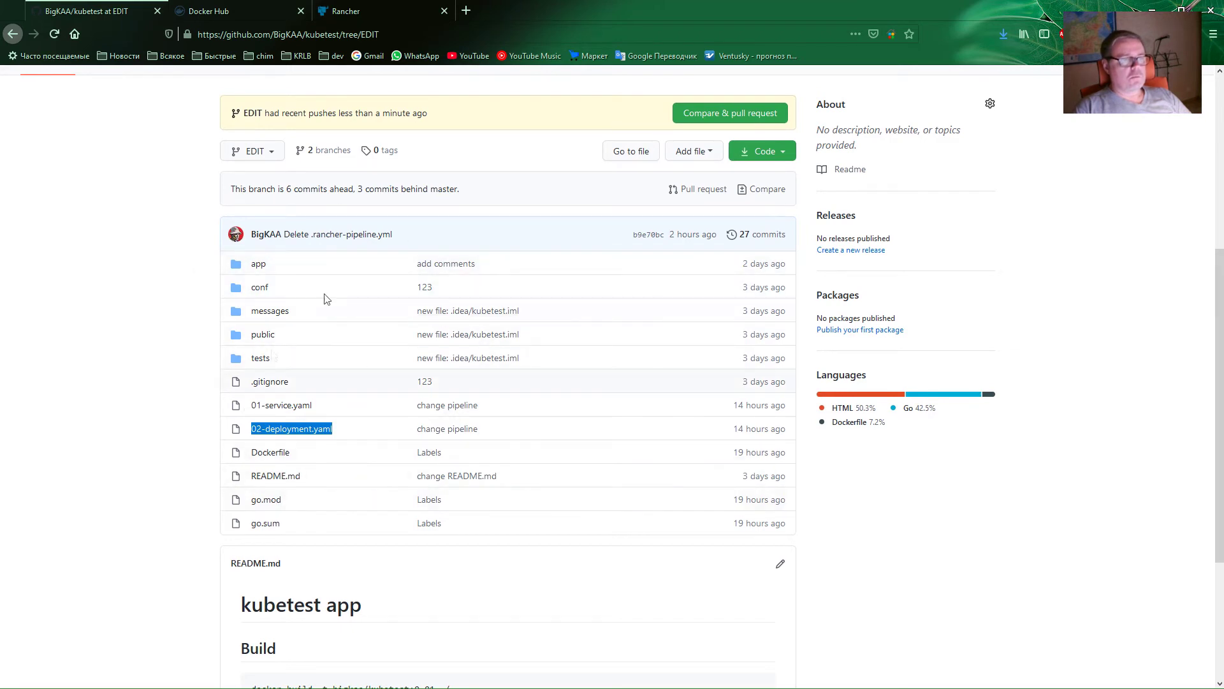
scroll(191, 382, up, 2)
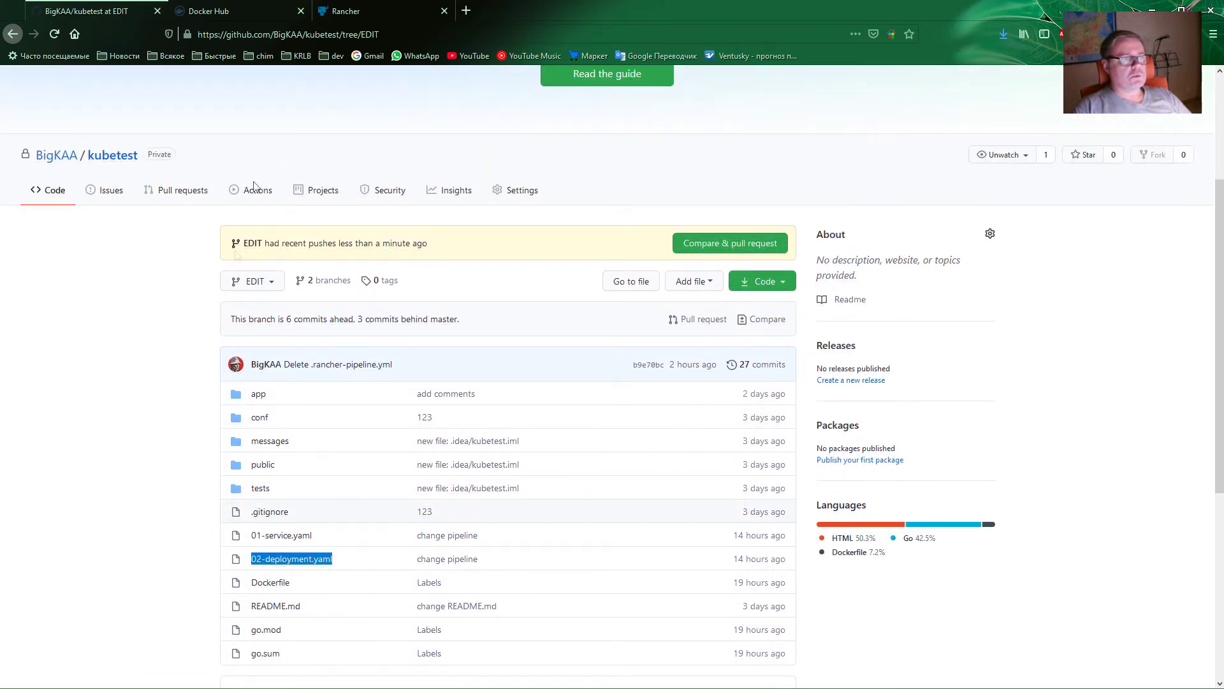
scroll(172, 396, down, 2)
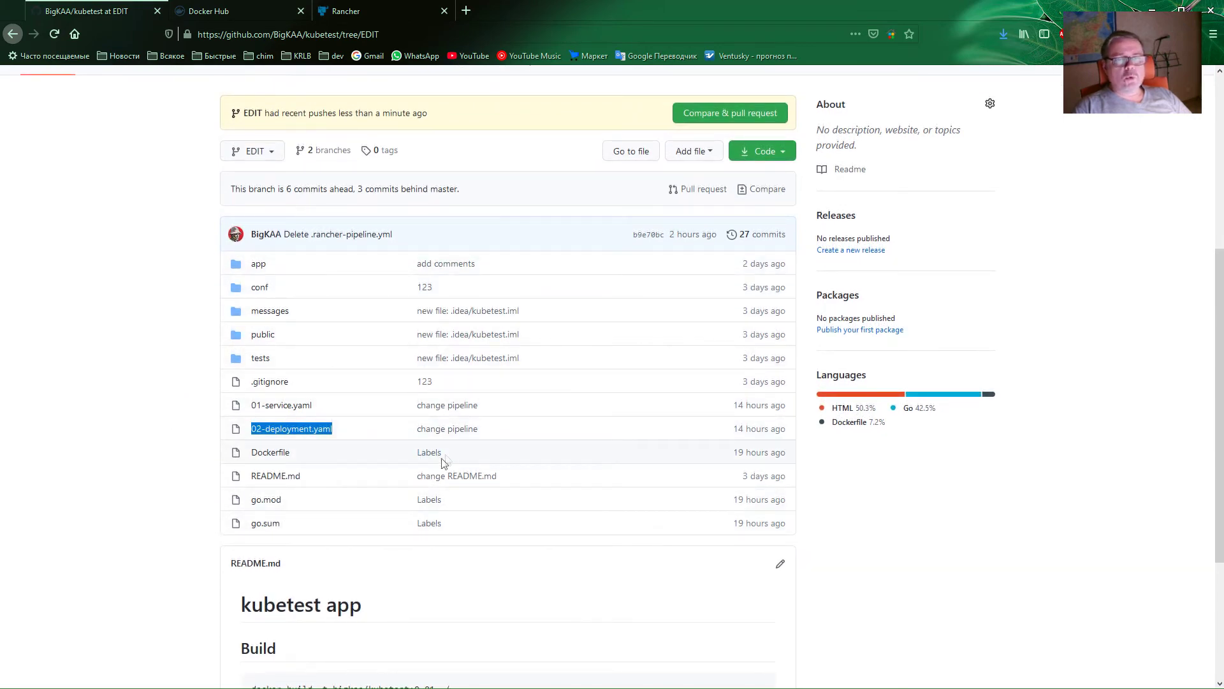
click(341, 8)
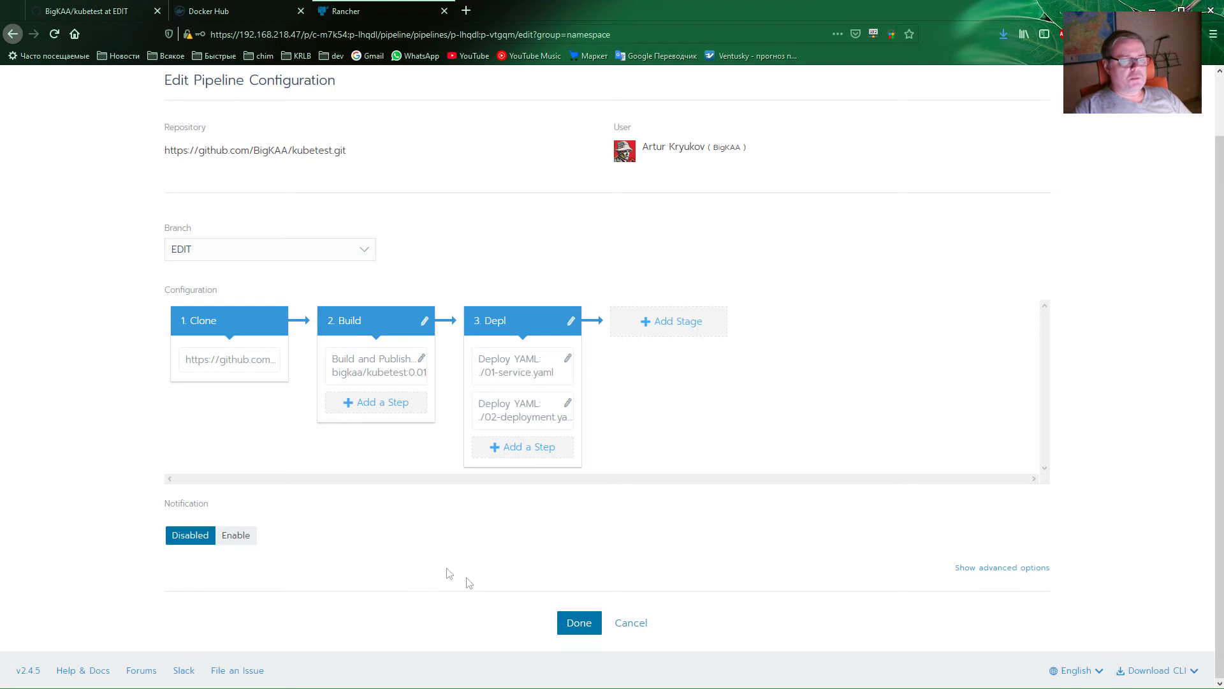
click(569, 624)
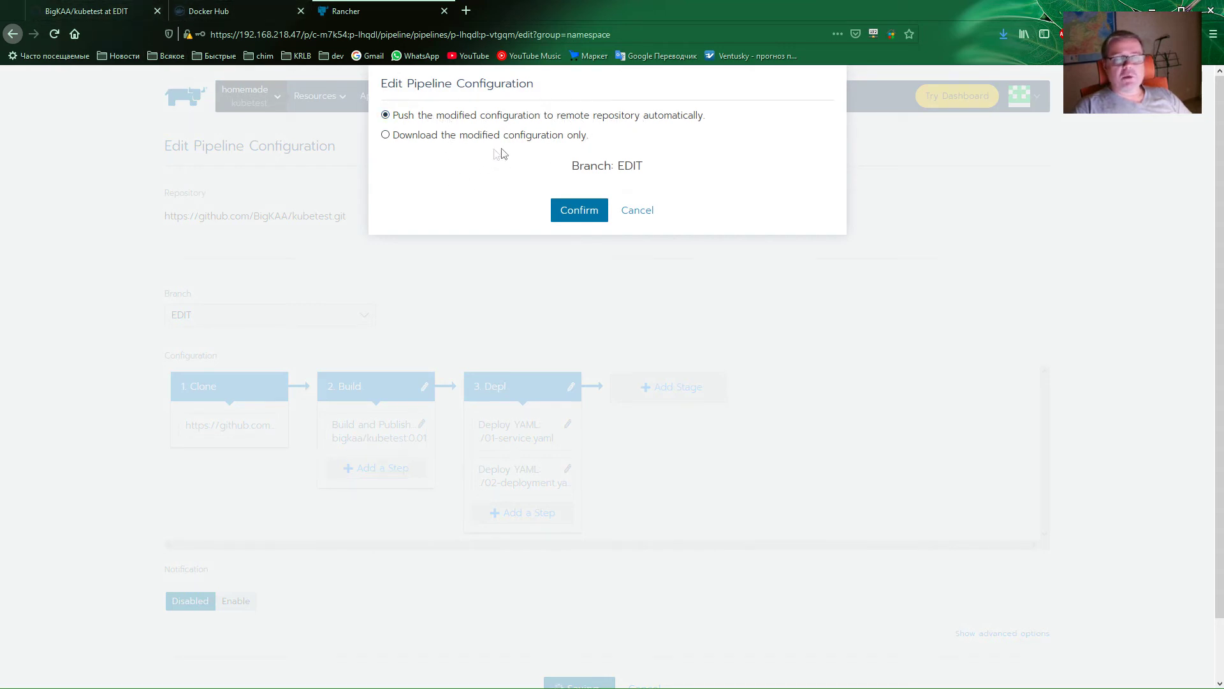
click(581, 216)
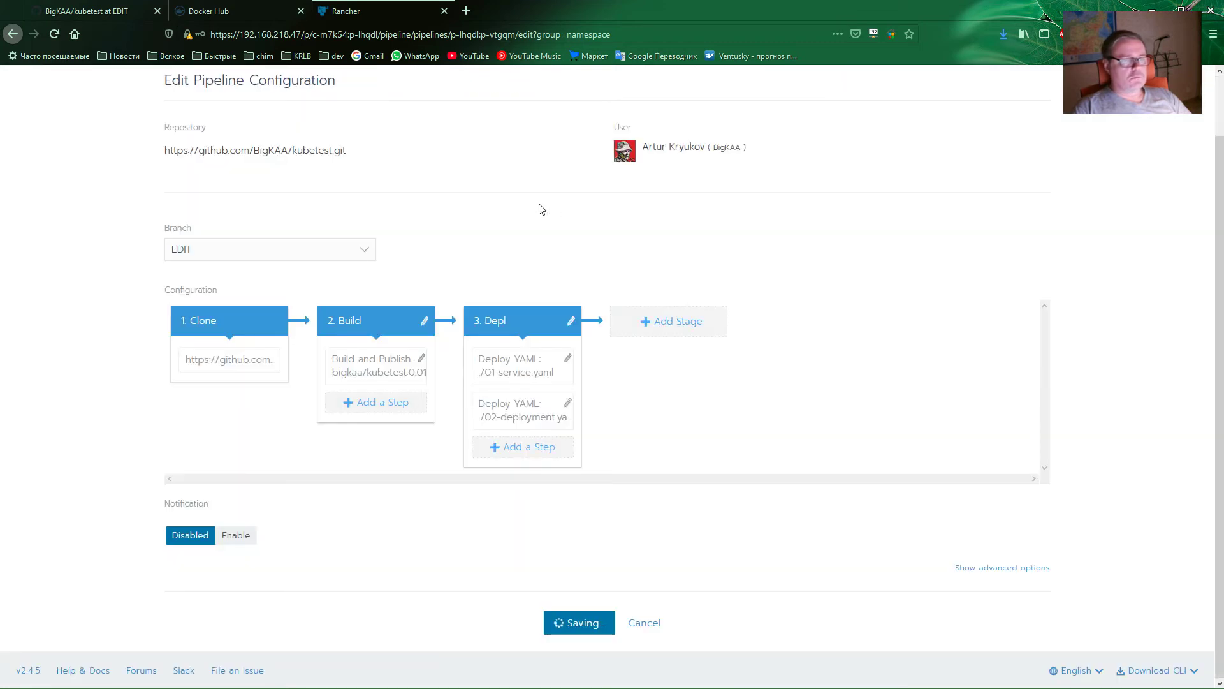
click(125, 20)
click(58, 33)
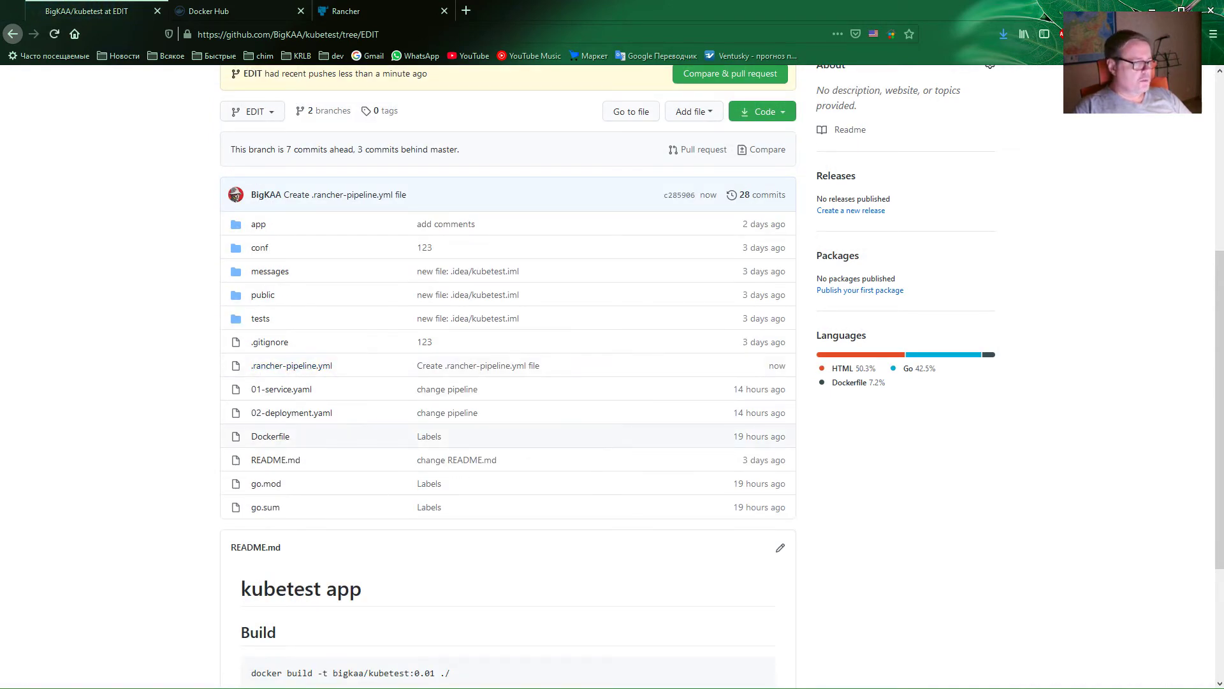
- Switch to Visual Studio Code, pull the remote changes into the kubetest project and return to its file list
key(alt+Tab)
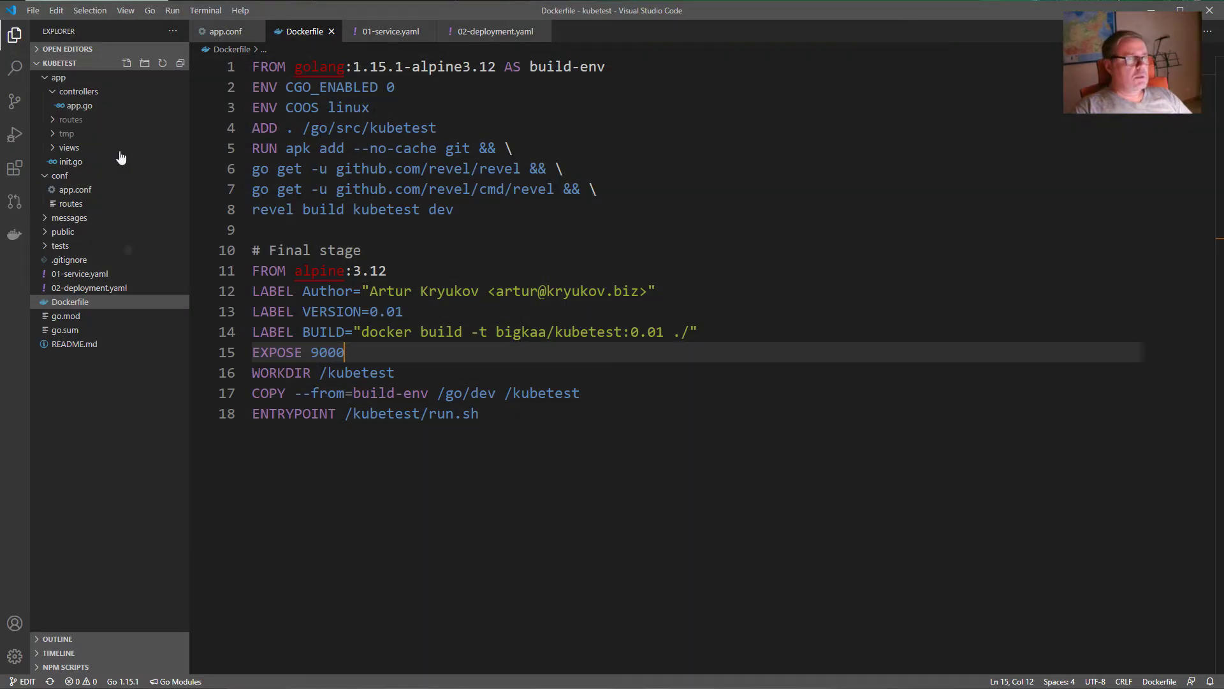
click(173, 32)
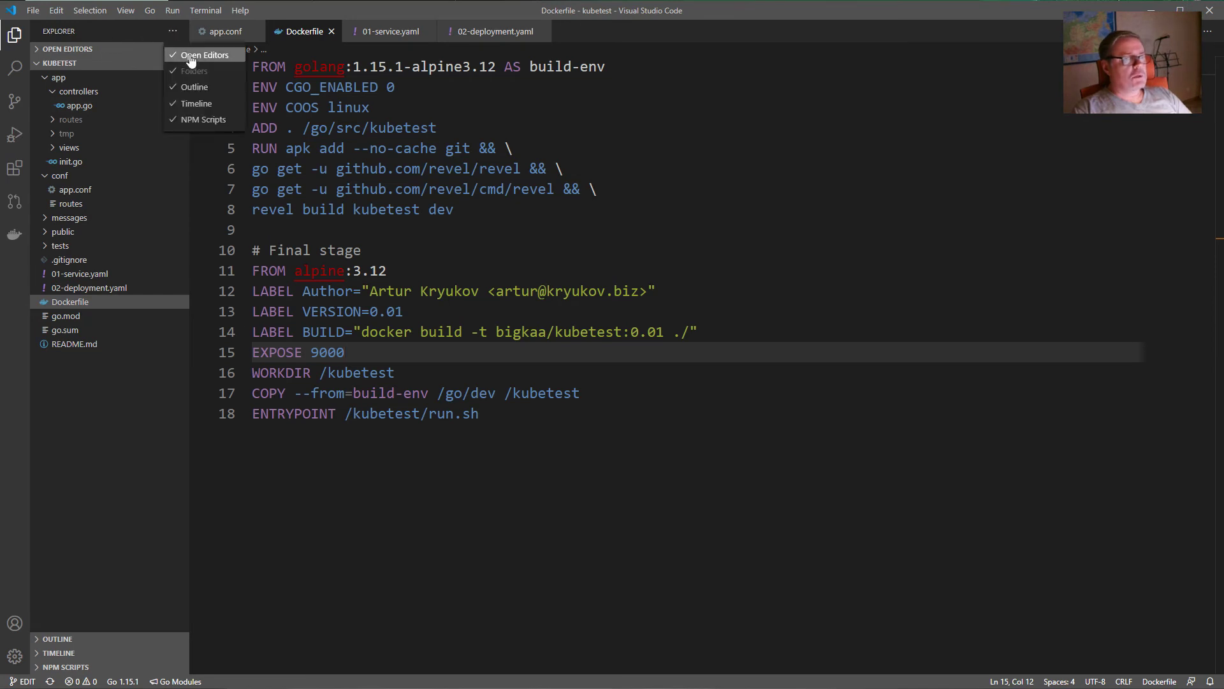
click(14, 102)
click(14, 101)
click(172, 31)
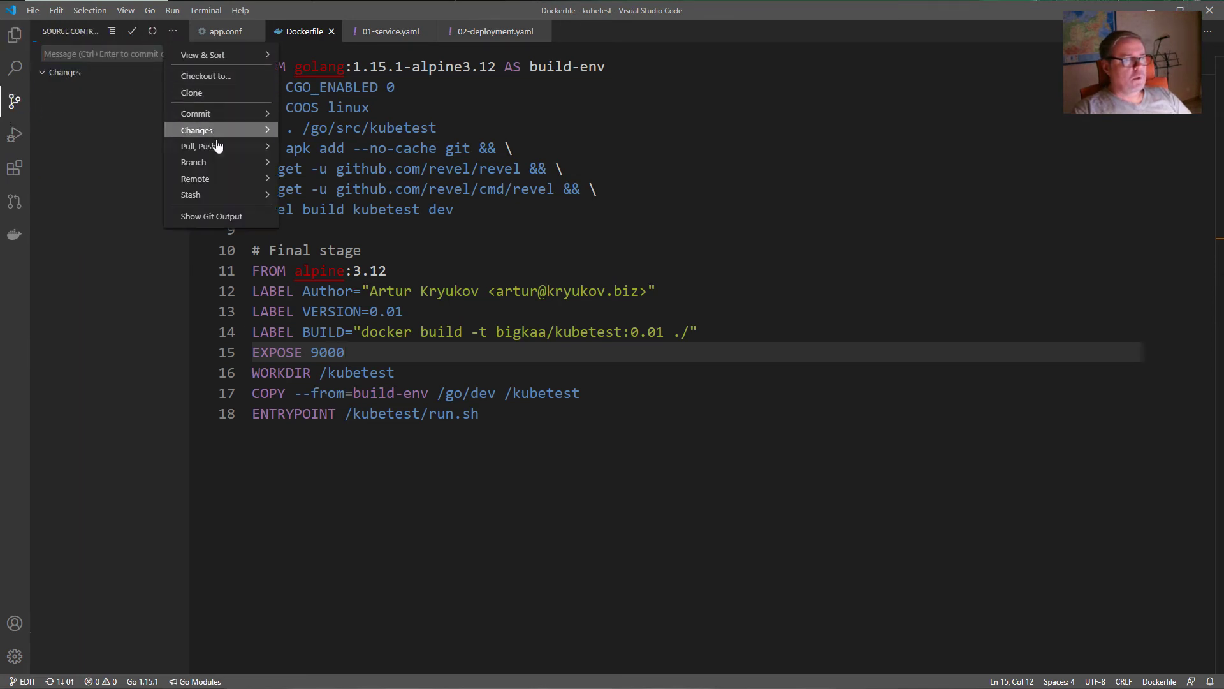
mouse_move(217, 145)
click(301, 169)
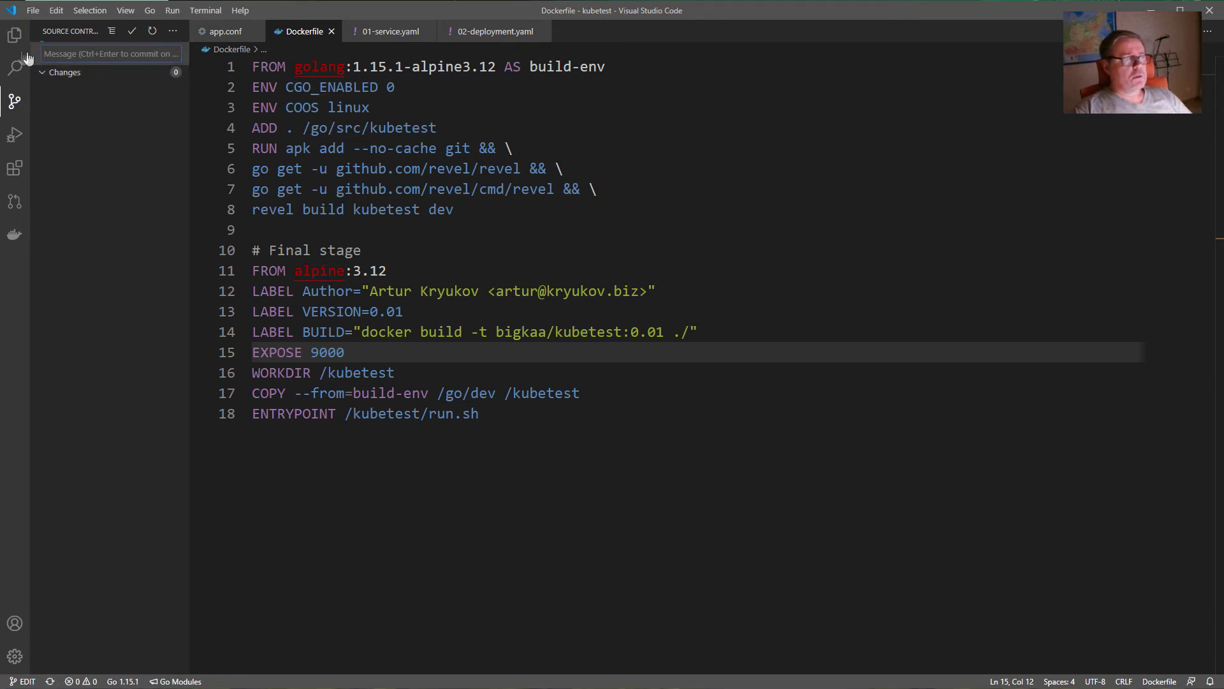
click(14, 35)
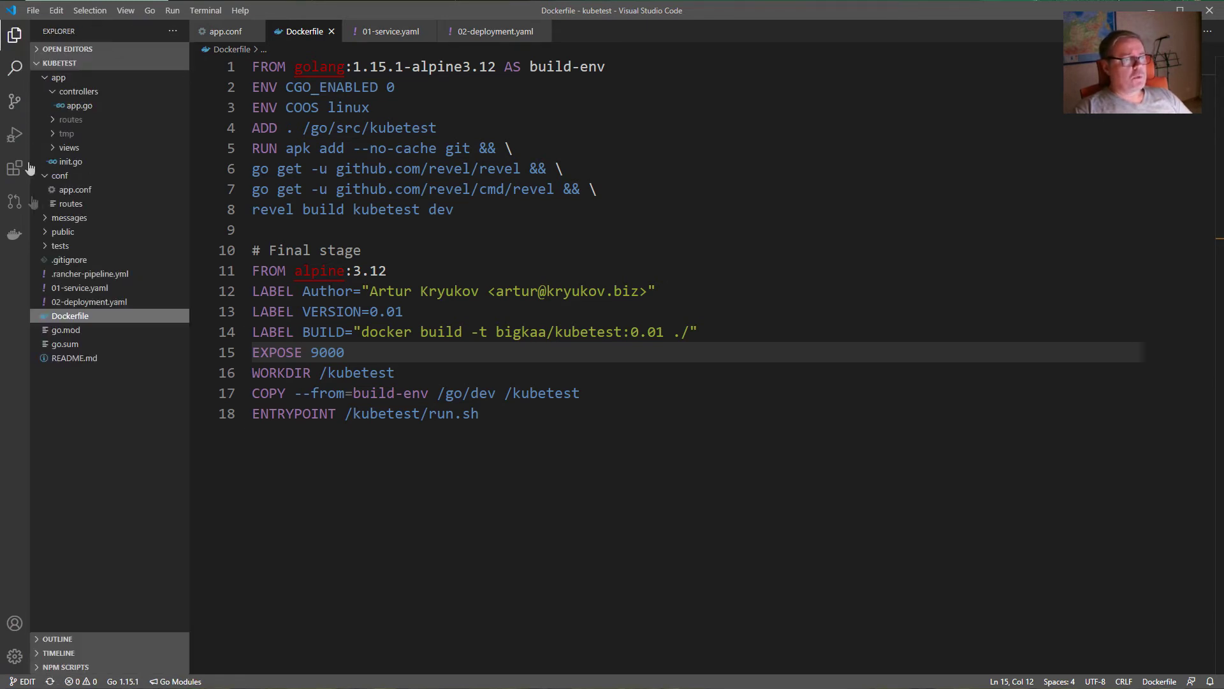
- Open .rancher-pipeline.yml and examine its Build and Depl stages, their steps and the publishImageConfig section
click(90, 273)
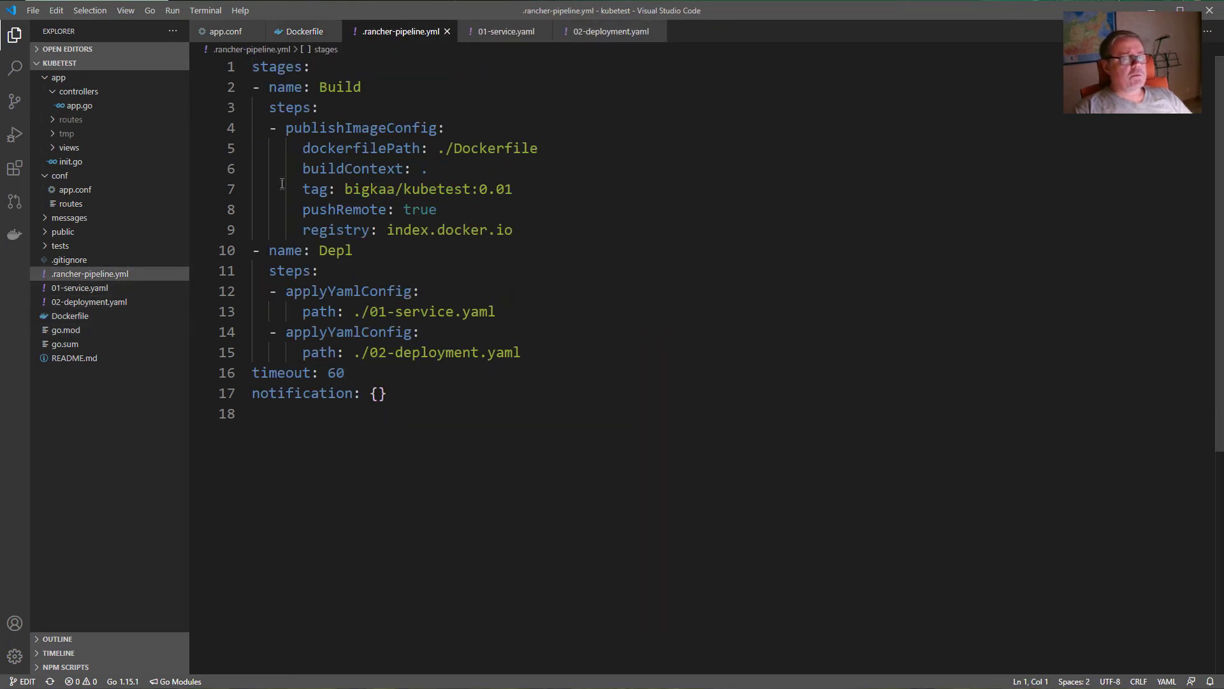
double_click(266, 68)
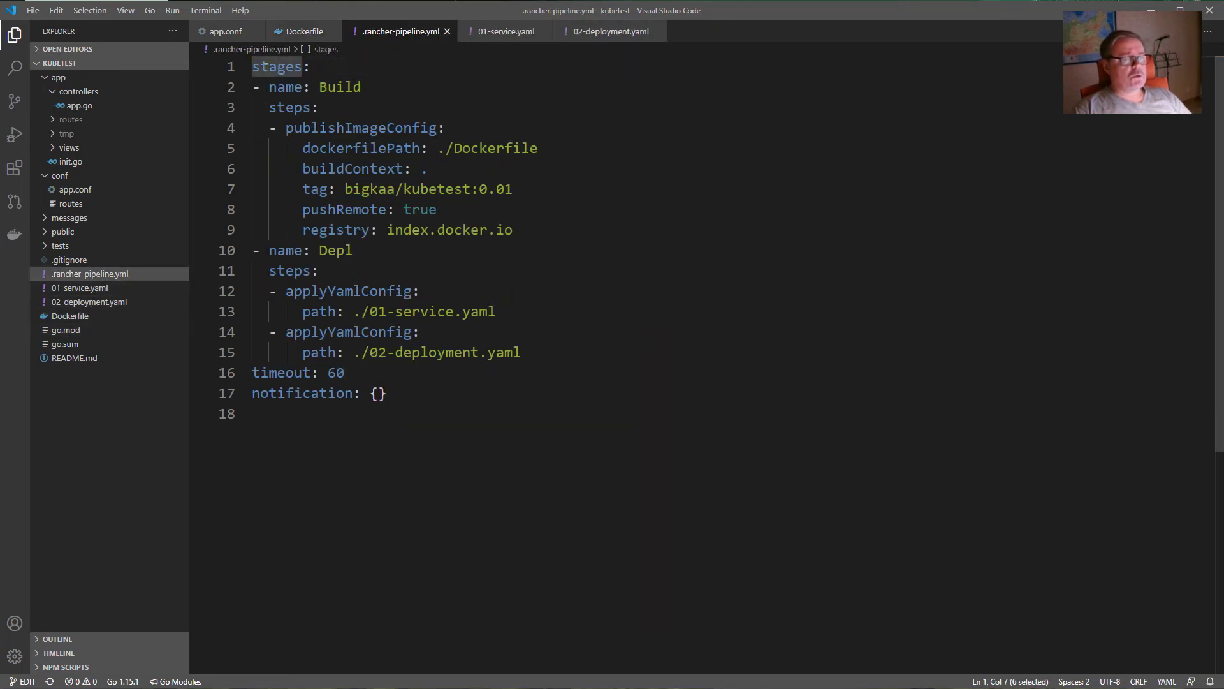
double_click(329, 87)
double_click(333, 251)
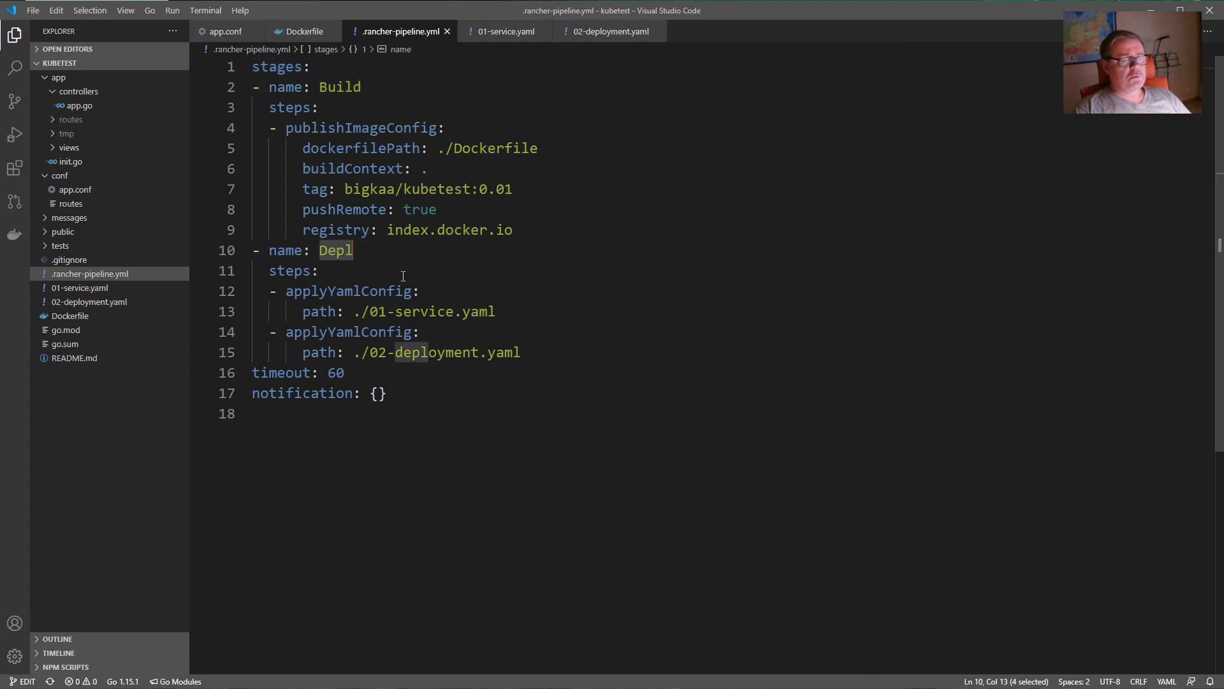
click(296, 109)
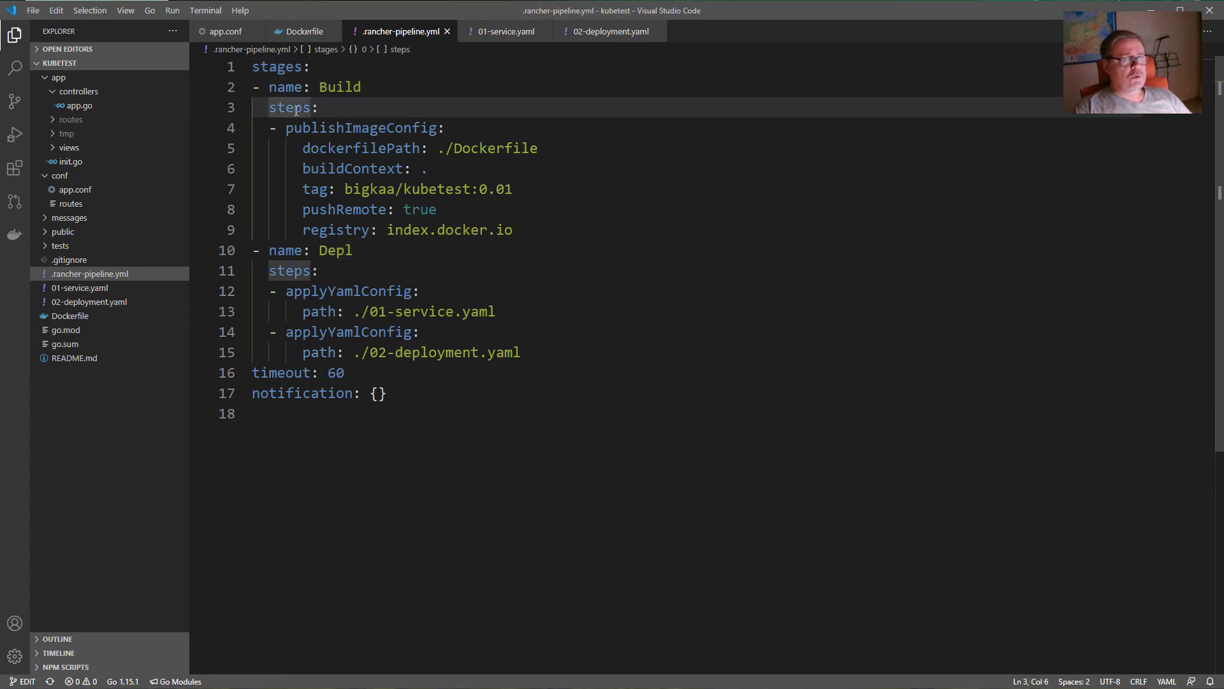
double_click(343, 129)
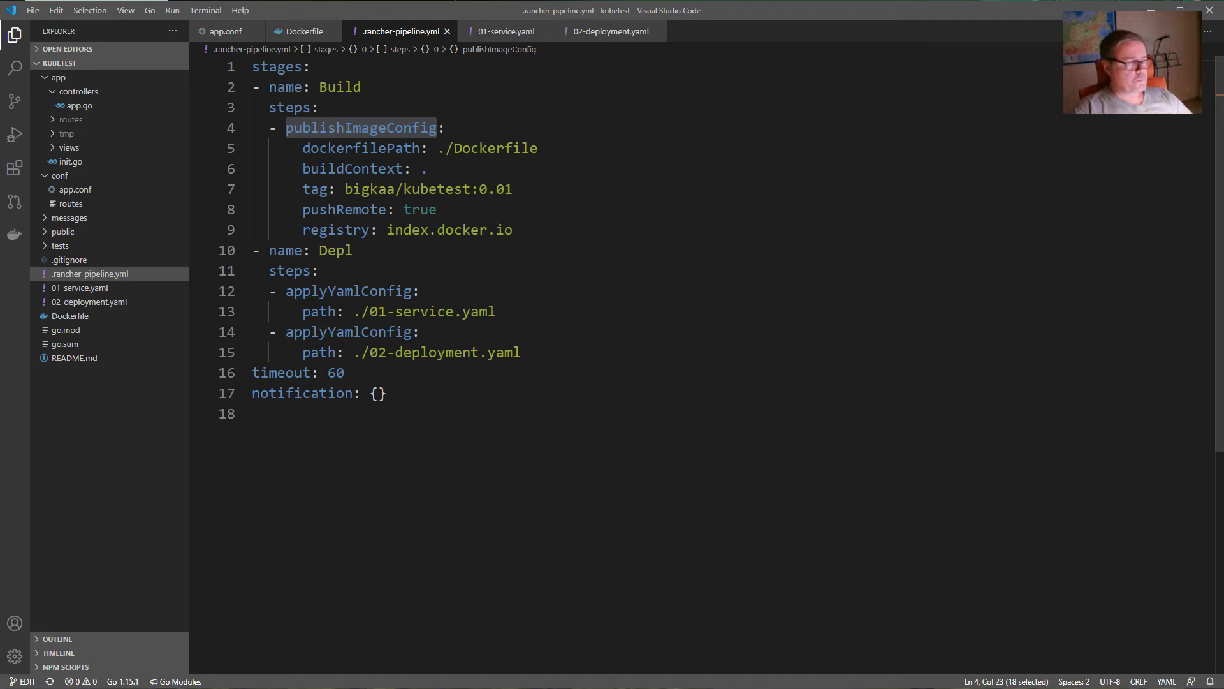
- Switch back to Rancher in the browser, turn off the Push trigger in the BigKAA/kubetest pipeline's settings and save
key(alt+Tab)
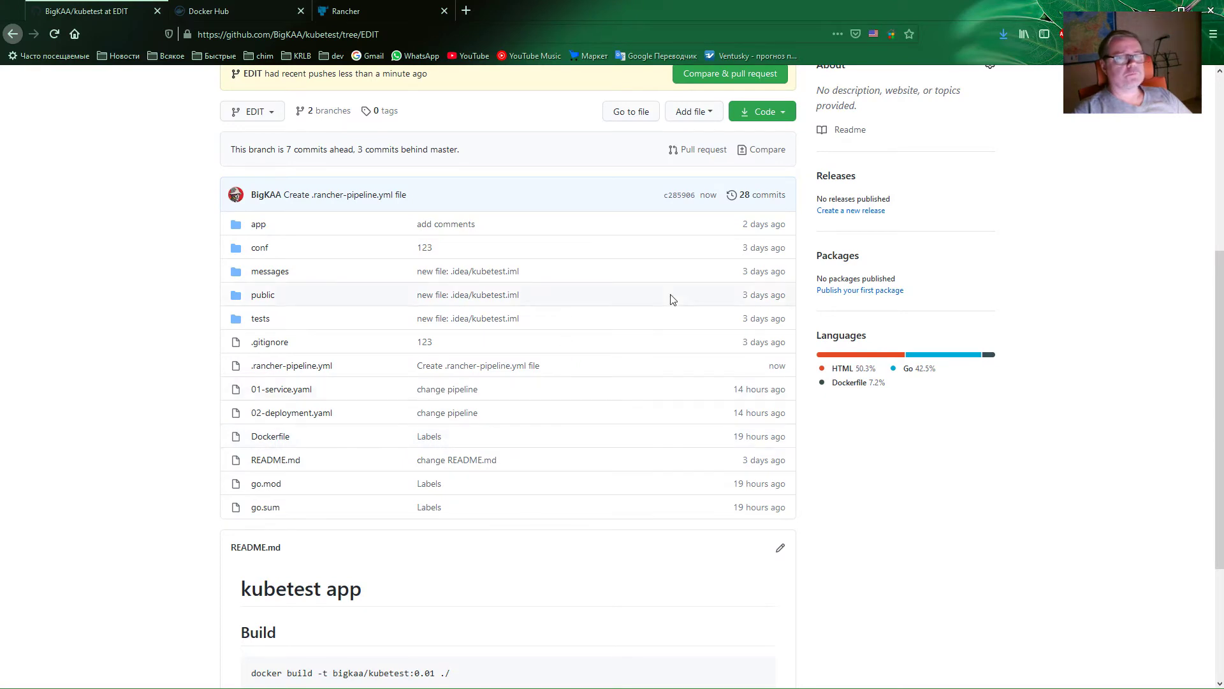
click(400, 13)
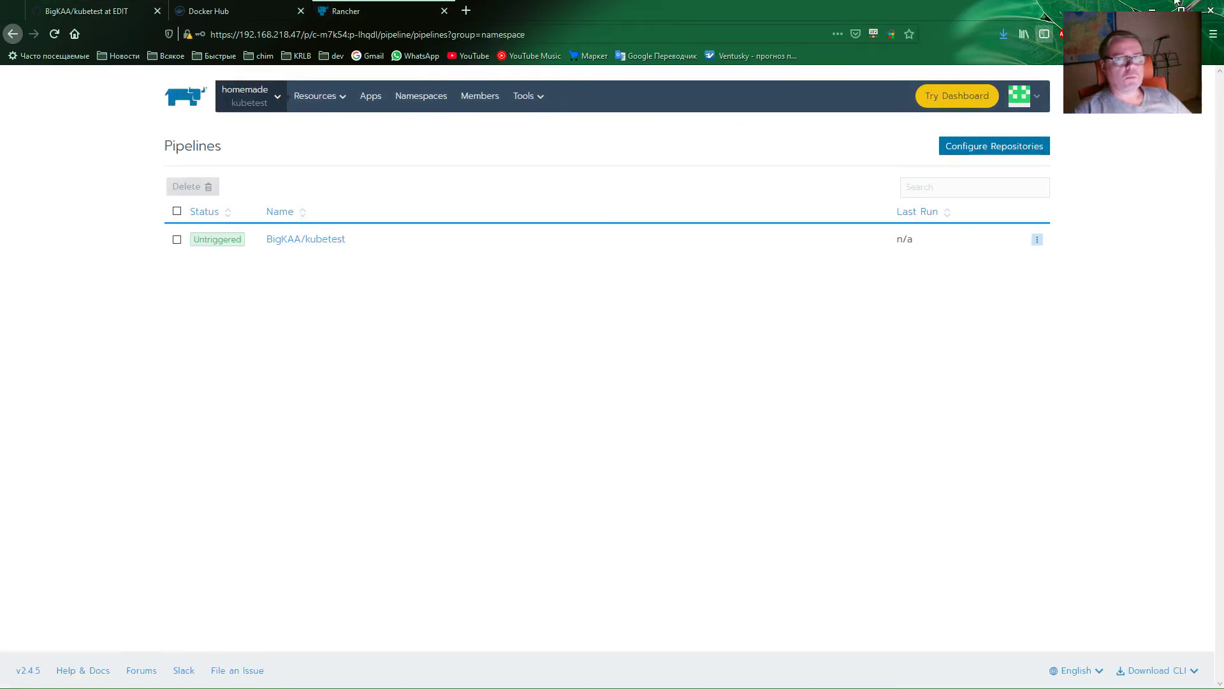
click(1038, 240)
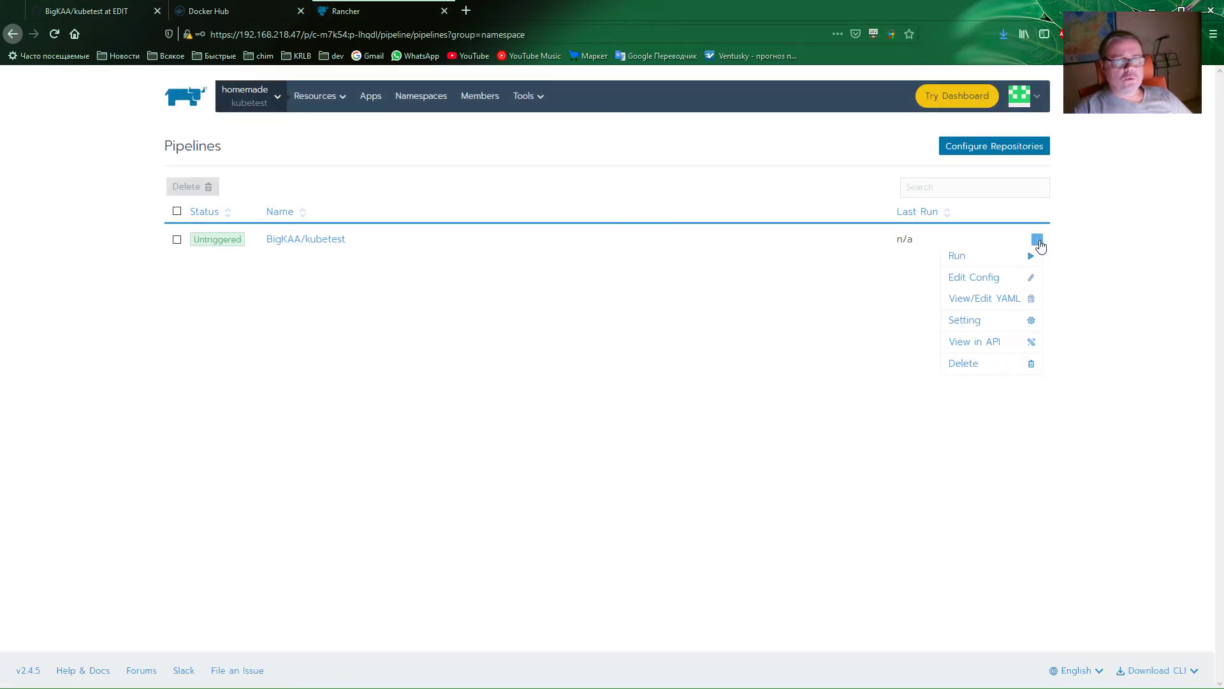
click(996, 324)
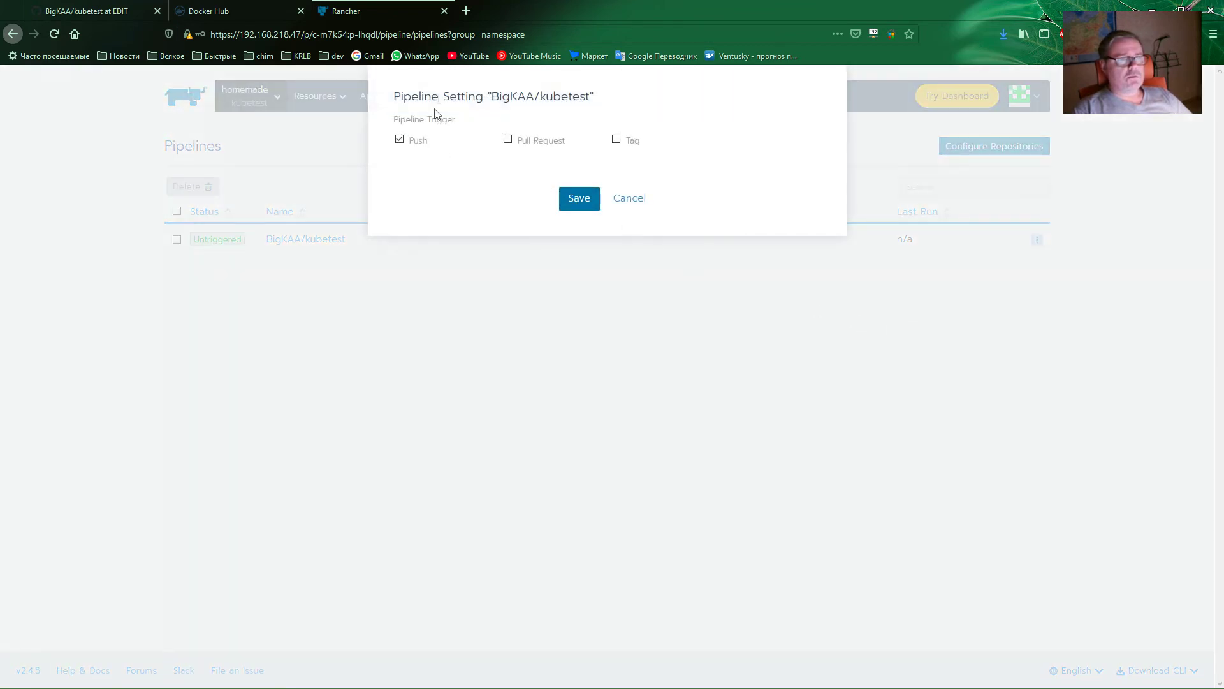
click(399, 139)
click(578, 199)
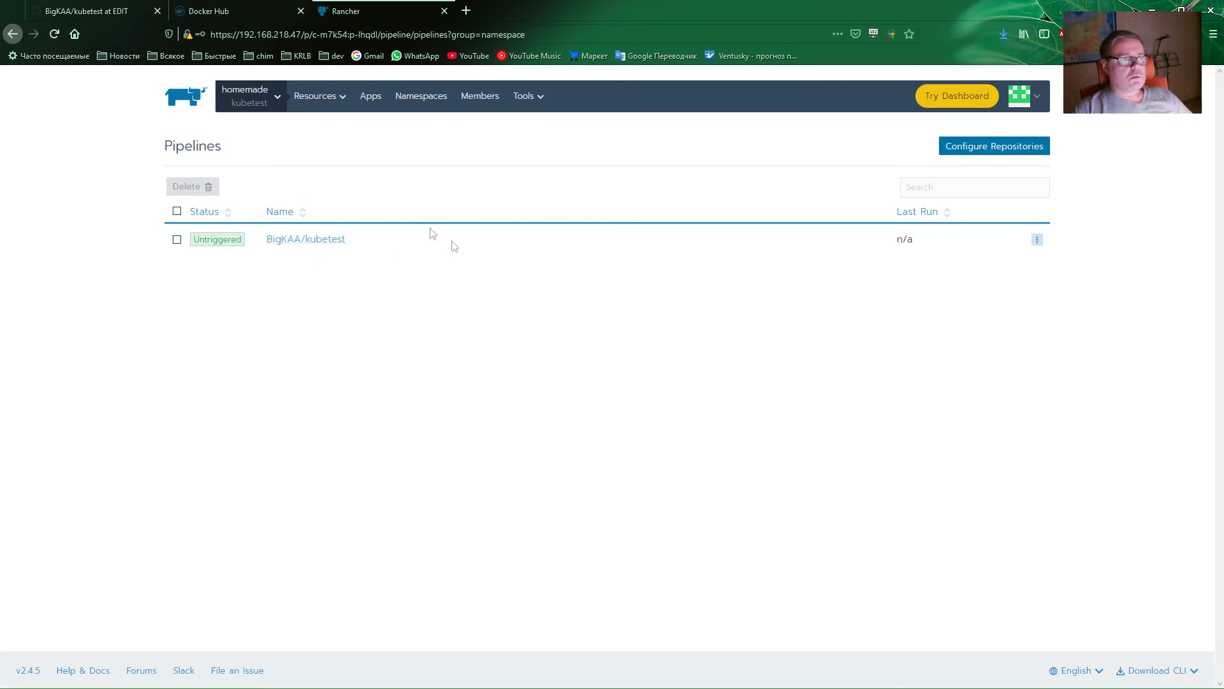
- Open the kubetest project of the homemade cluster in a second browser tab and show its workloads
click(259, 99)
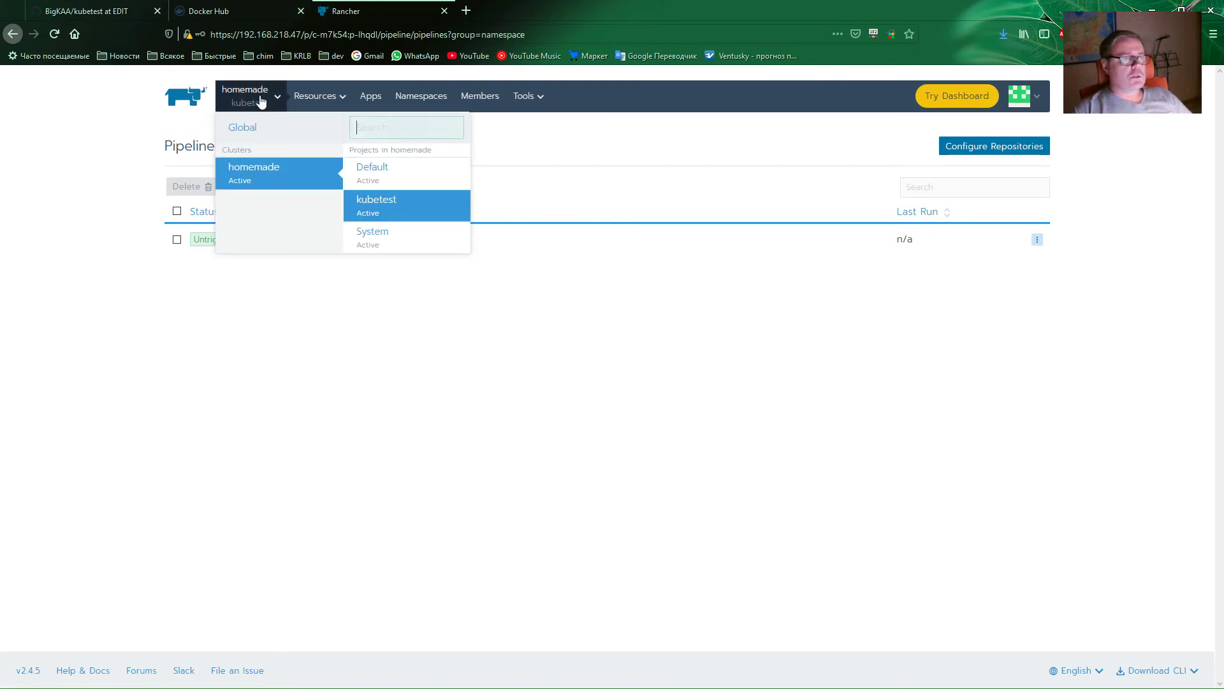
right_click(376, 203)
click(414, 212)
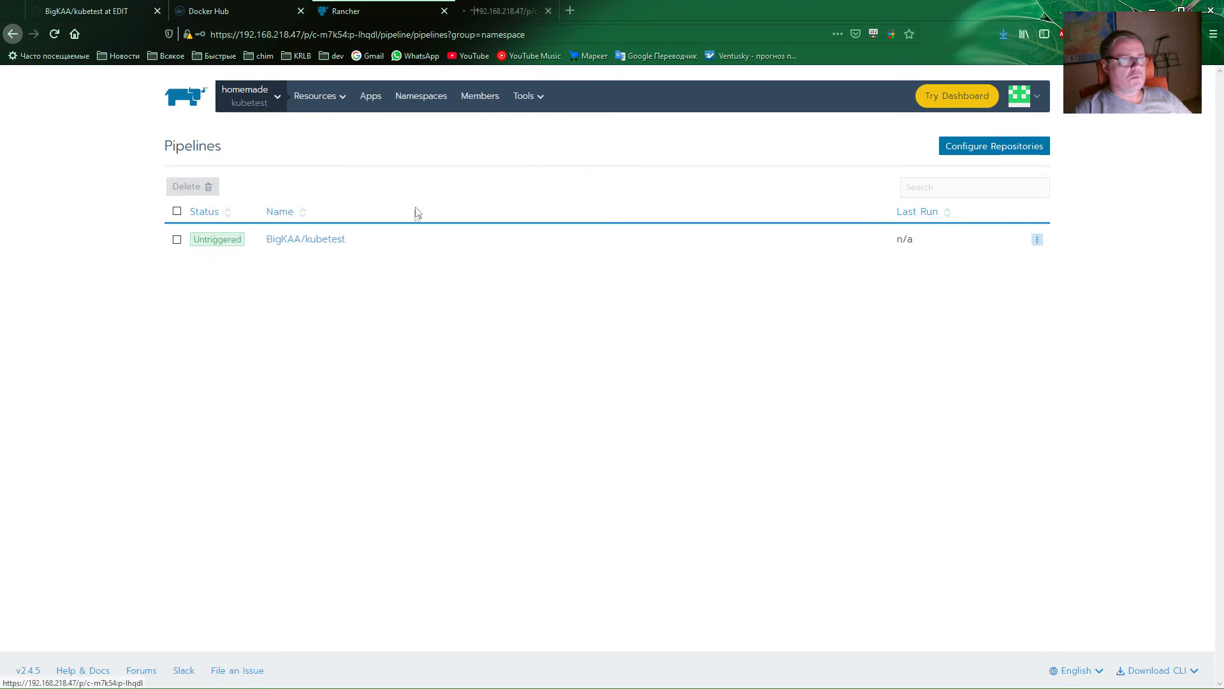
click(489, 18)
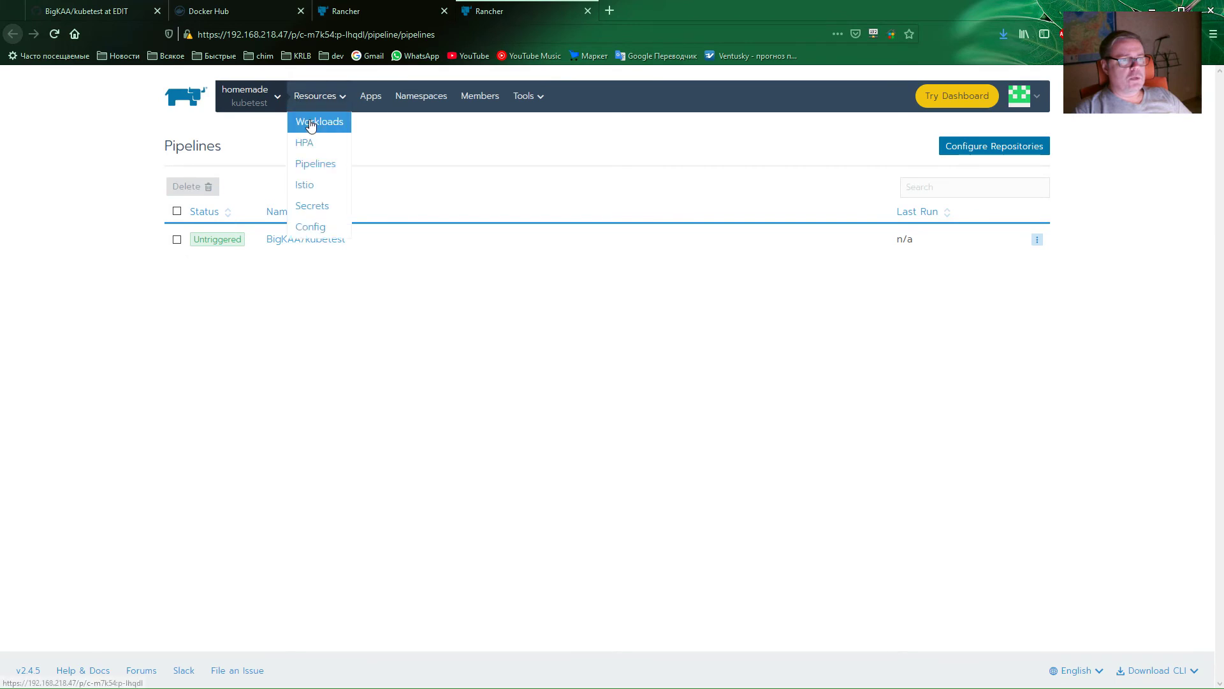
click(311, 122)
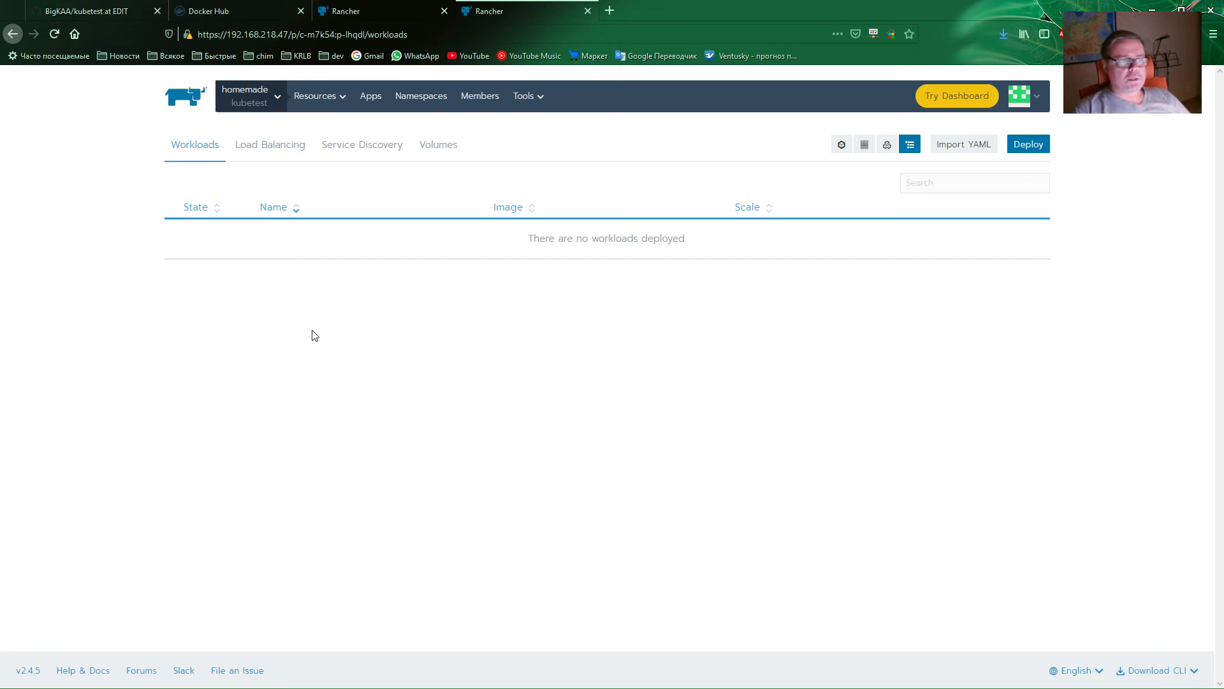
click(249, 107)
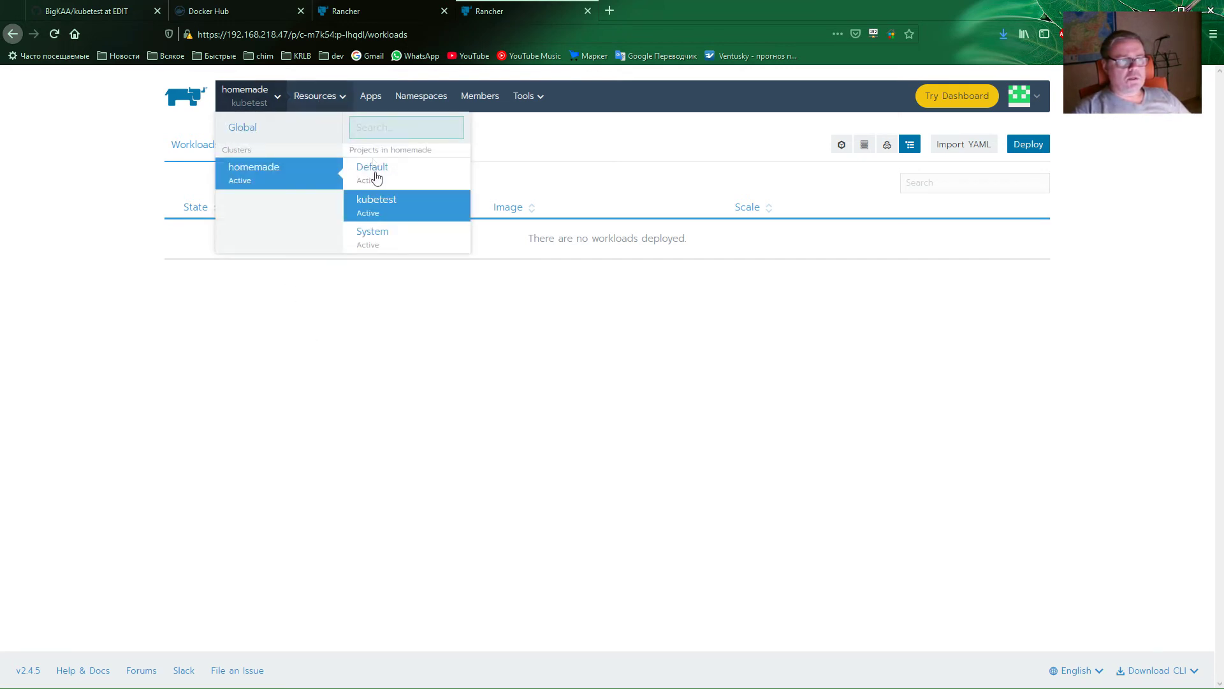
click(417, 474)
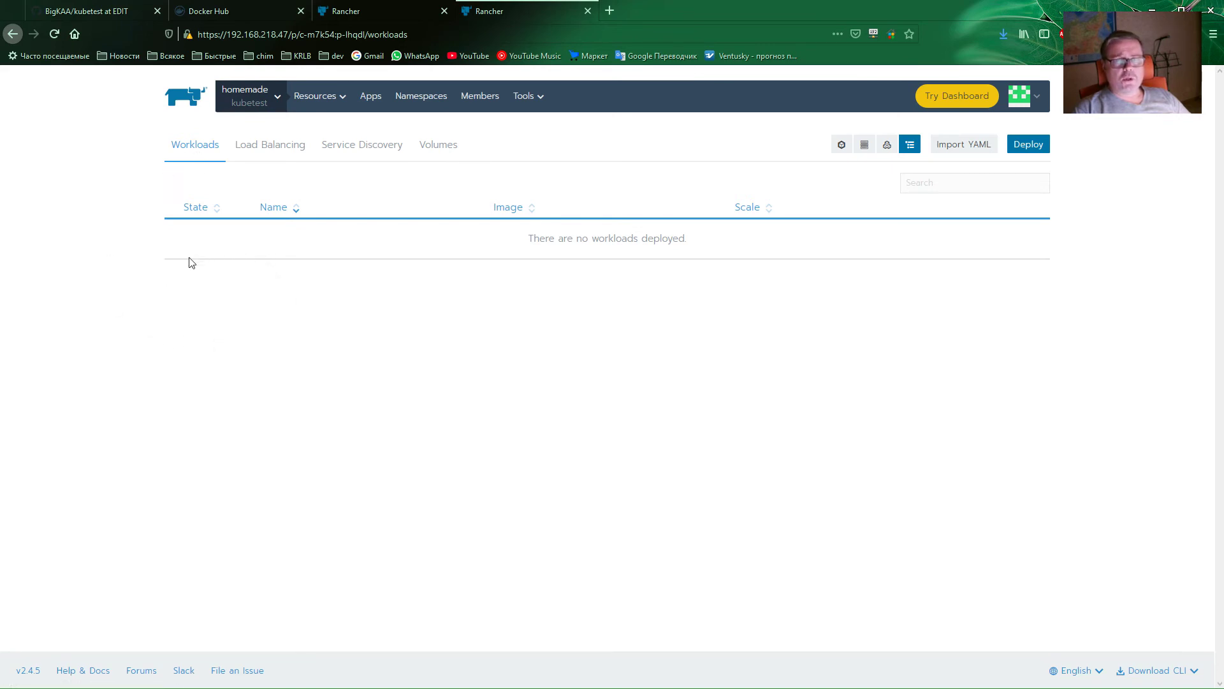
- Return to the pipelines list and run the BigKAA/kubetest pipeline on the EDIT branch
click(368, 9)
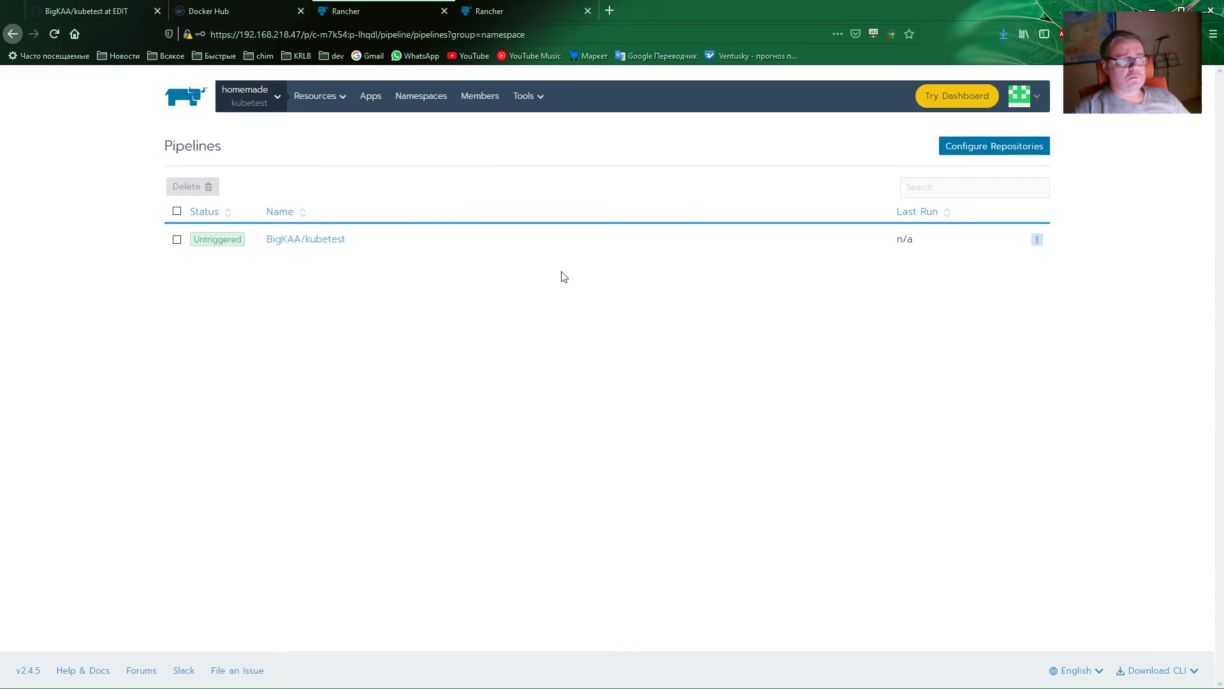
click(1038, 240)
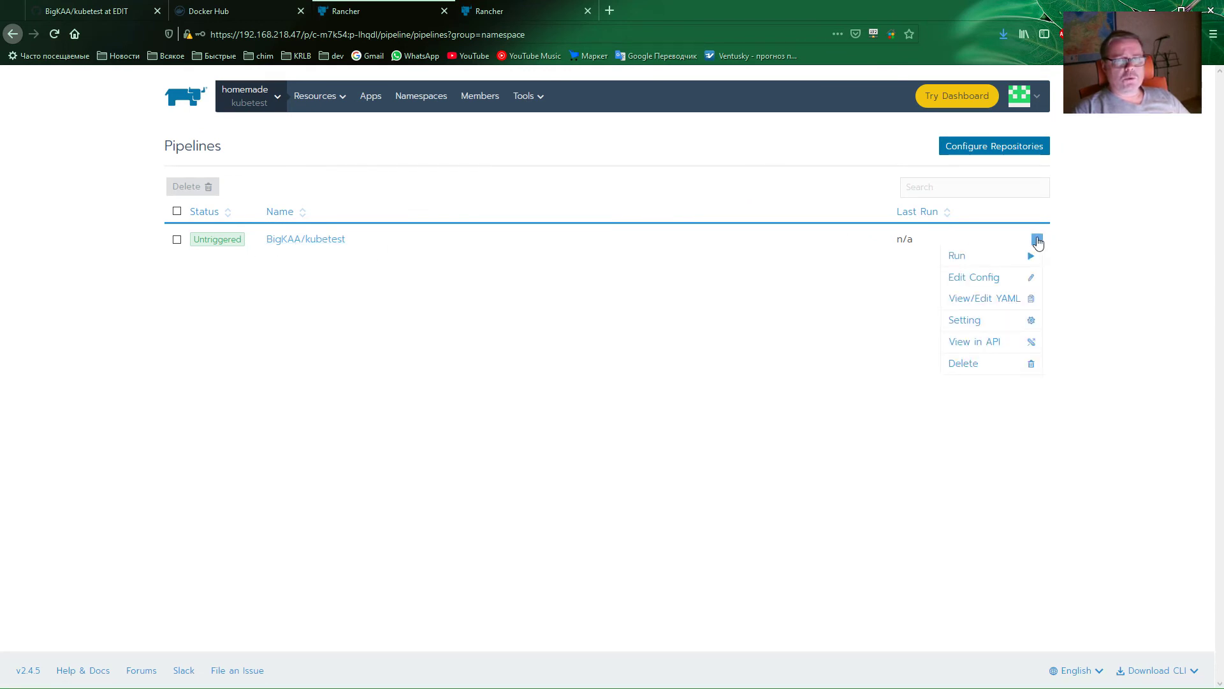
click(1006, 256)
click(495, 142)
click(459, 168)
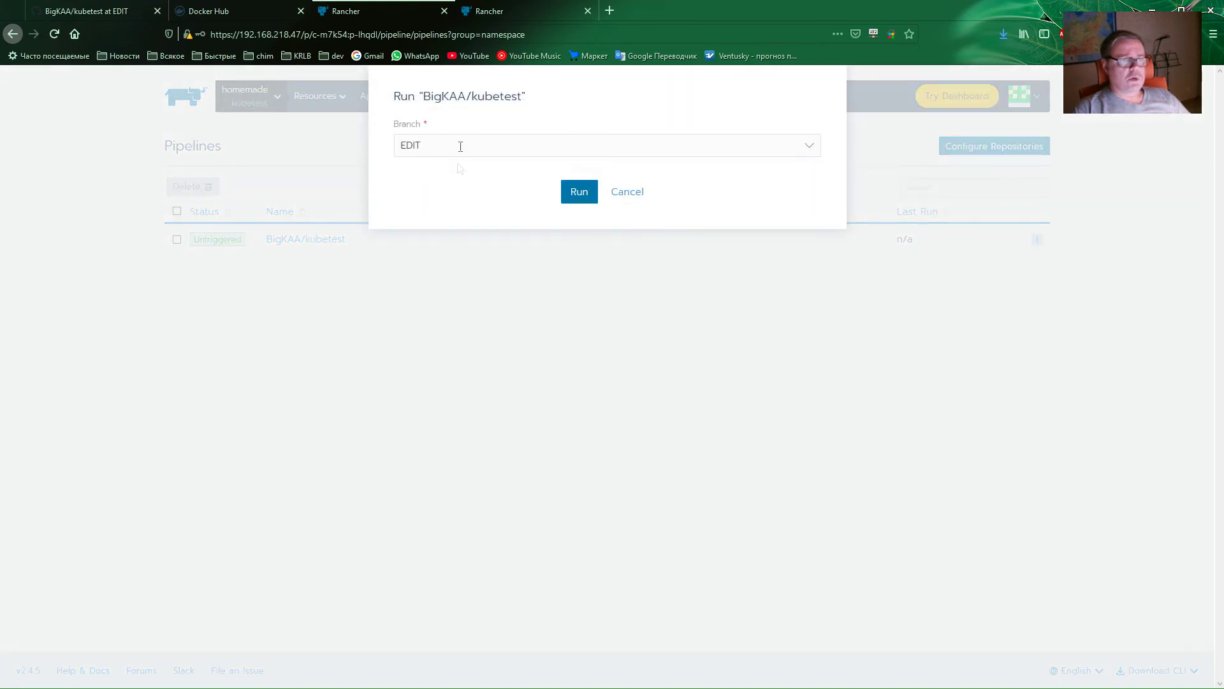
click(566, 193)
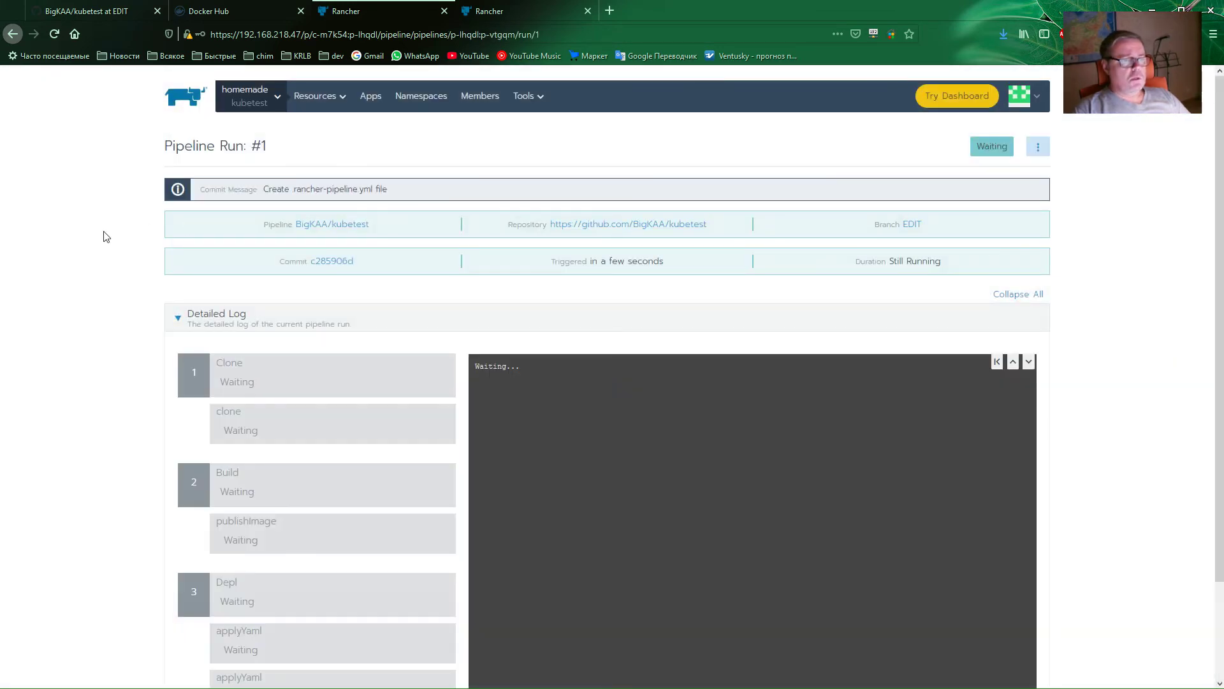
- Examine the kubetest project's workloads and the name of the pipeline namespace during the run
click(486, 14)
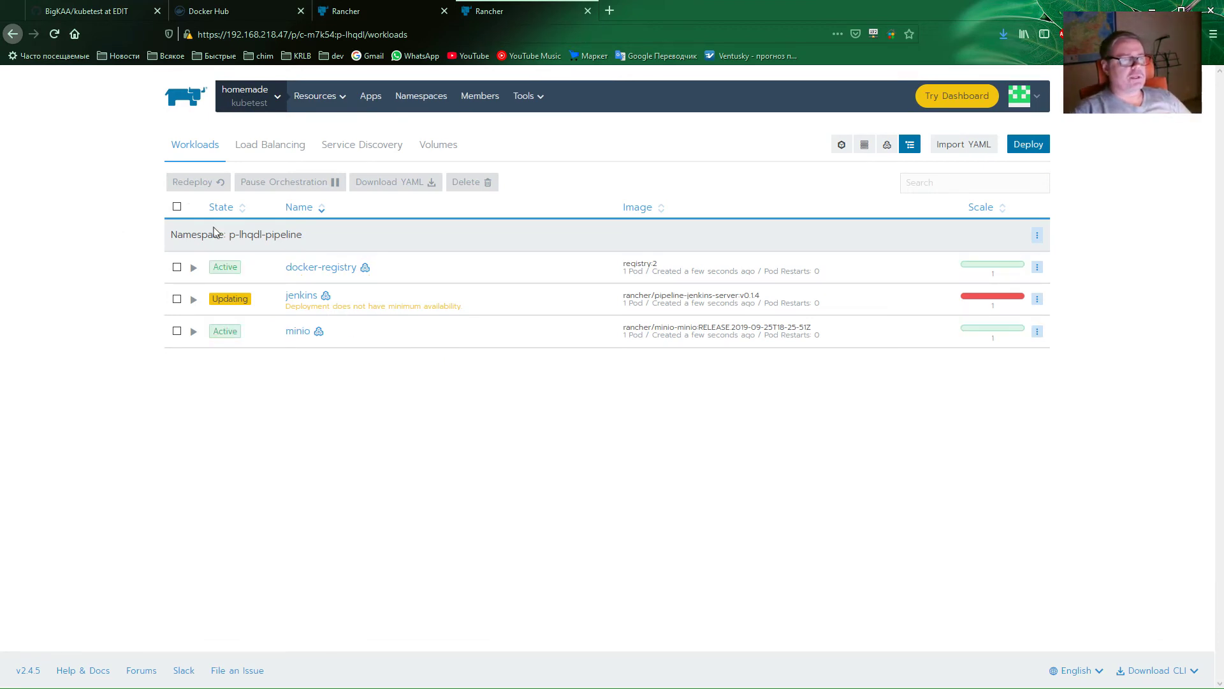
drag(231, 234, 313, 240)
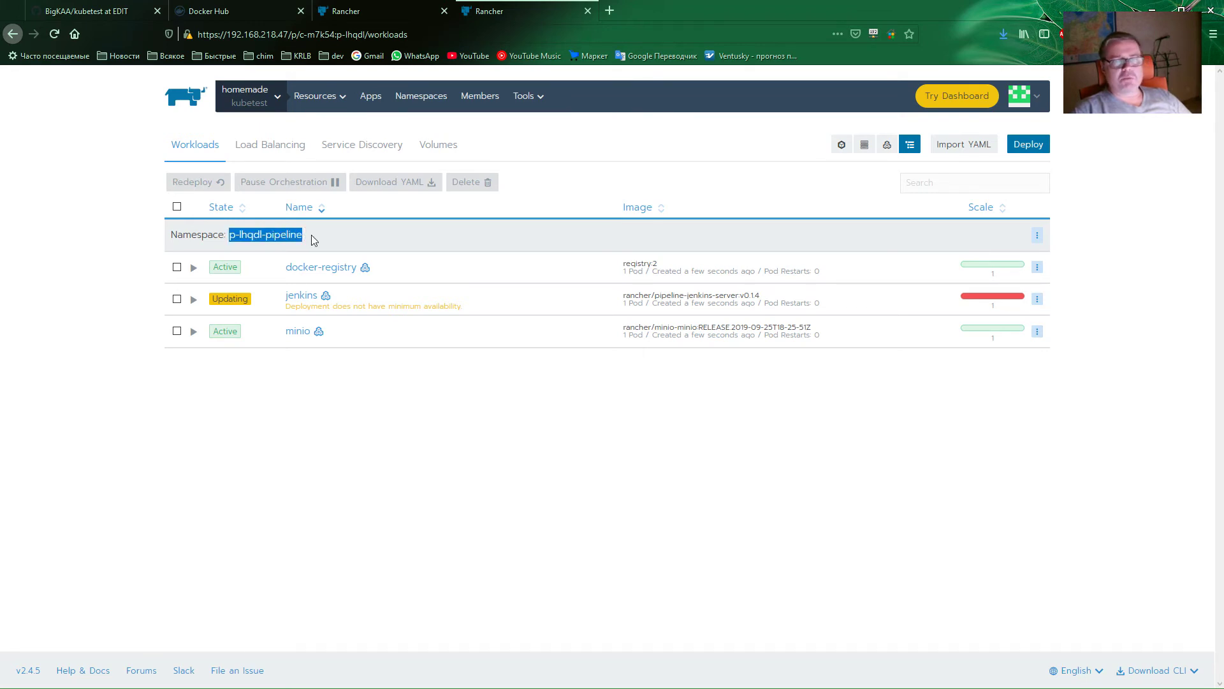
click(313, 240)
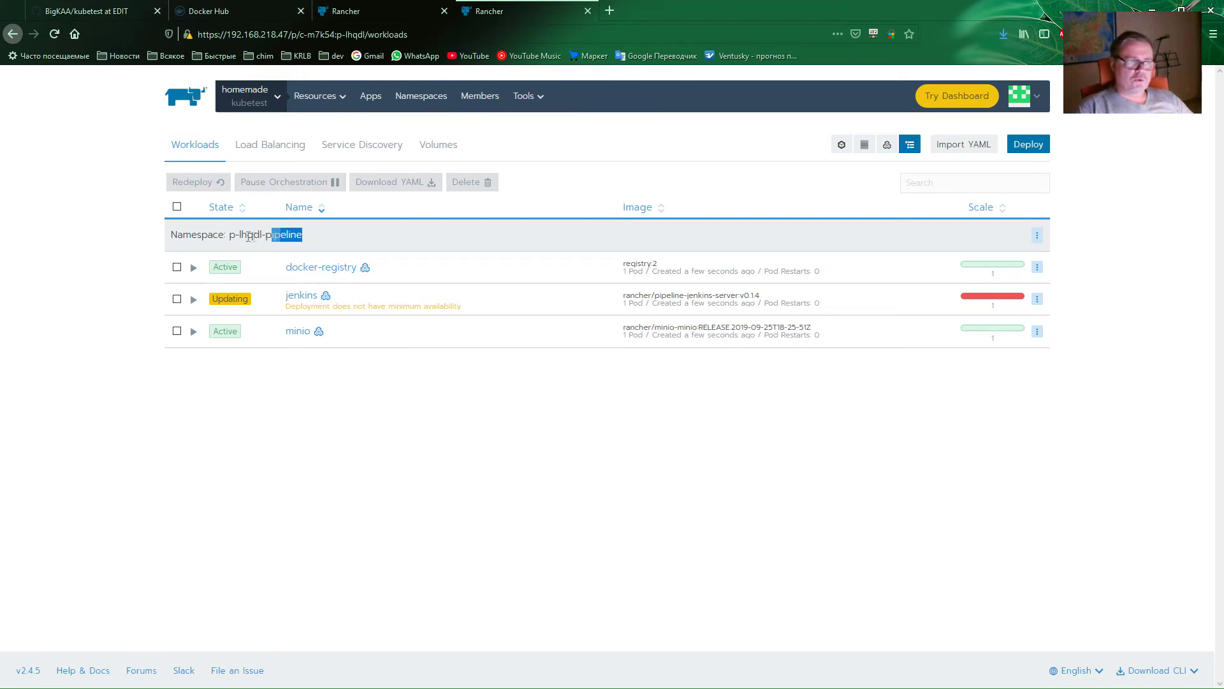
- Check the full name of the pipeline namespace and expand the jenkins workload's details, then collapse them
drag(250, 236, 231, 237)
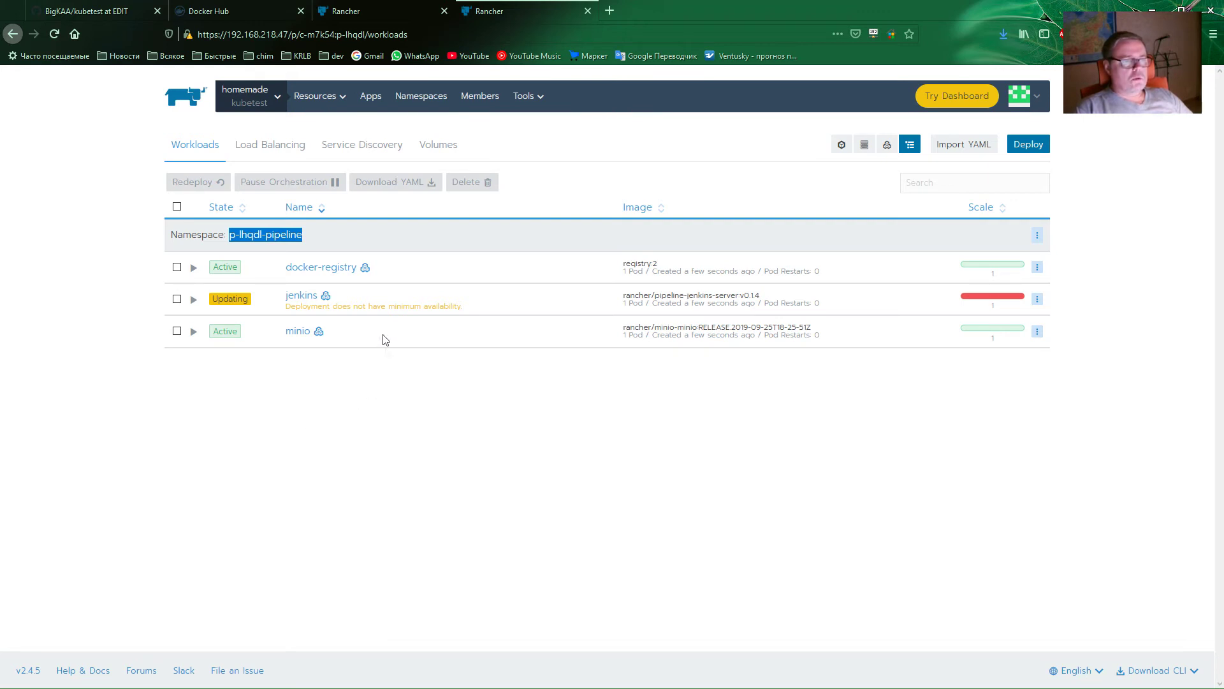
click(194, 300)
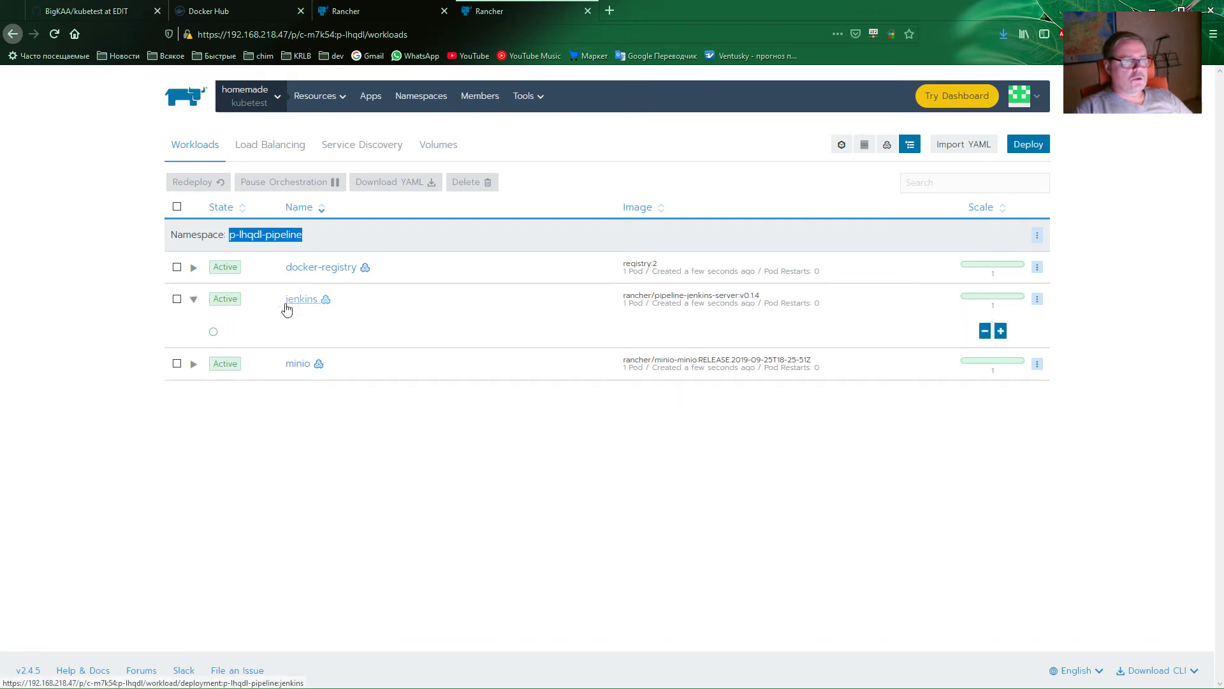
click(194, 301)
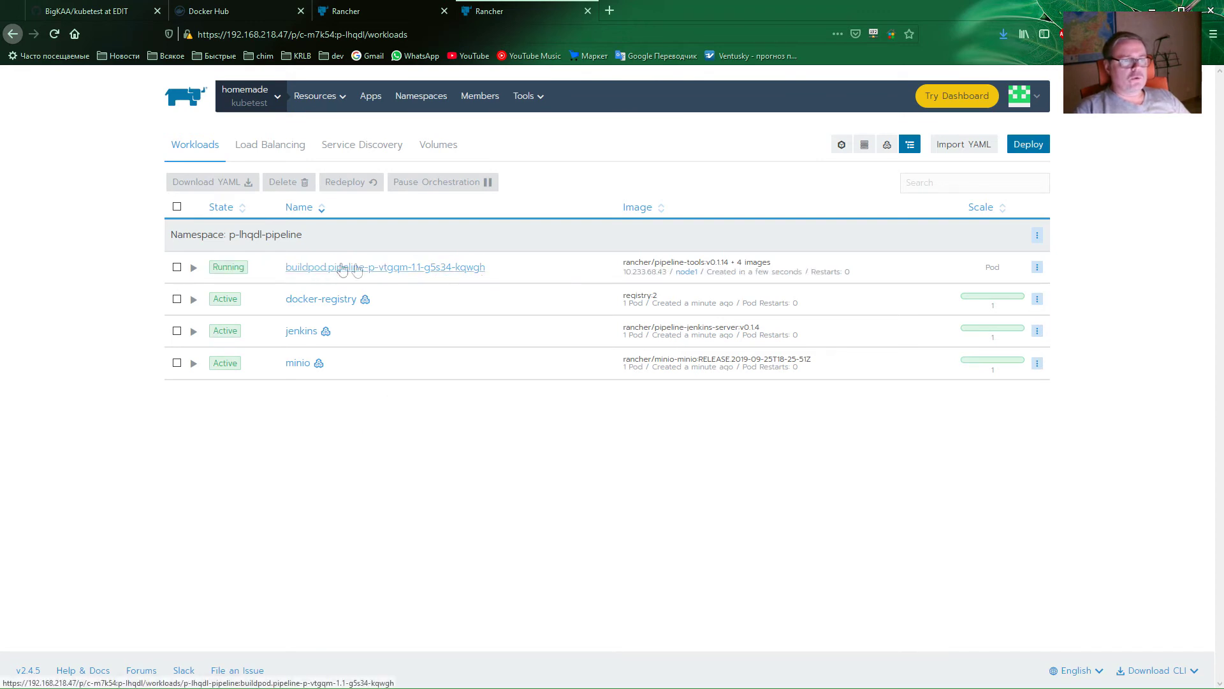
- Return to the page of pipeline run #1 and follow its stages and the publishImage log
click(414, 13)
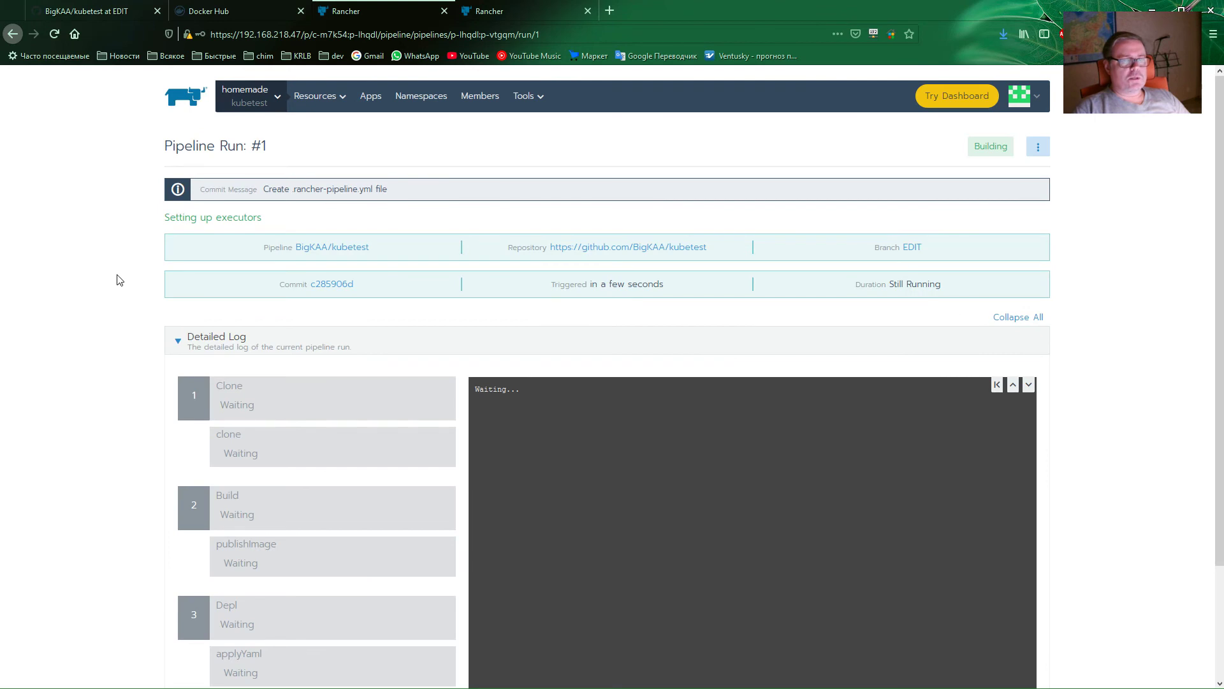
scroll(117, 277, down, 2)
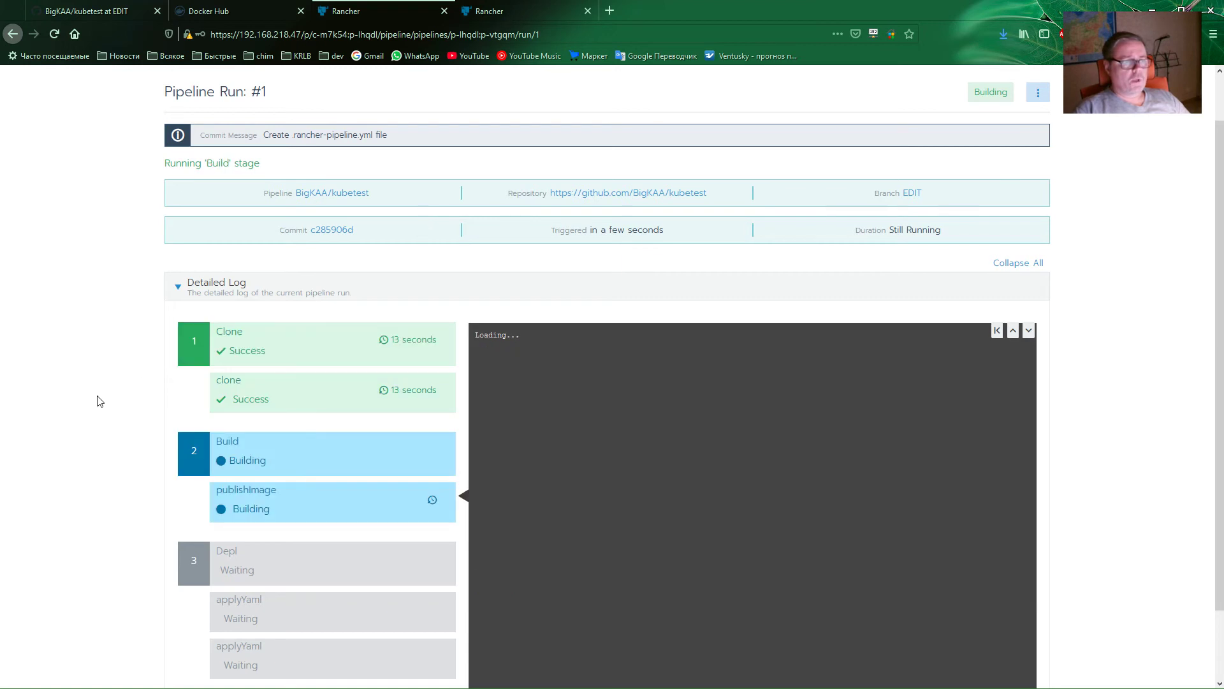
scroll(102, 398, down, 2)
scroll(106, 399, down, 3)
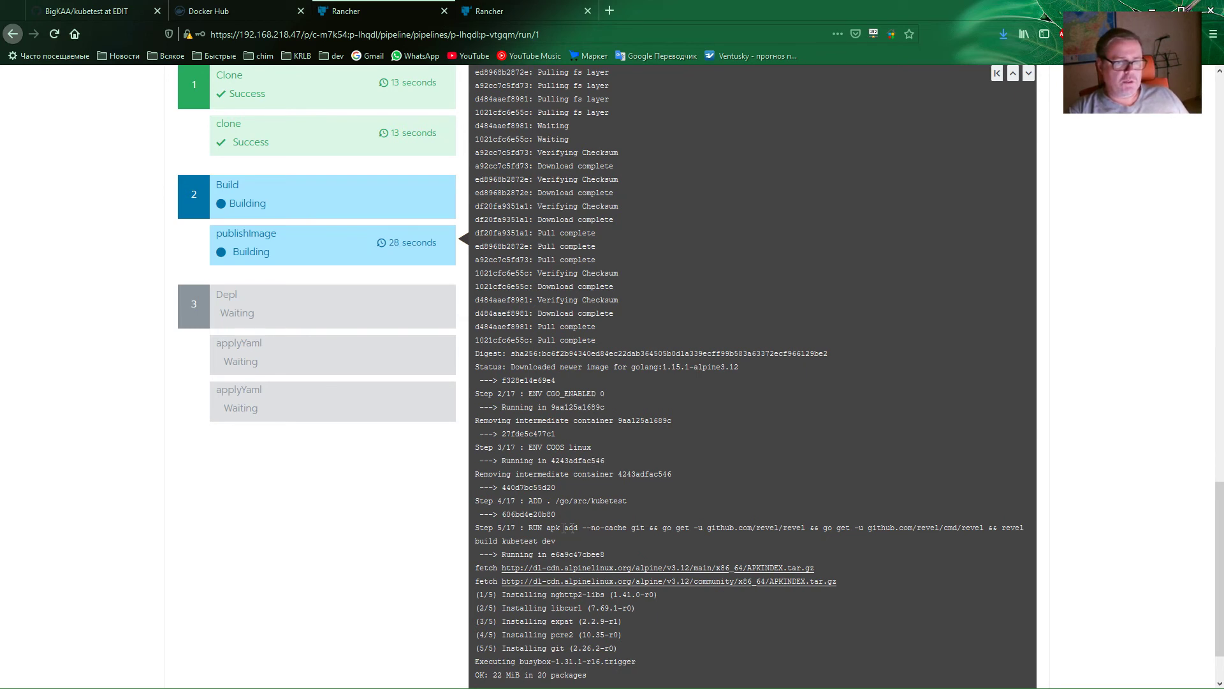
- Examine the RUN command of build step 5/17 in the publishImage log, including its go get and revel build parts
drag(529, 528, 557, 541)
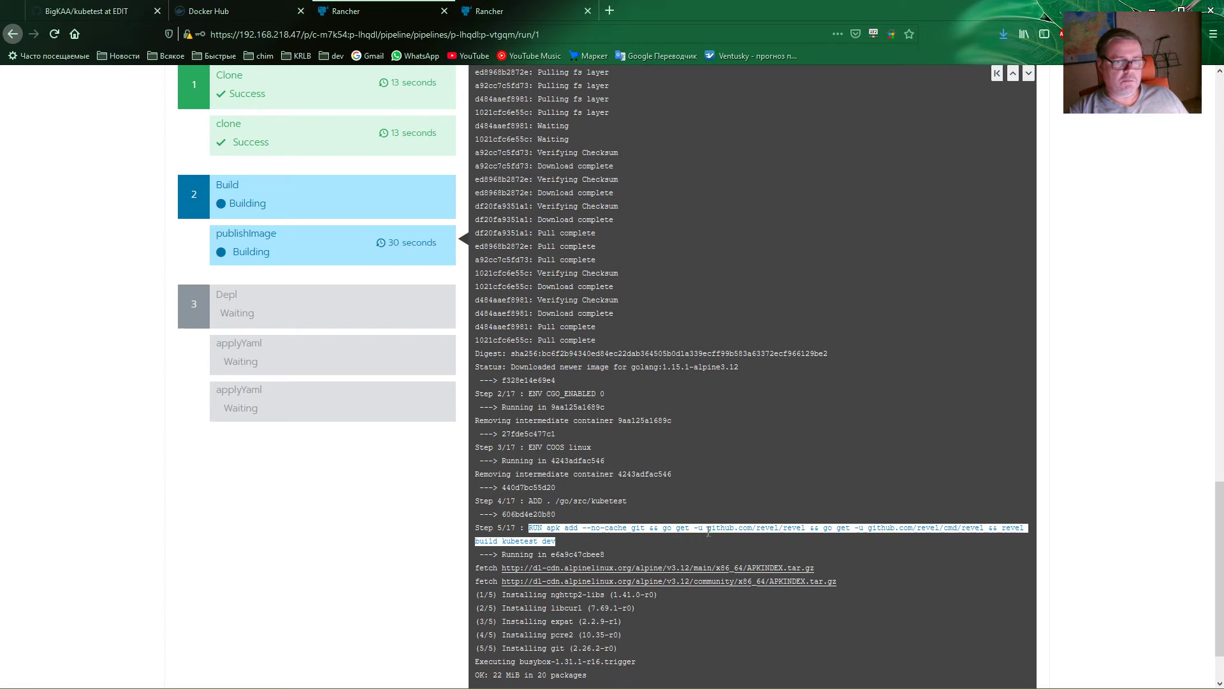
click(688, 529)
drag(663, 529, 989, 531)
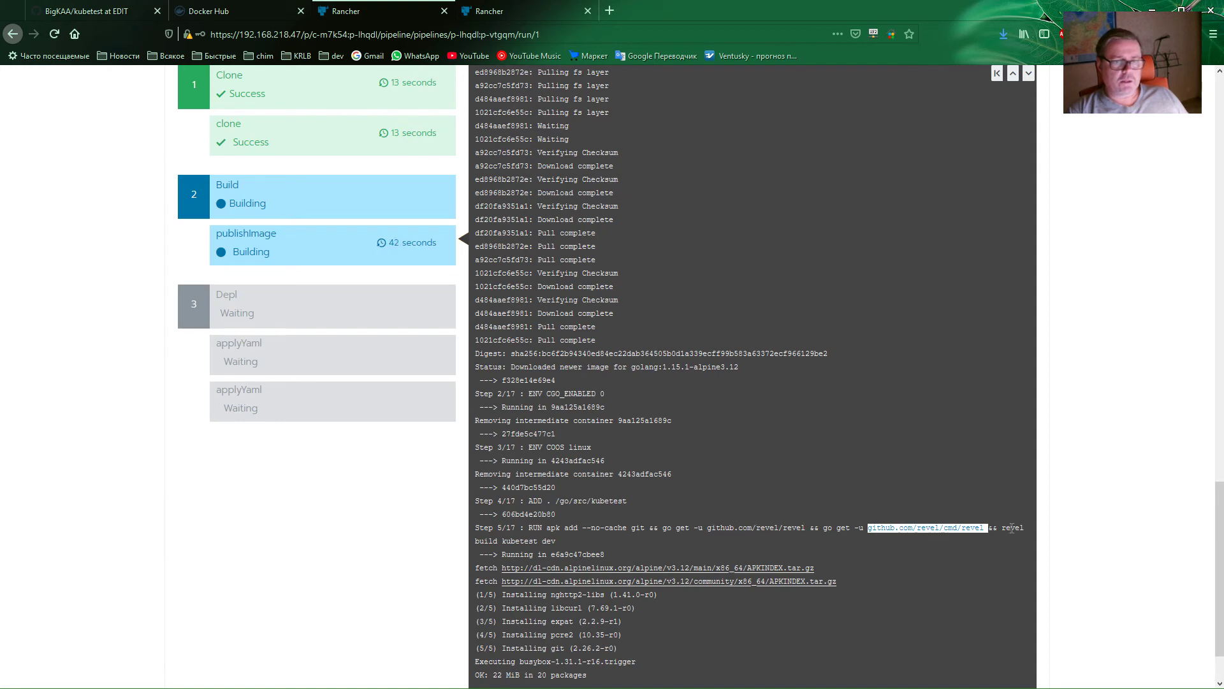
drag(1006, 528, 655, 545)
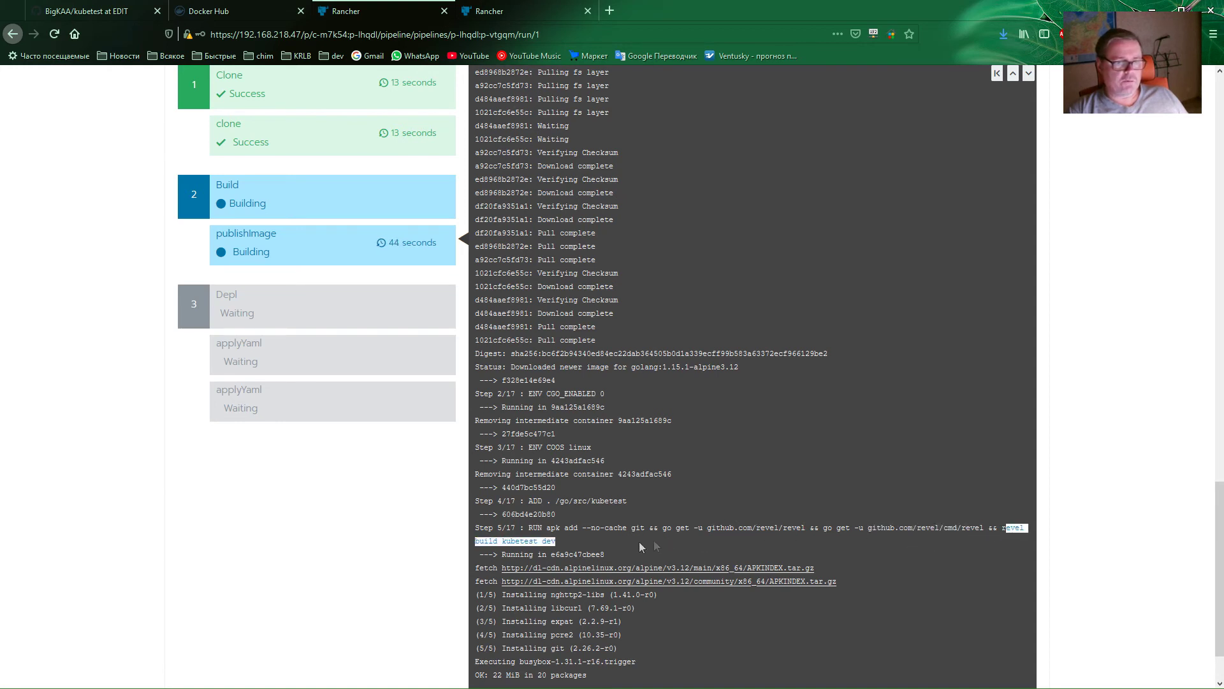
click(568, 543)
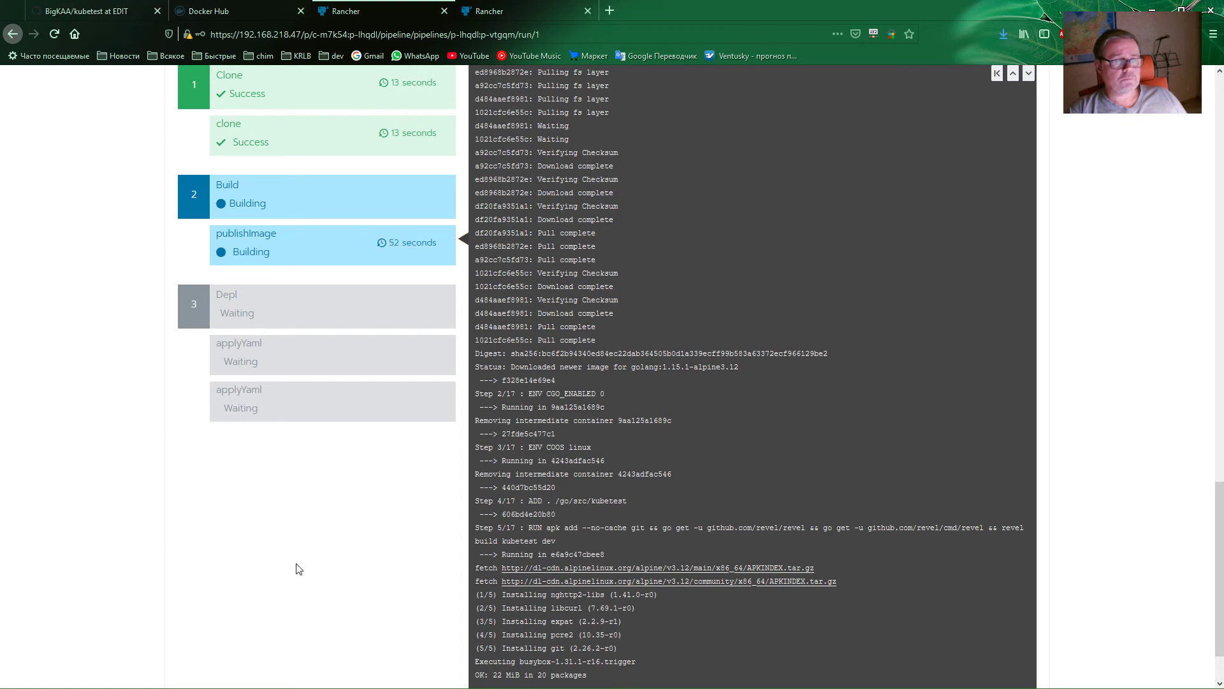
- Examine the docker tag and push lines ending the publishImage log, and follow the Depl stage
key(alt+Left)
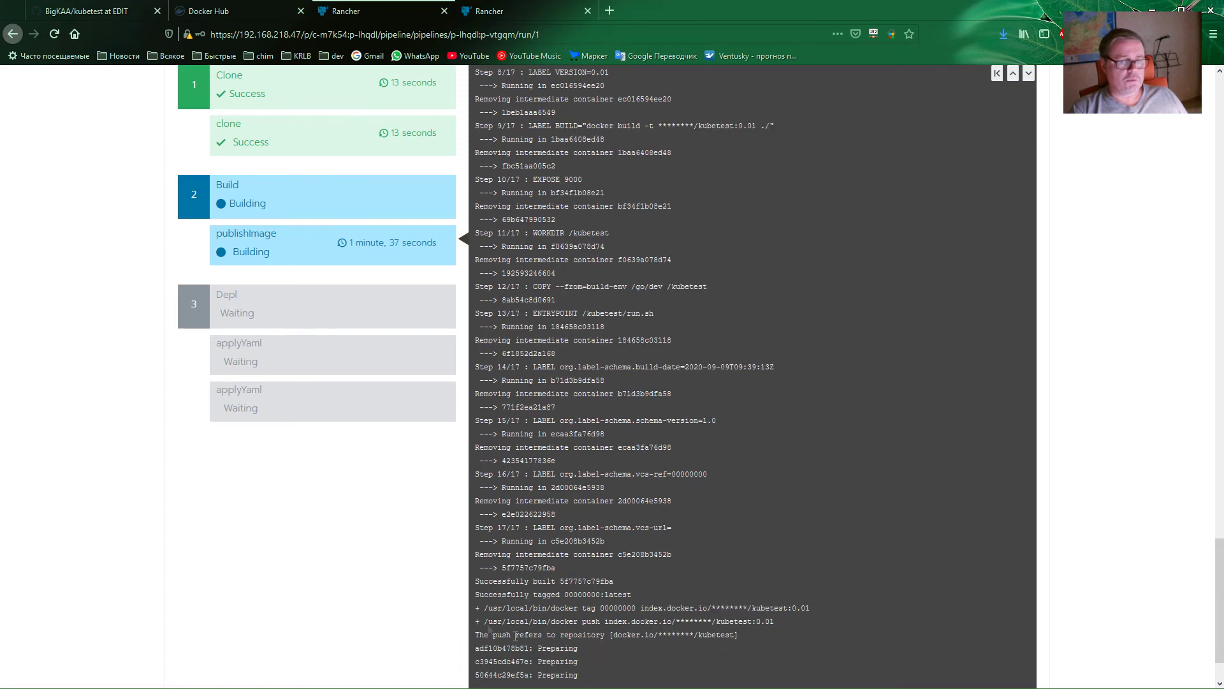
drag(563, 607, 667, 607)
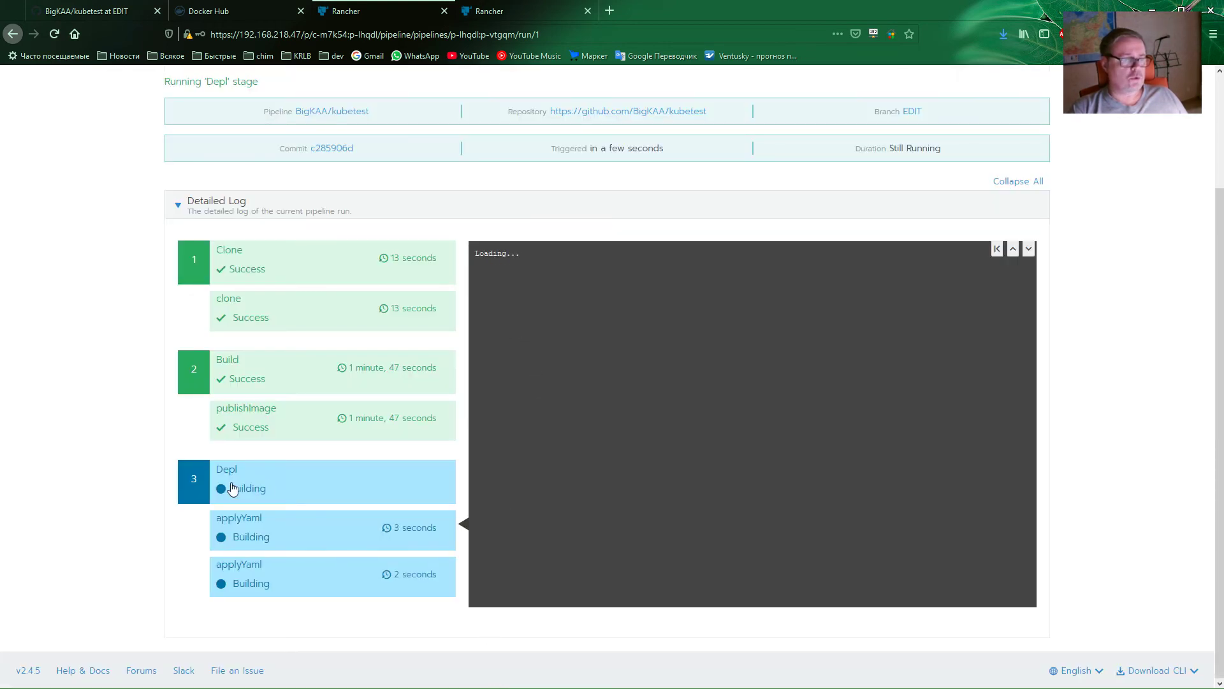
scroll(232, 488, up, 2)
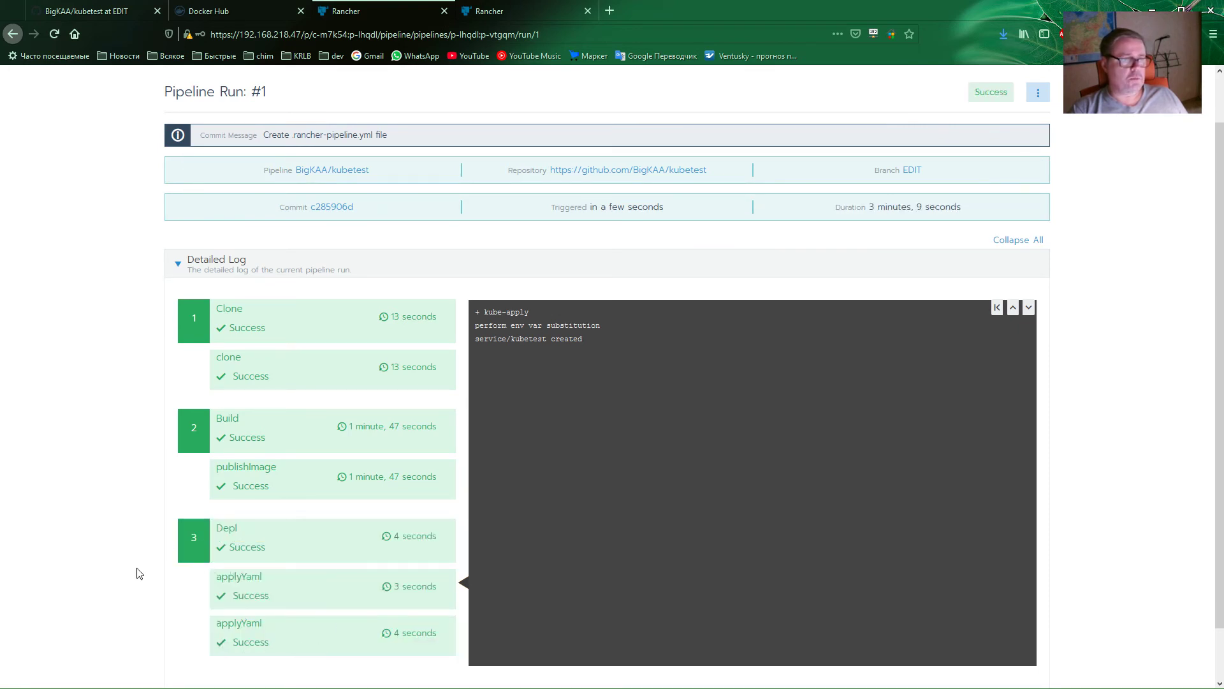
- Check the kubetest namespace's deployed workload and service in the project's other Rancher tab, returning to the workloads list
click(507, 10)
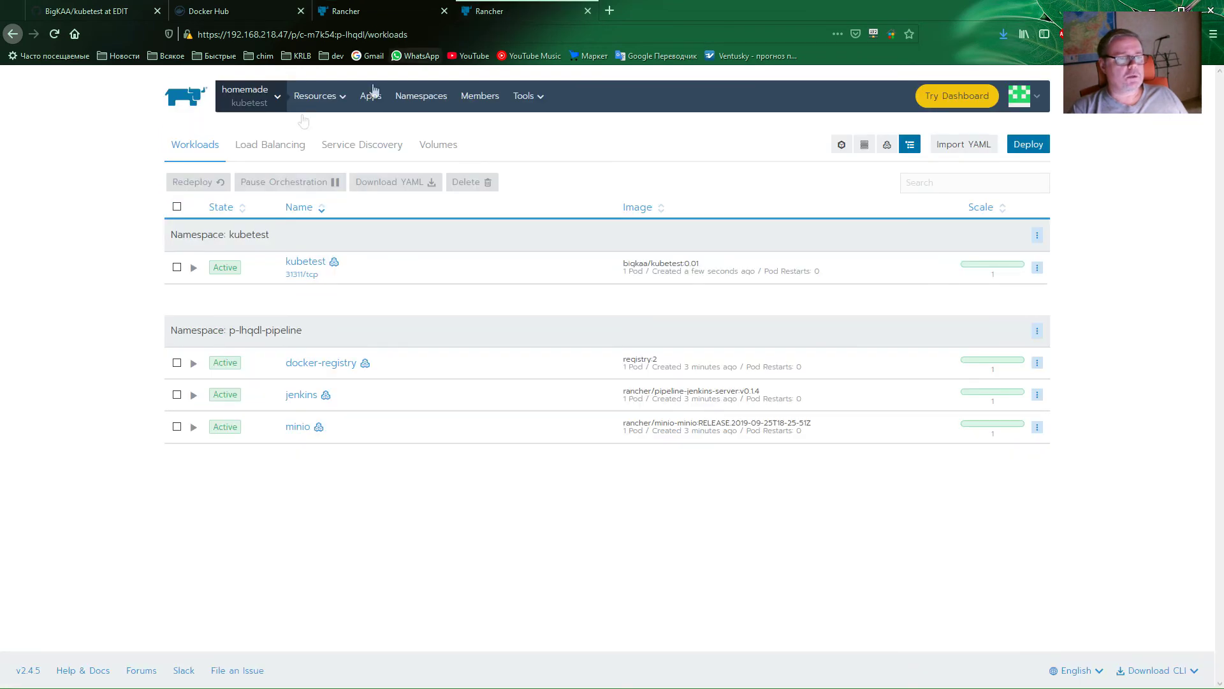
double_click(234, 237)
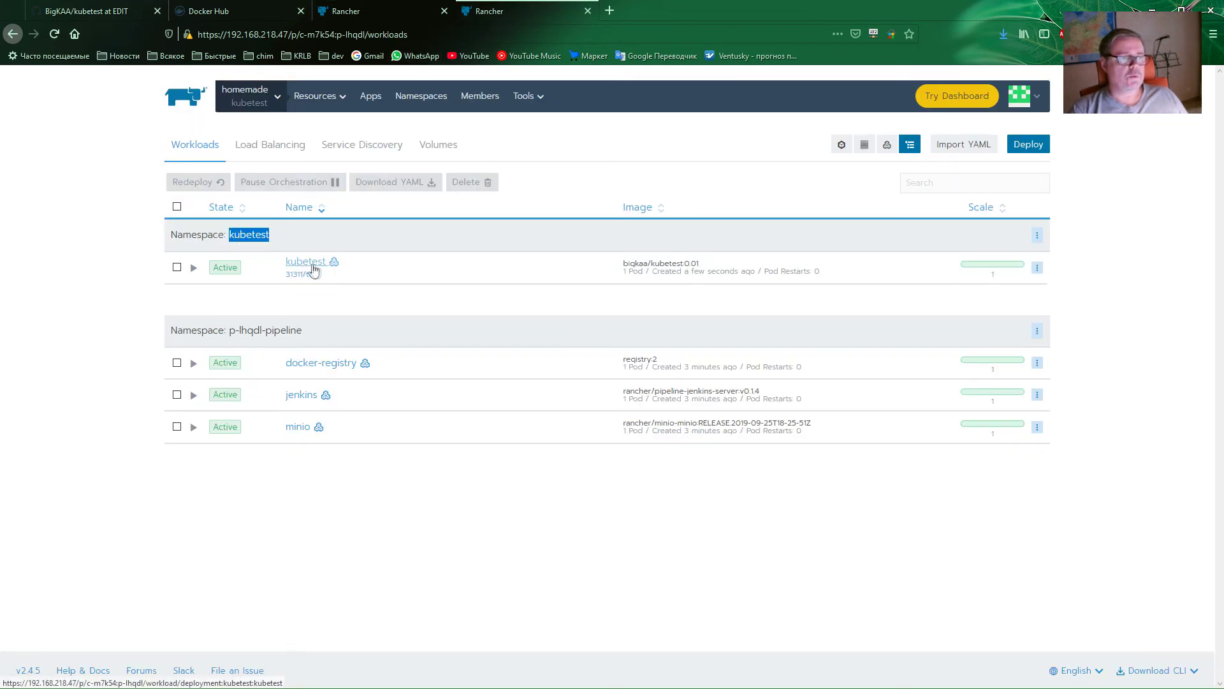
click(358, 146)
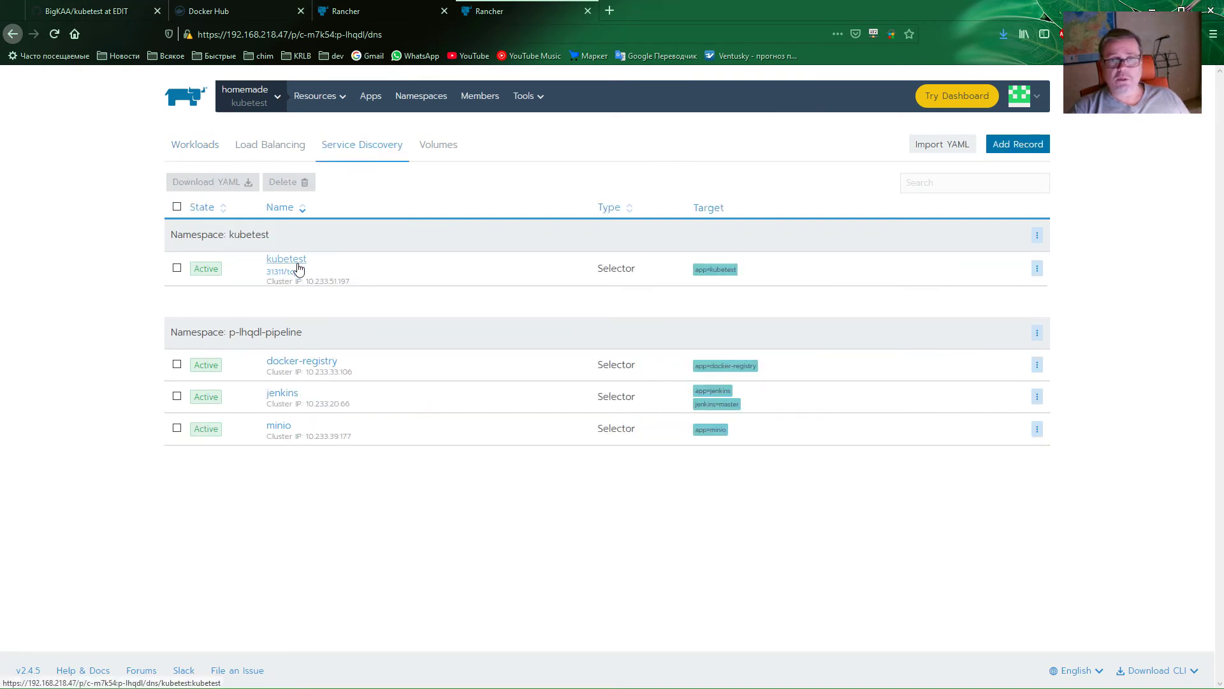
click(203, 148)
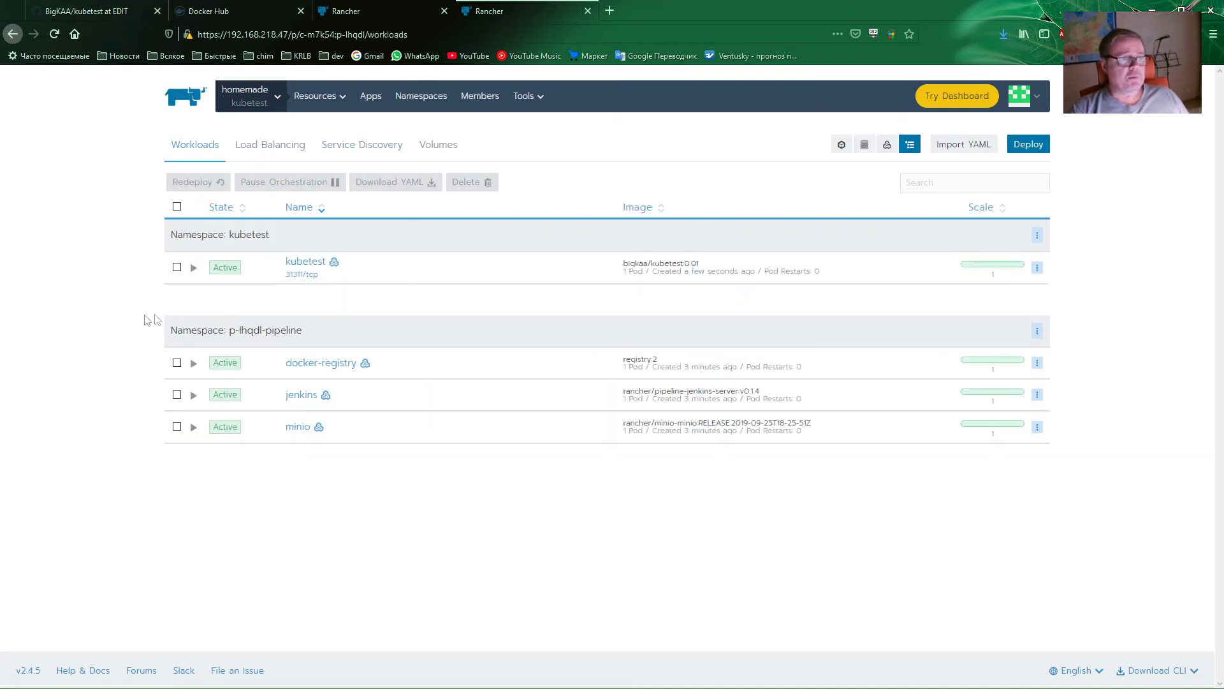
- Open the deployed kubetest application through its 31311/tcp endpoint, inspect its heading and debug information, and close it
click(303, 275)
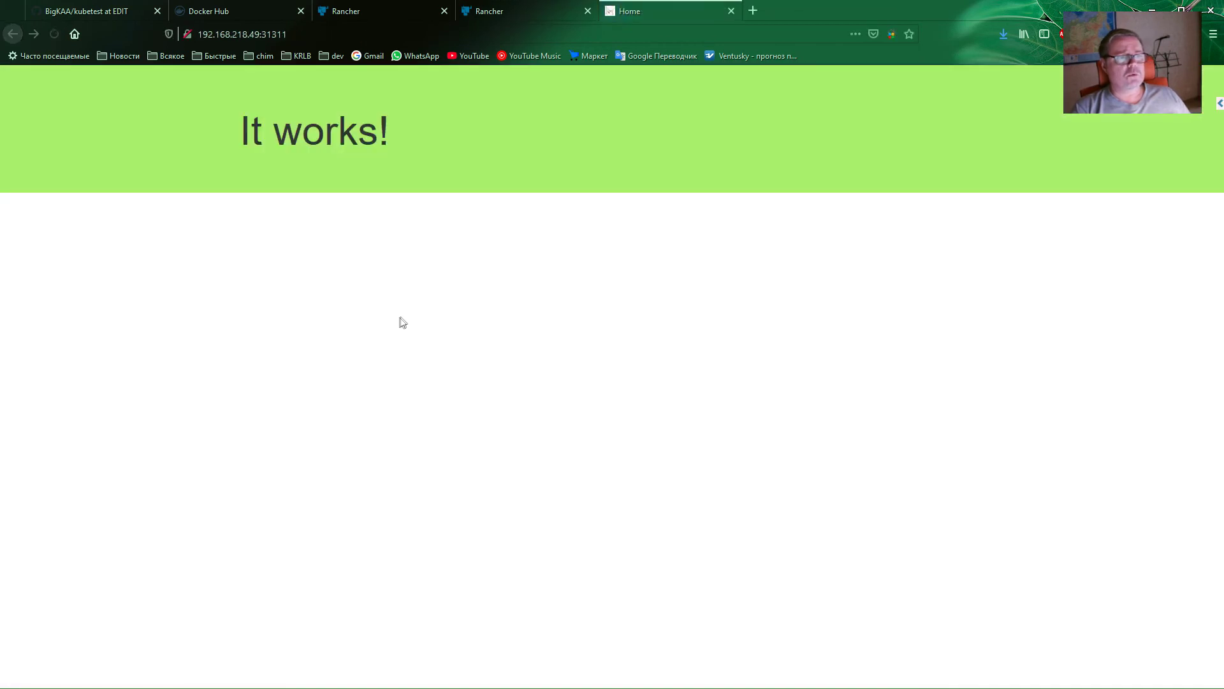
drag(245, 118, 387, 127)
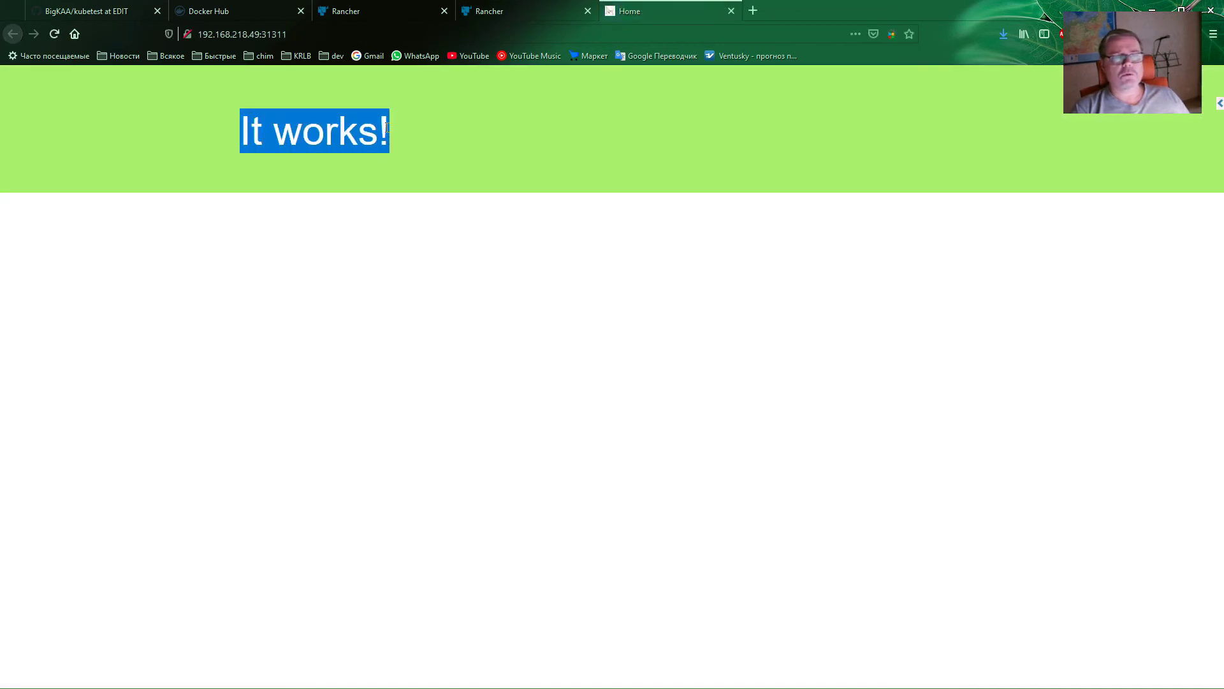
click(1219, 105)
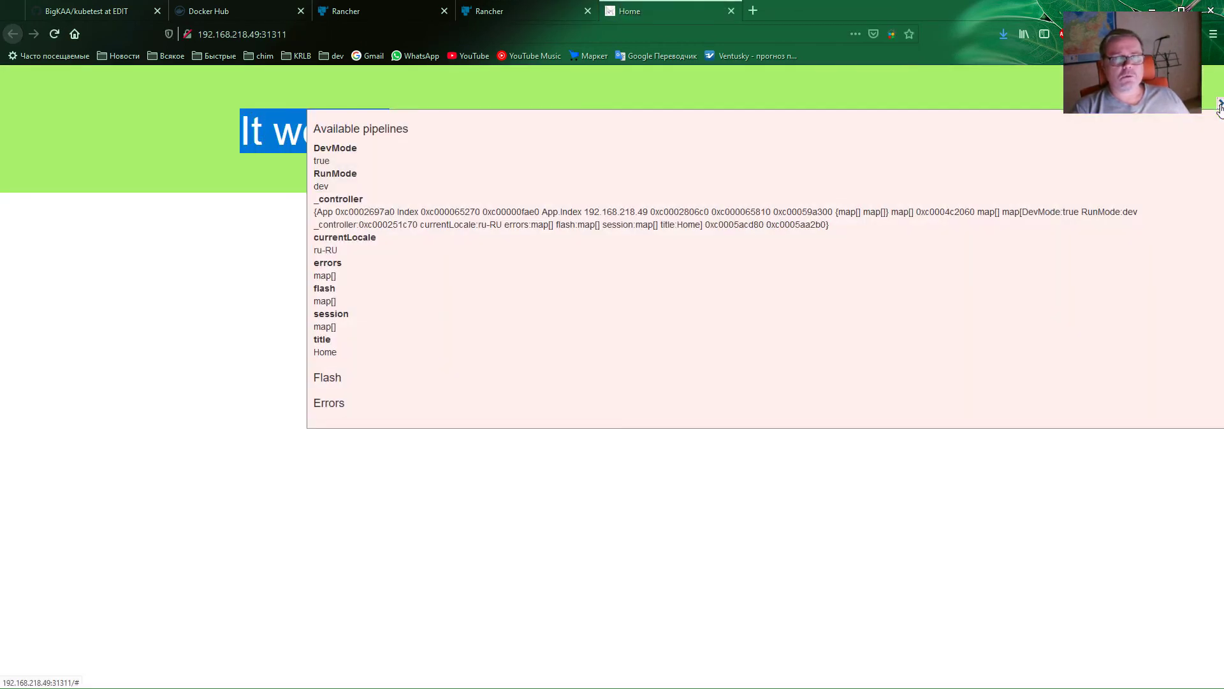
click(1219, 106)
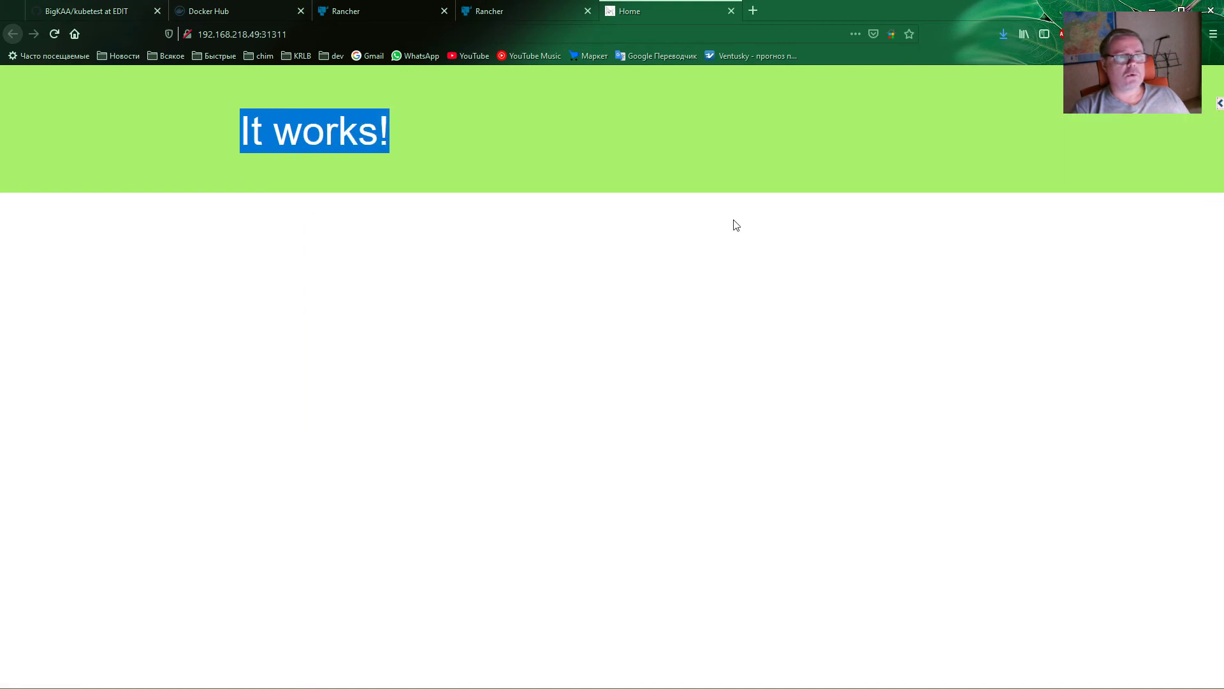
click(731, 11)
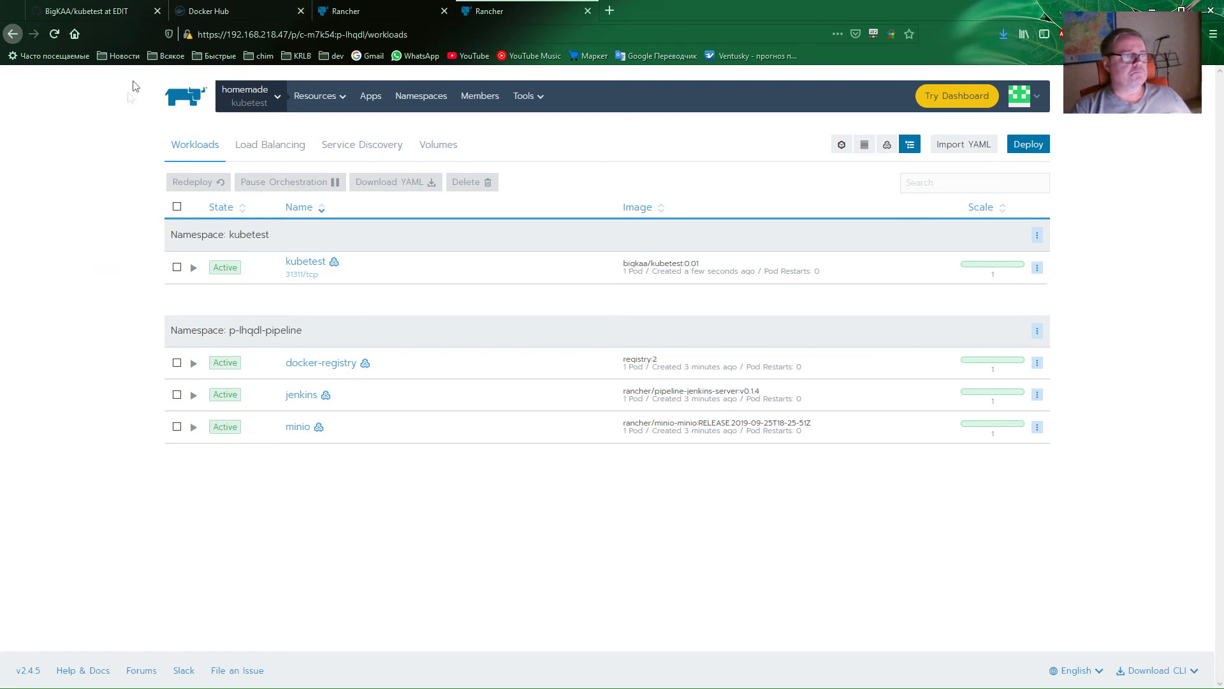
- Reload Docker Hub in its browser tab and open the bigkaa/kubetest repository to check its tags
click(195, 12)
click(360, 36)
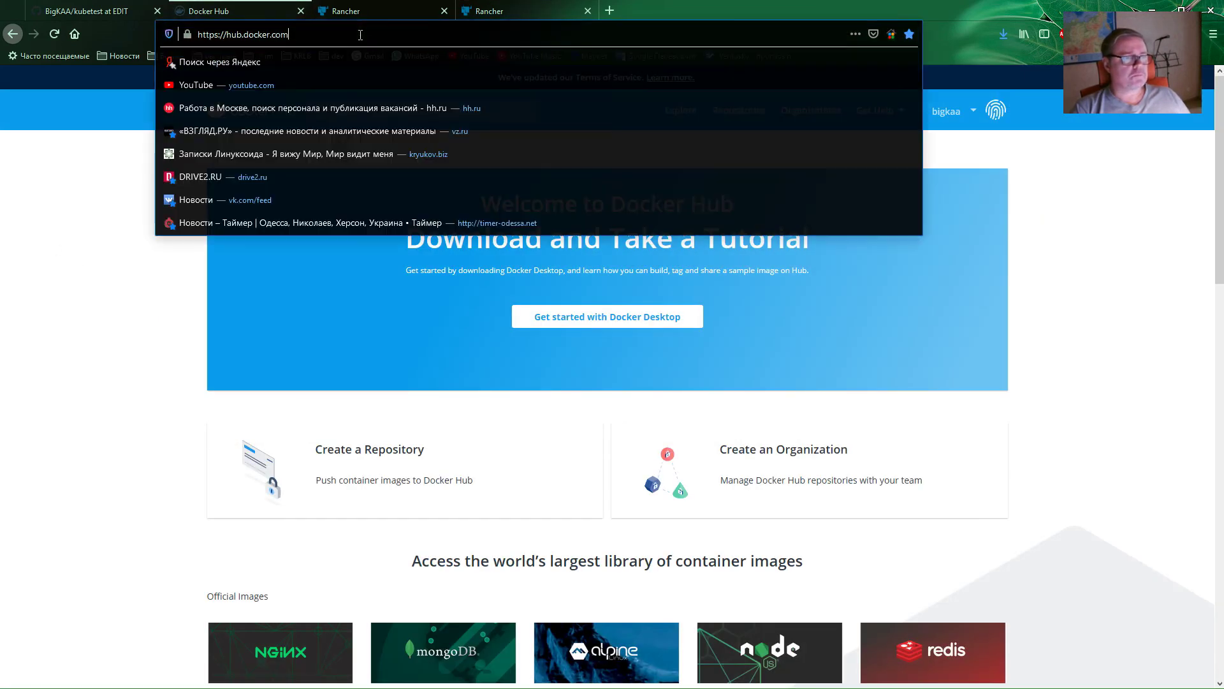
key(Return)
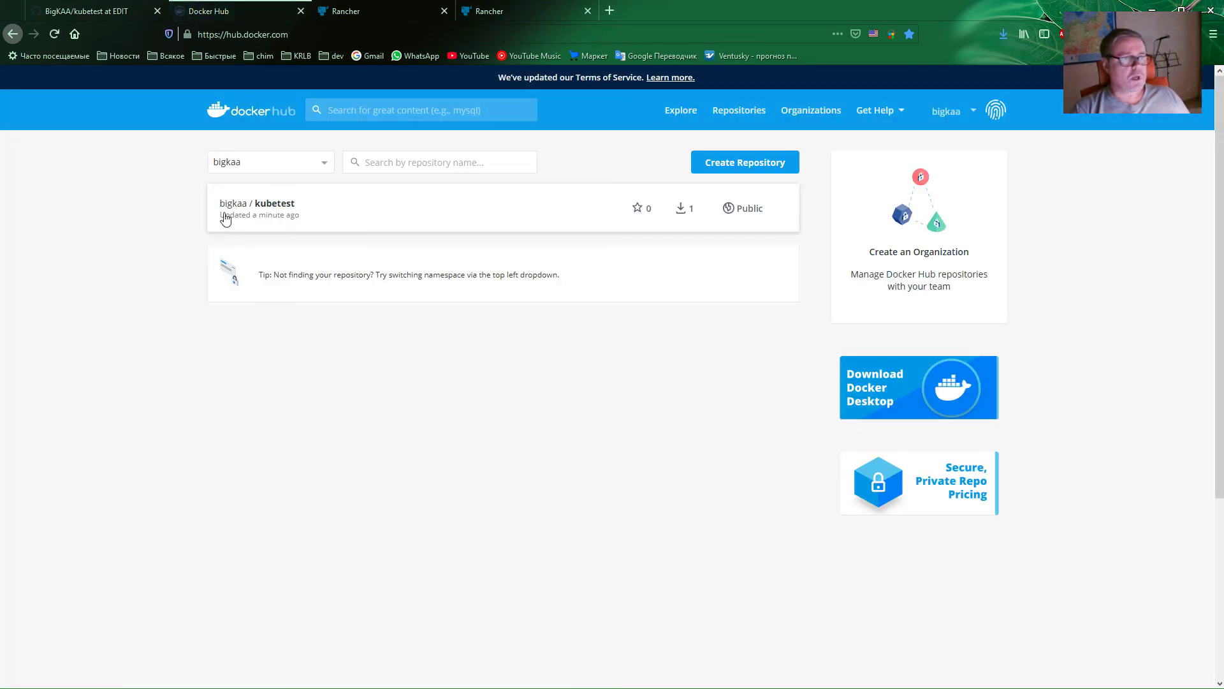
click(271, 210)
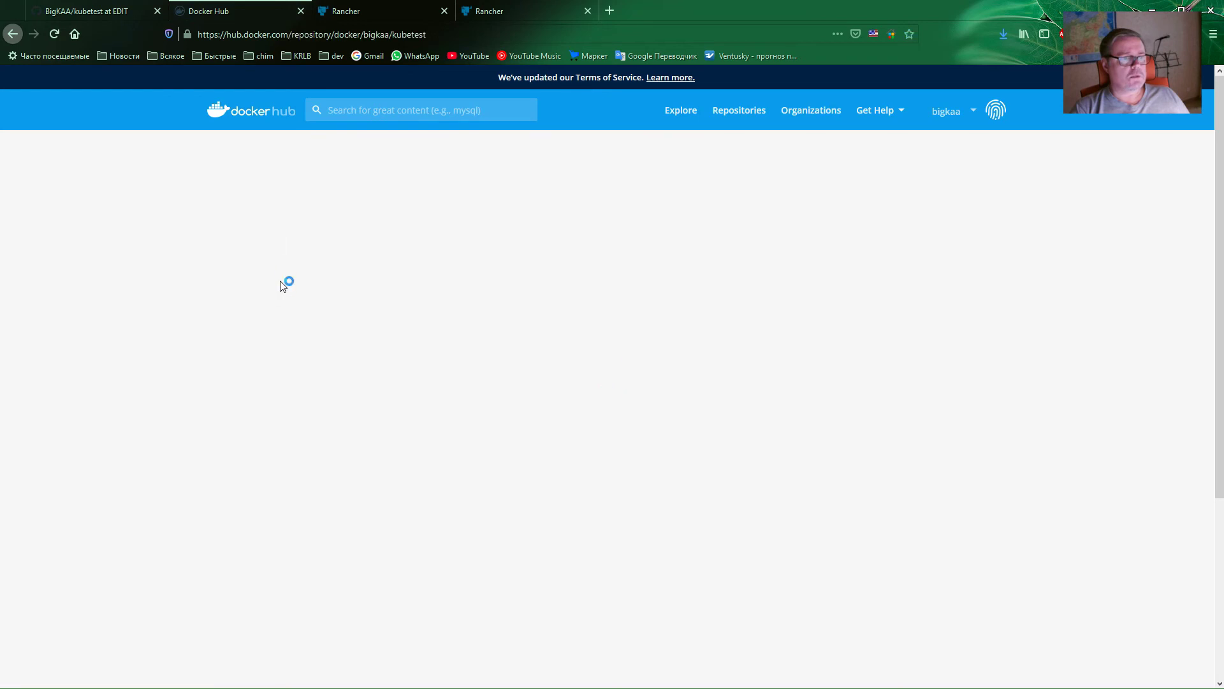
drag(235, 415, 255, 417)
click(258, 419)
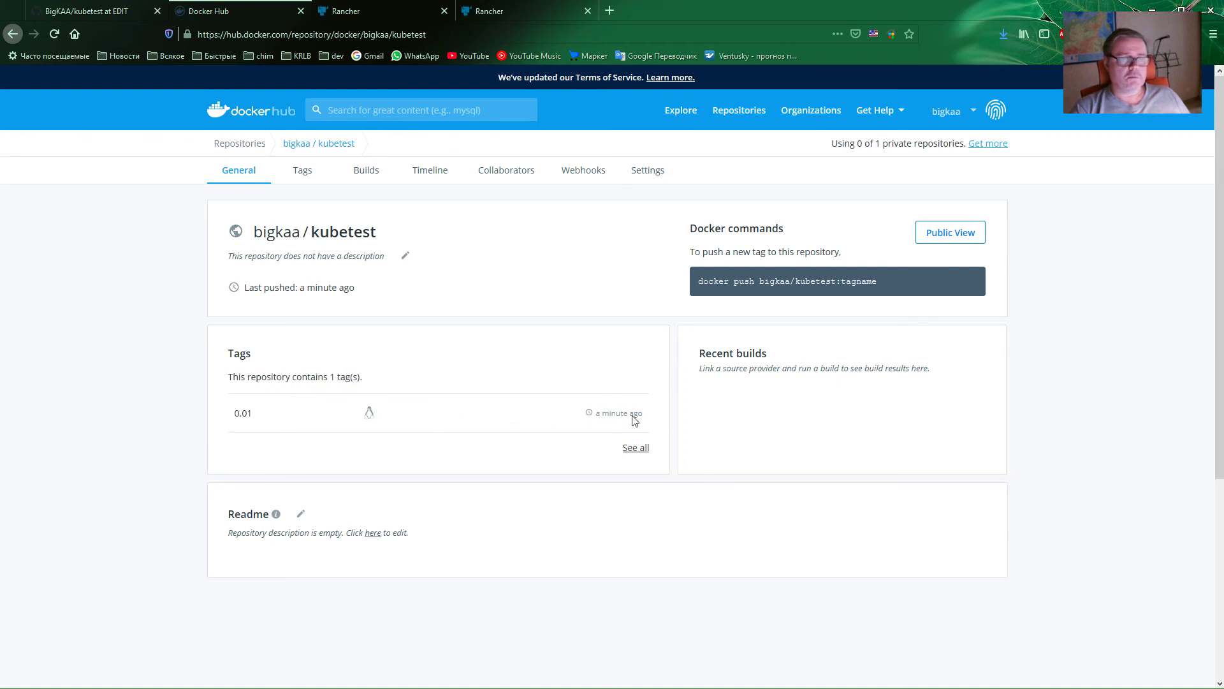
- Examine the layers of the kubetest image tagged 0.01 through its digest, and return to the repository page
click(634, 449)
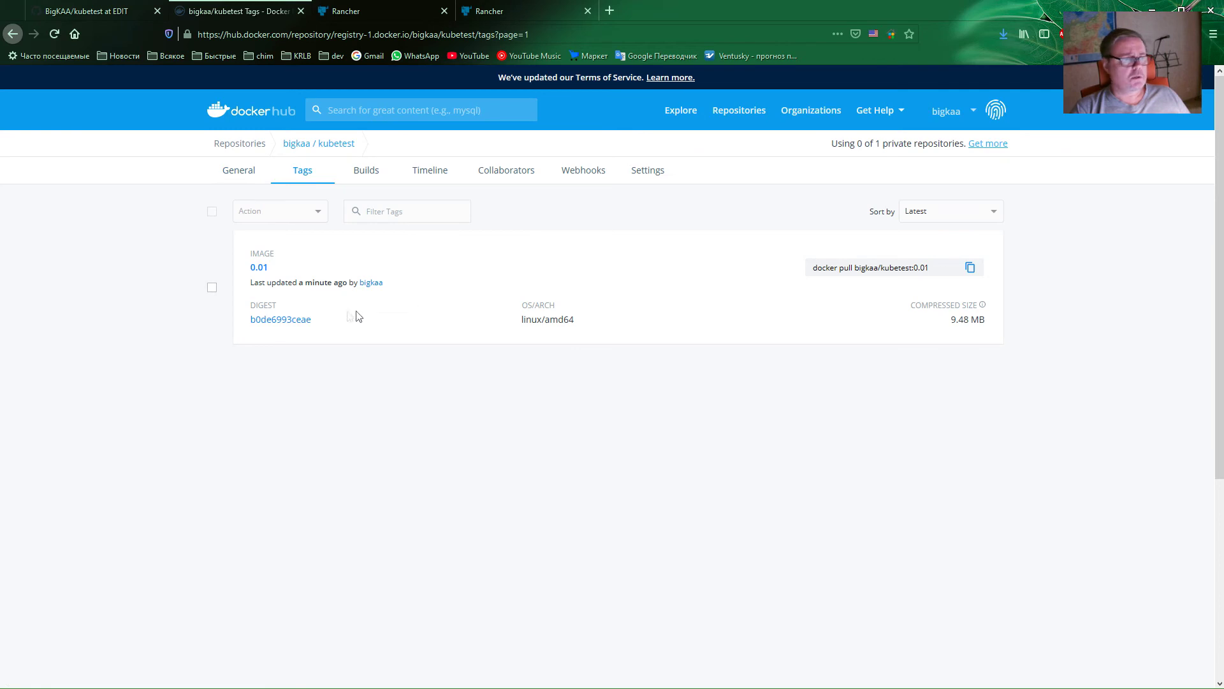
click(285, 320)
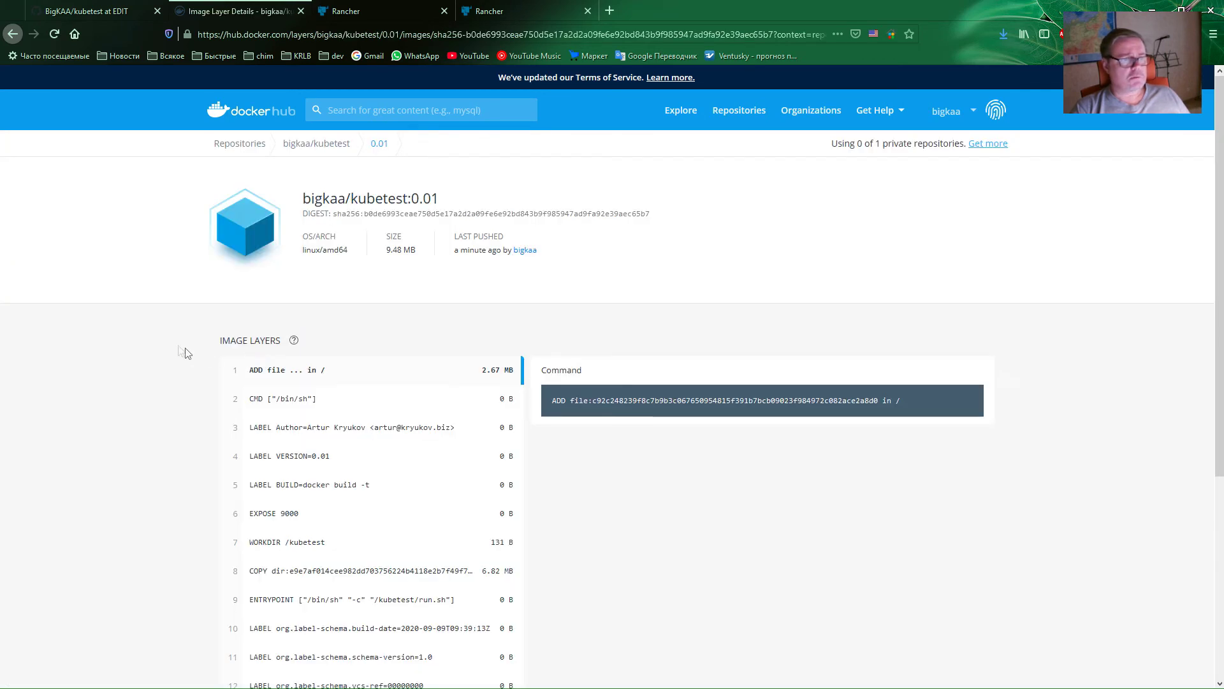
scroll(179, 376, down, 3)
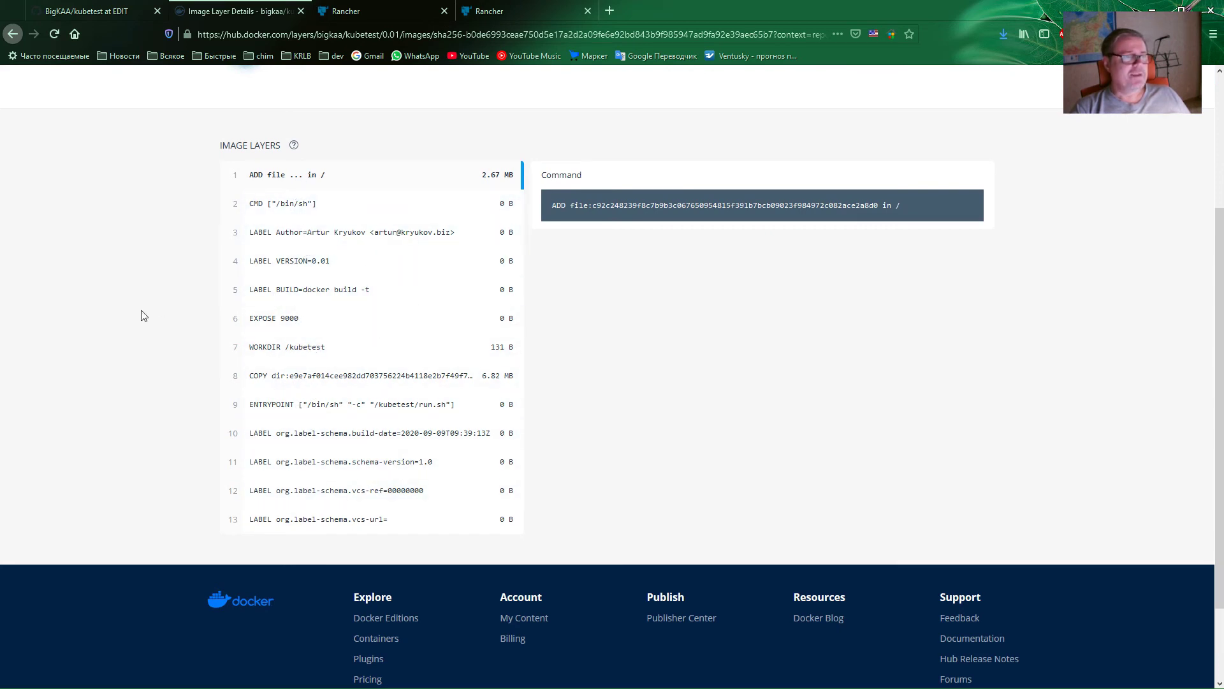
scroll(142, 314, up, 3)
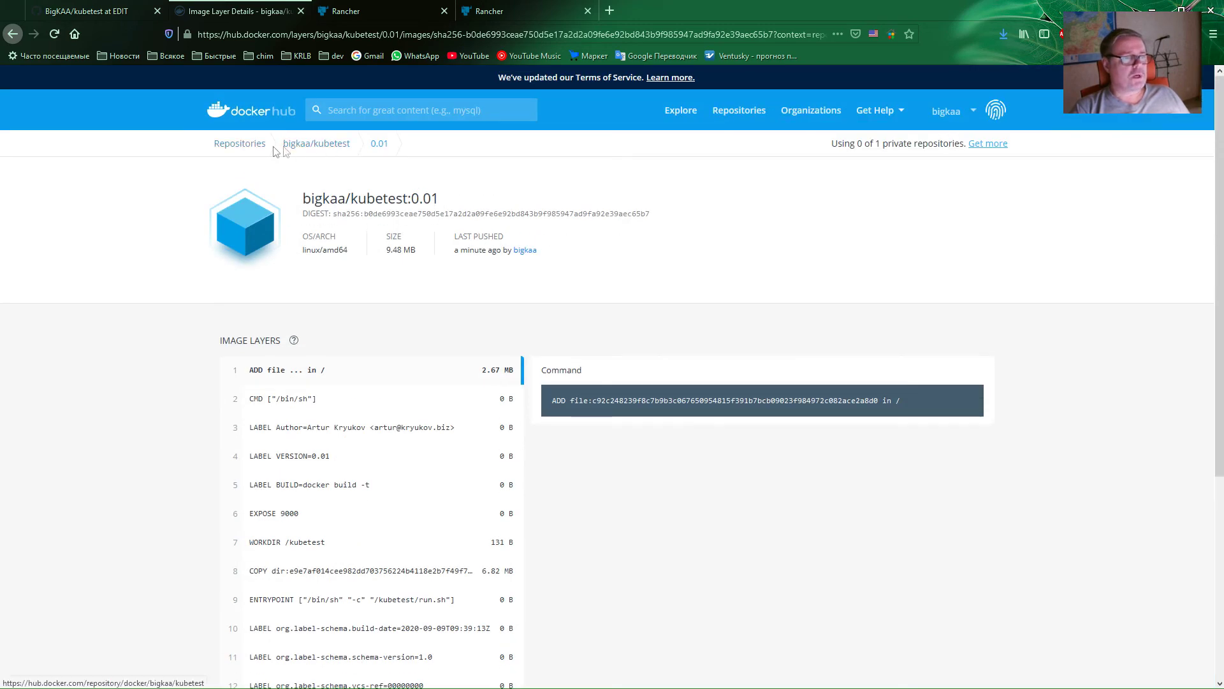
click(297, 164)
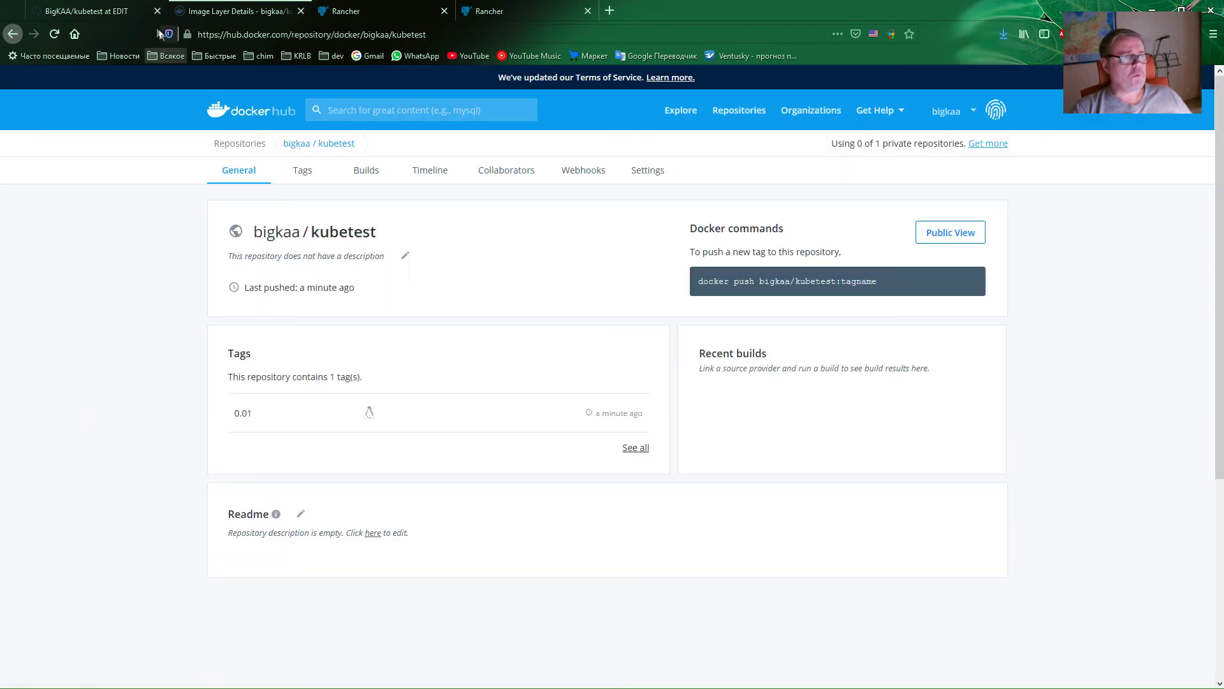
- Switch back to Rancher's kubetest project and open the BigKAA/kubetest pipeline's run history from the pipelines list
click(479, 13)
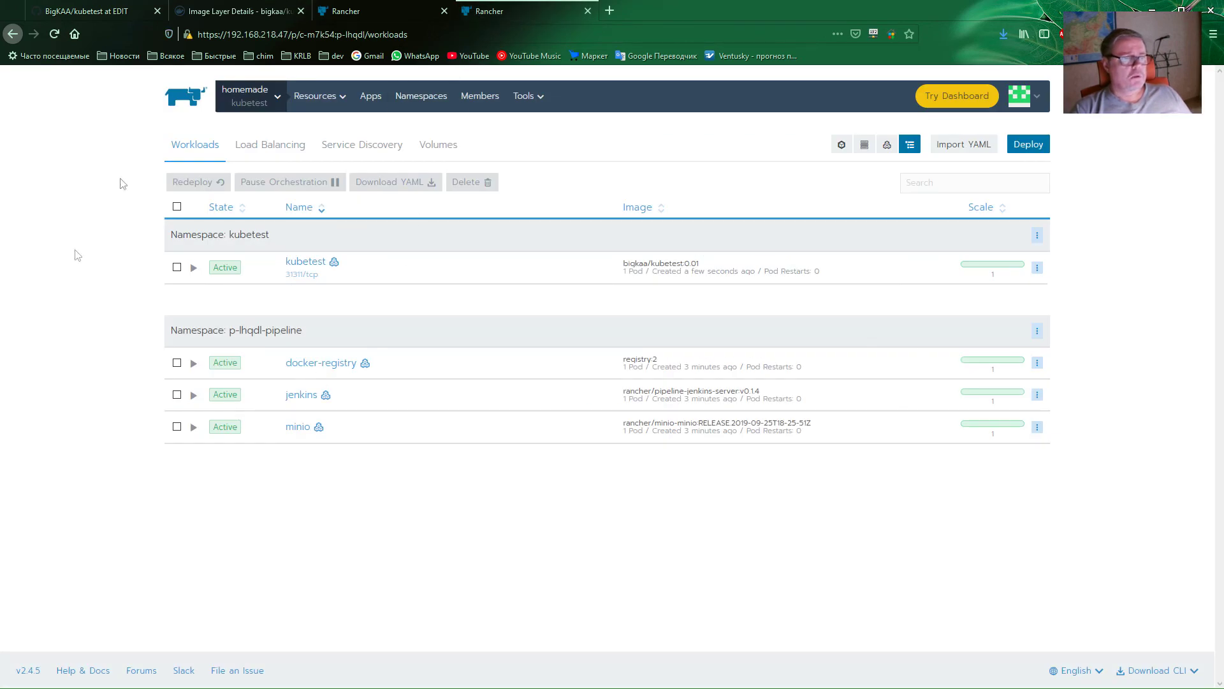
click(326, 97)
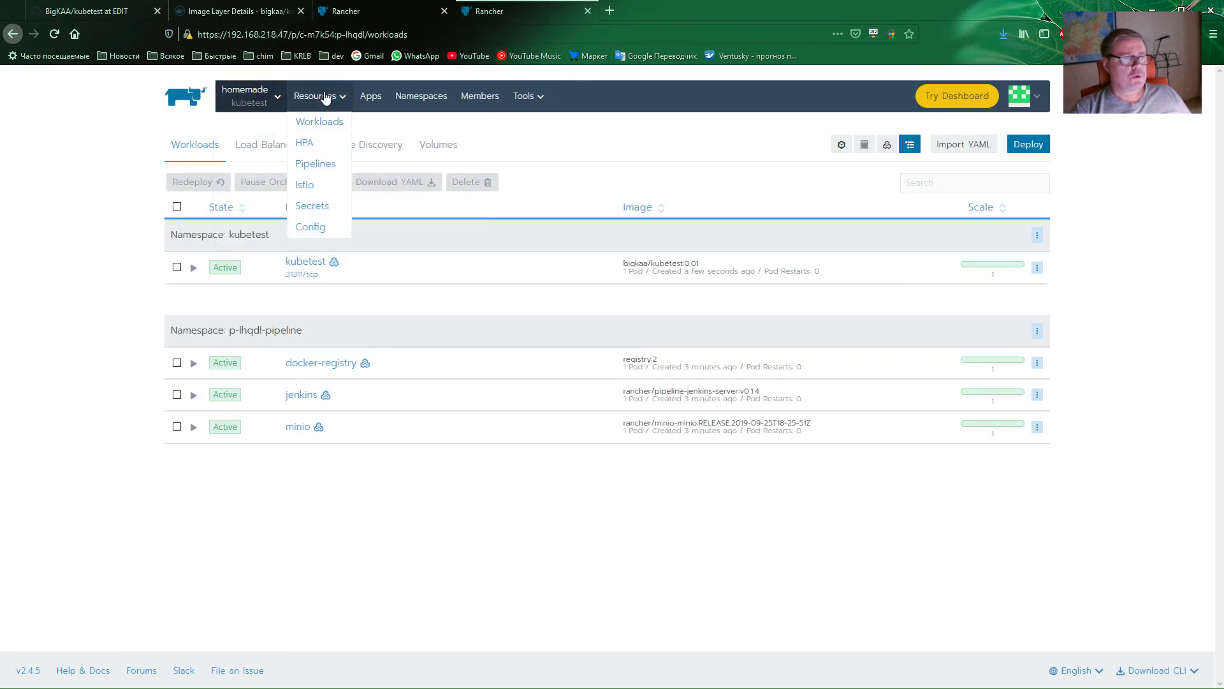
click(315, 164)
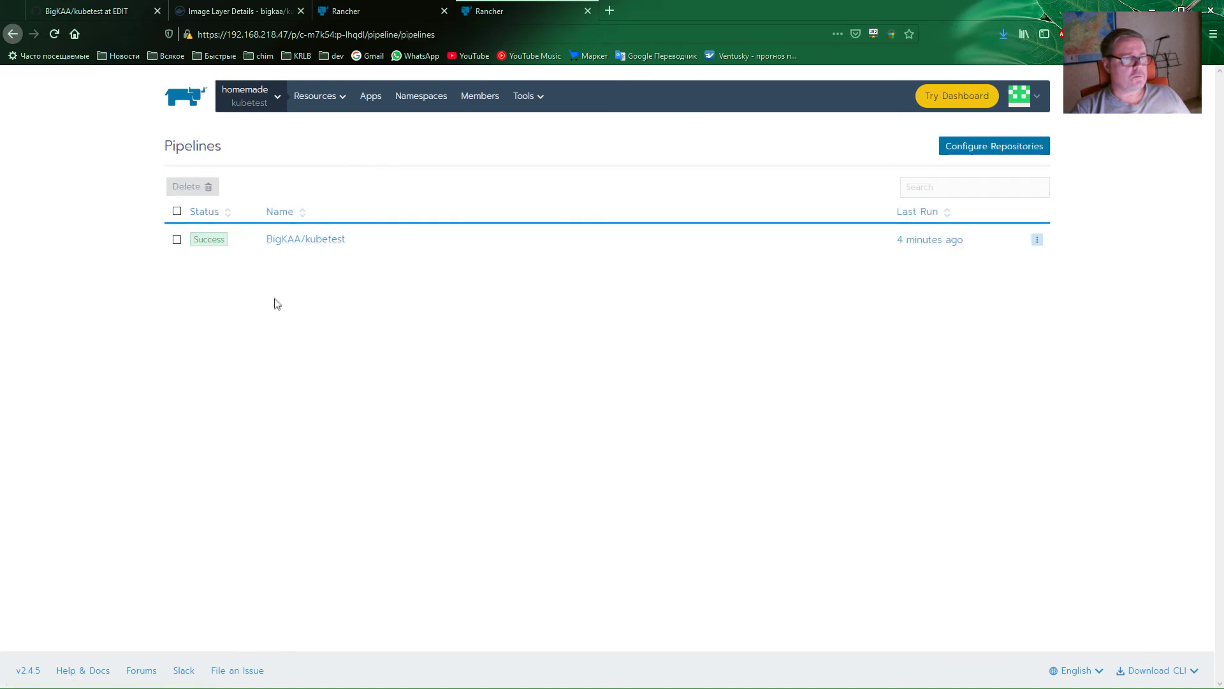
click(297, 246)
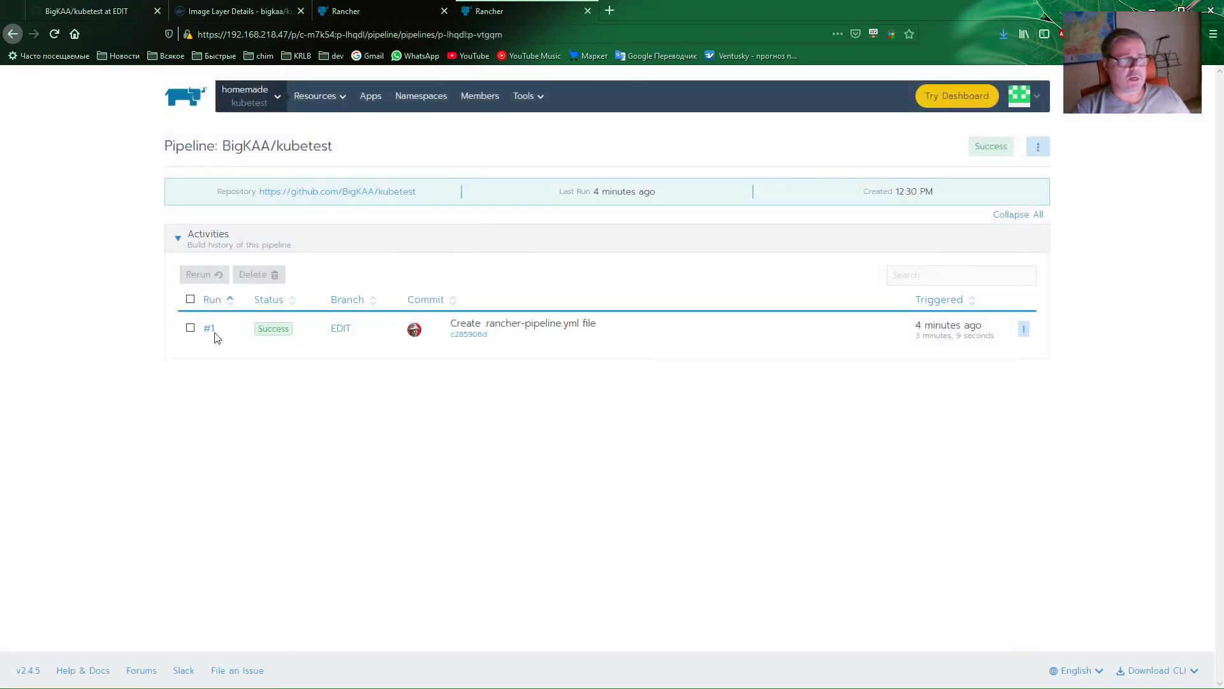
- Check the status, commit and trigger time of run #1 in the pipeline's build history
double_click(274, 329)
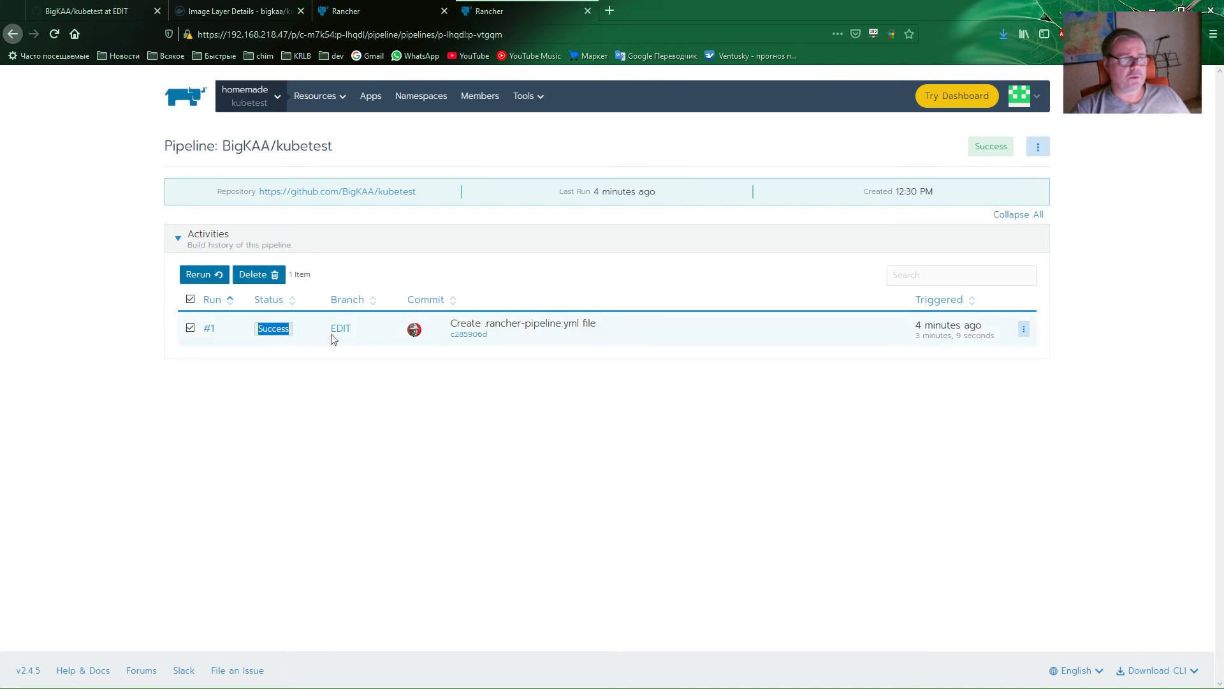
click(428, 424)
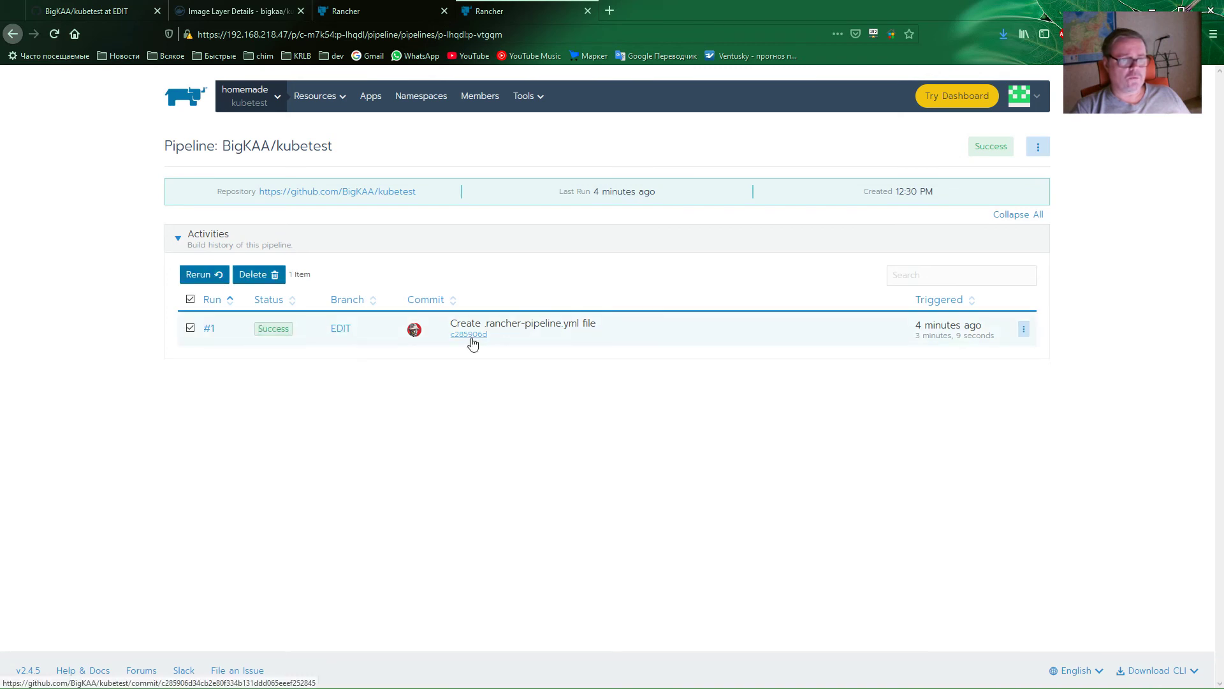
mouse_move(945, 327)
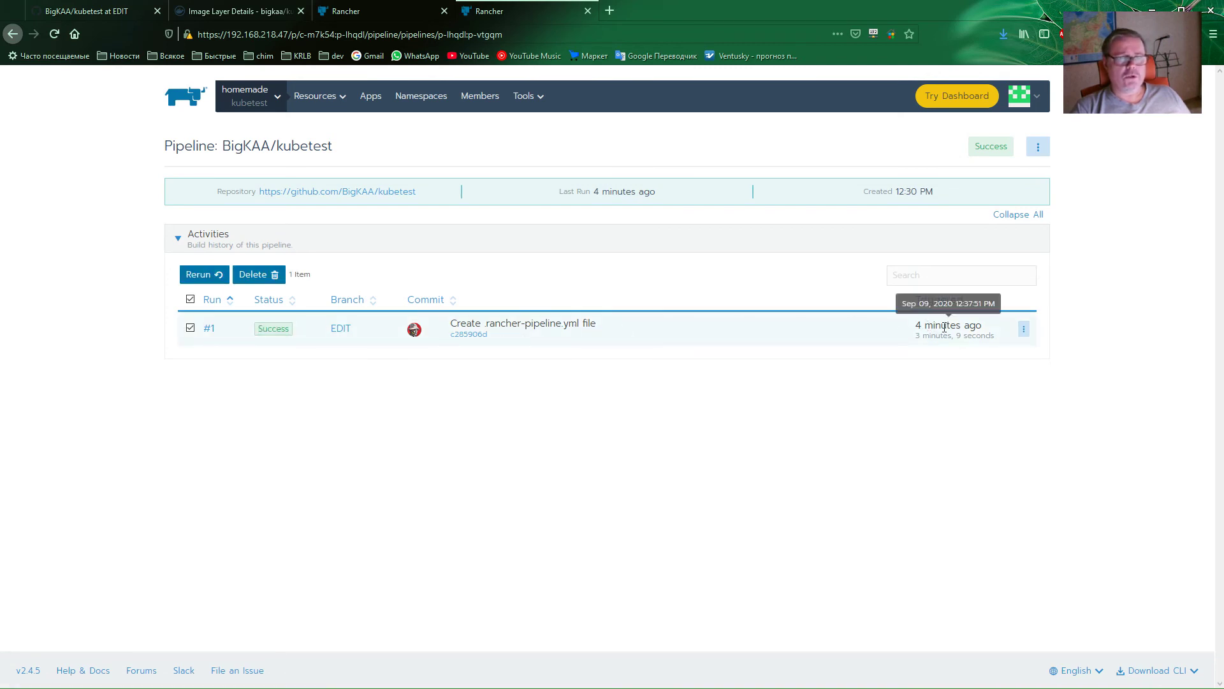
- Open run #1 and review the logs of its clone, publishImage and second applyYaml steps
click(210, 329)
scroll(134, 329, down, 3)
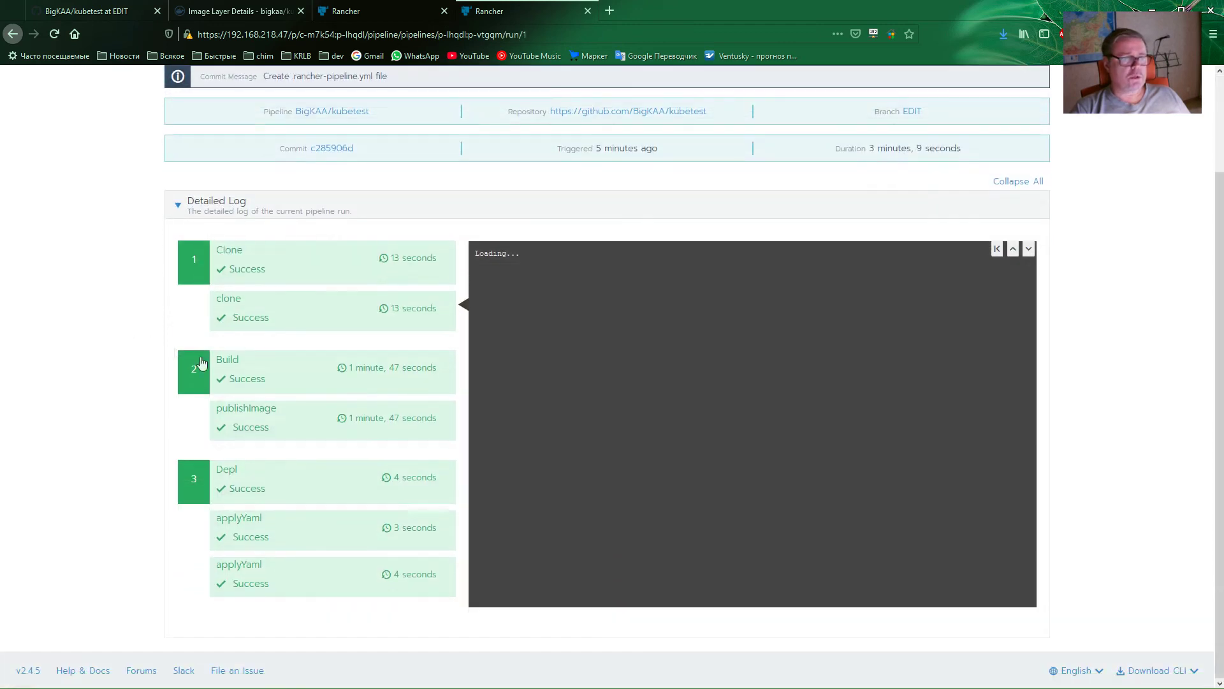
scroll(314, 316, up, 2)
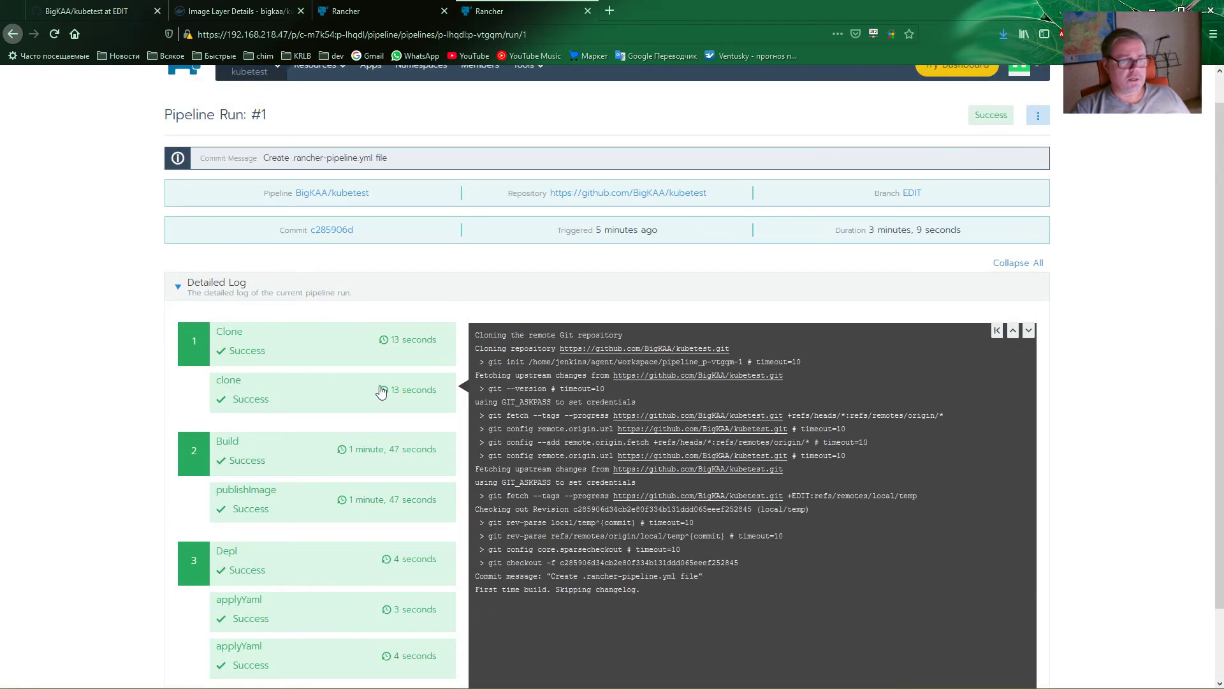
click(369, 503)
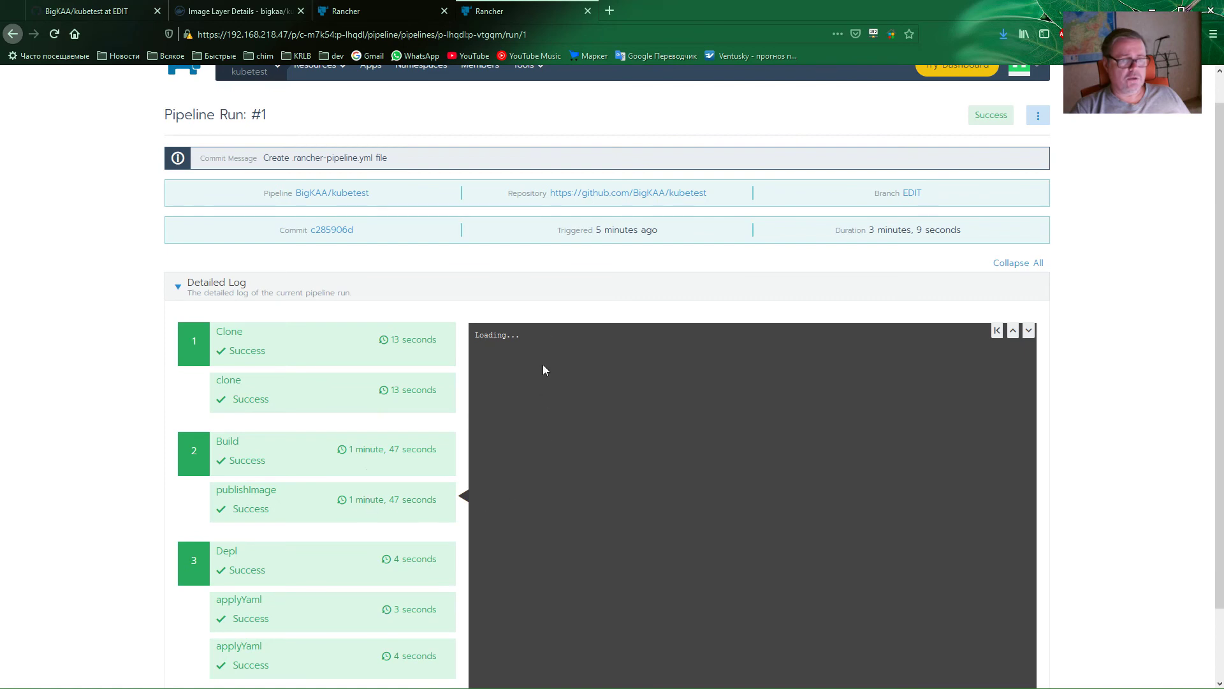
scroll(537, 518, down, 5)
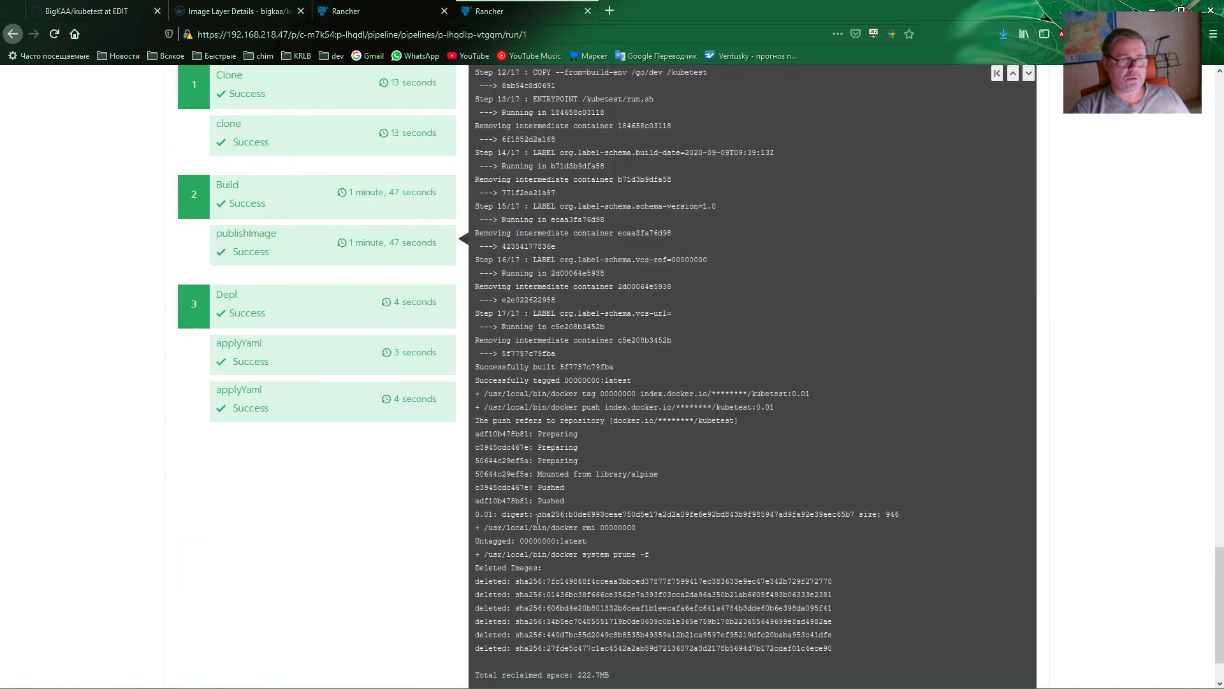
click(364, 403)
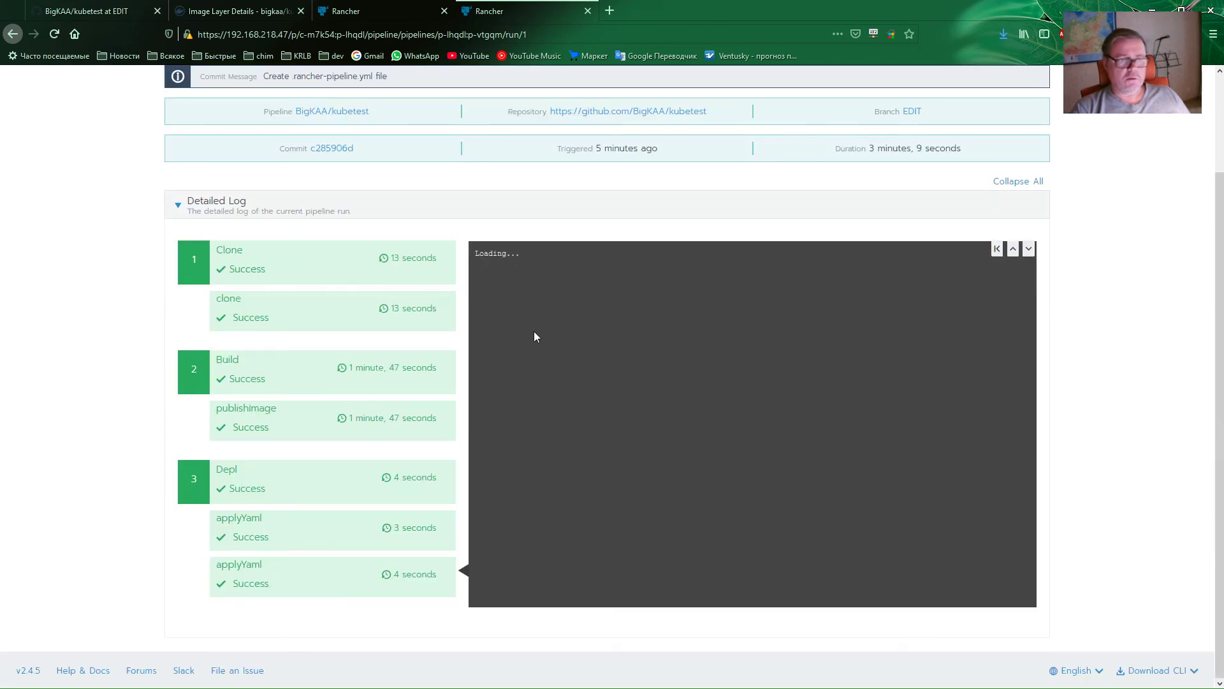
scroll(534, 331, up, 2)
scroll(137, 300, up, 1)
scroll(148, 260, up, 1)
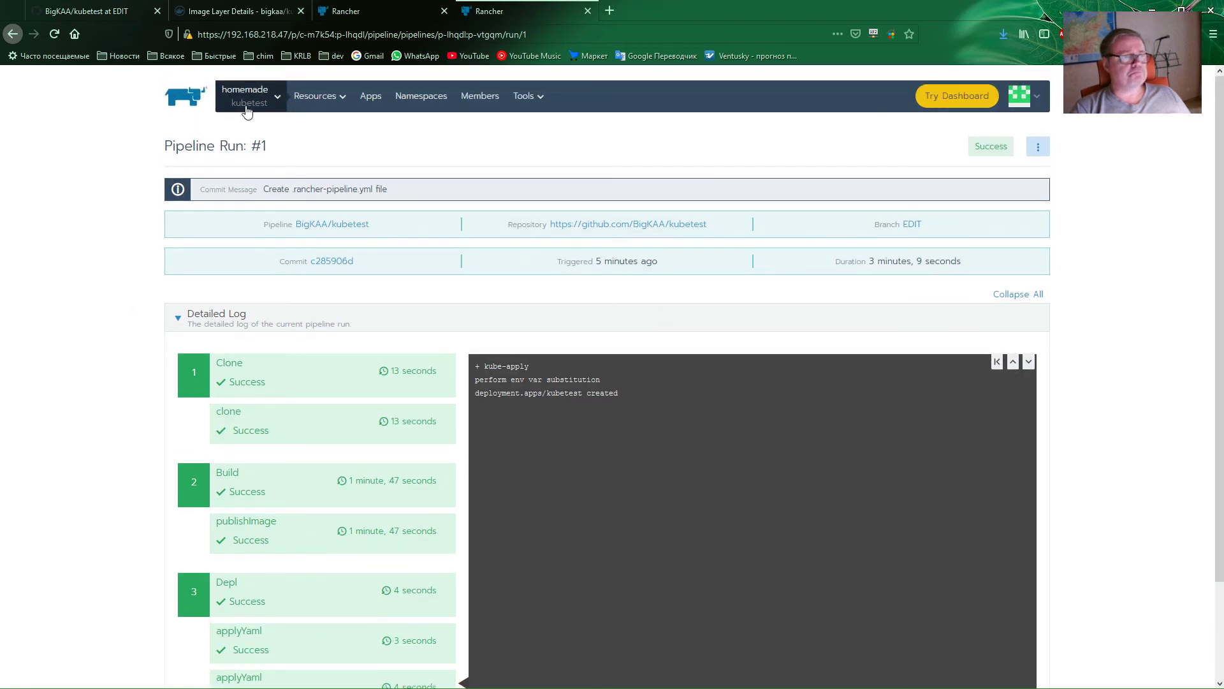
- Reselect the kubetest project in the homemade cluster and return to its pipelines list
click(232, 102)
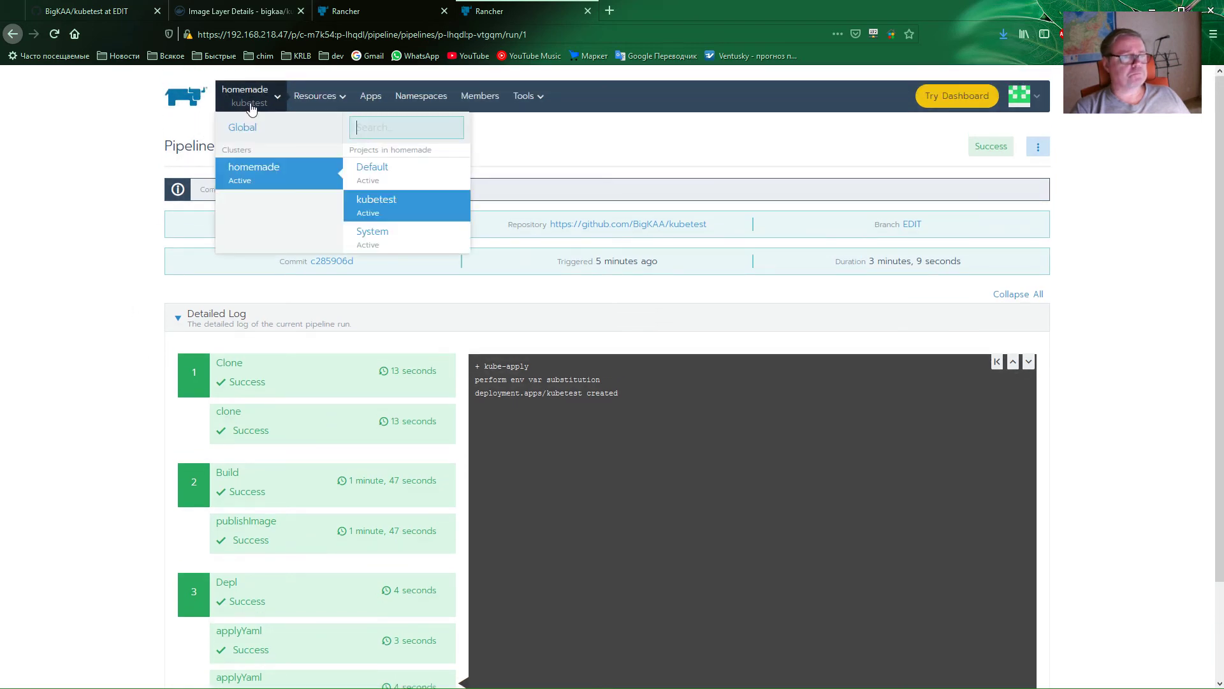
click(373, 203)
mouse_move(334, 96)
click(315, 164)
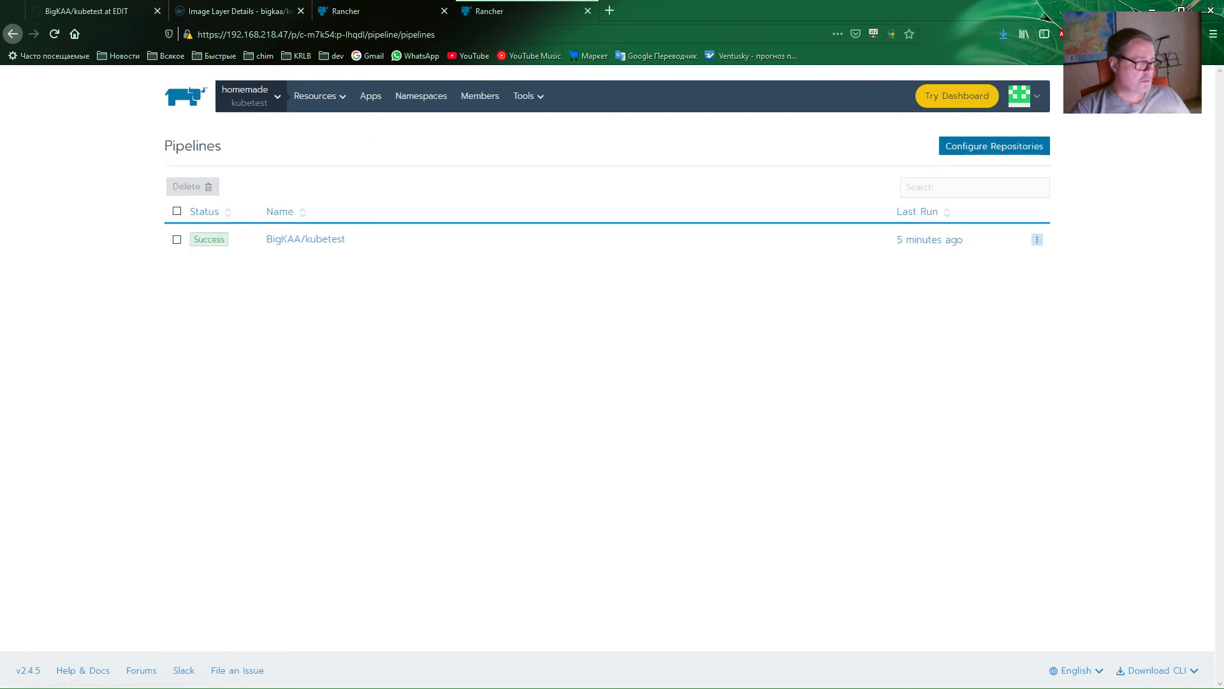
- Switch to Visual Studio Code, set the nodePort in 01-service.yaml to 31313 and save the file
key(alt+Tab)
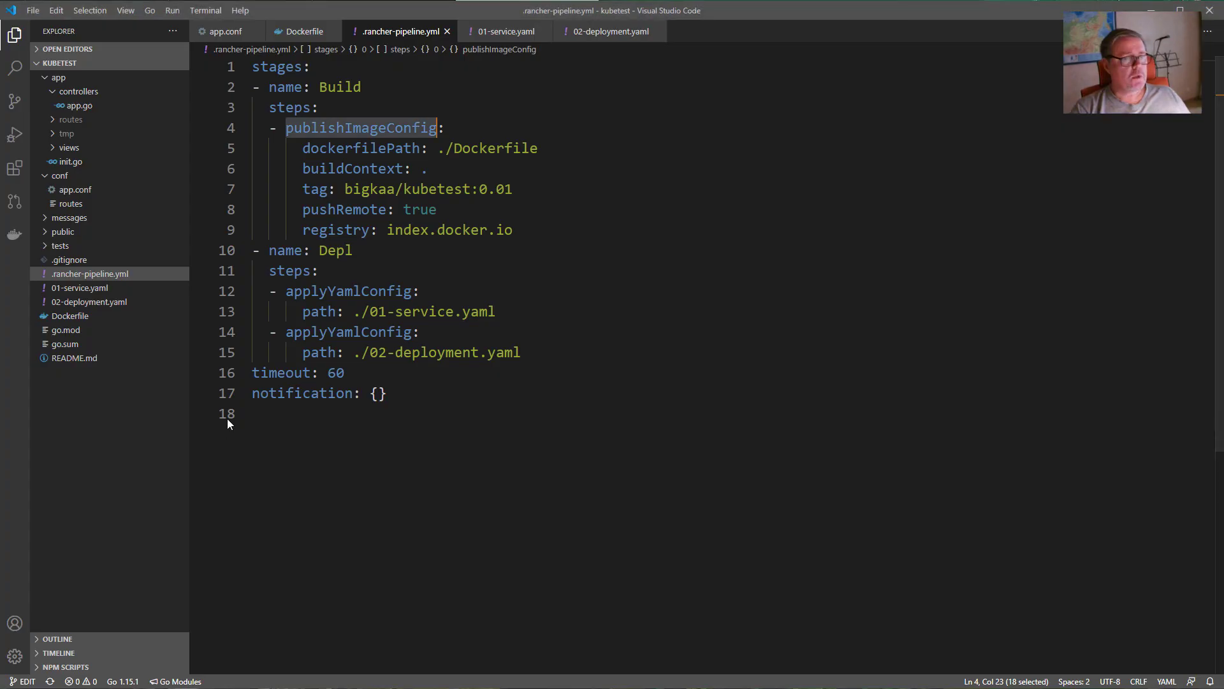
click(488, 37)
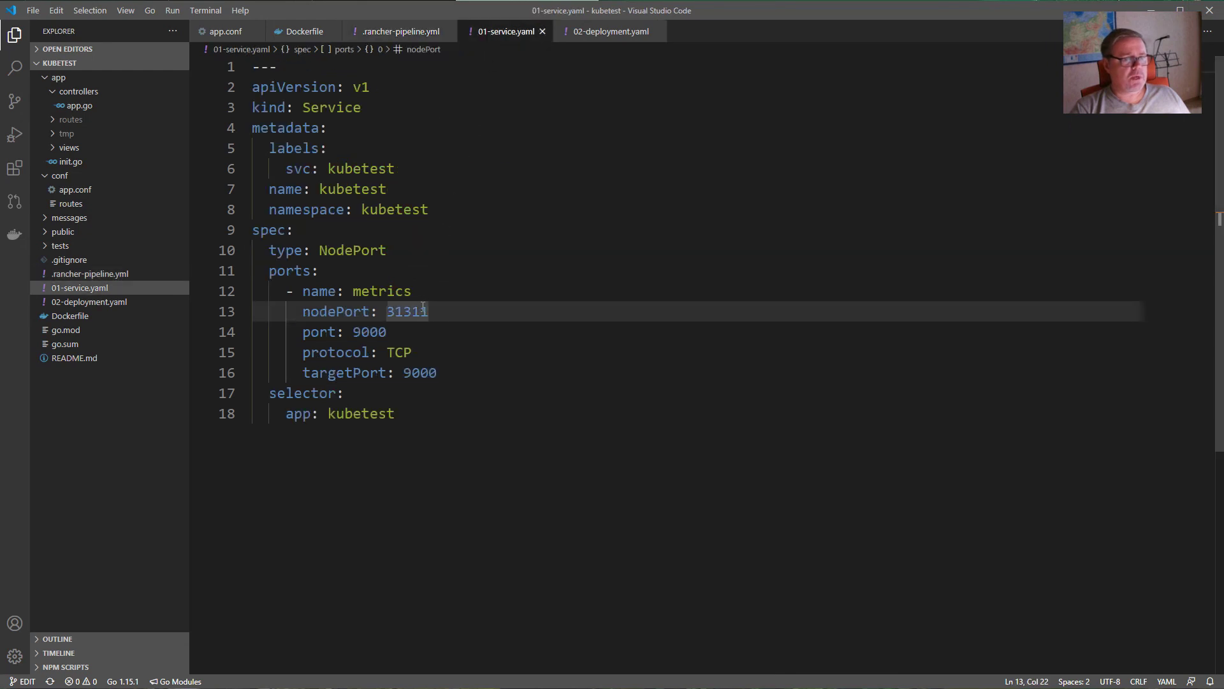
key(Delete)
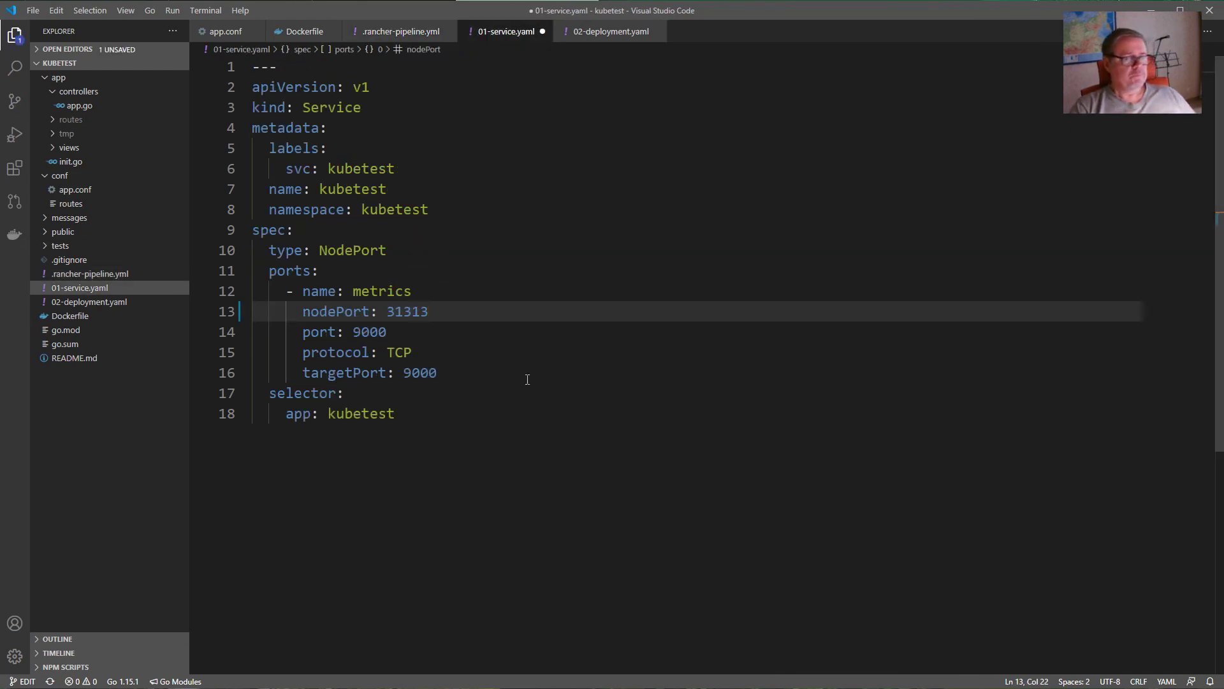
key(ctrl+s)
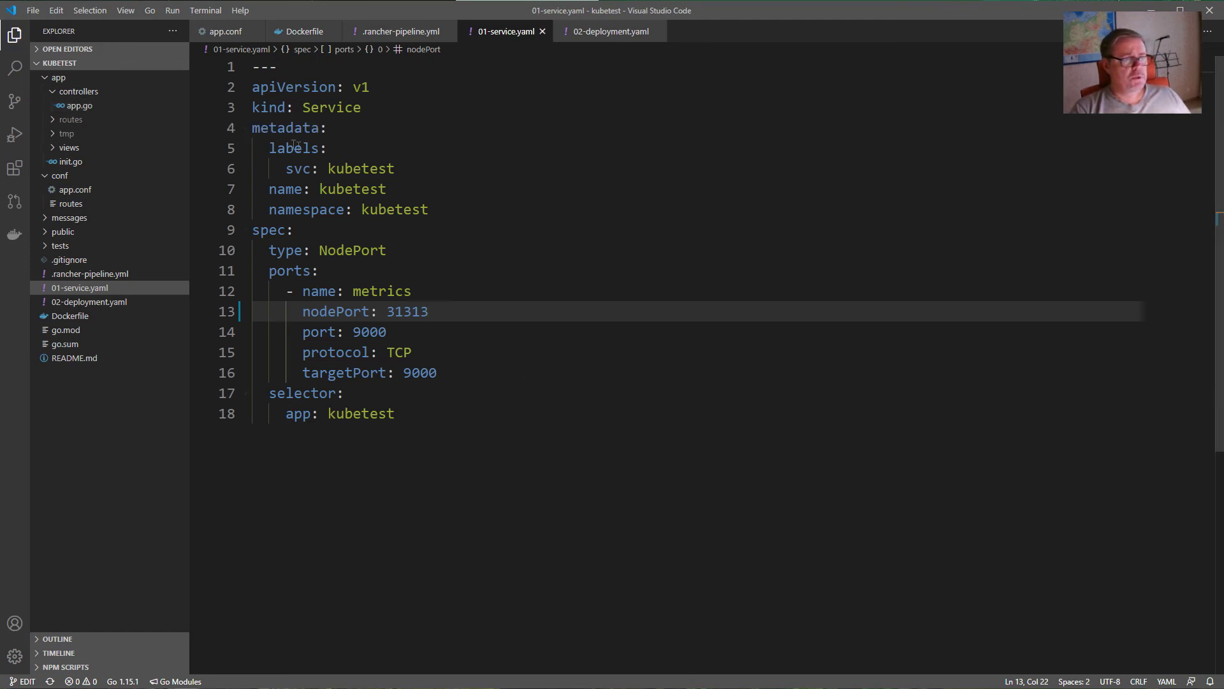
- Commit the 01-service.yaml change to the EDIT branch with the message "change service port" and push it to the remote
click(15, 102)
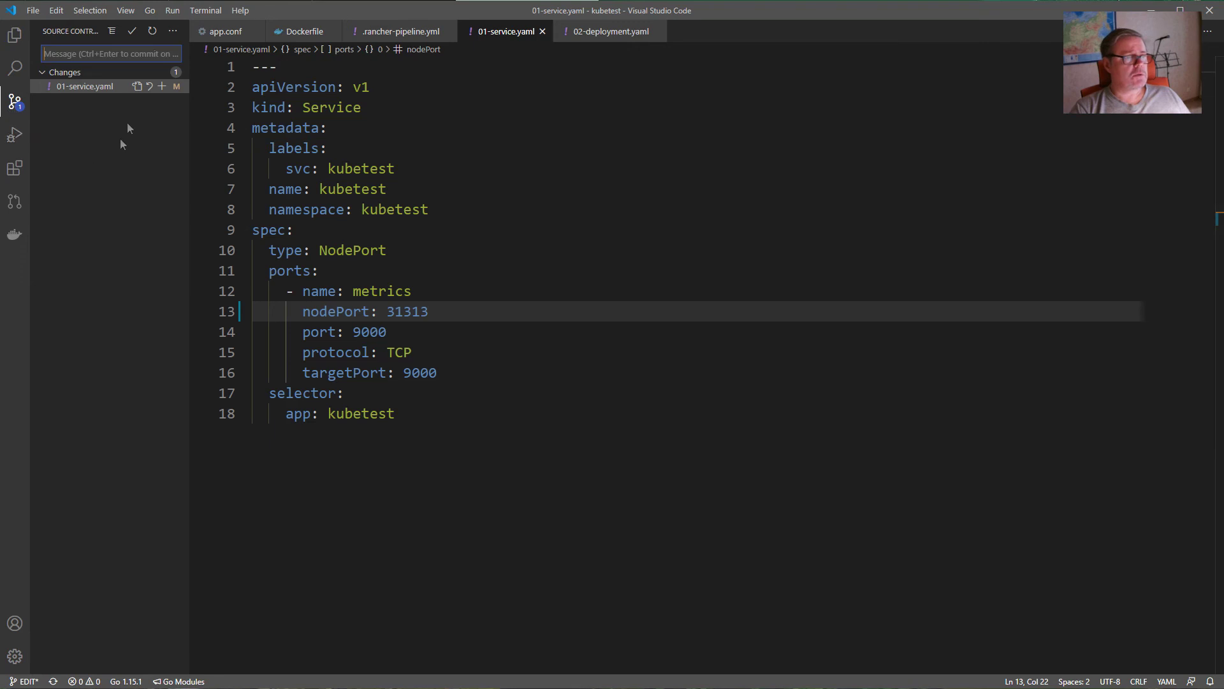
click(132, 32)
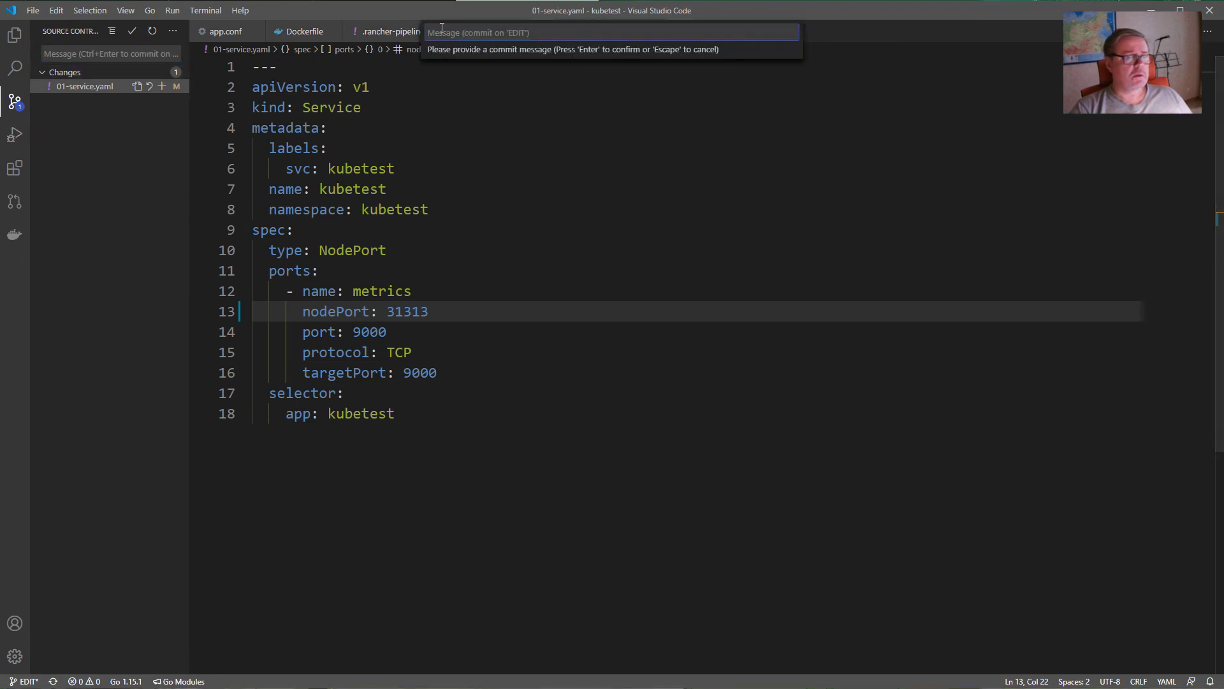
text(change service port)
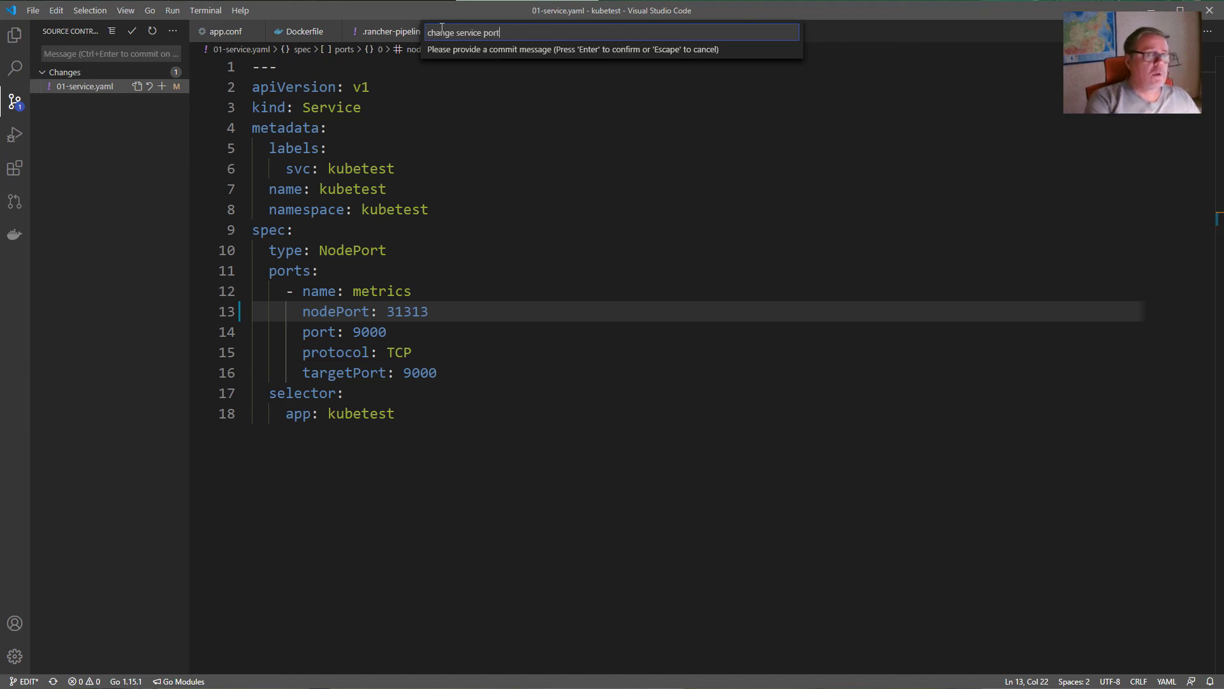
key(Return)
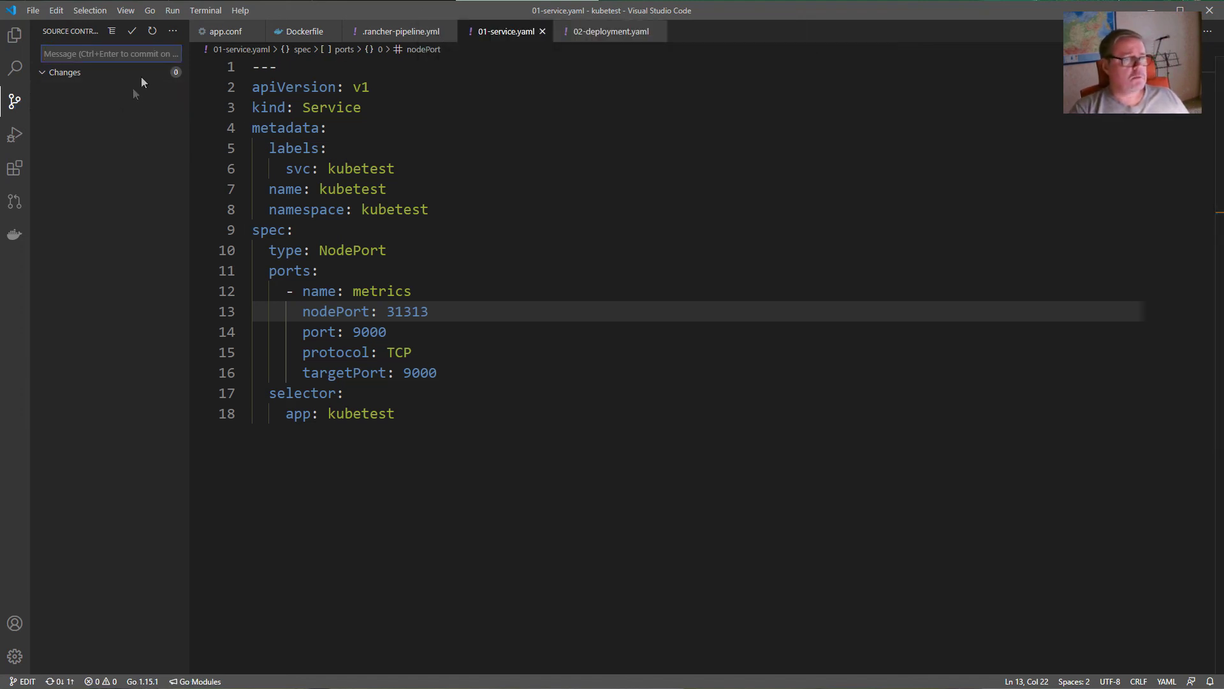
click(173, 30)
mouse_move(217, 147)
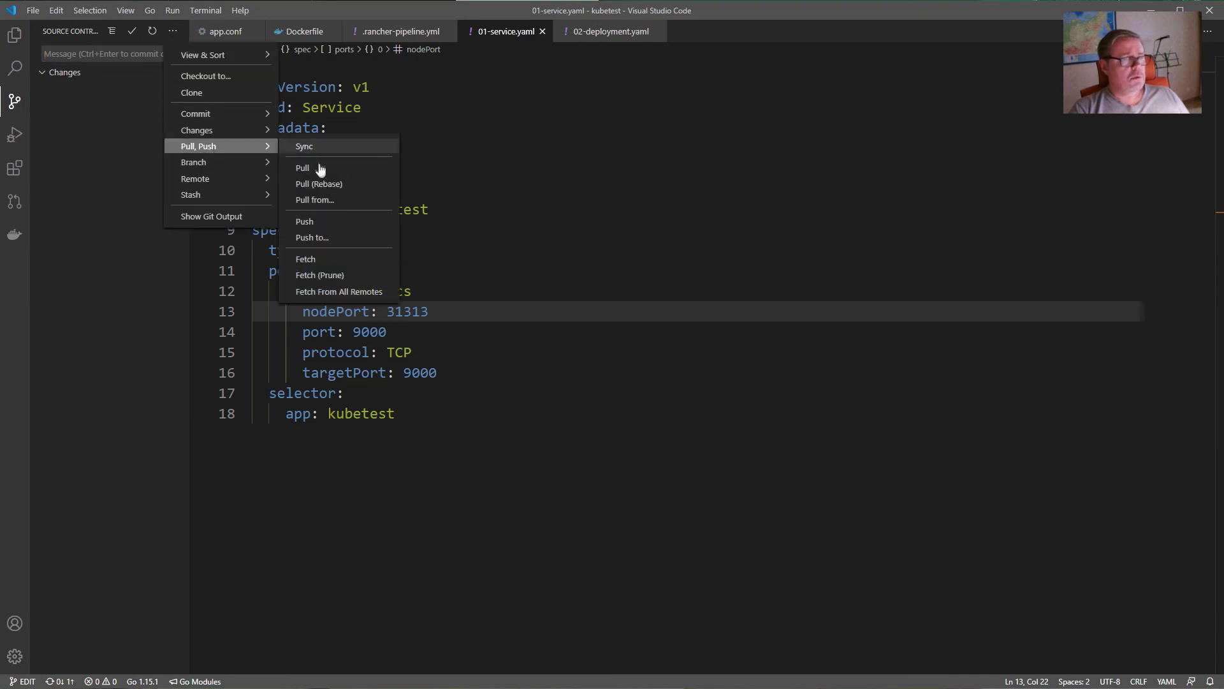
click(321, 220)
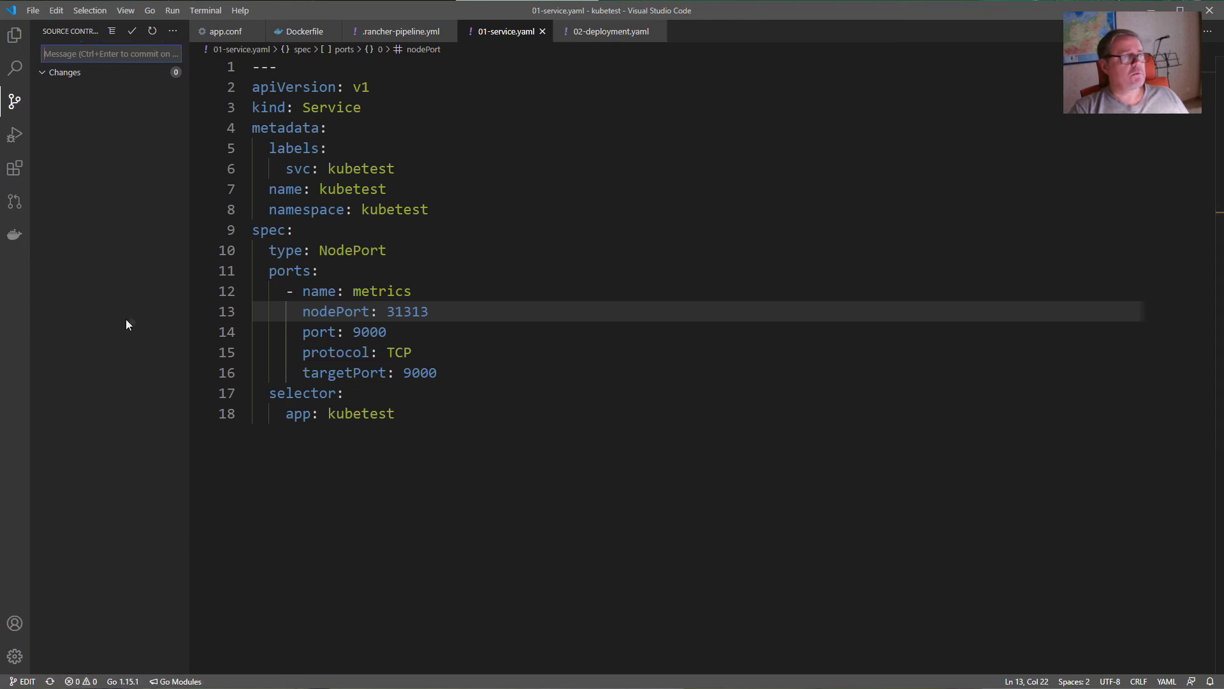
- Switch back to Rancher in the browser and run the BigKAA/kubetest pipeline on the EDIT branch
key(alt+Tab)
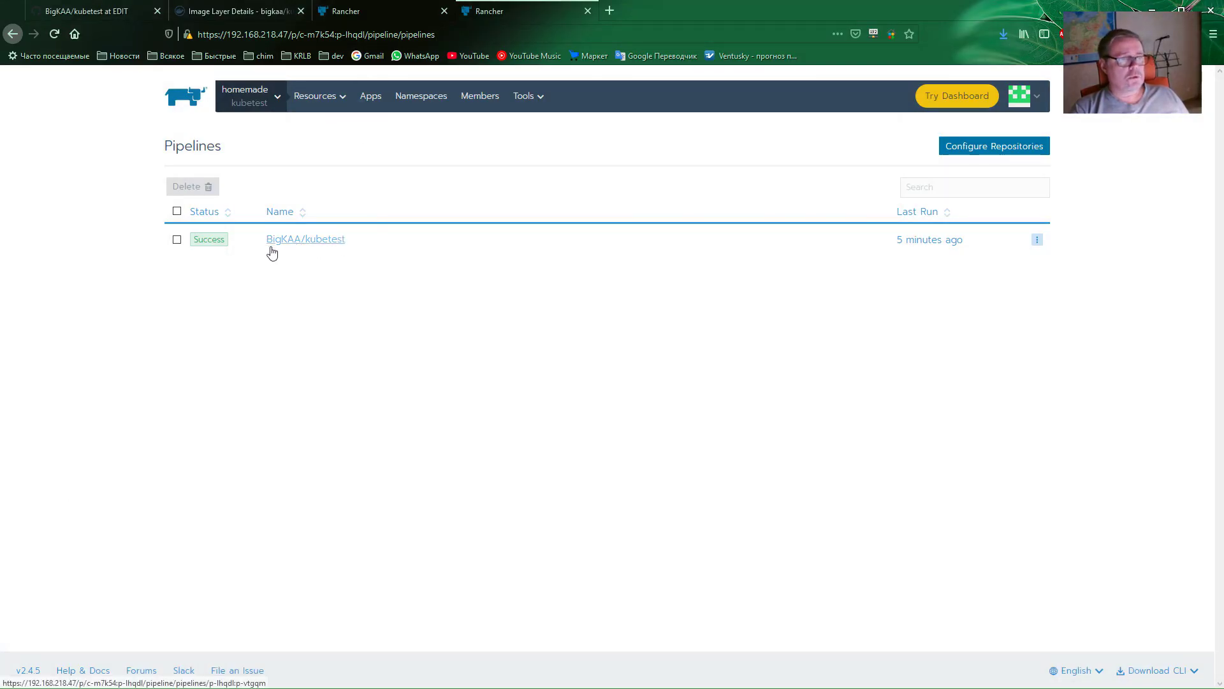
click(276, 99)
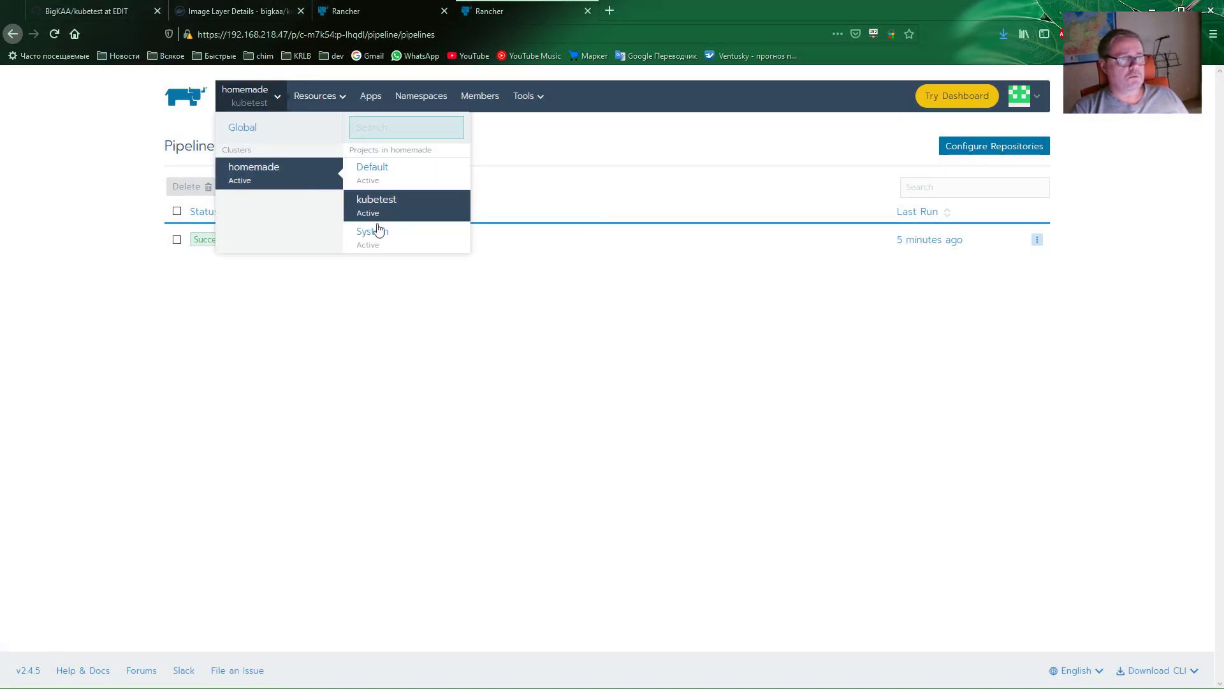
click(383, 297)
click(1038, 239)
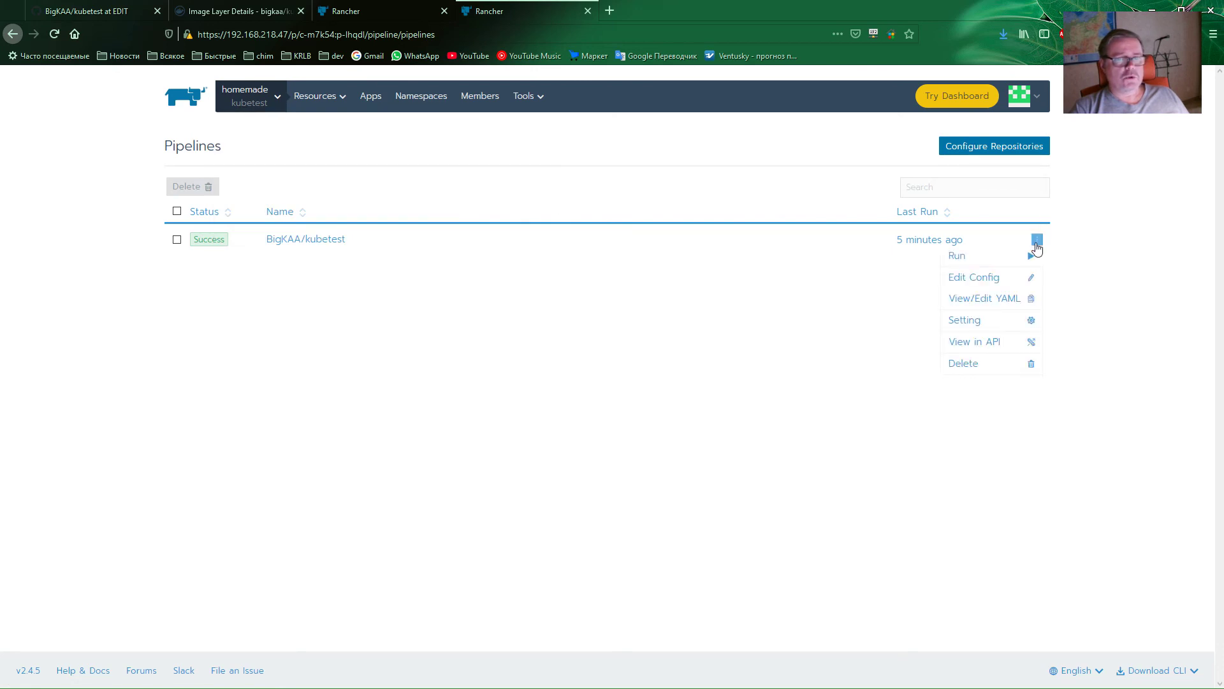
click(1018, 261)
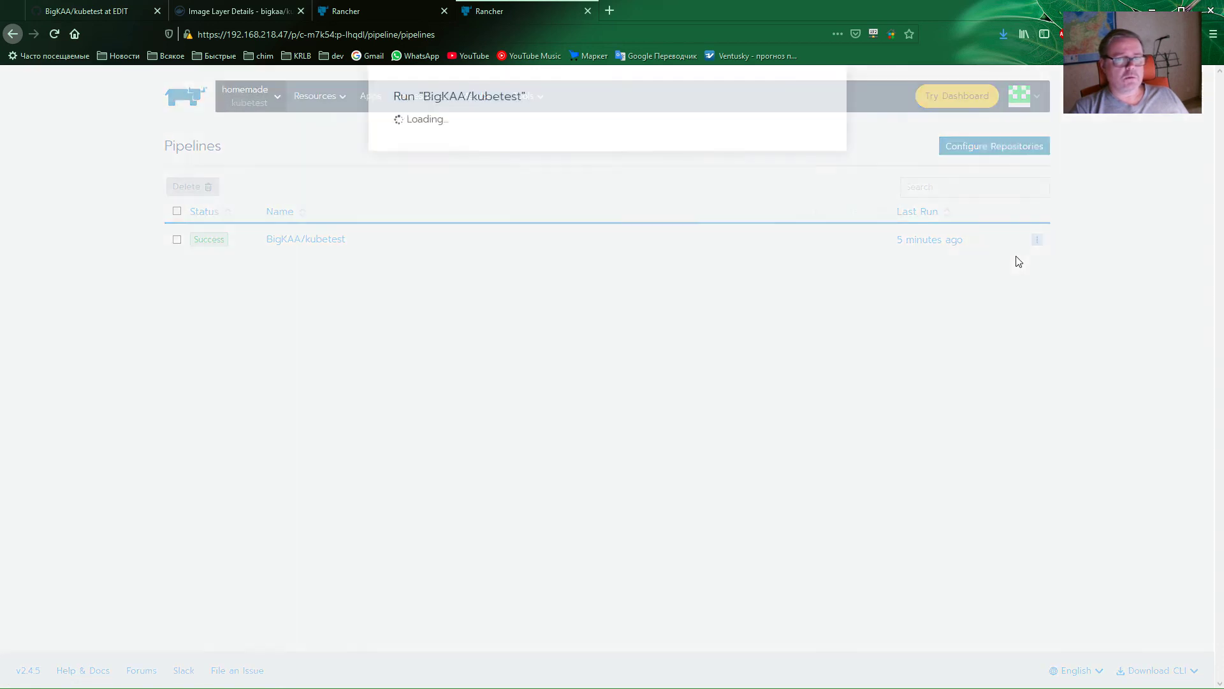
click(579, 191)
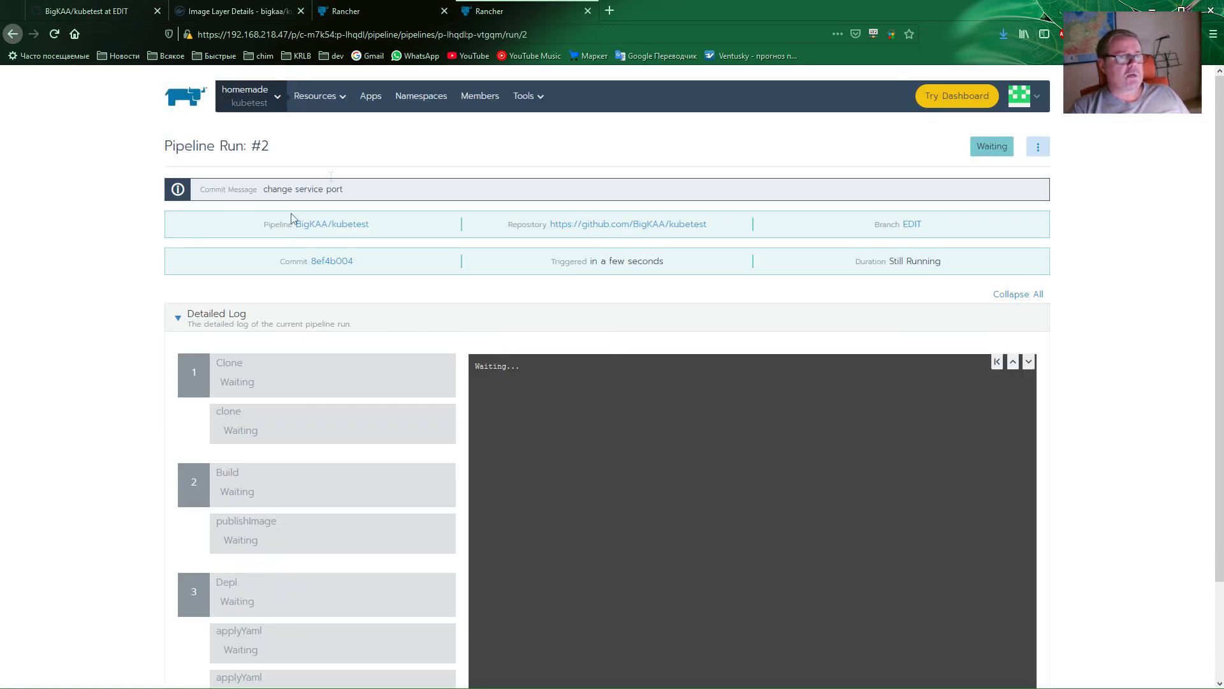
- In the other Rancher browser tab, check the port of kubetest under the project's workloads and service discovery
click(452, 18)
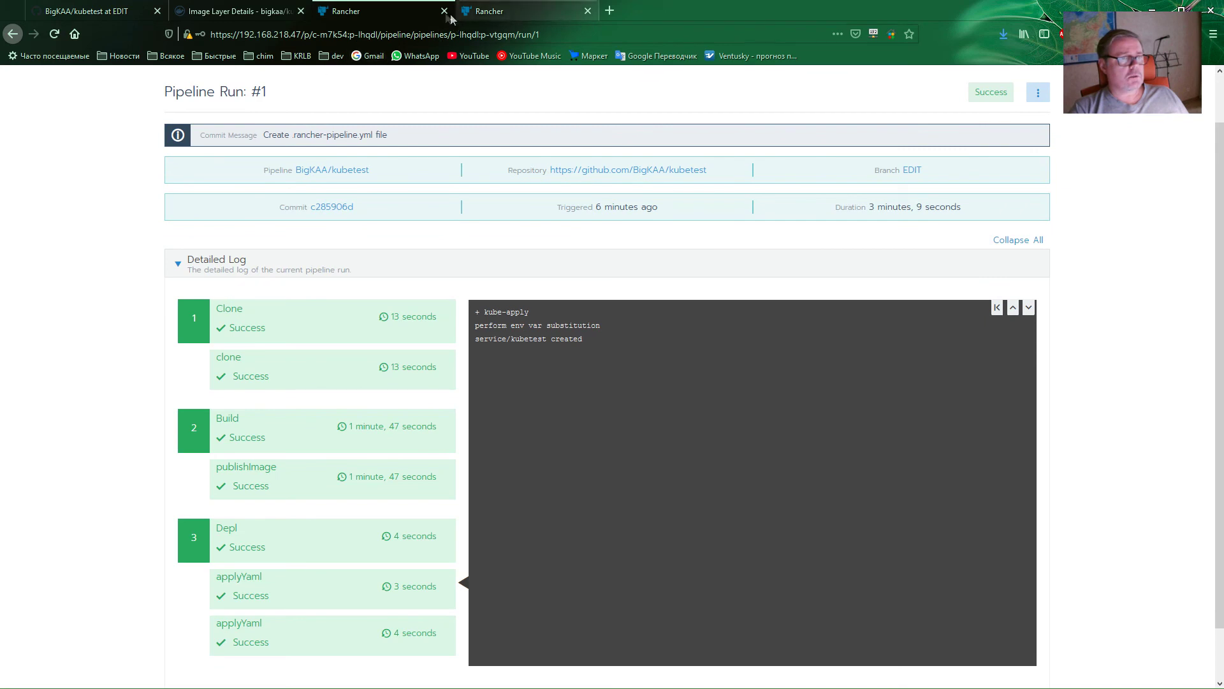
scroll(287, 95, up, 1)
mouse_move(305, 124)
click(312, 127)
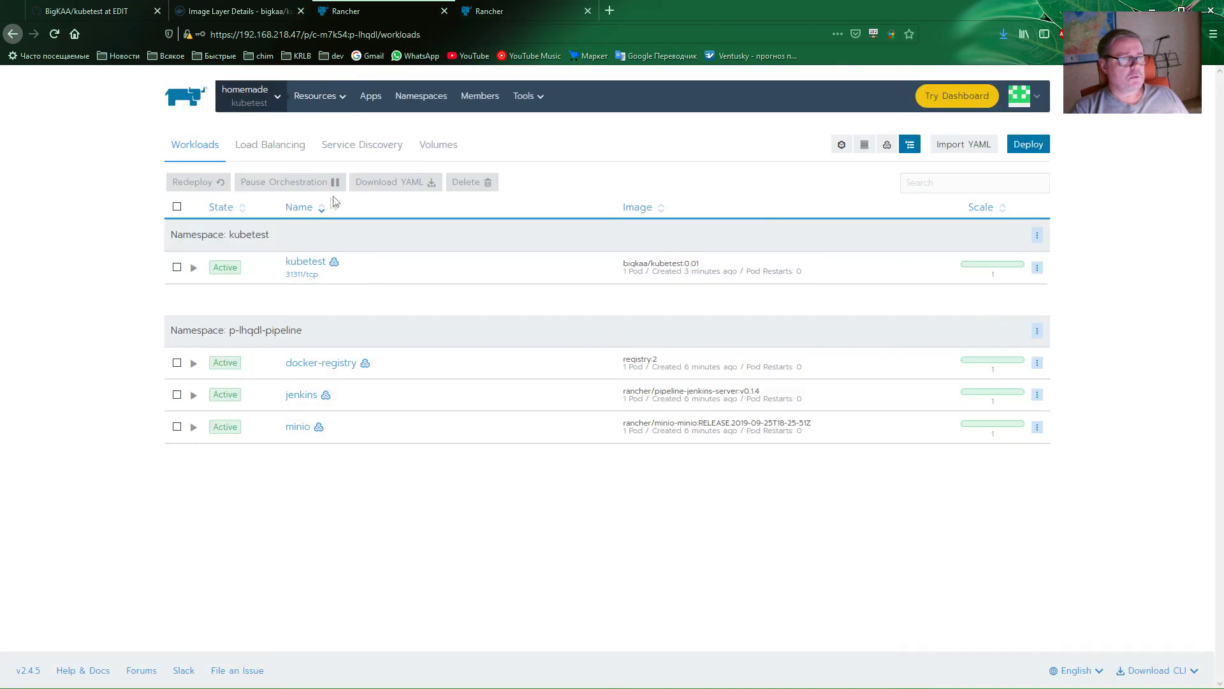
click(356, 146)
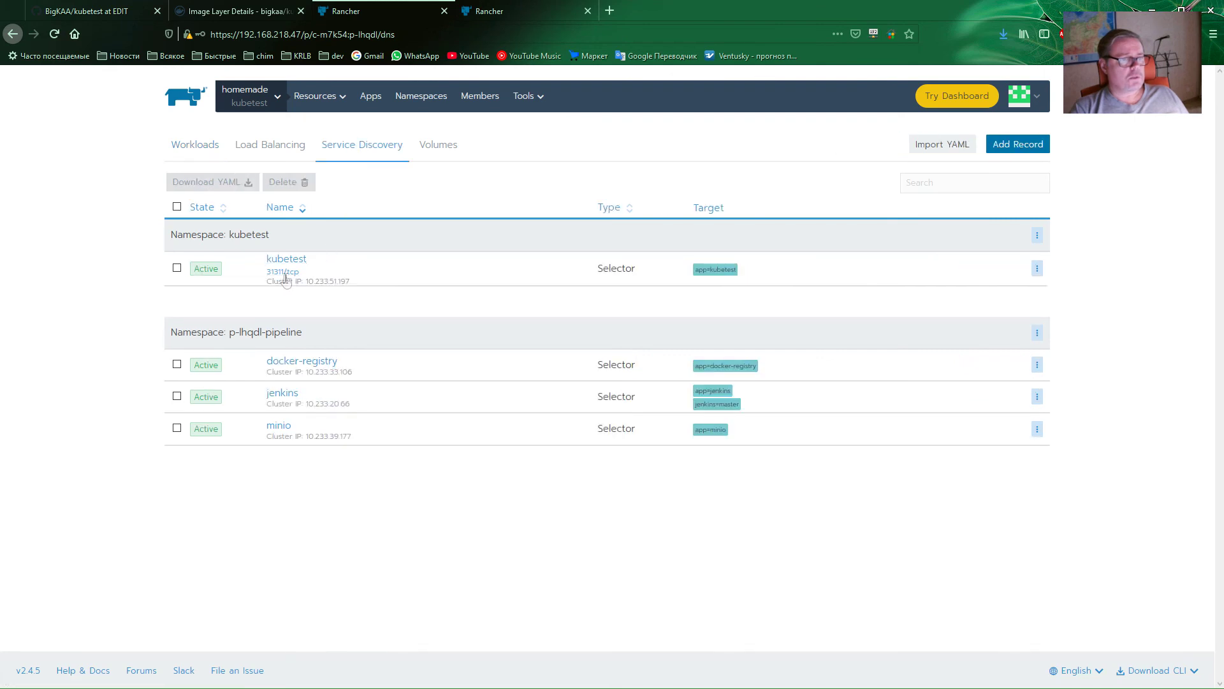
click(206, 148)
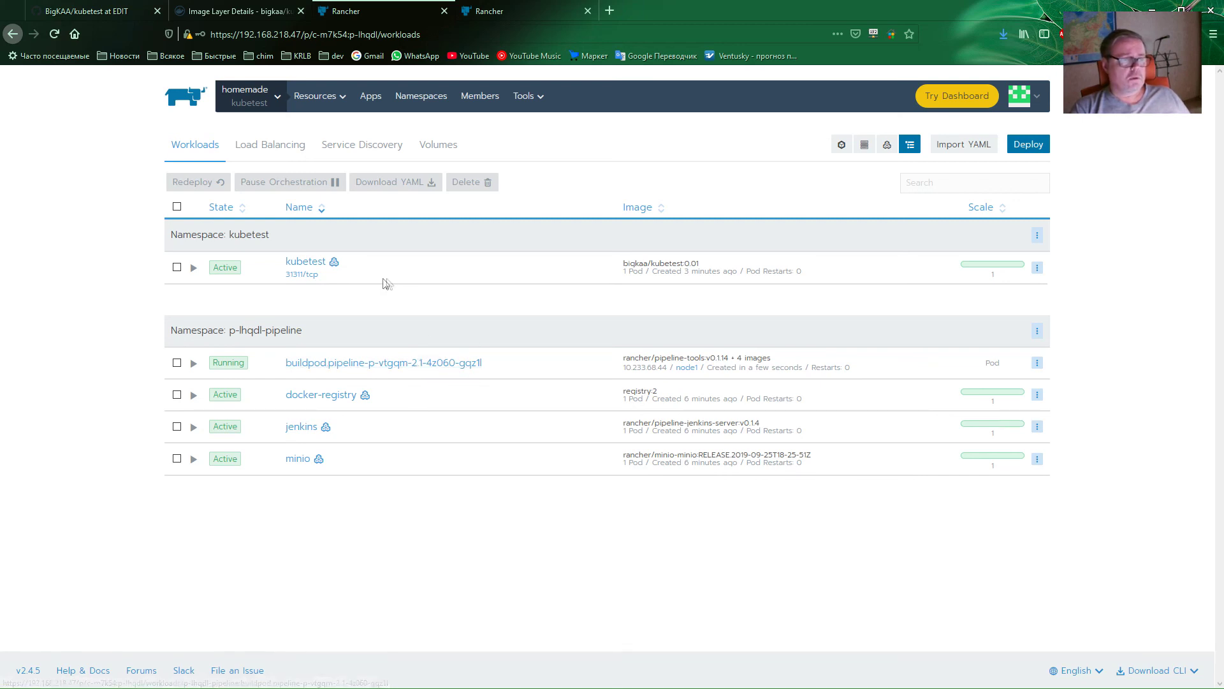
- Return to pipeline run #2 and monitor its Clone, Build and Depl stages until the run ends
click(484, 19)
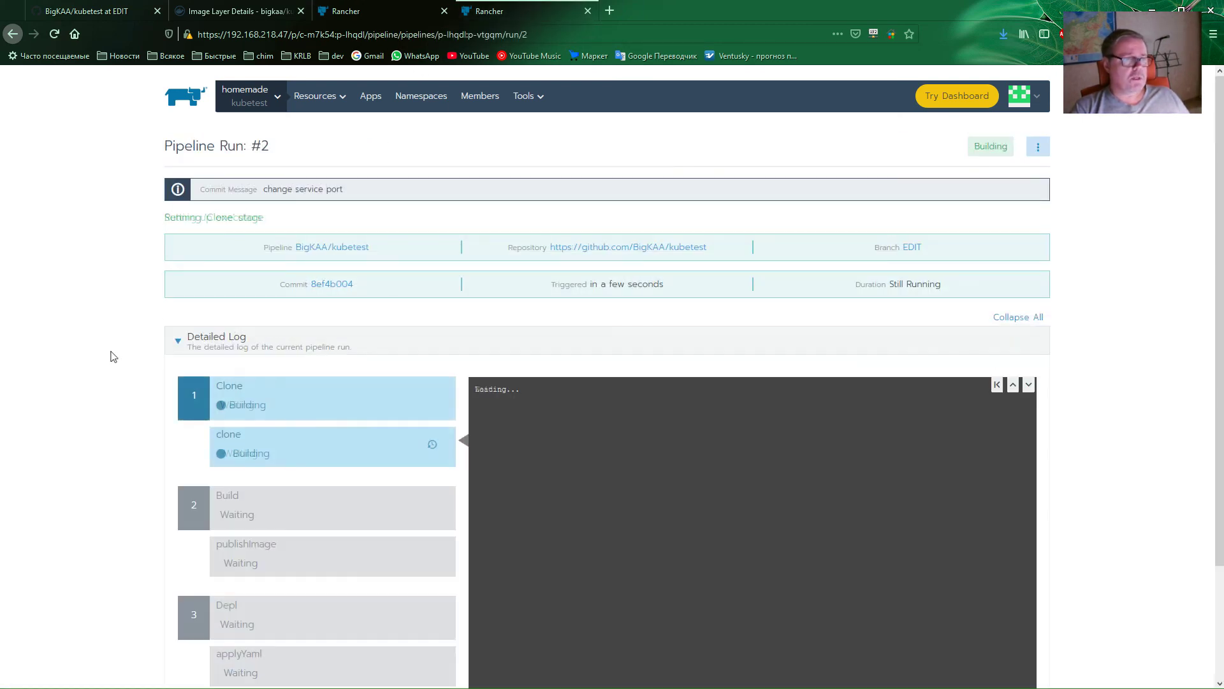
scroll(114, 353, down, 3)
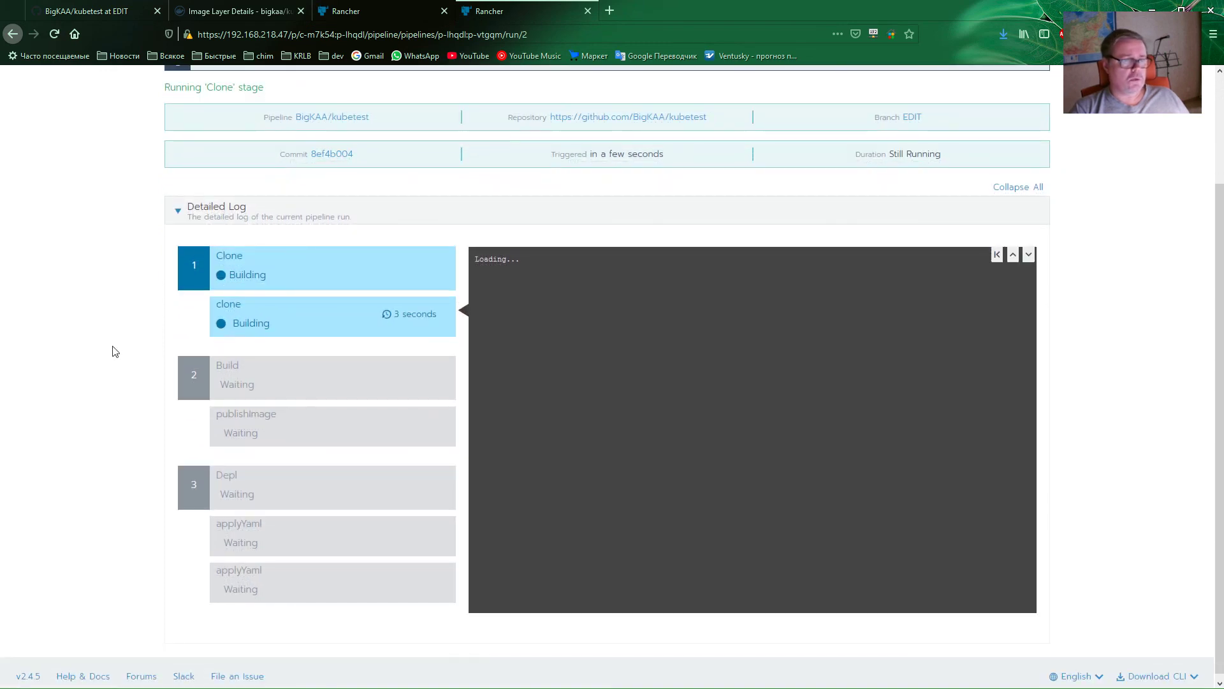
scroll(114, 350, up, 1)
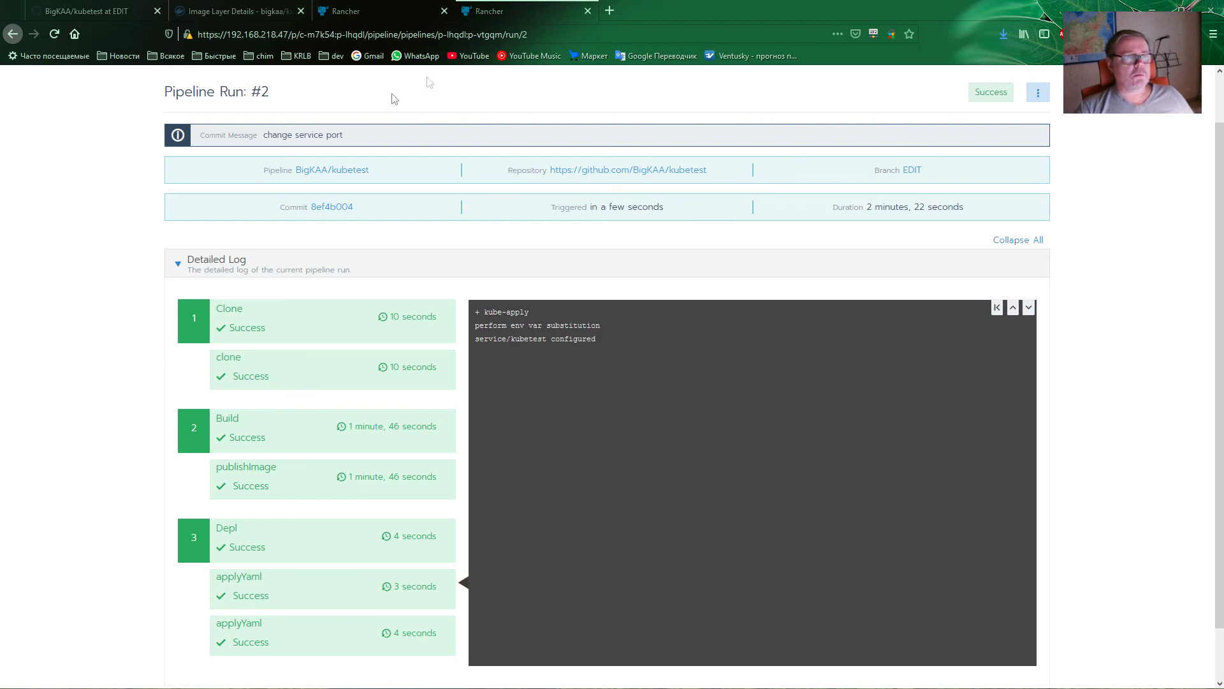
- Go back to the kubetest project's workloads and open the redeployed application through its 31313/tcp endpoint
click(408, 13)
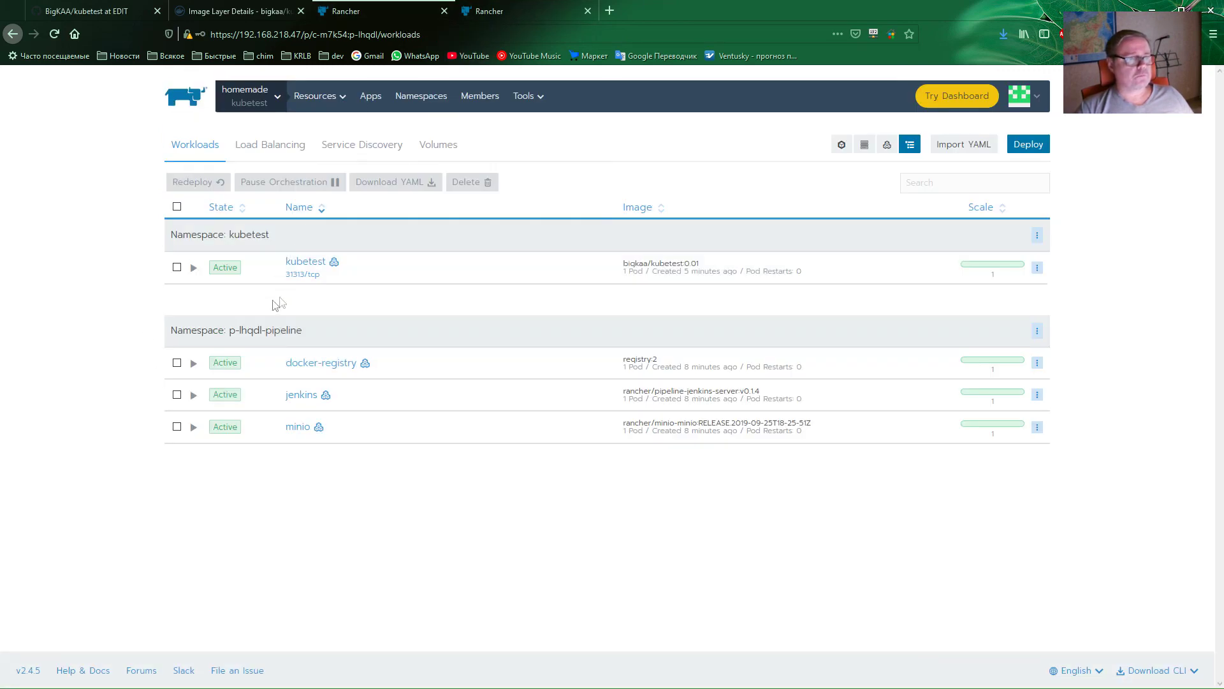
click(294, 274)
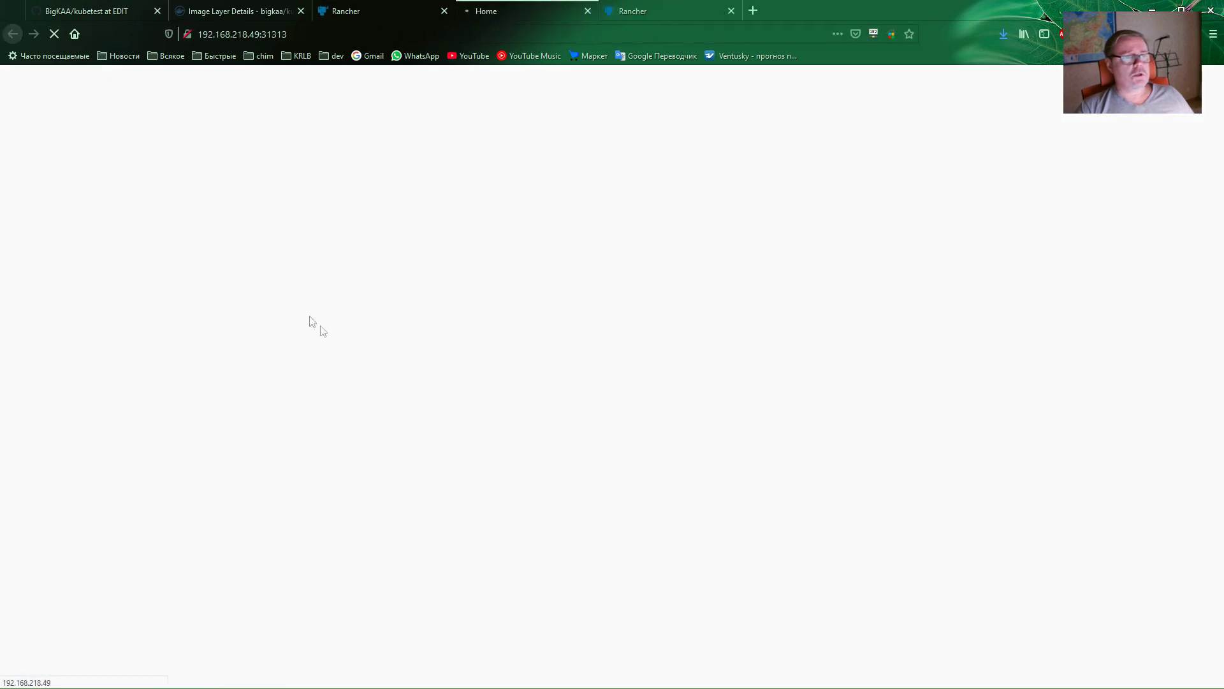
- Close the application's tab and review the BigKAA/kubetest pipeline's build history in the project's pipelines
click(588, 11)
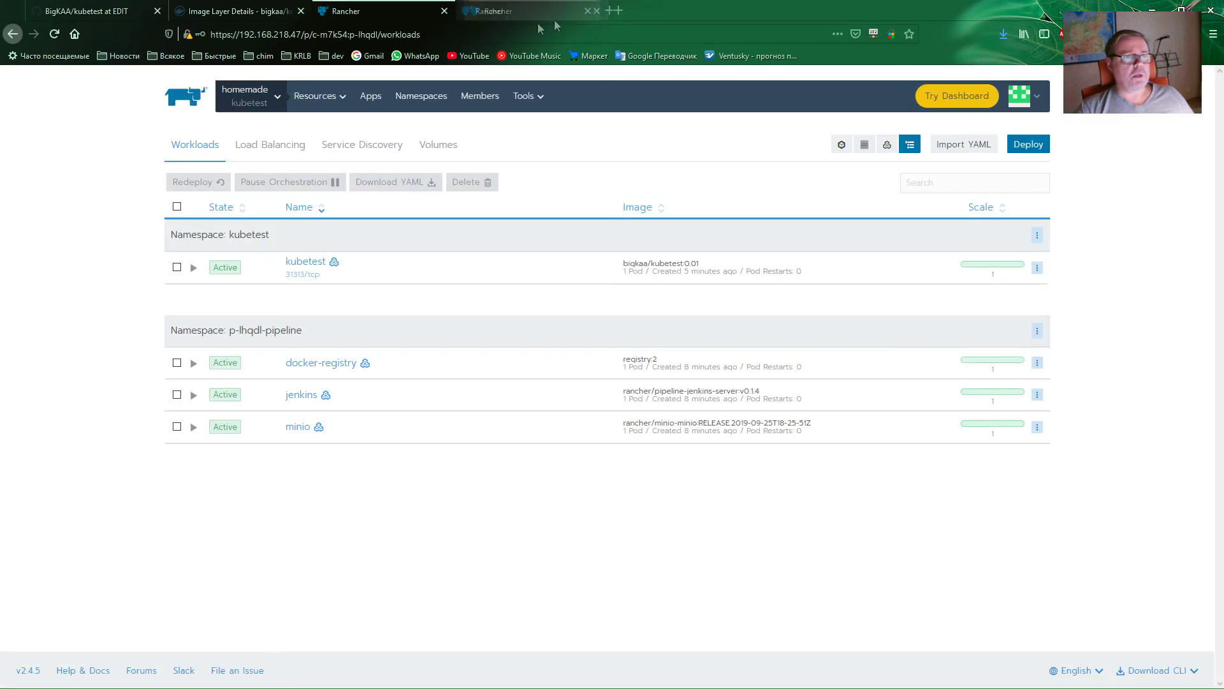
click(511, 11)
scroll(317, 236, up, 2)
mouse_move(327, 96)
click(318, 163)
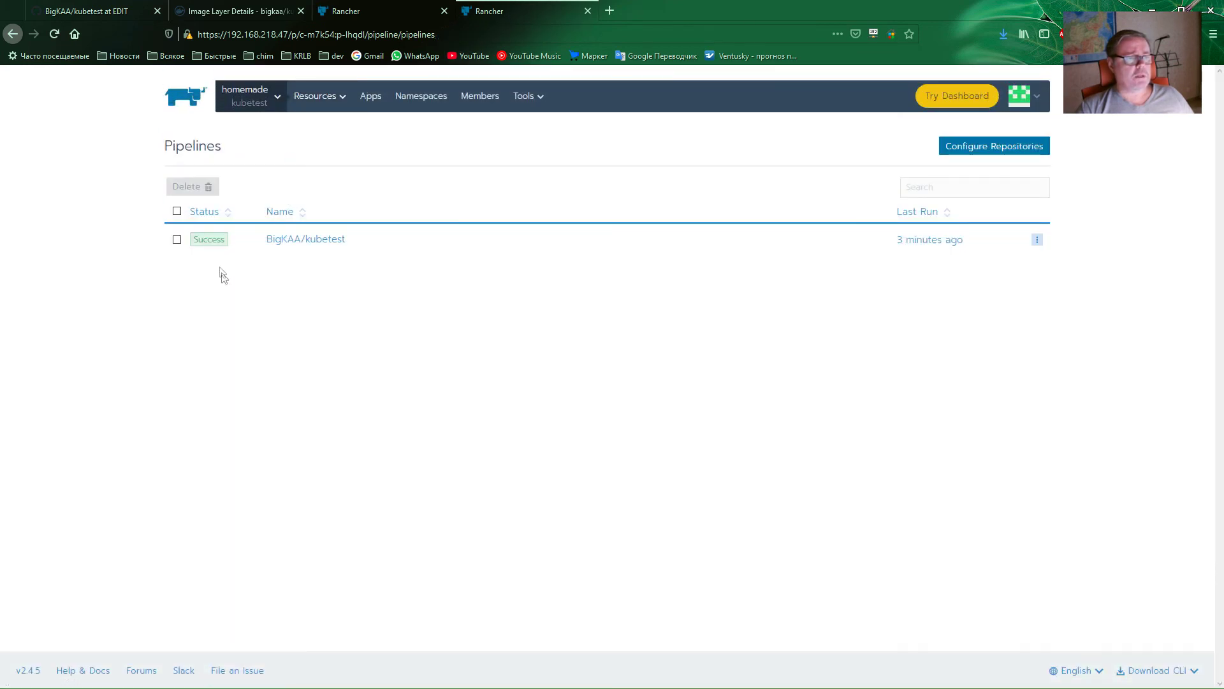
click(296, 241)
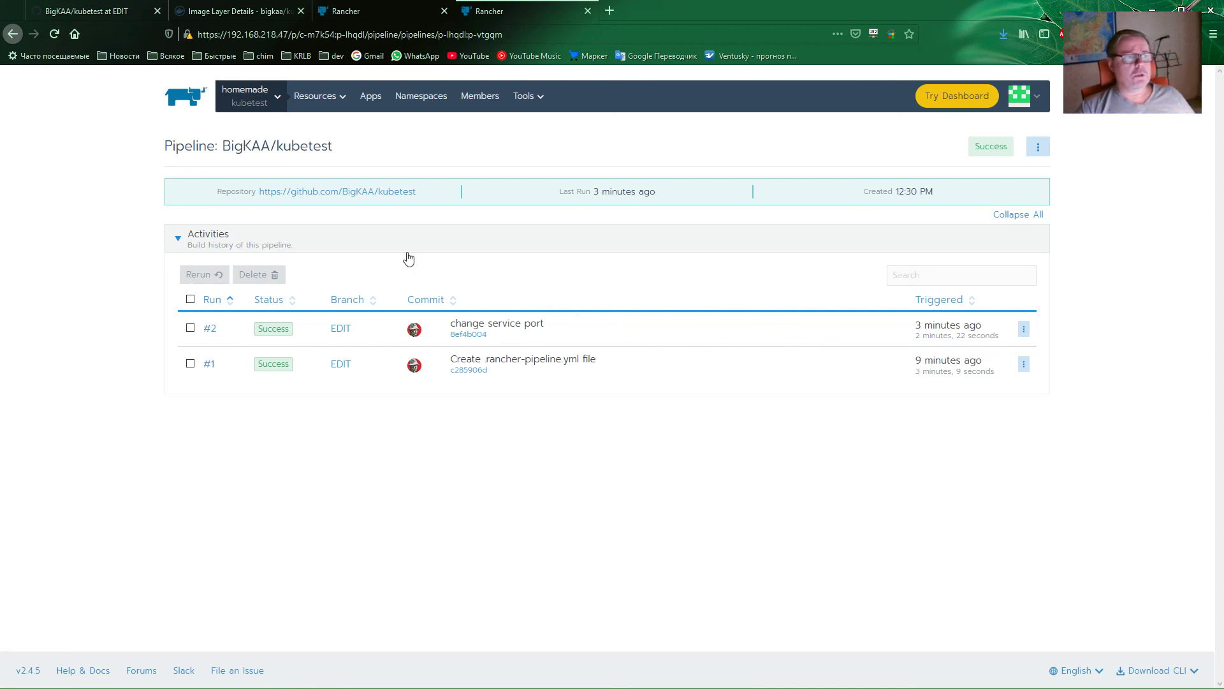
click(262, 96)
click(94, 237)
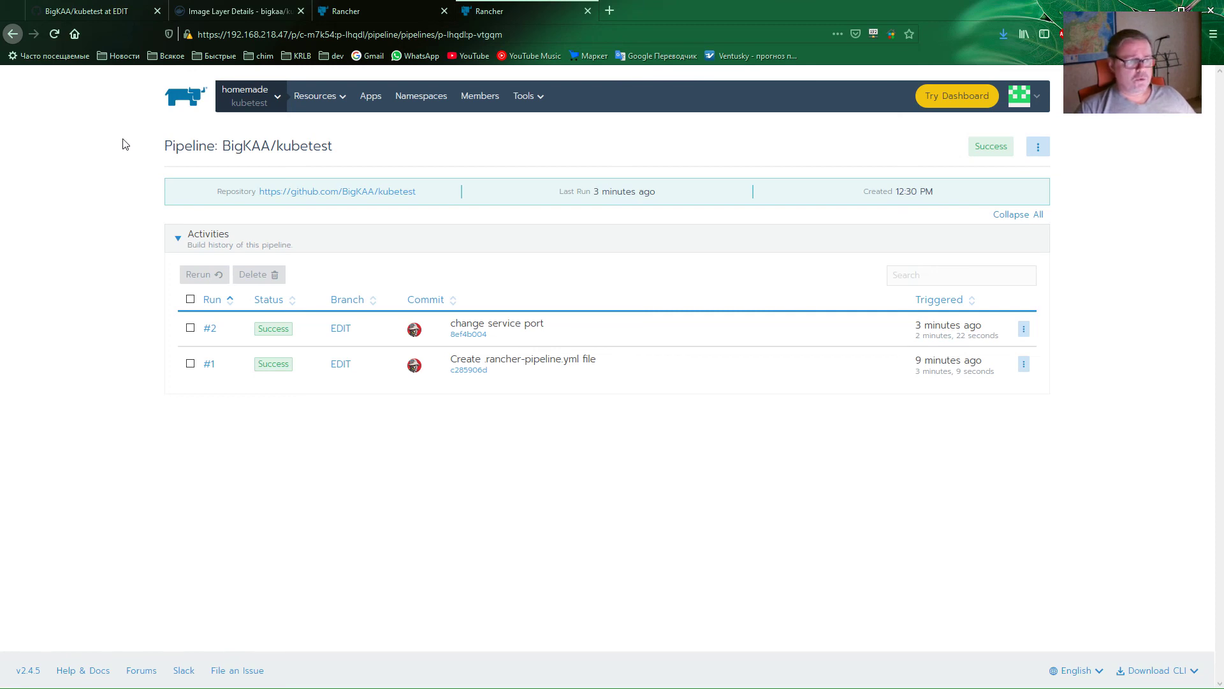
- Open a new browser tab ready for entering a web address
click(610, 11)
click(515, 33)
text(кфтсрукюсщ)
key(BackSpace)
key(BackSpace)
key(BackSpace)
key(BackSpace)
key(BackSpace)
key(BackSpace)
key(BackSpace)
key(BackSpace)
key(BackSpace)
key(BackSpace)
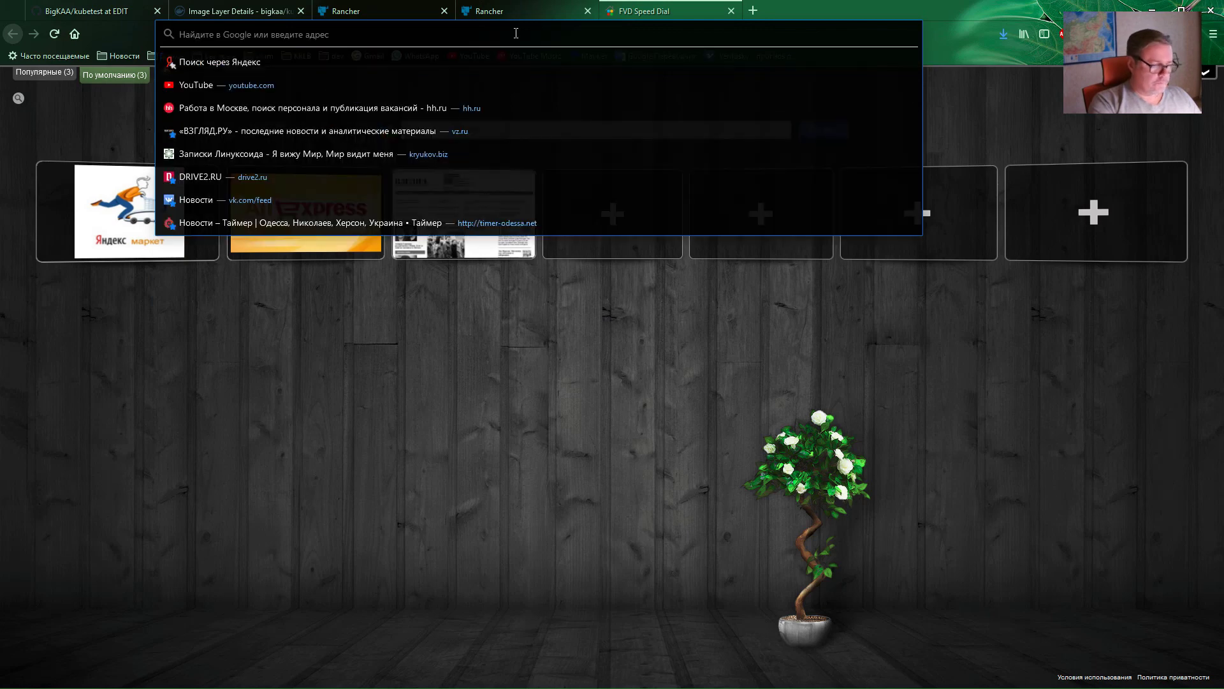
- Load rancher.com and go to the Rancher 2.x documentation from its docs page
text(rancher.com/)
key(Return)
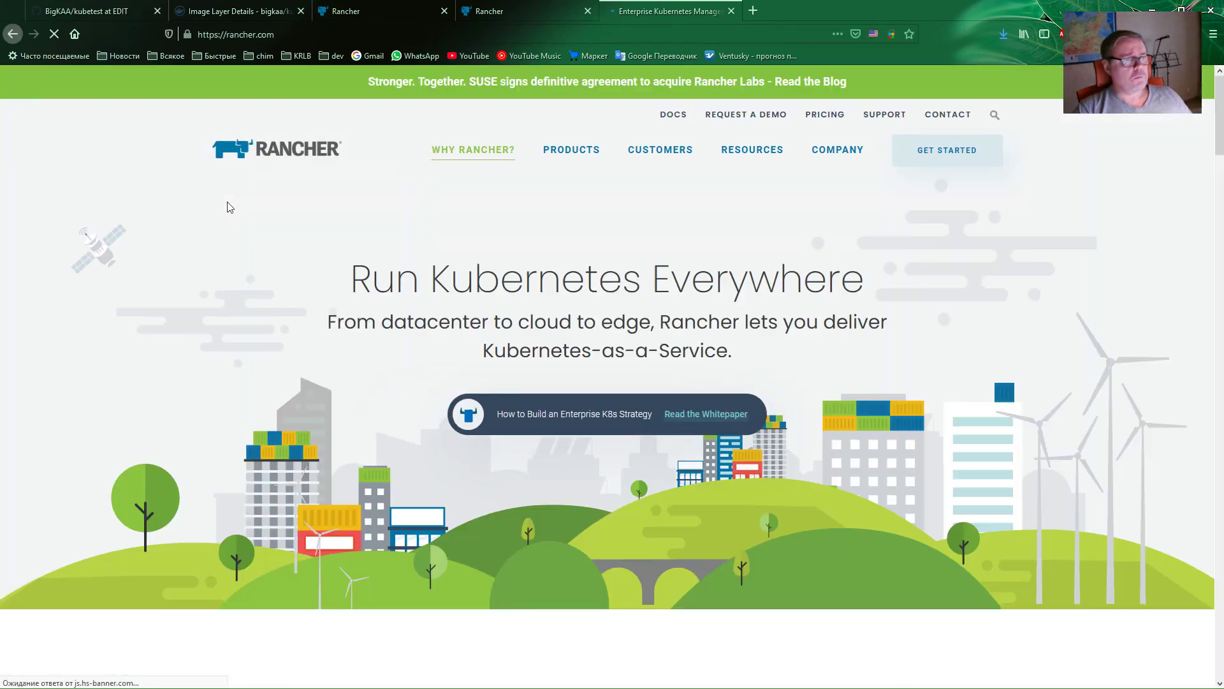
click(681, 119)
scroll(164, 368, down, 4)
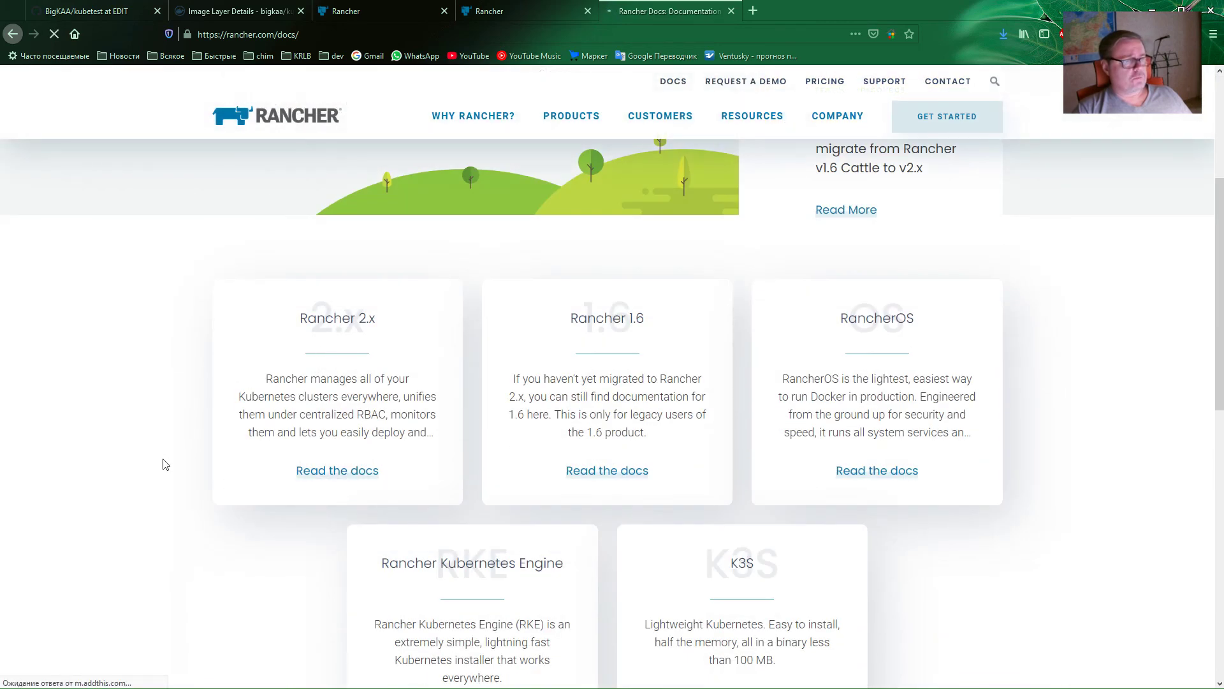
scroll(246, 405, down, 4)
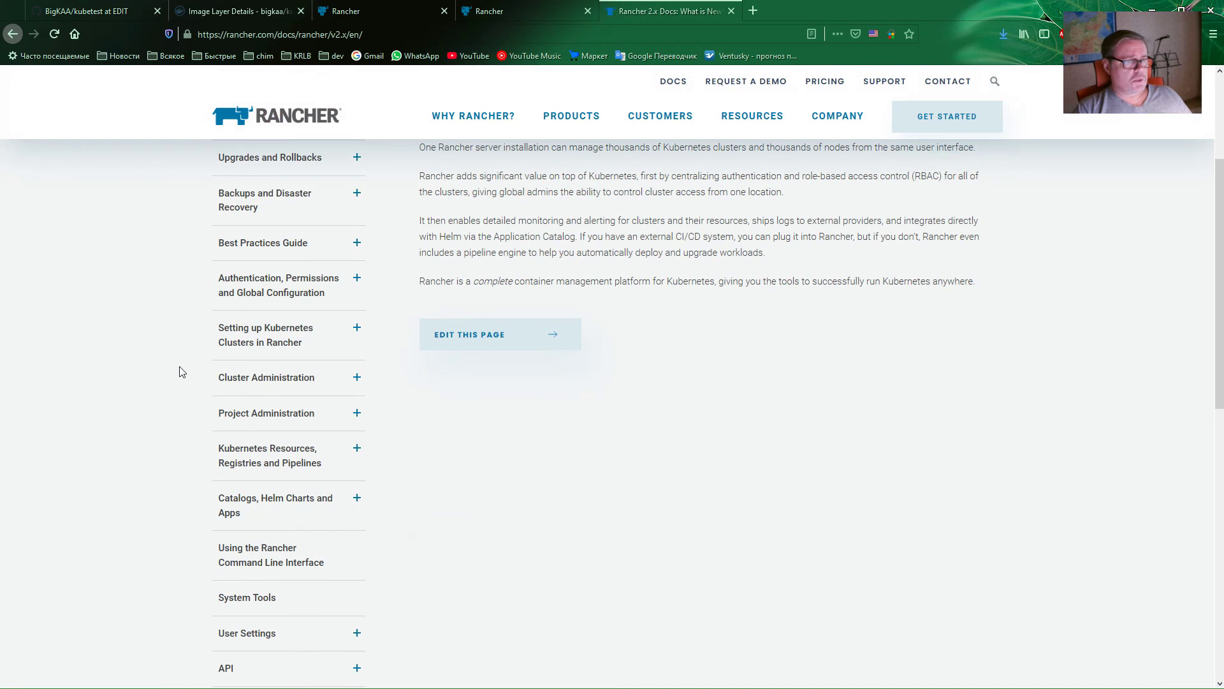
- Find the Pipelines article under Kubernetes Resources, Registries and Pipelines and look through its topics
scroll(181, 371, down, 1)
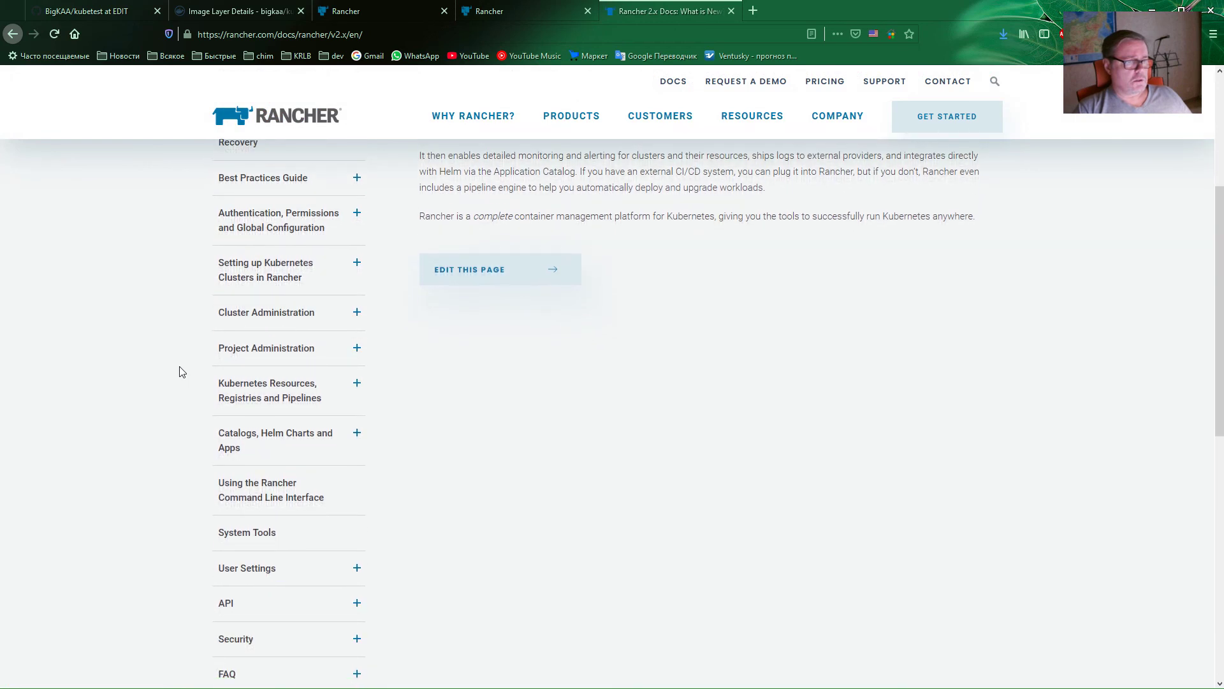
scroll(181, 371, down, 1)
click(357, 318)
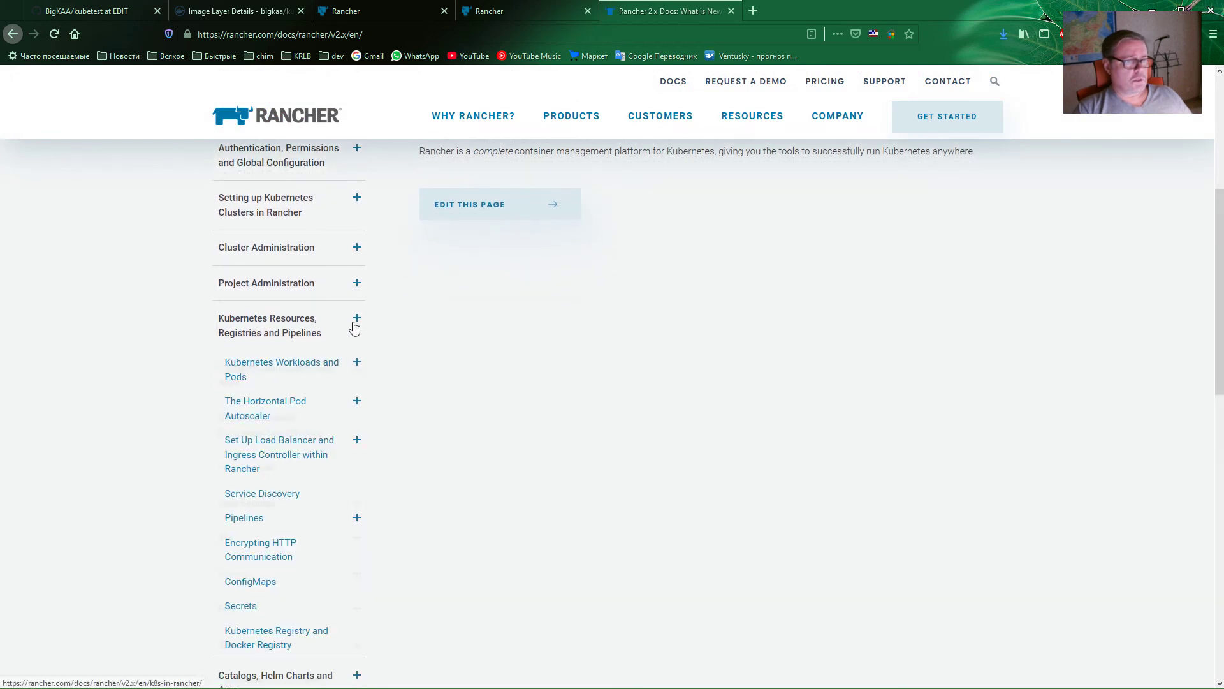
scroll(148, 373, down, 1)
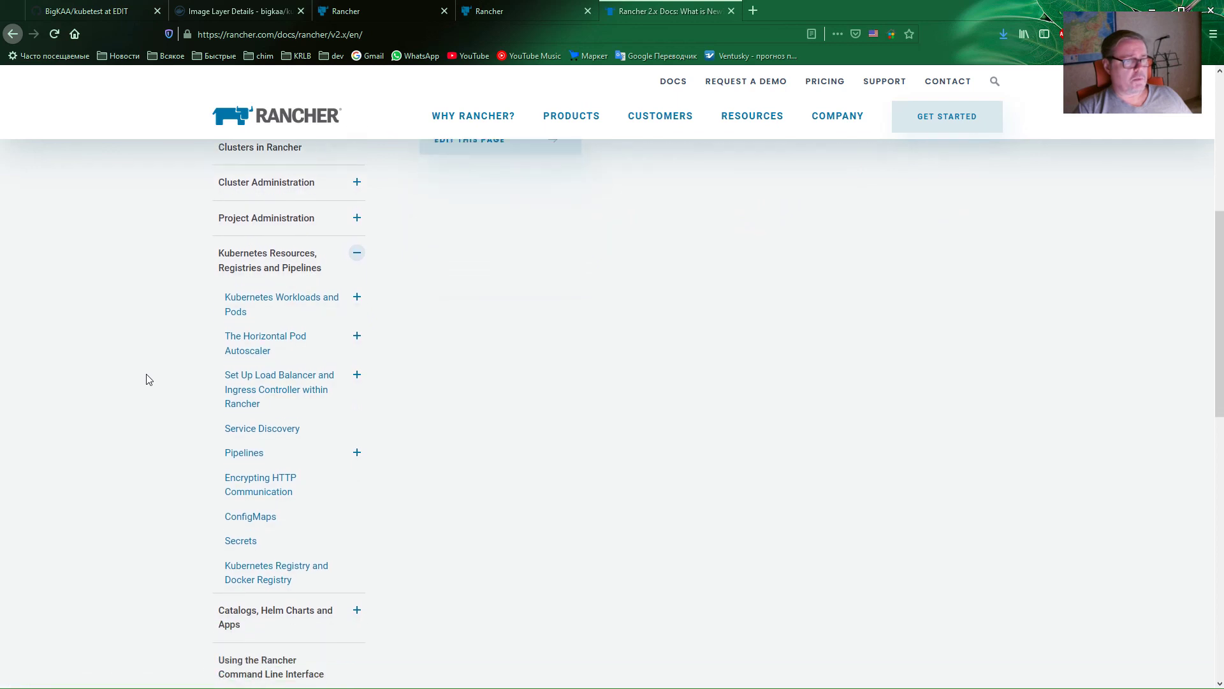
click(256, 455)
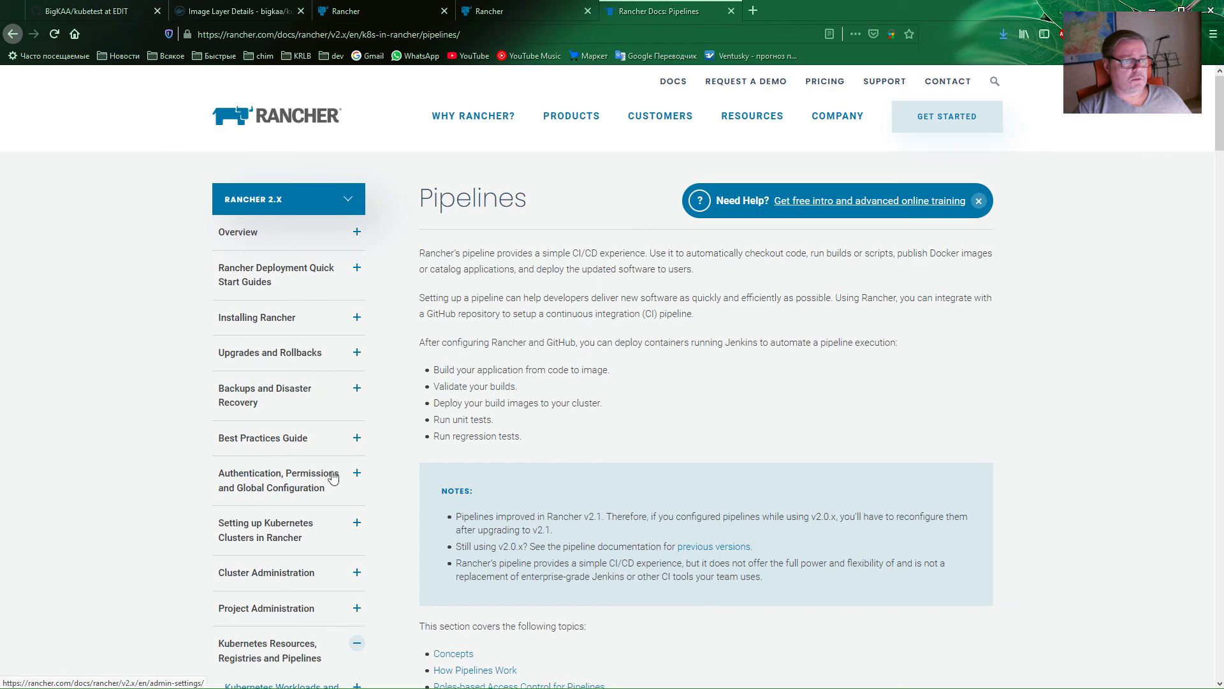
scroll(409, 437, down, 7)
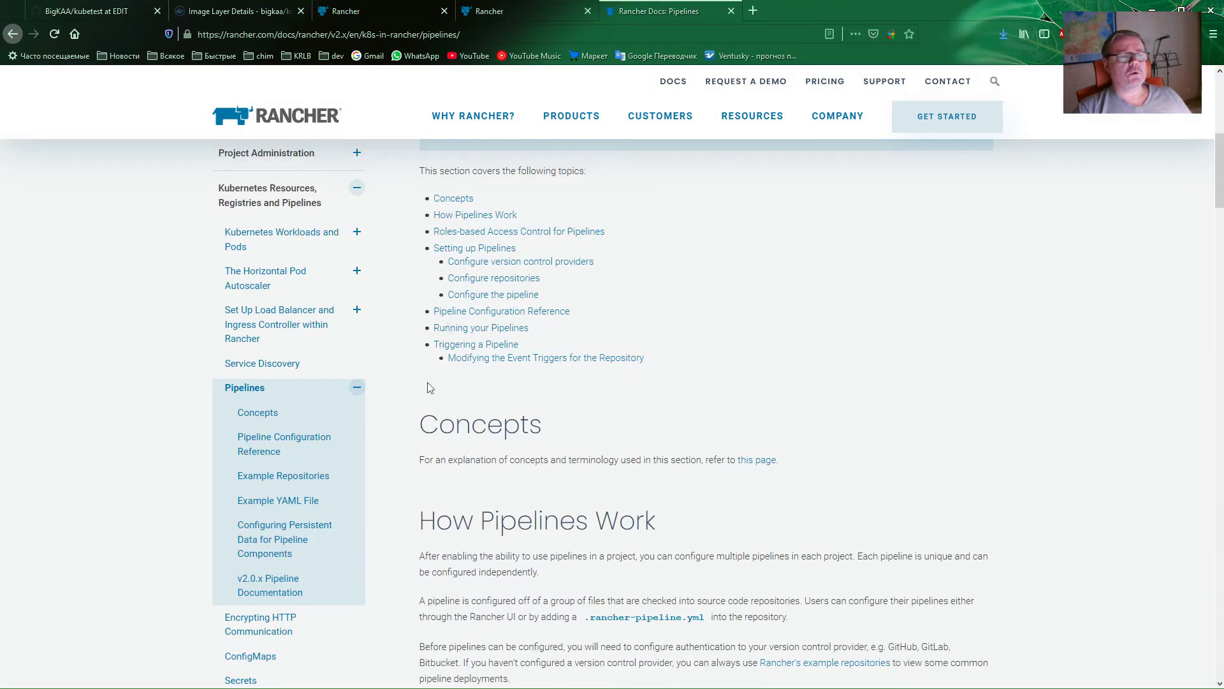
- Return to the kubetest project's workloads in the Rancher tab
click(342, 13)
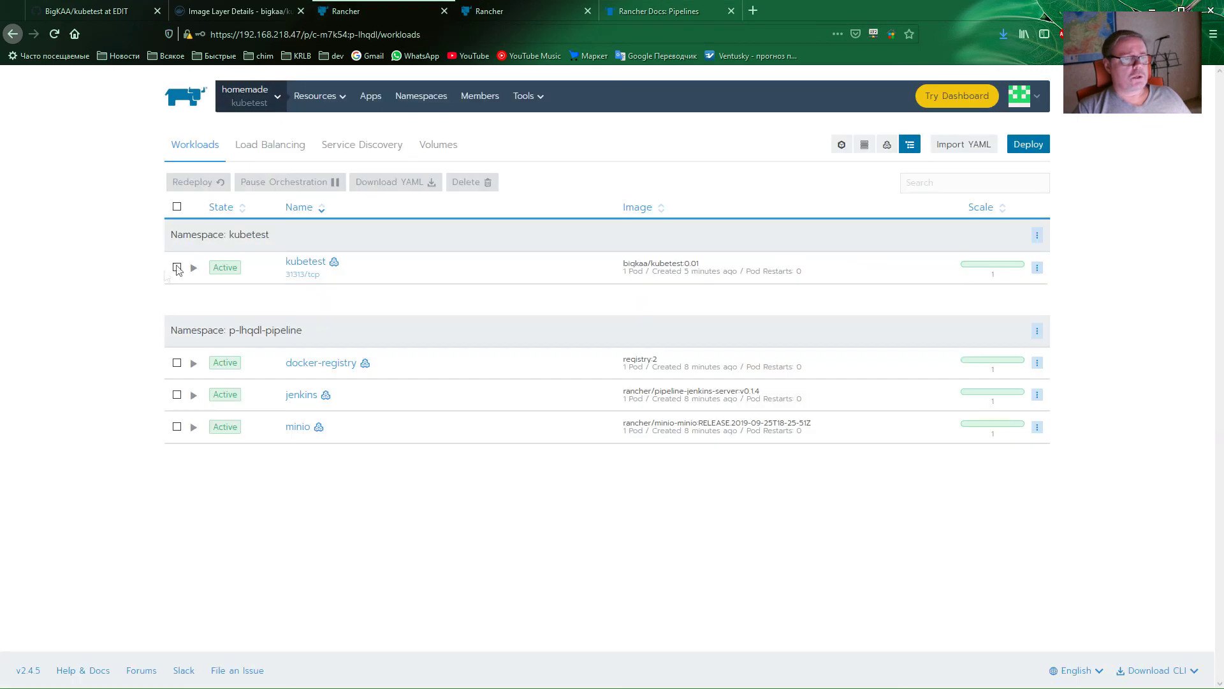